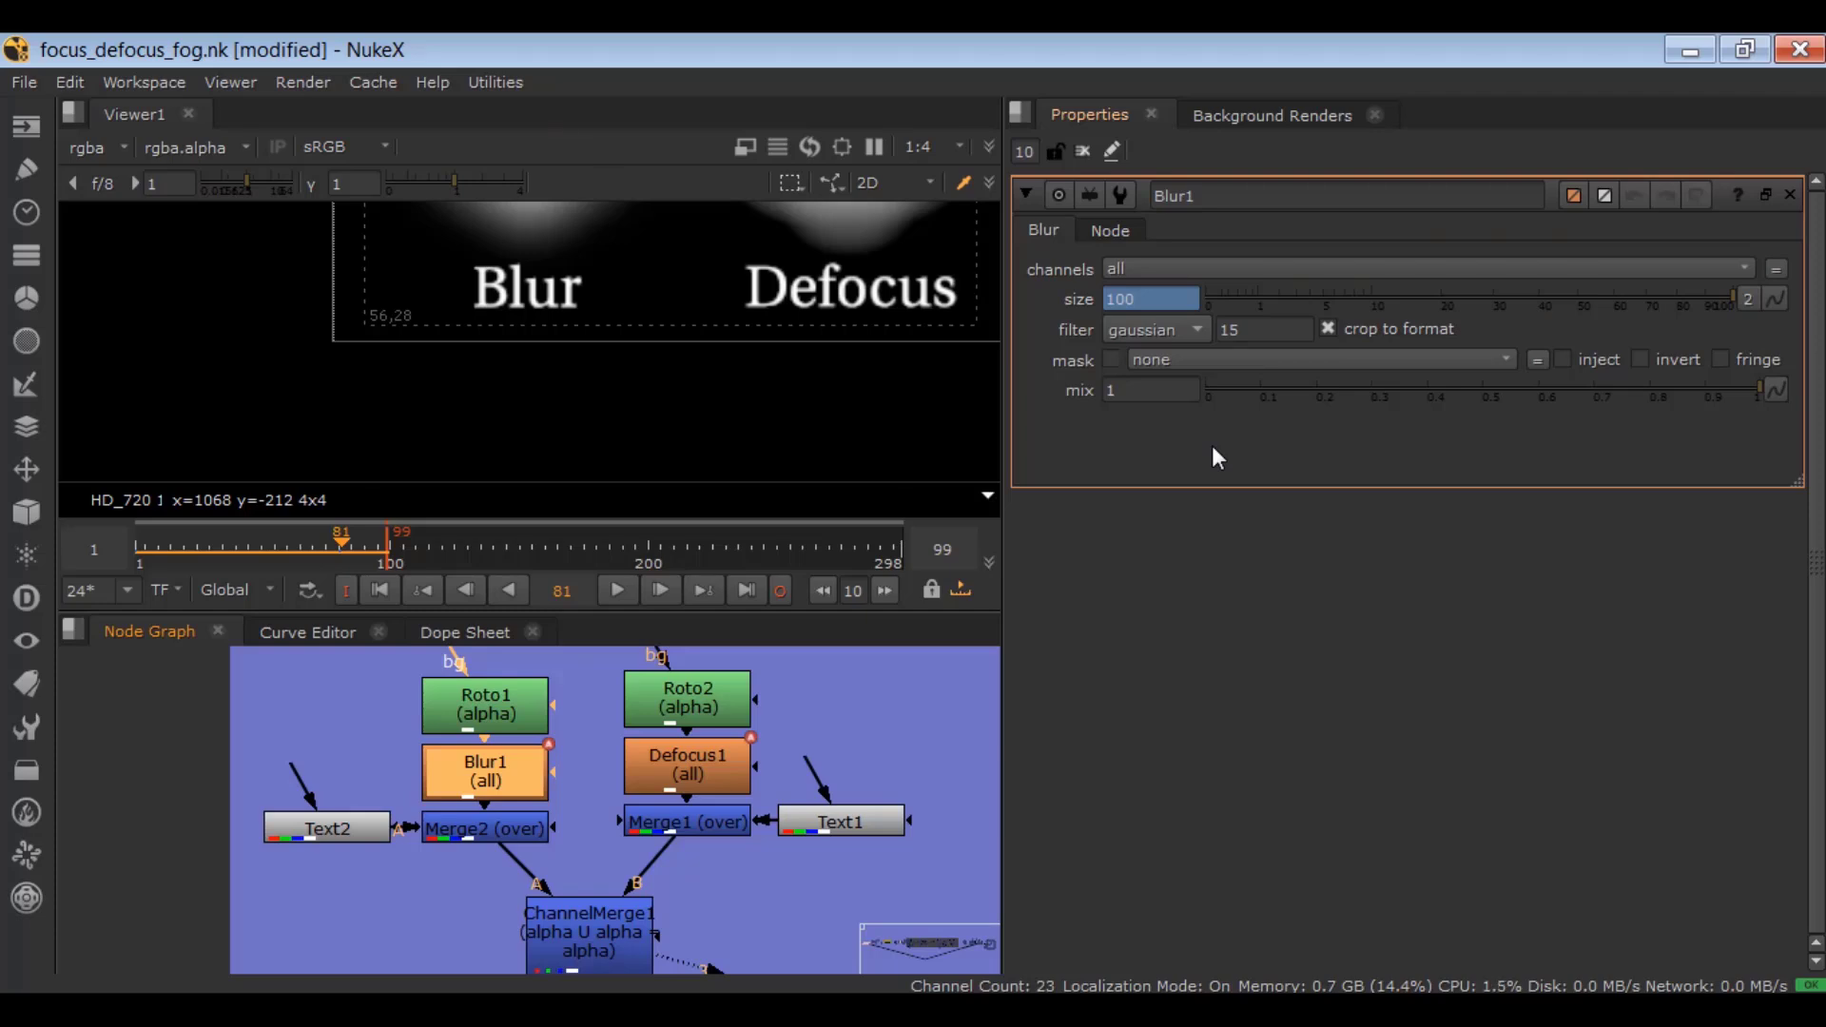
- Set the viewer's resolution scaling to 1:1 and sample a single pixel on the helicopter's fuselage
click(659, 769)
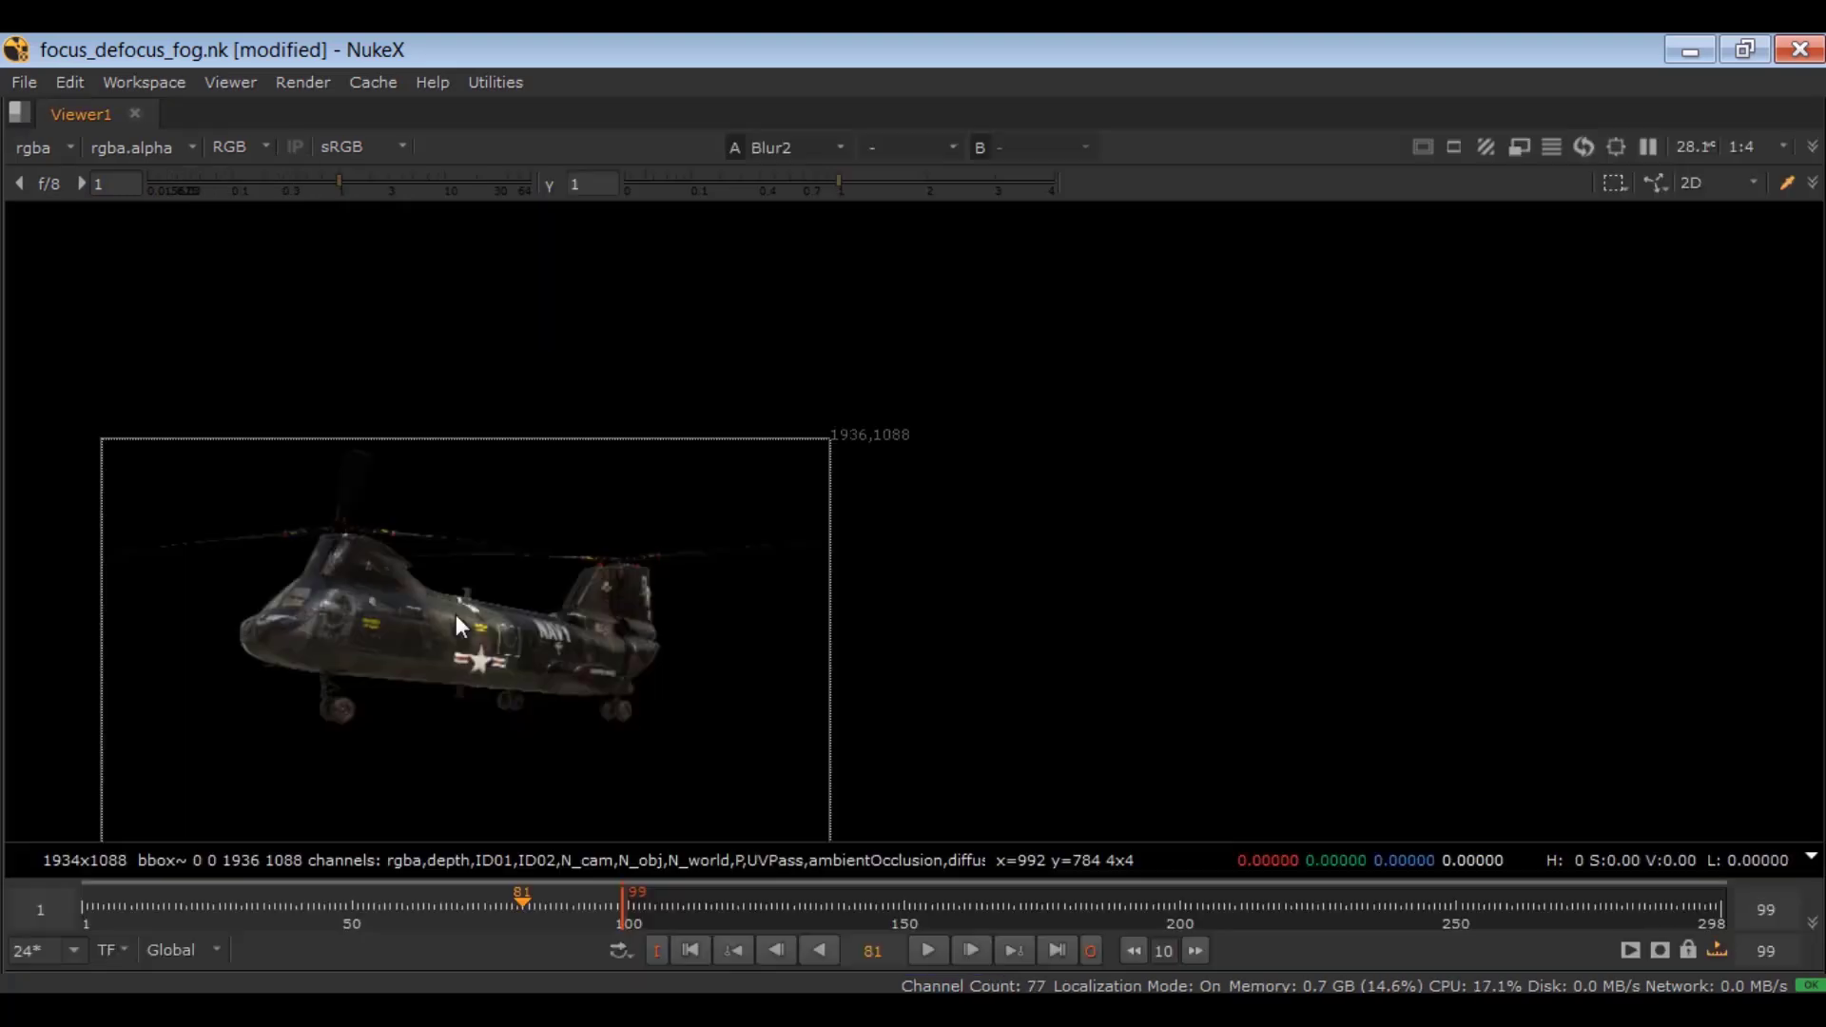
scroll(454, 614, up, 3)
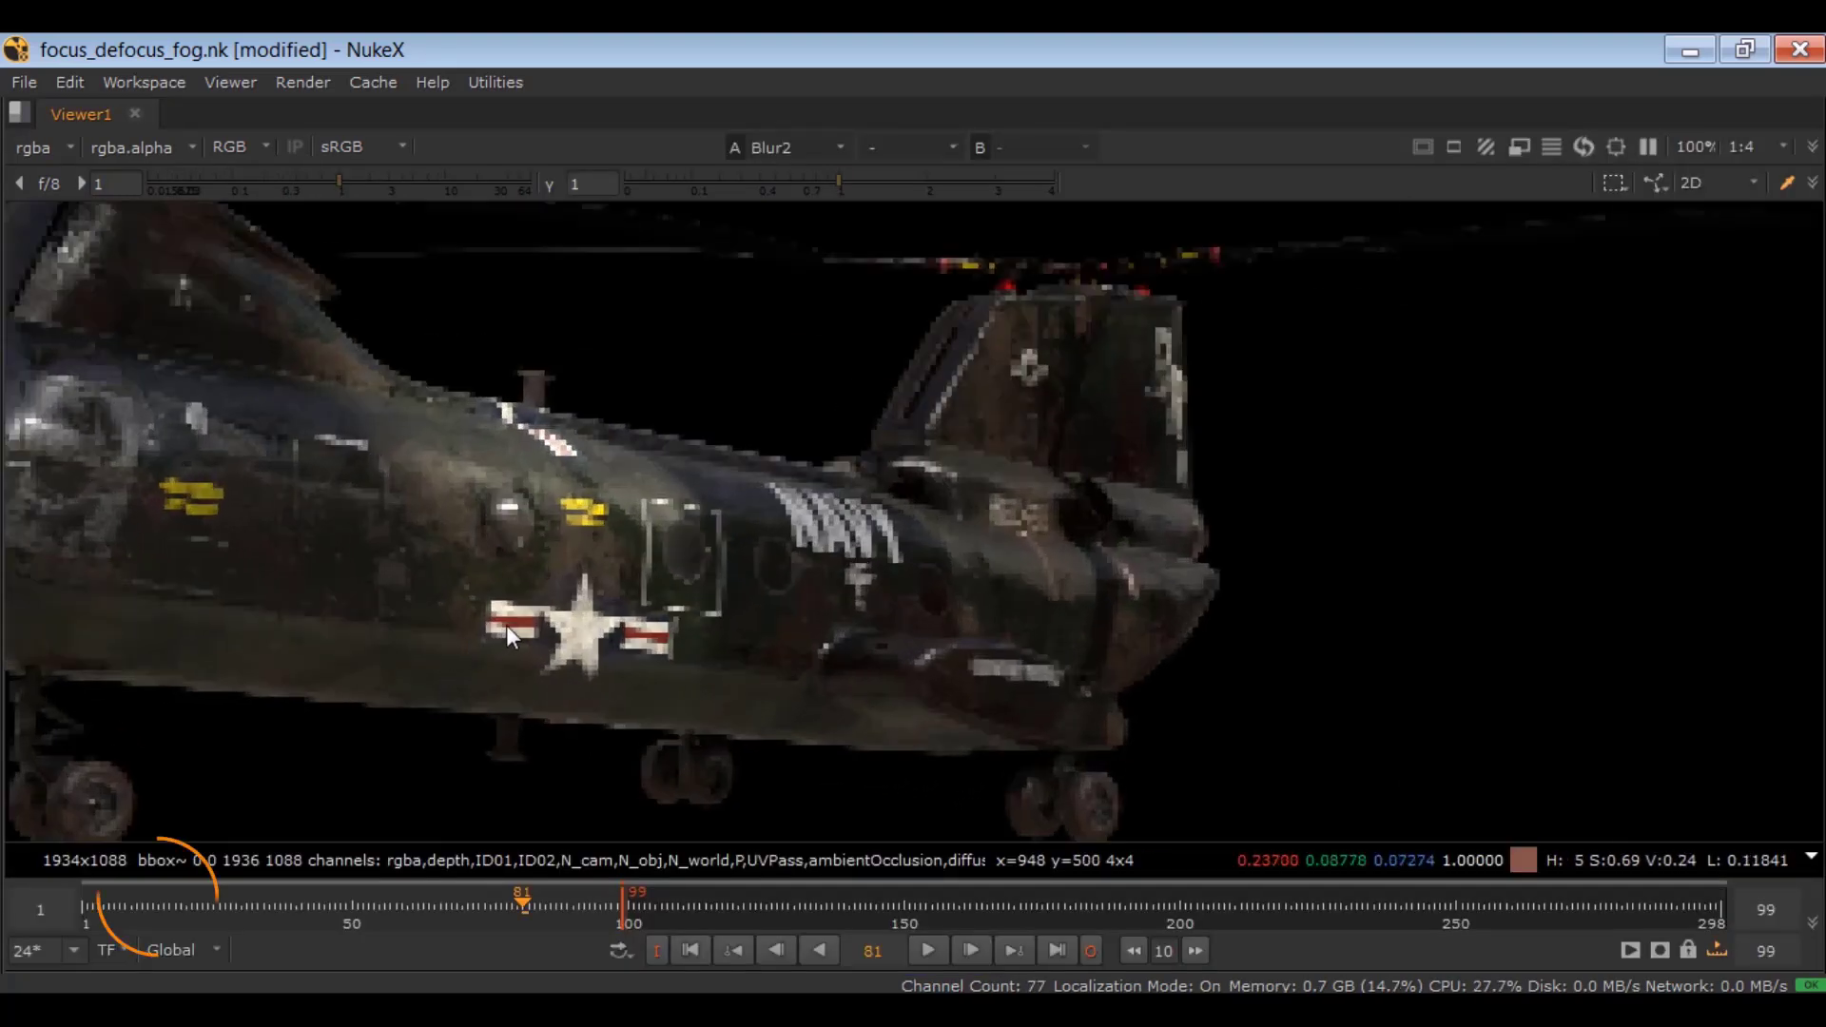
click(1733, 150)
click(1695, 171)
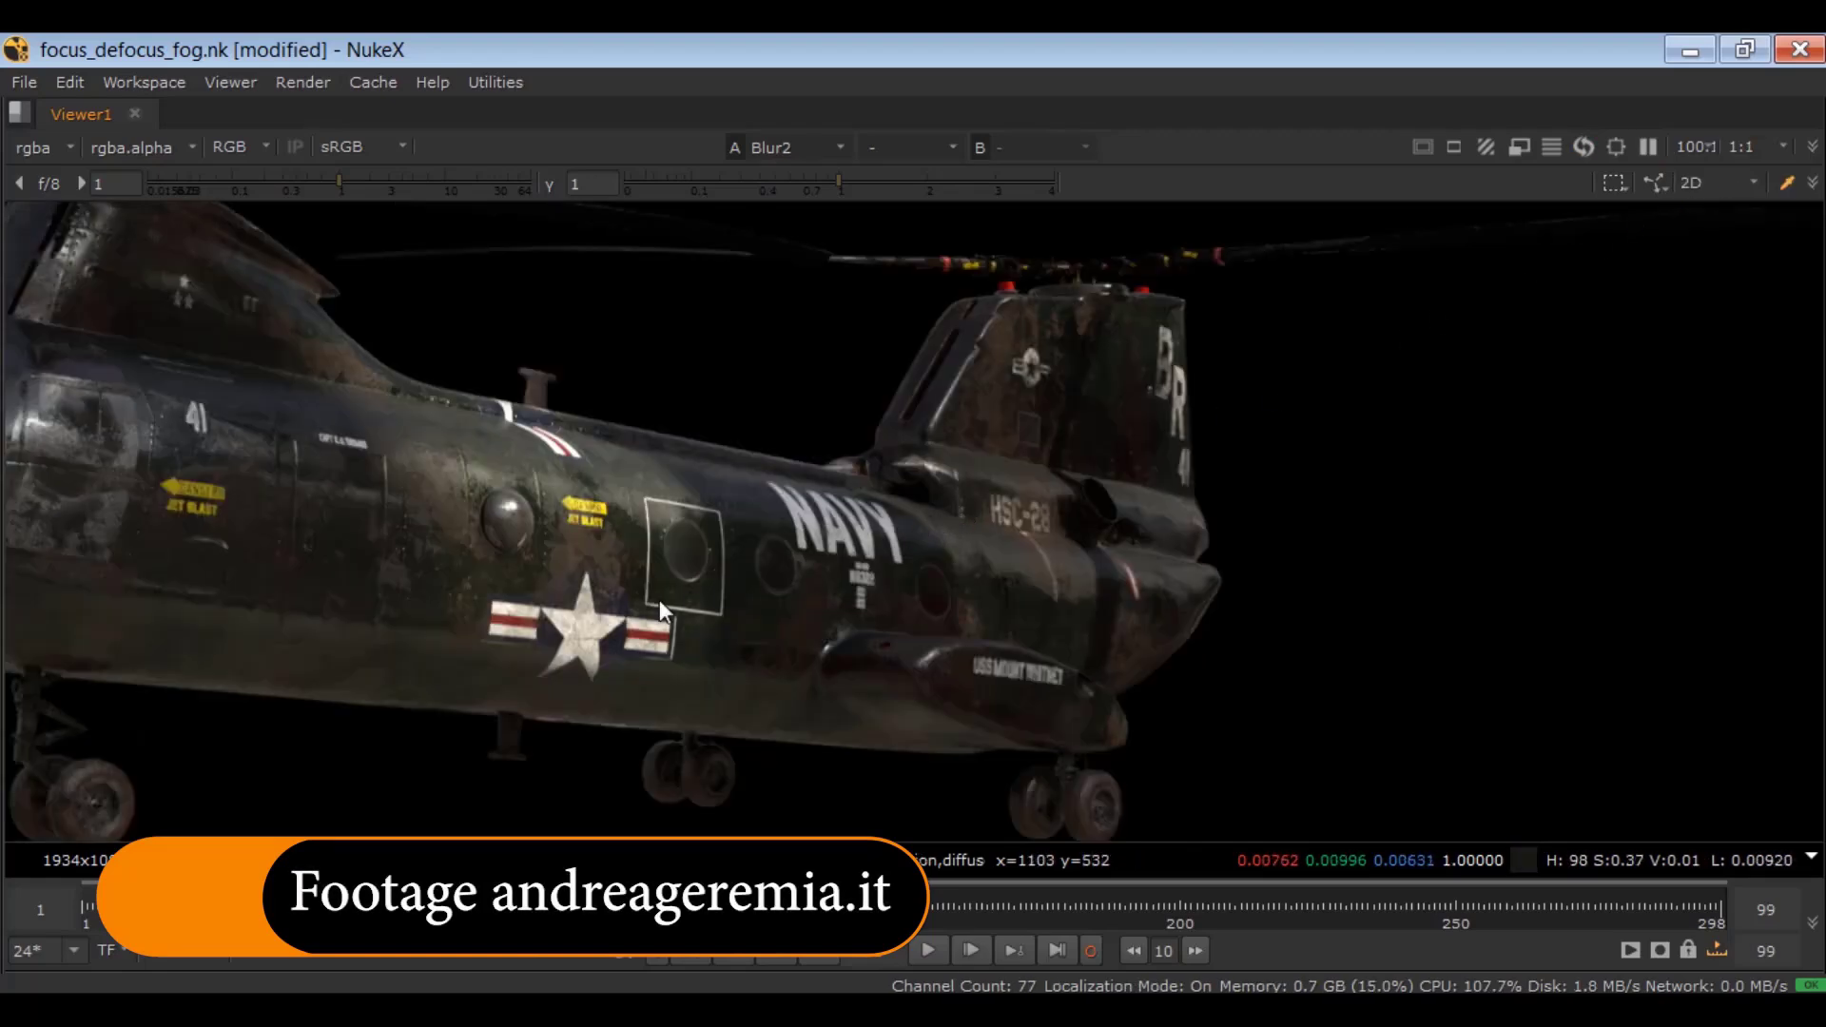
scroll(386, 566, up, 15)
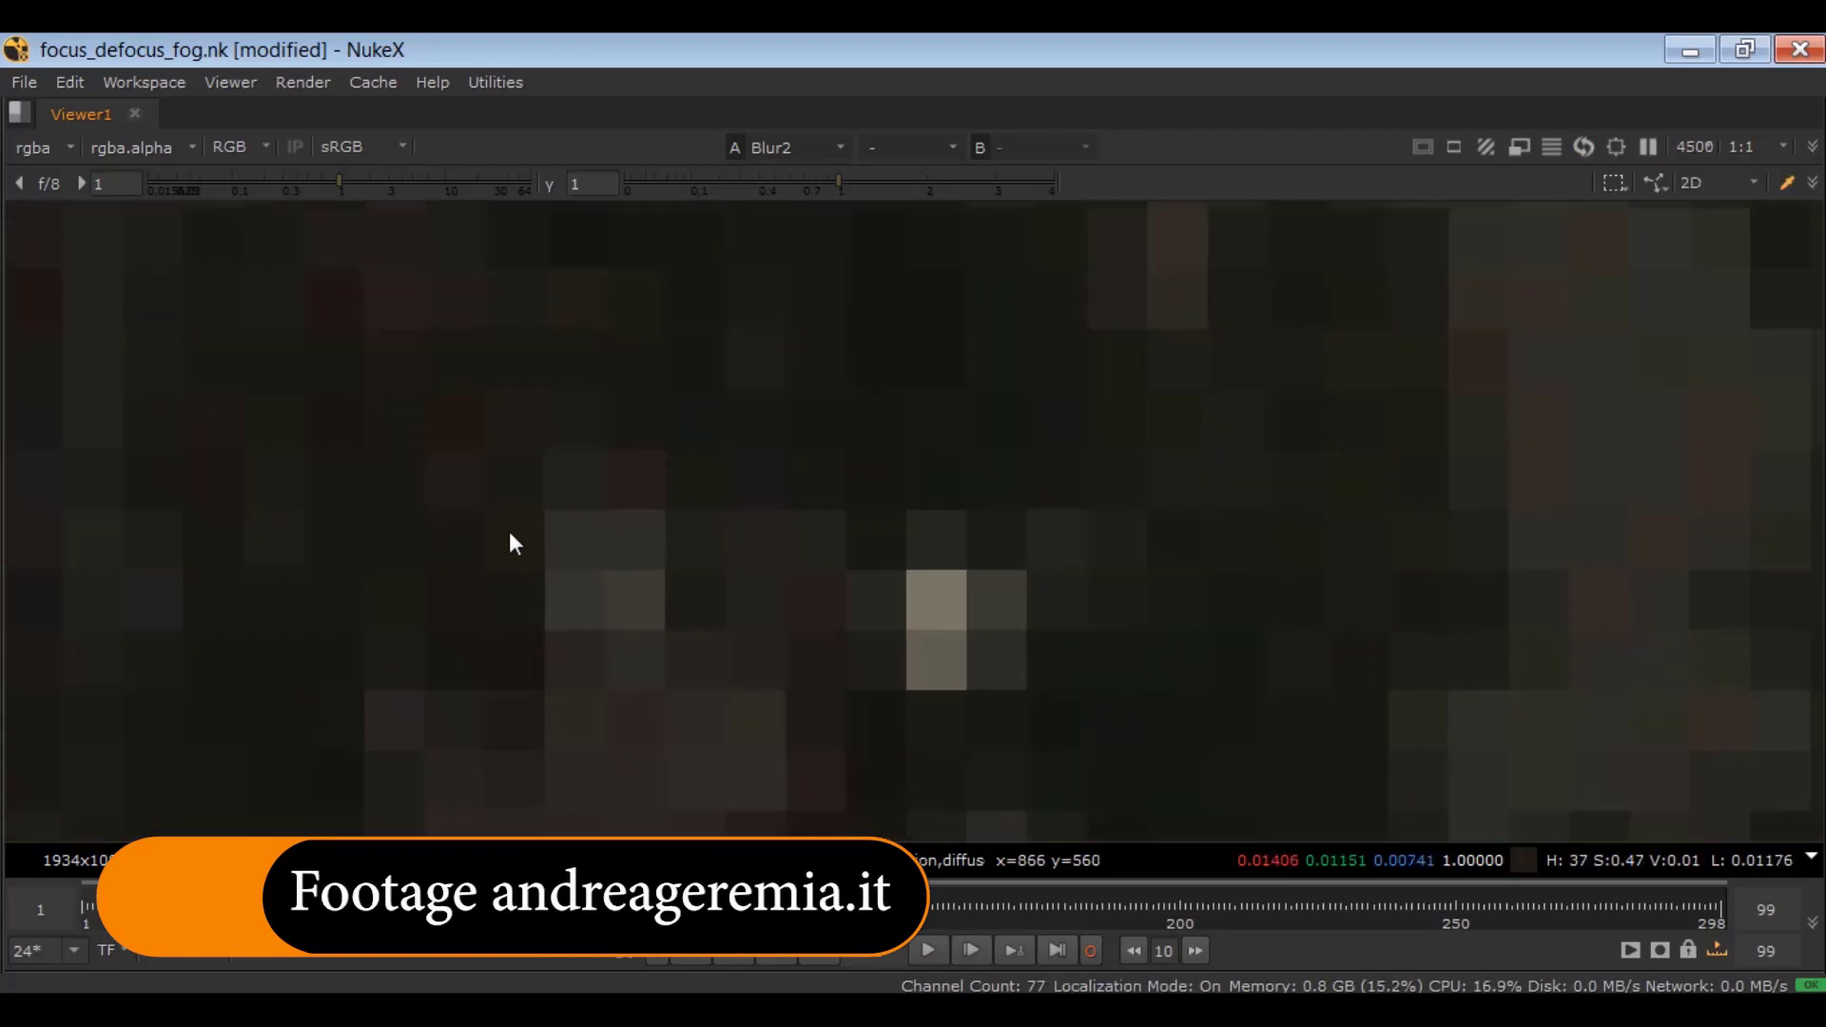
ctrl+click(572, 539)
key(space)
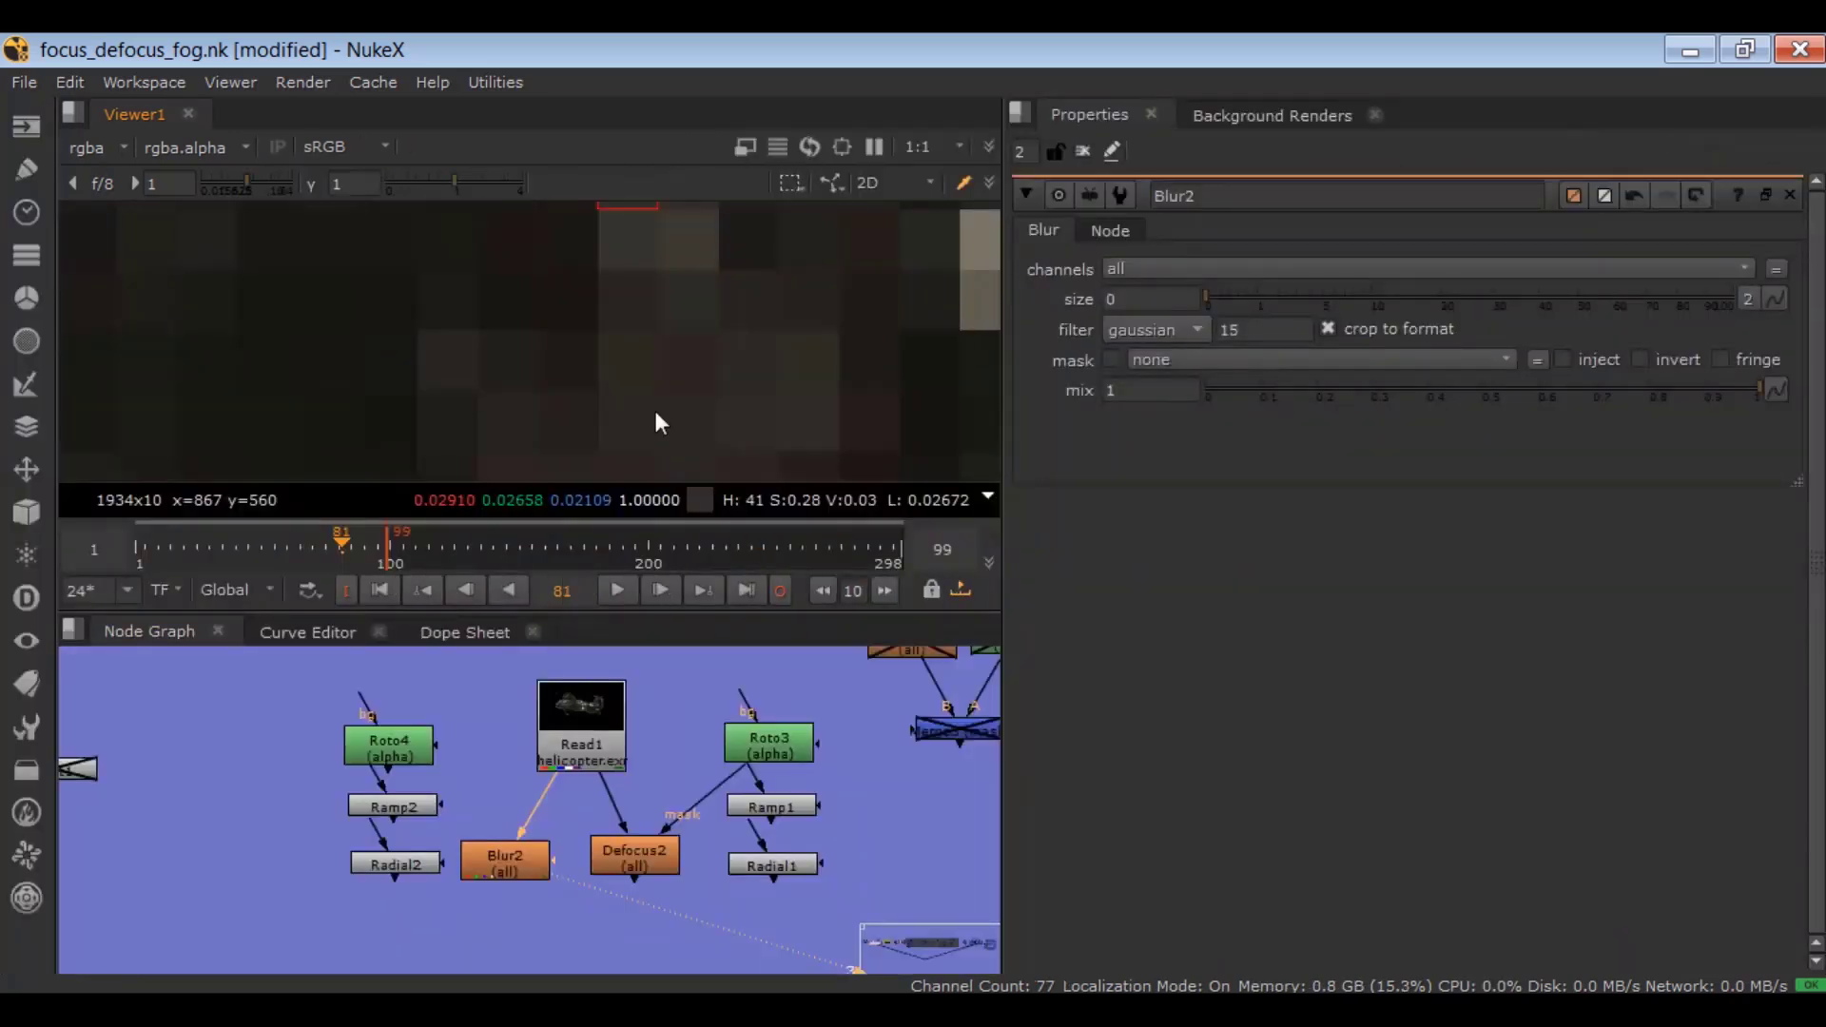
- Try Blur2 sizes of 1, 2 and 10 on the helicopter image
click(1111, 299)
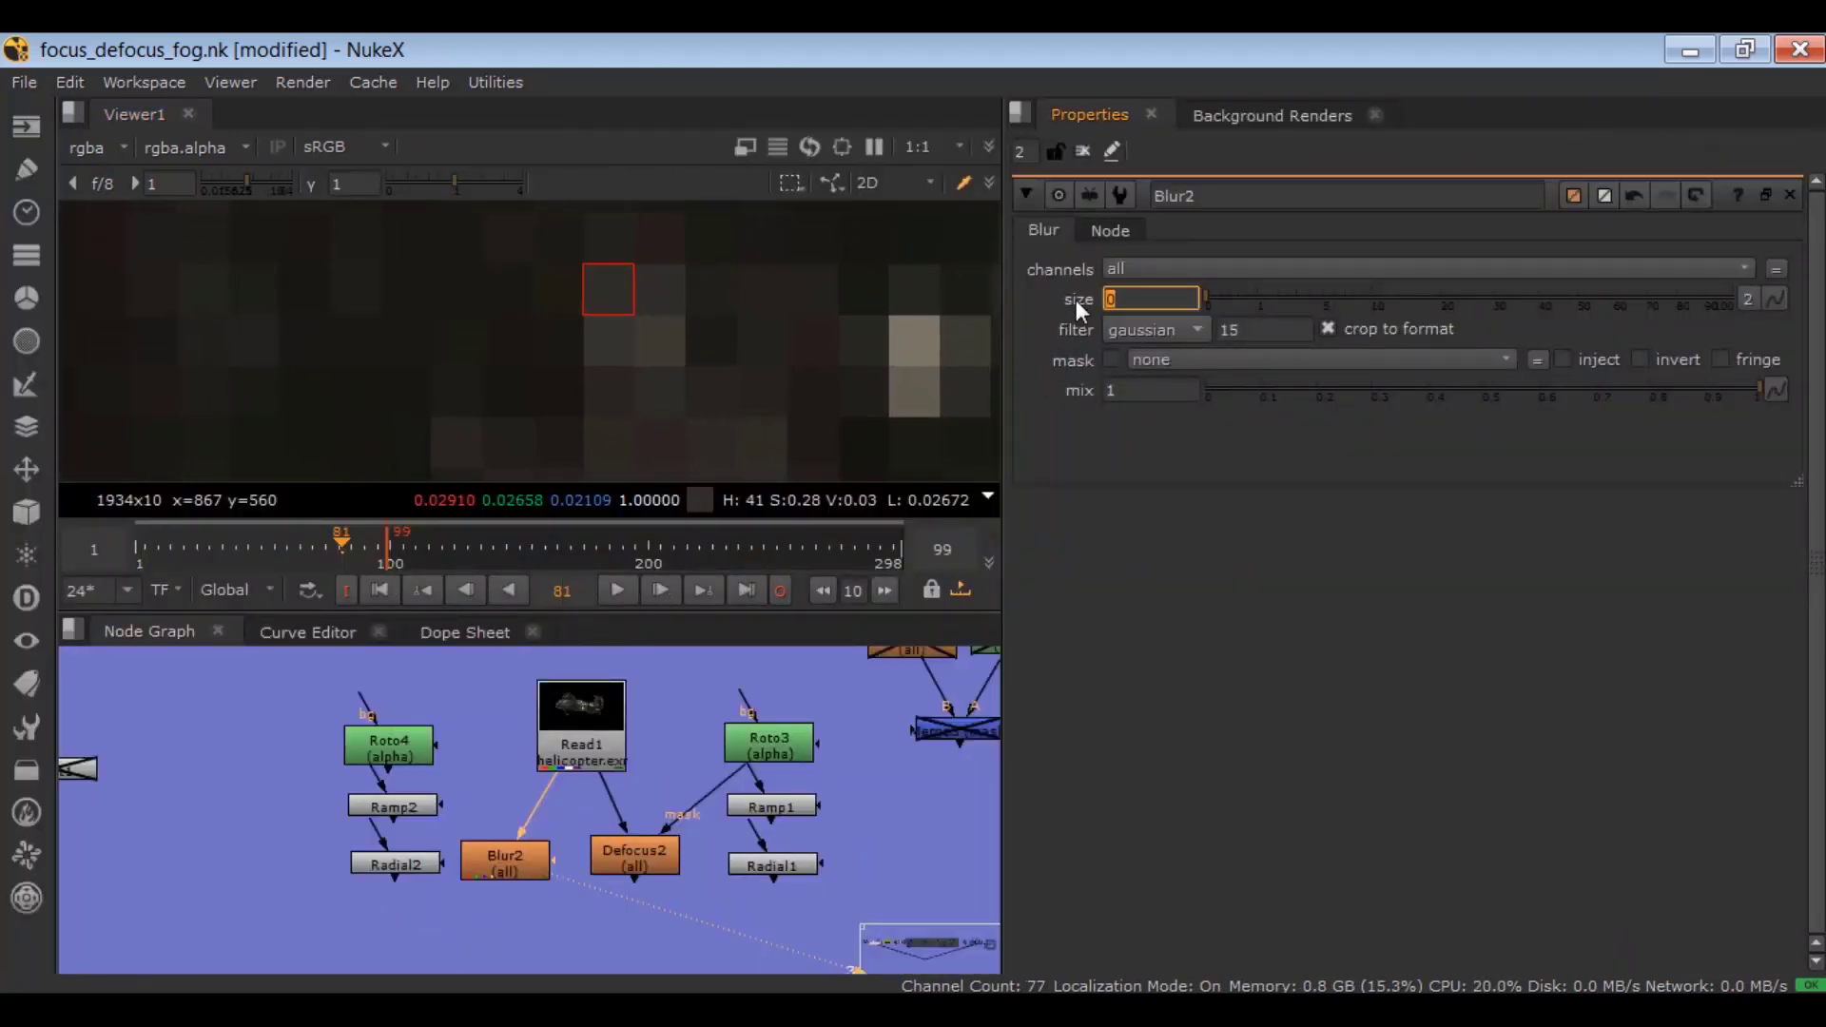
text(1)
key(Return)
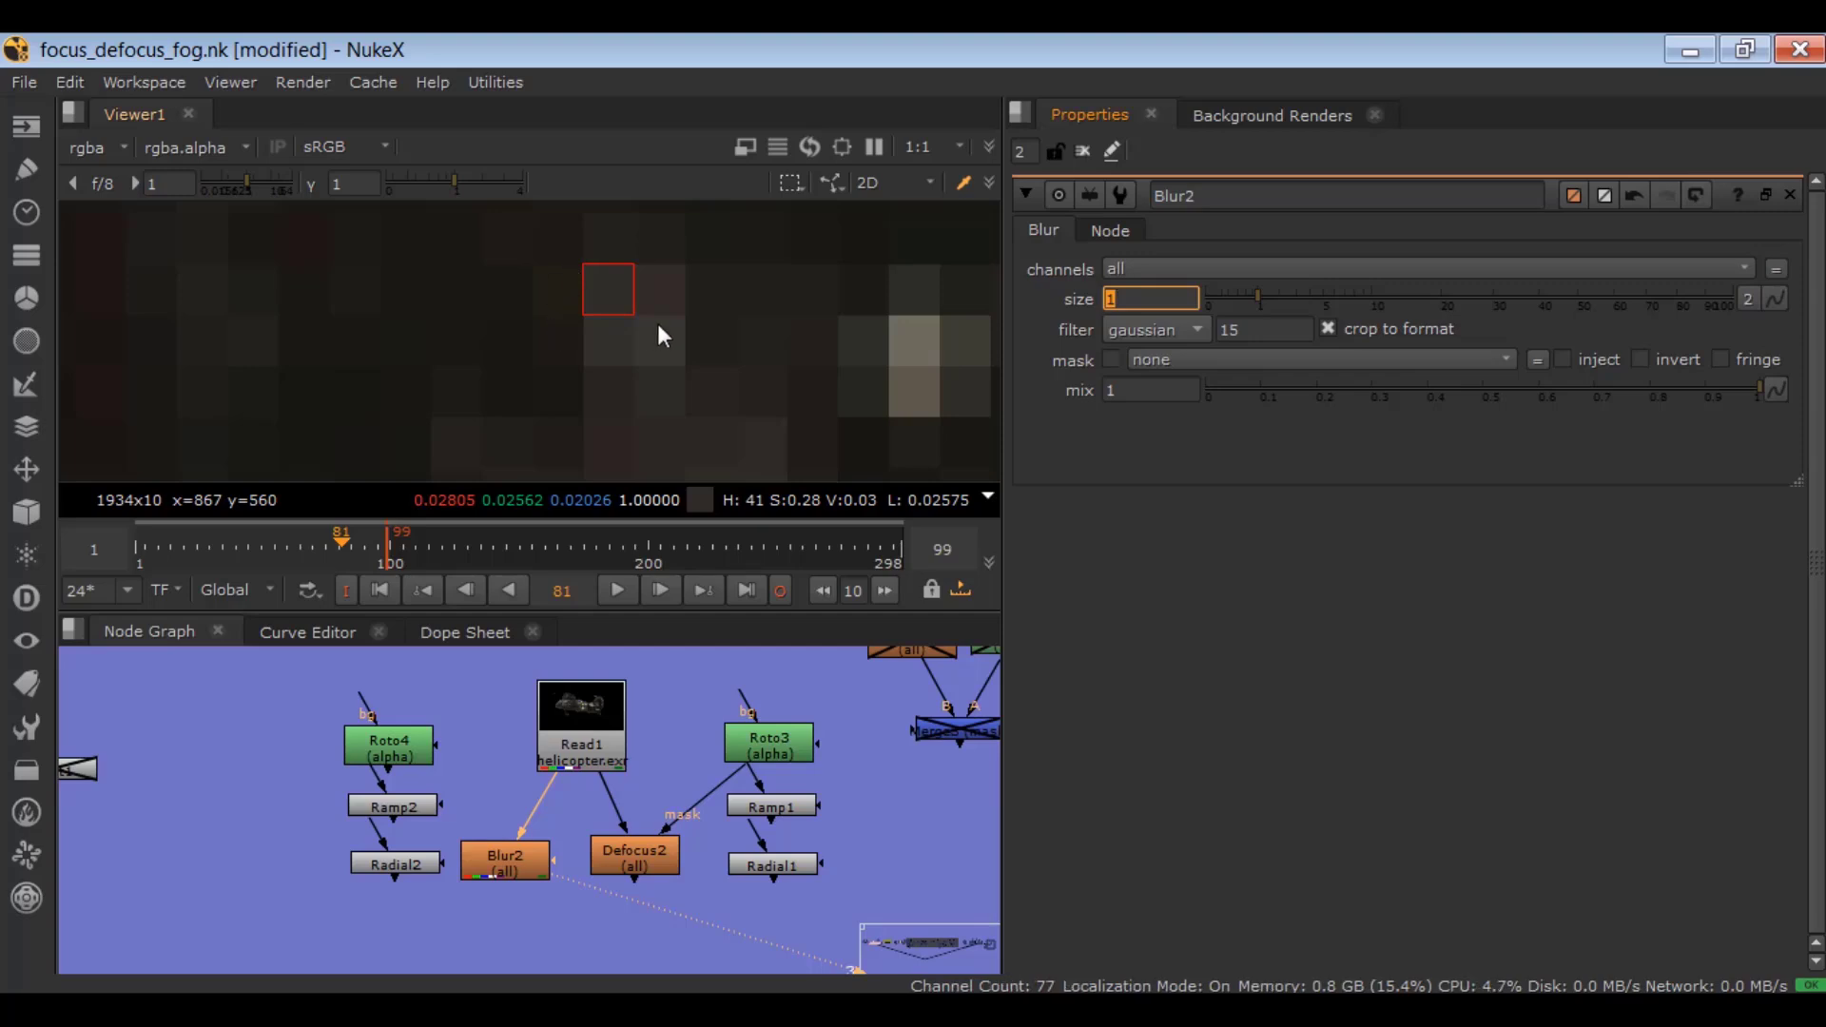
text(2)
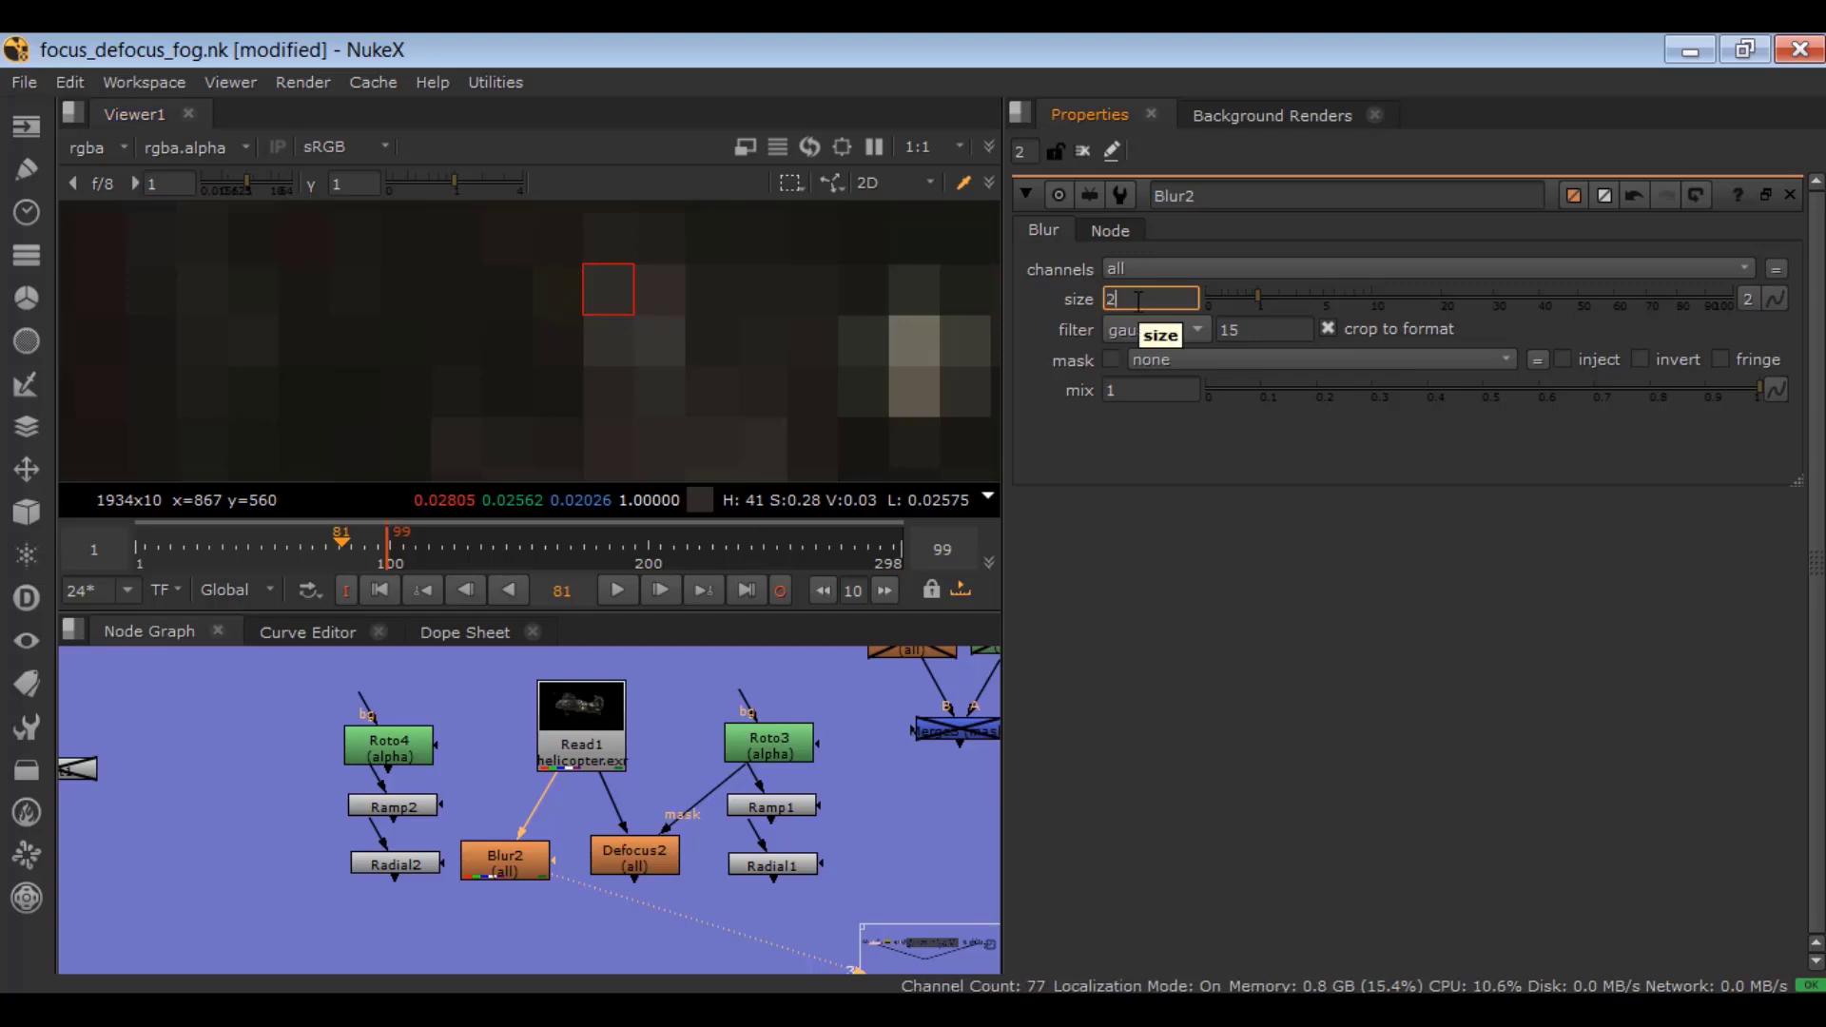
key(Return)
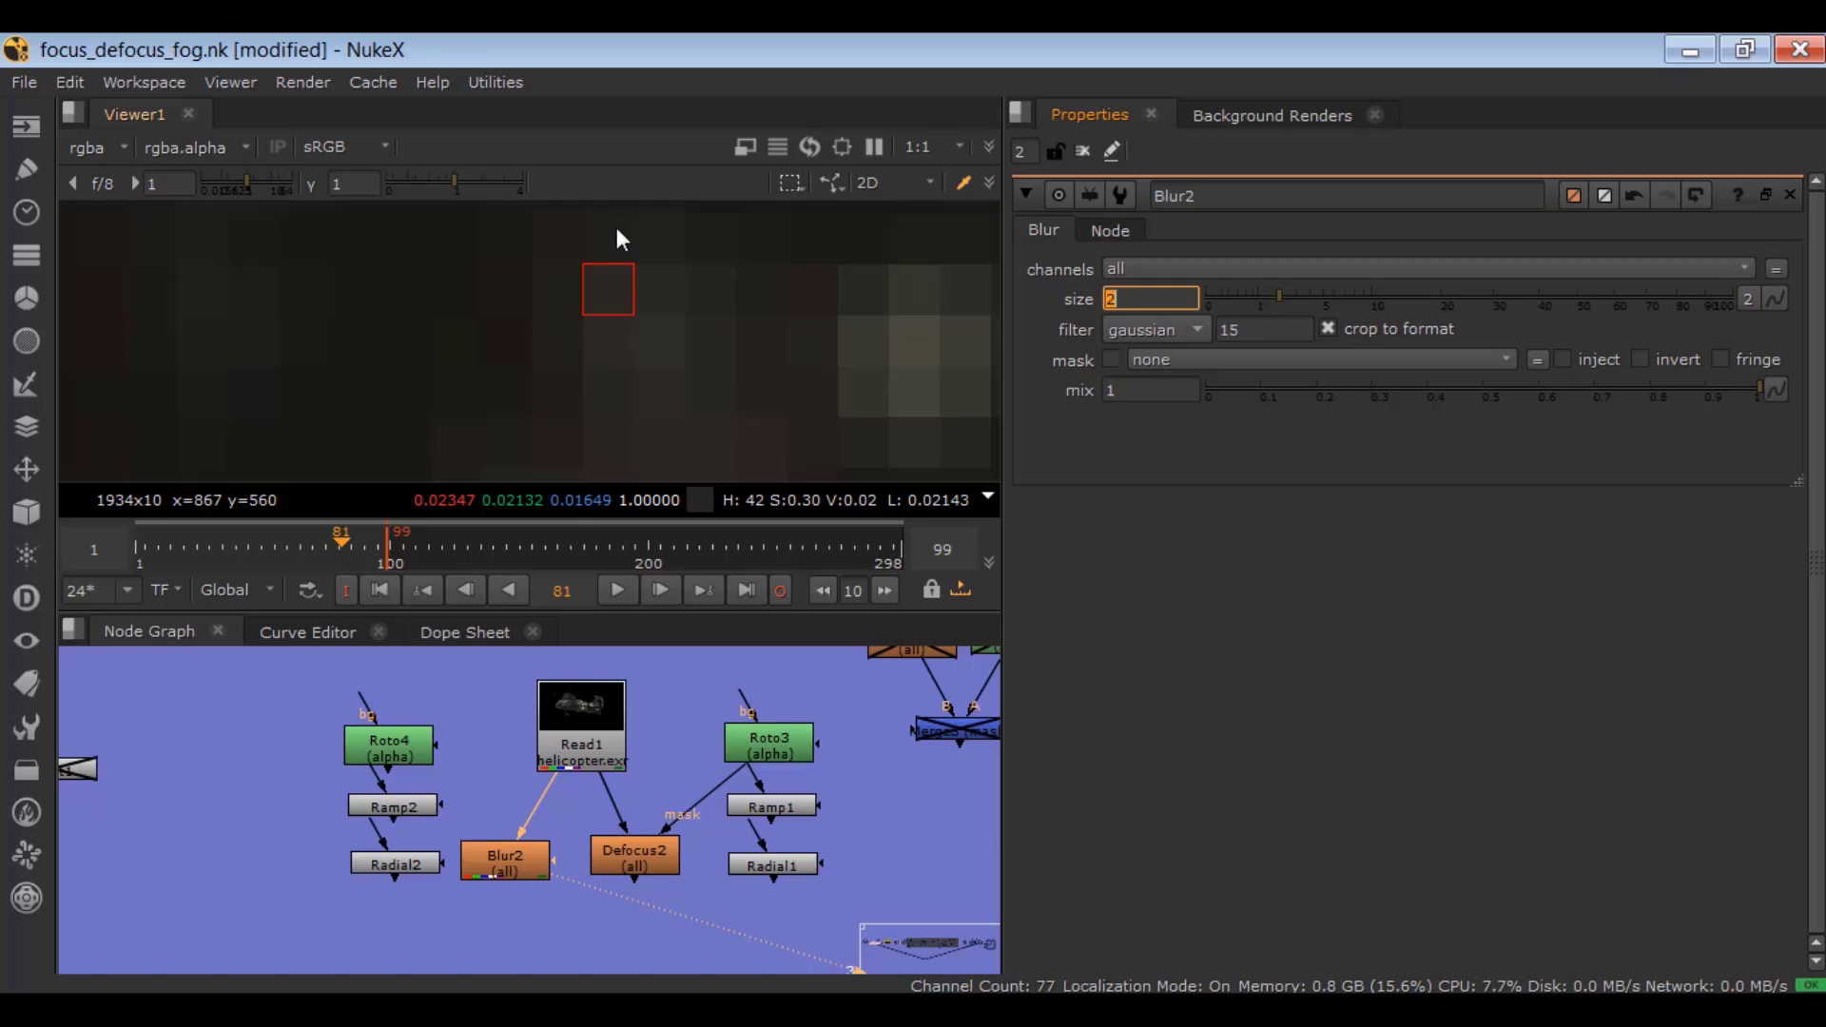
text(10)
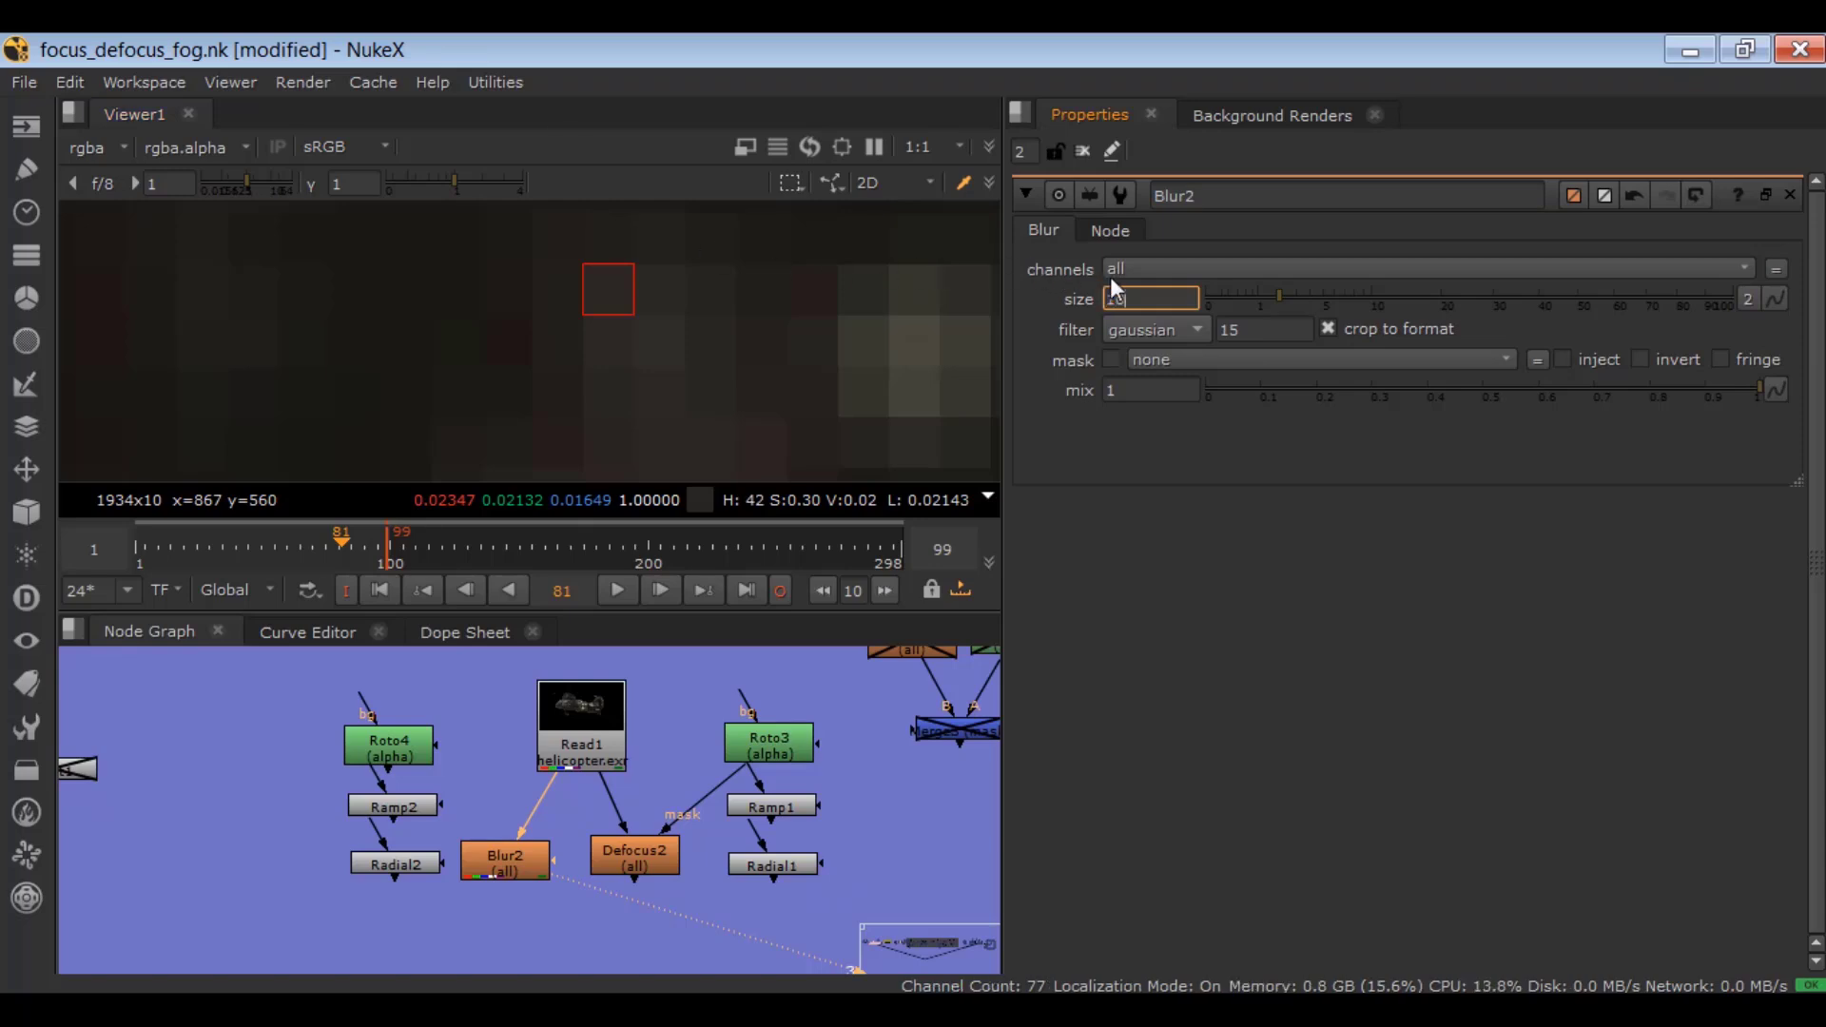
key(Return)
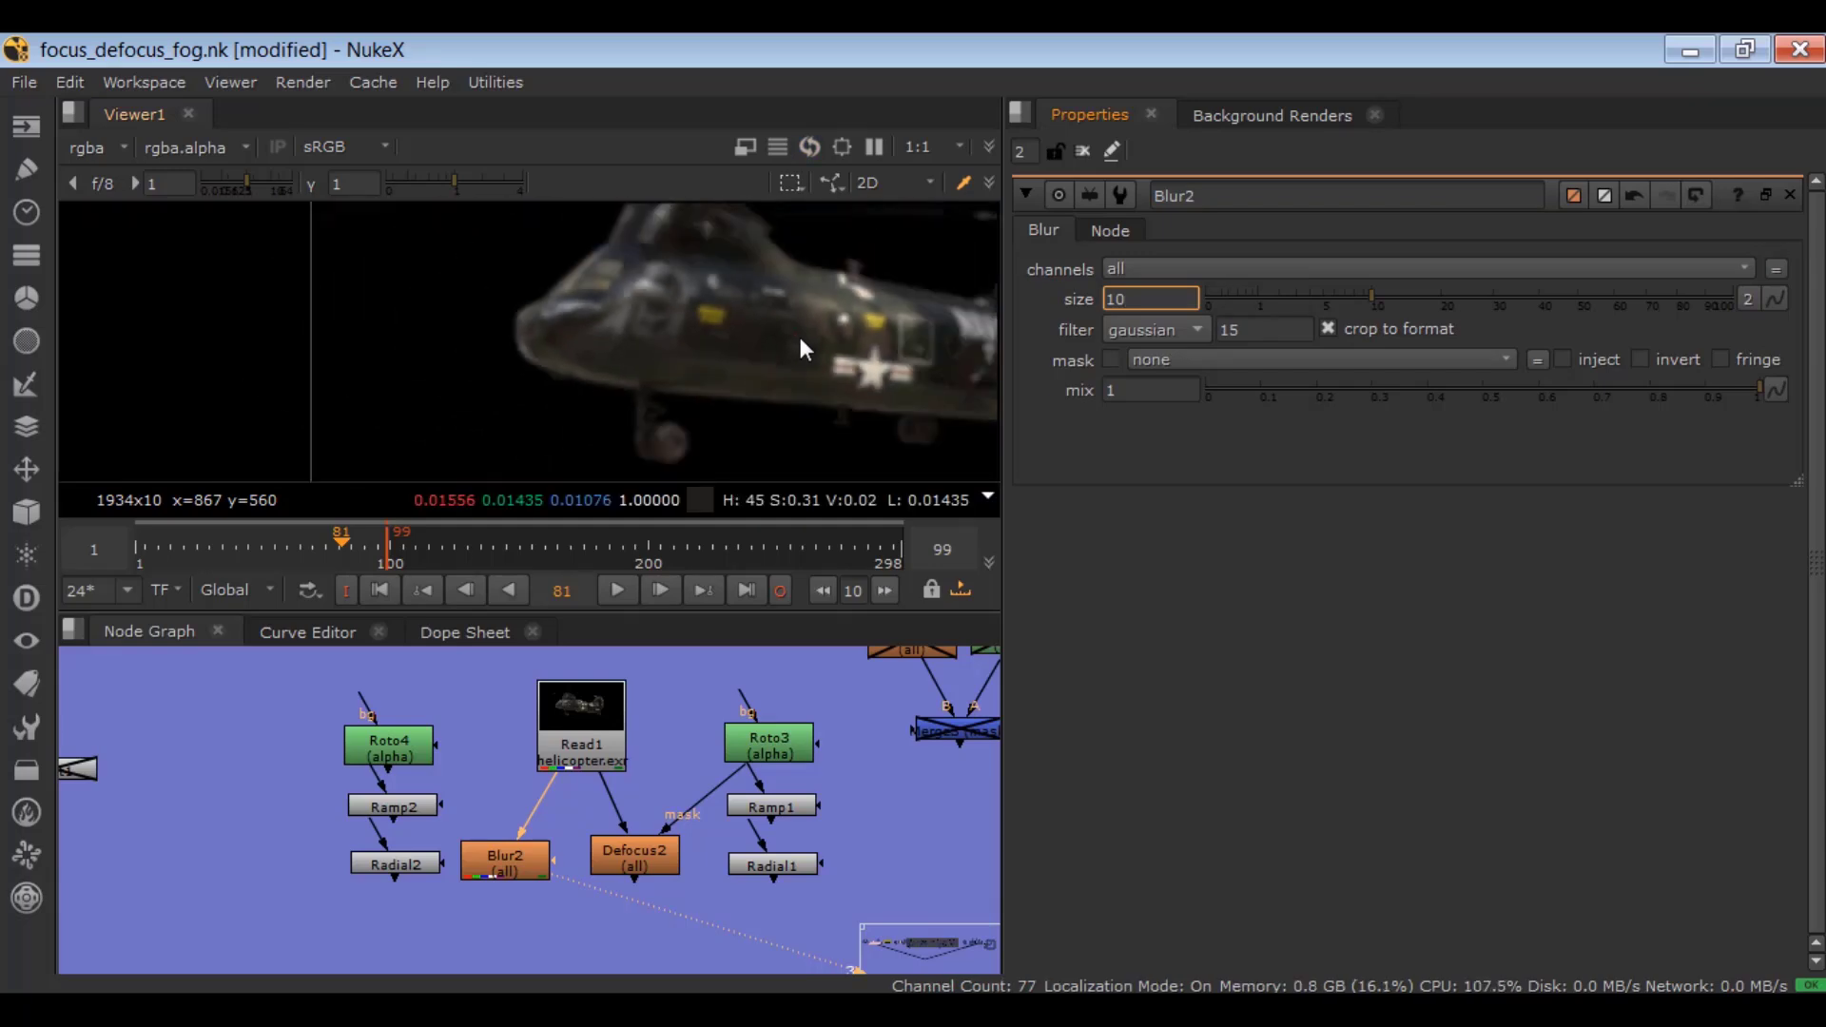
- Increase the Blur2 size through 30, 50 and 70 to compare stronger blurs
double_click(1170, 298)
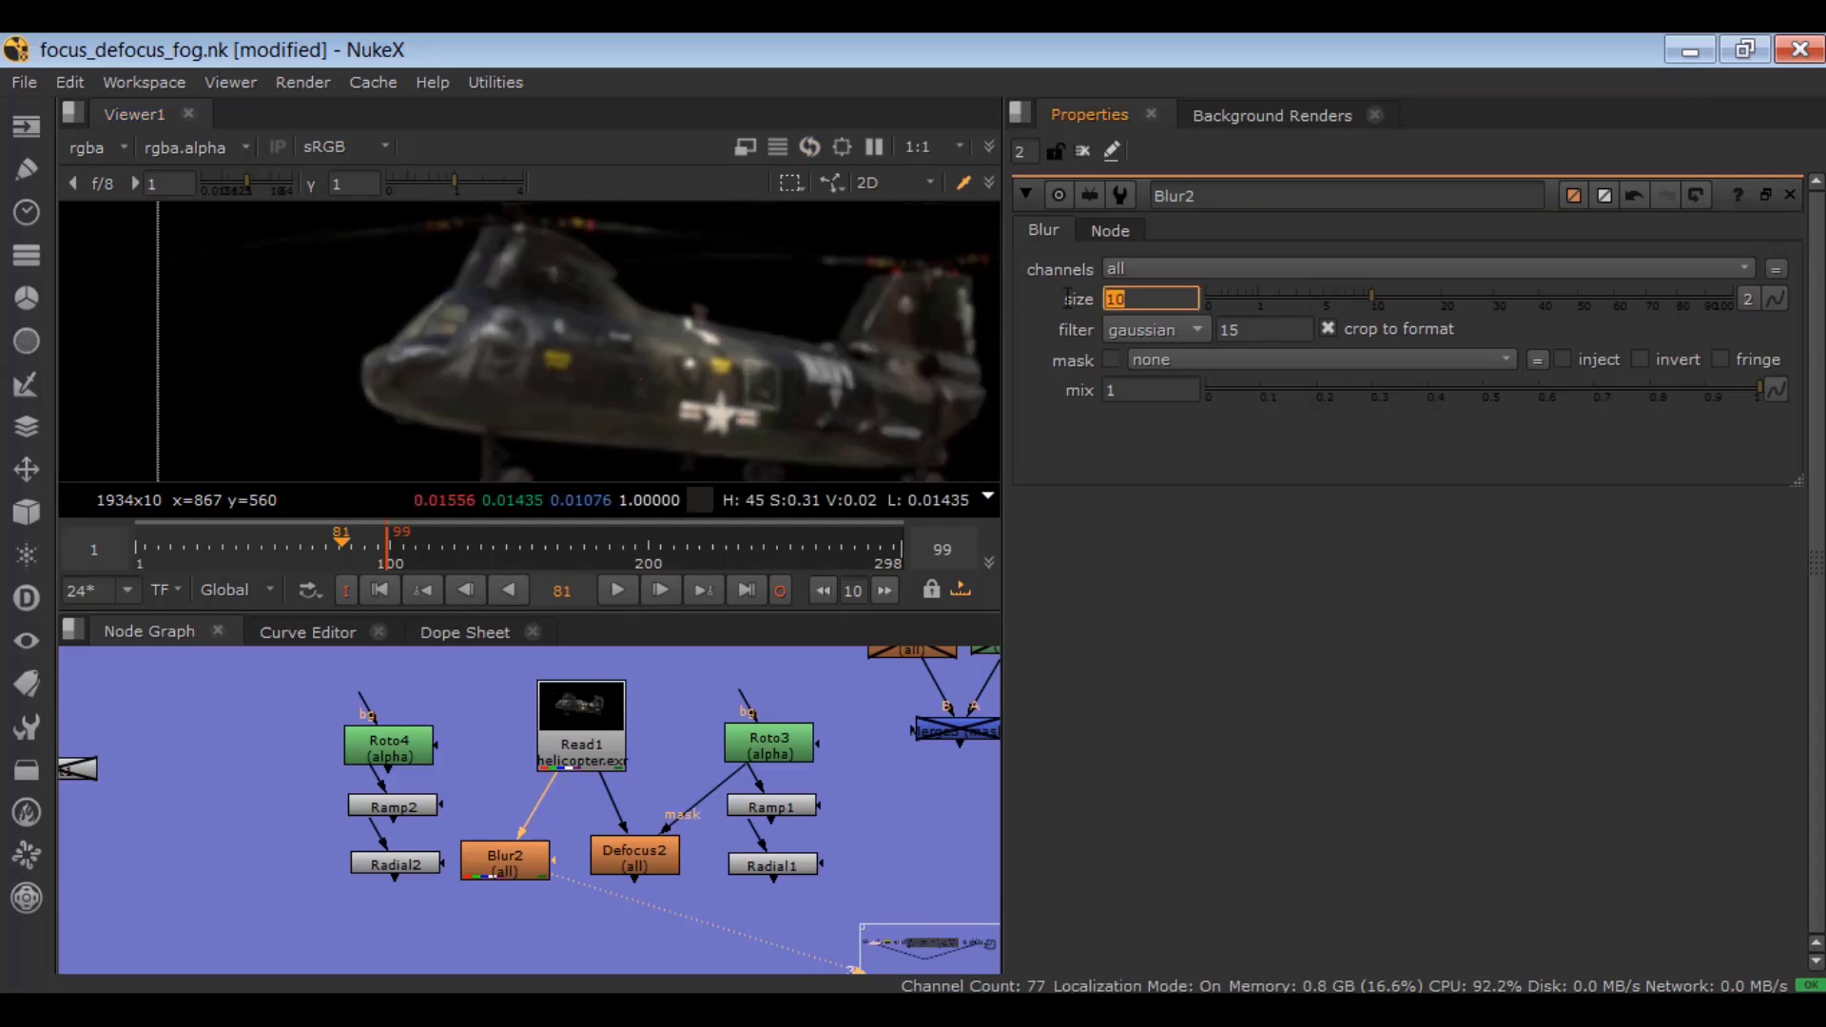
text(30)
key(Return)
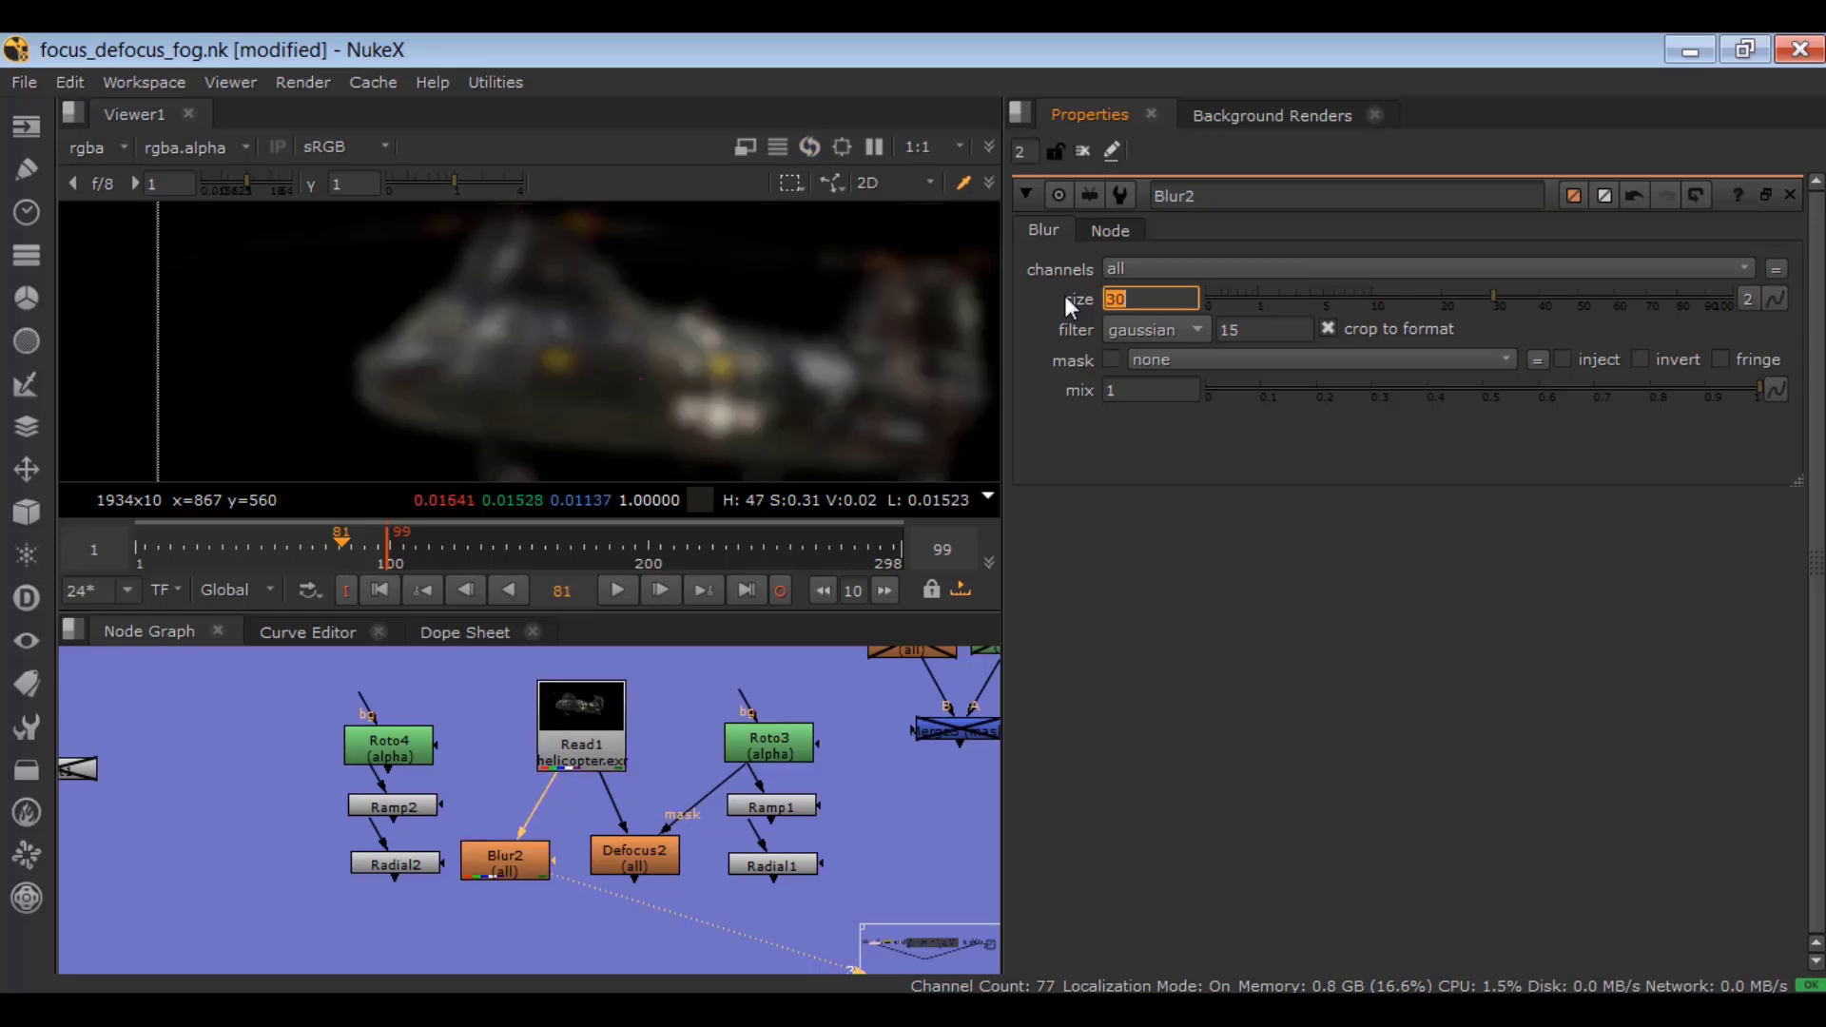
text(50)
key(Return)
text(7)
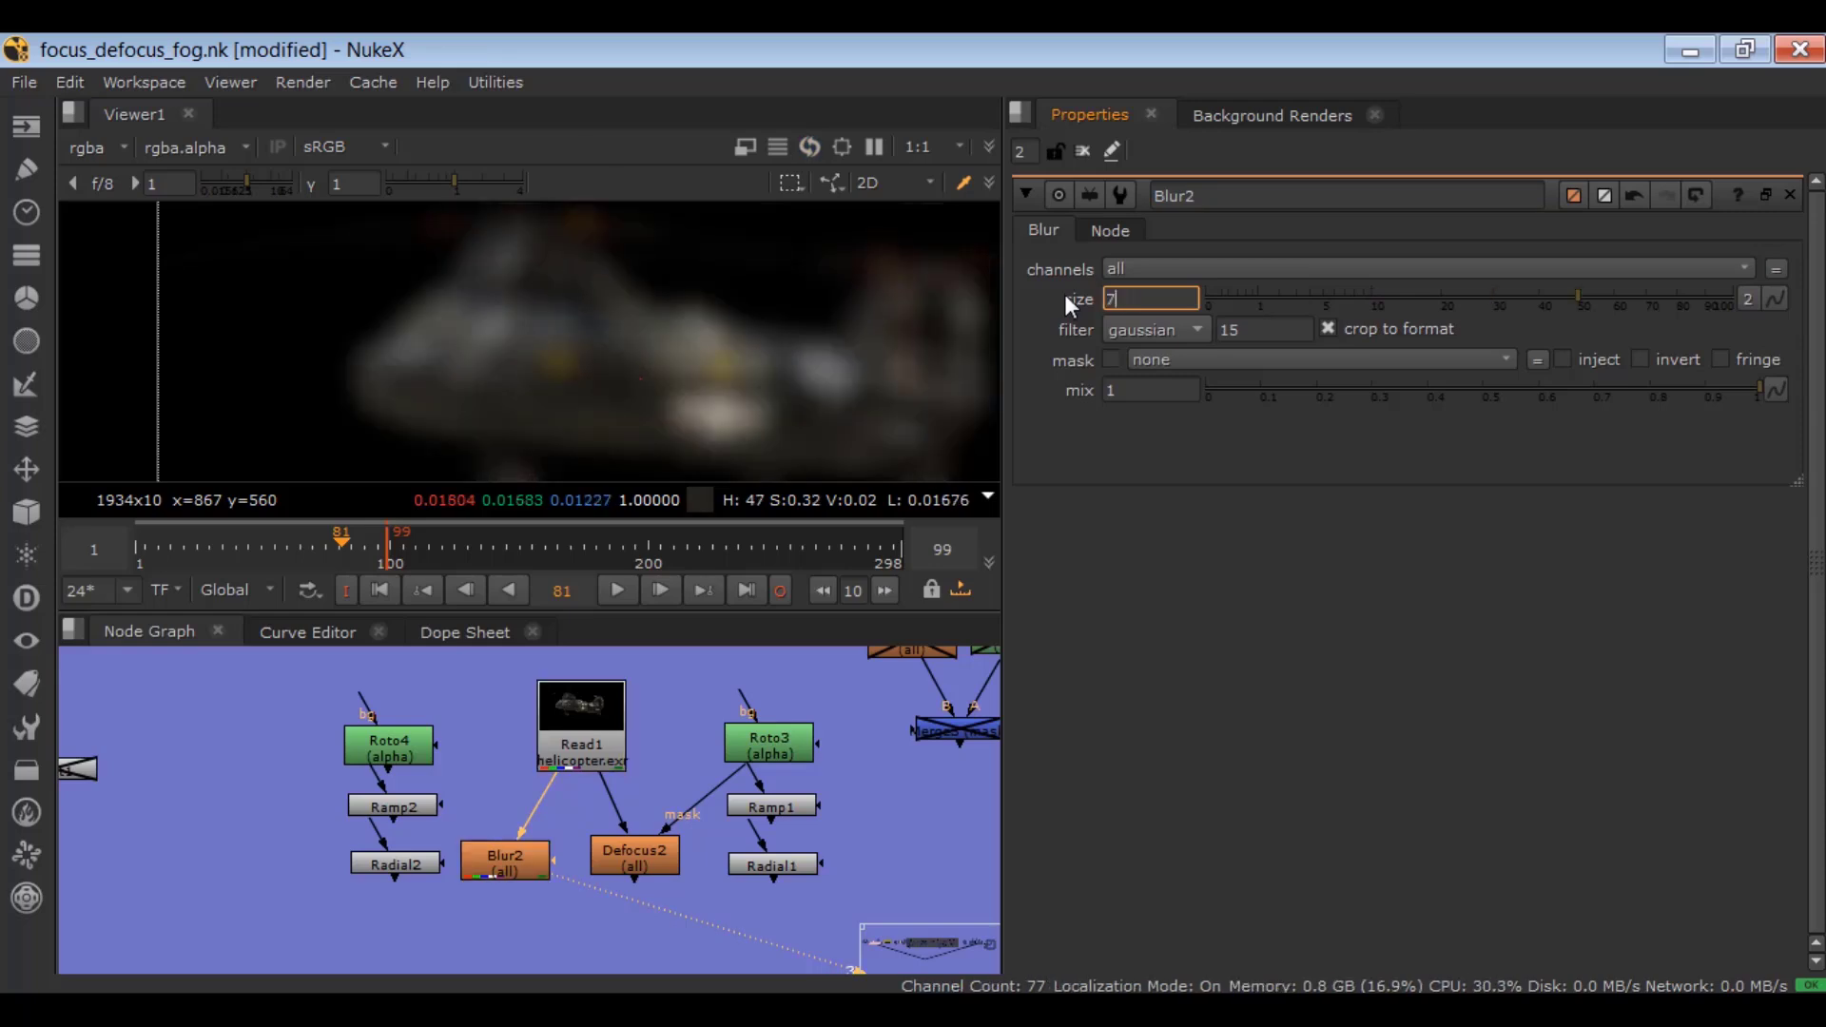
text(0)
key(Return)
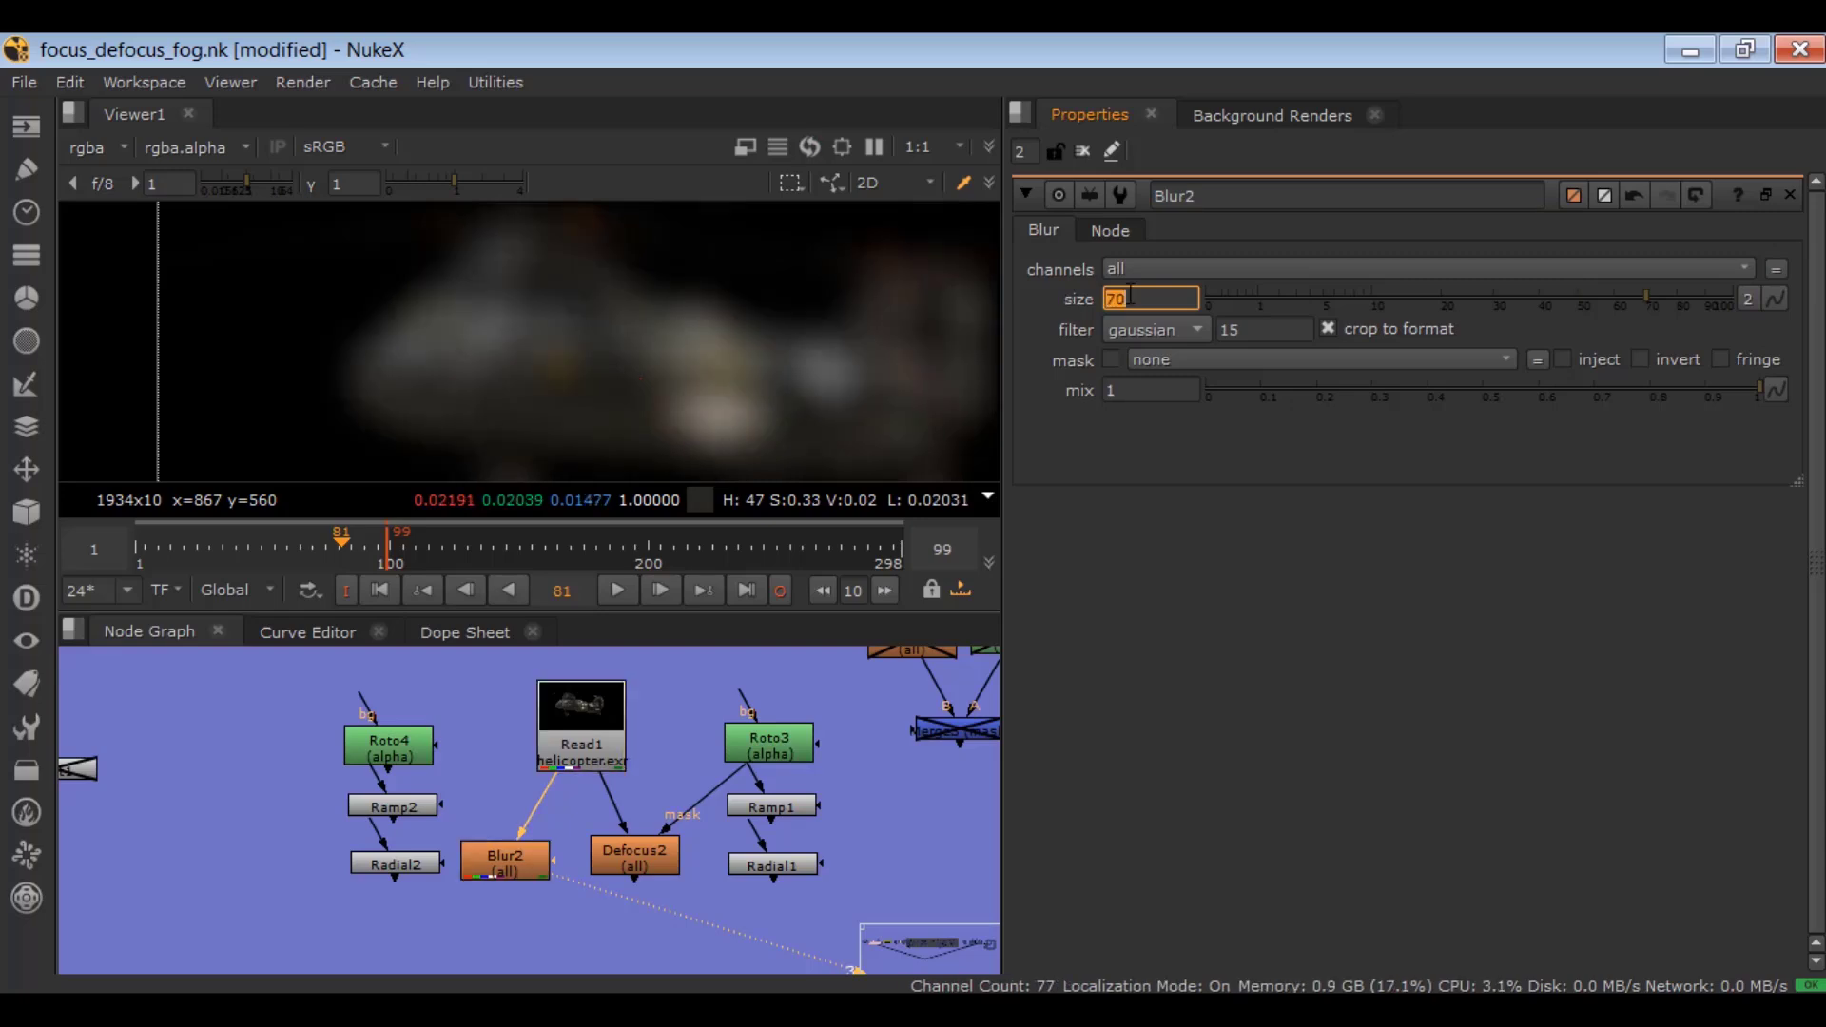
- Split the Blur2 size into separate width and height values and set the height to 0
click(1745, 297)
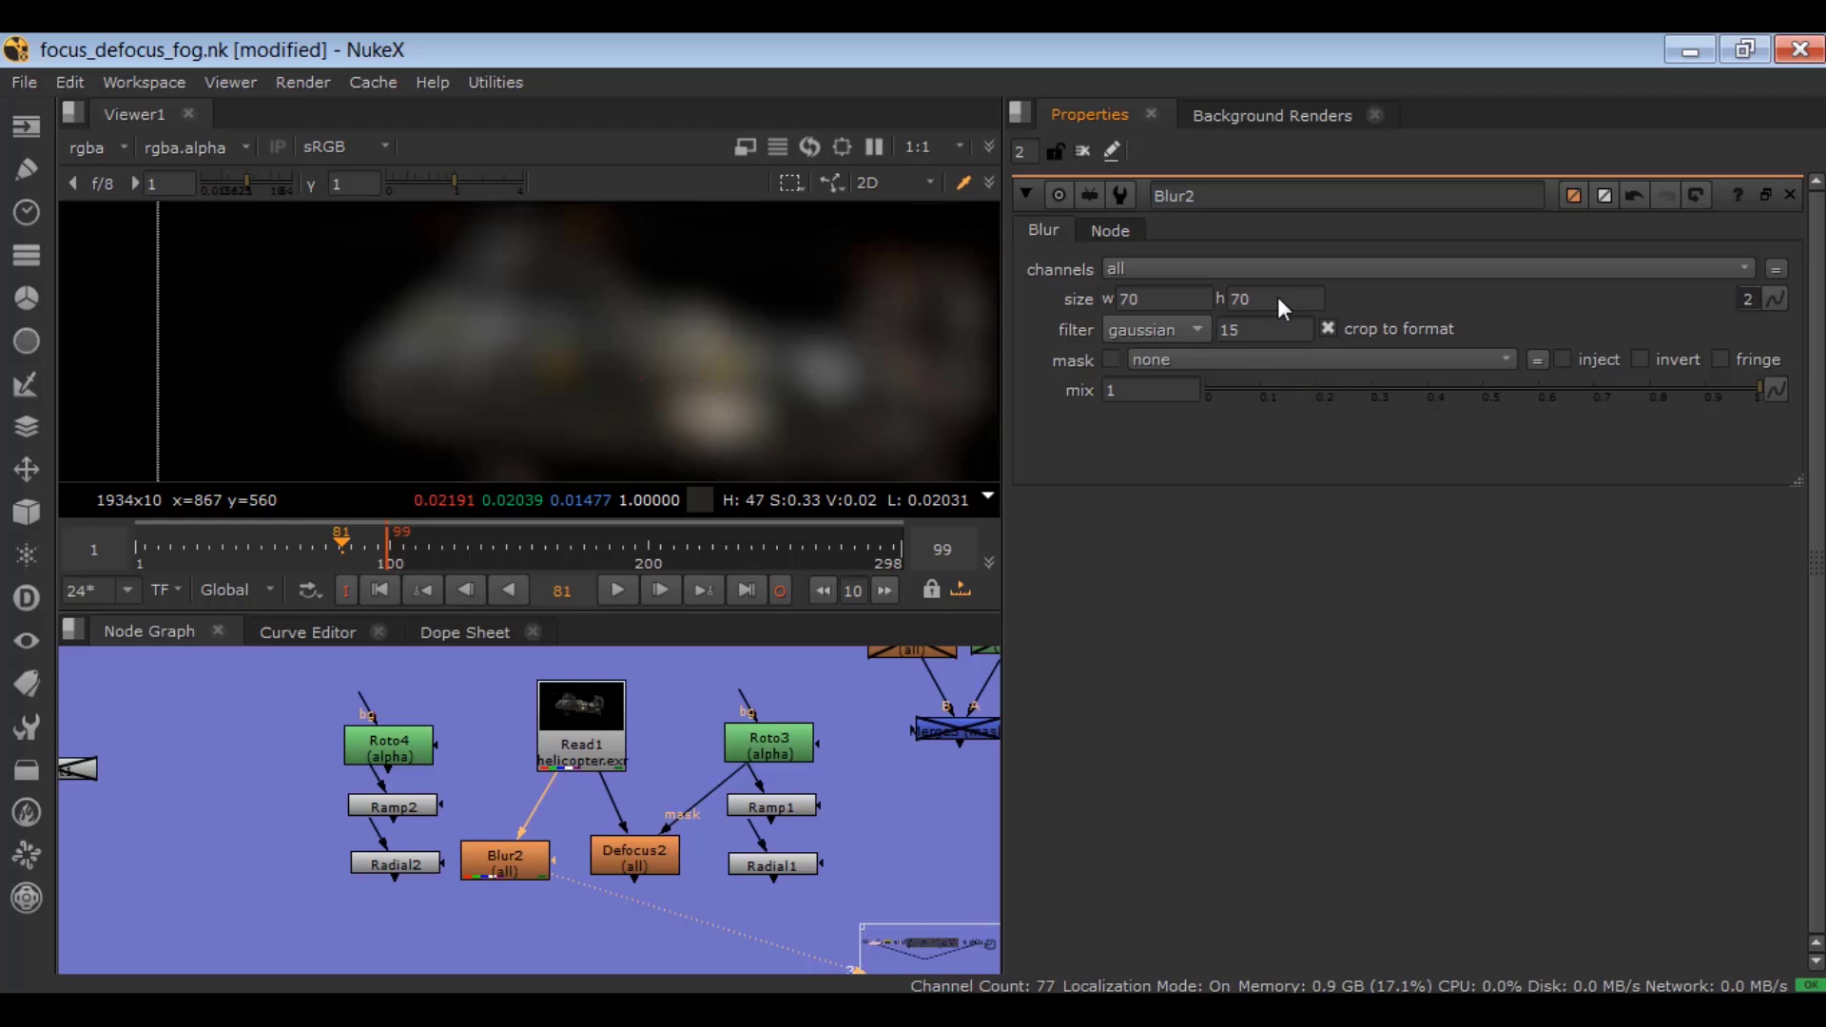
double_click(1240, 300)
text(0)
key(Return)
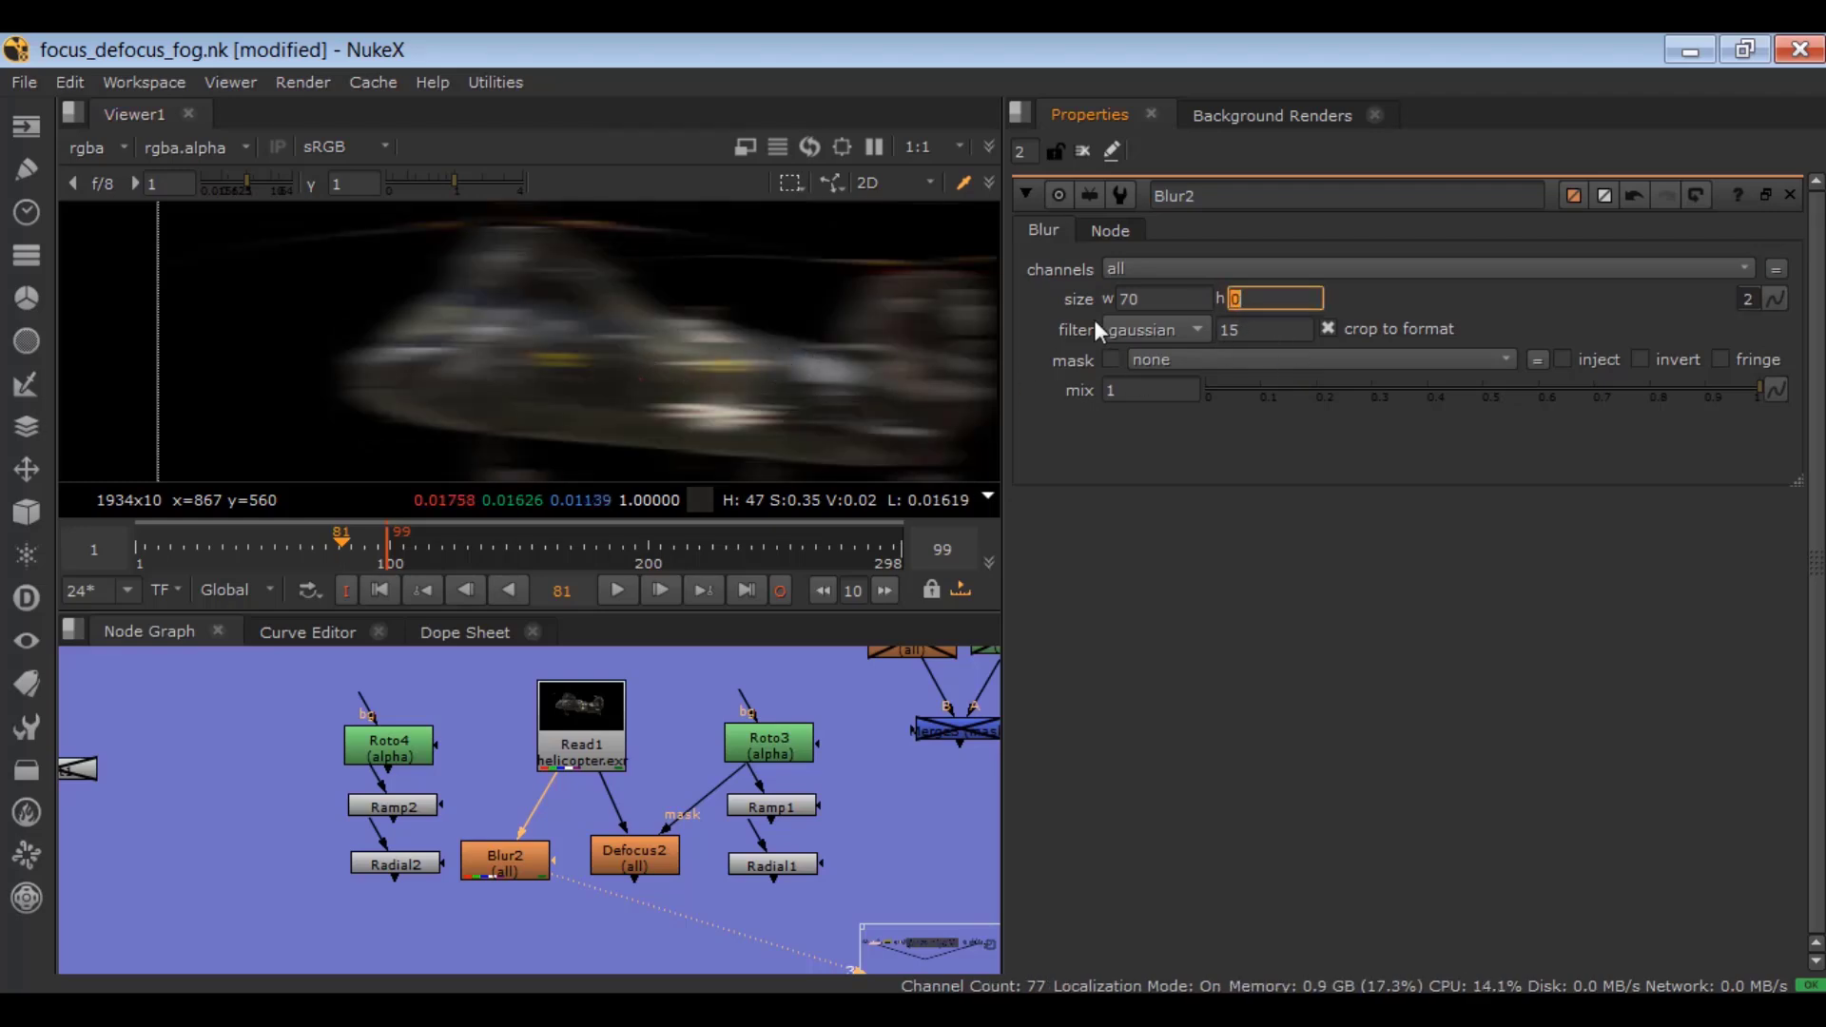
- Set the Blur2 width to 0 and its height to 70 for a vertical-only blur
double_click(1148, 300)
text(0)
key(Tab)
text(7)
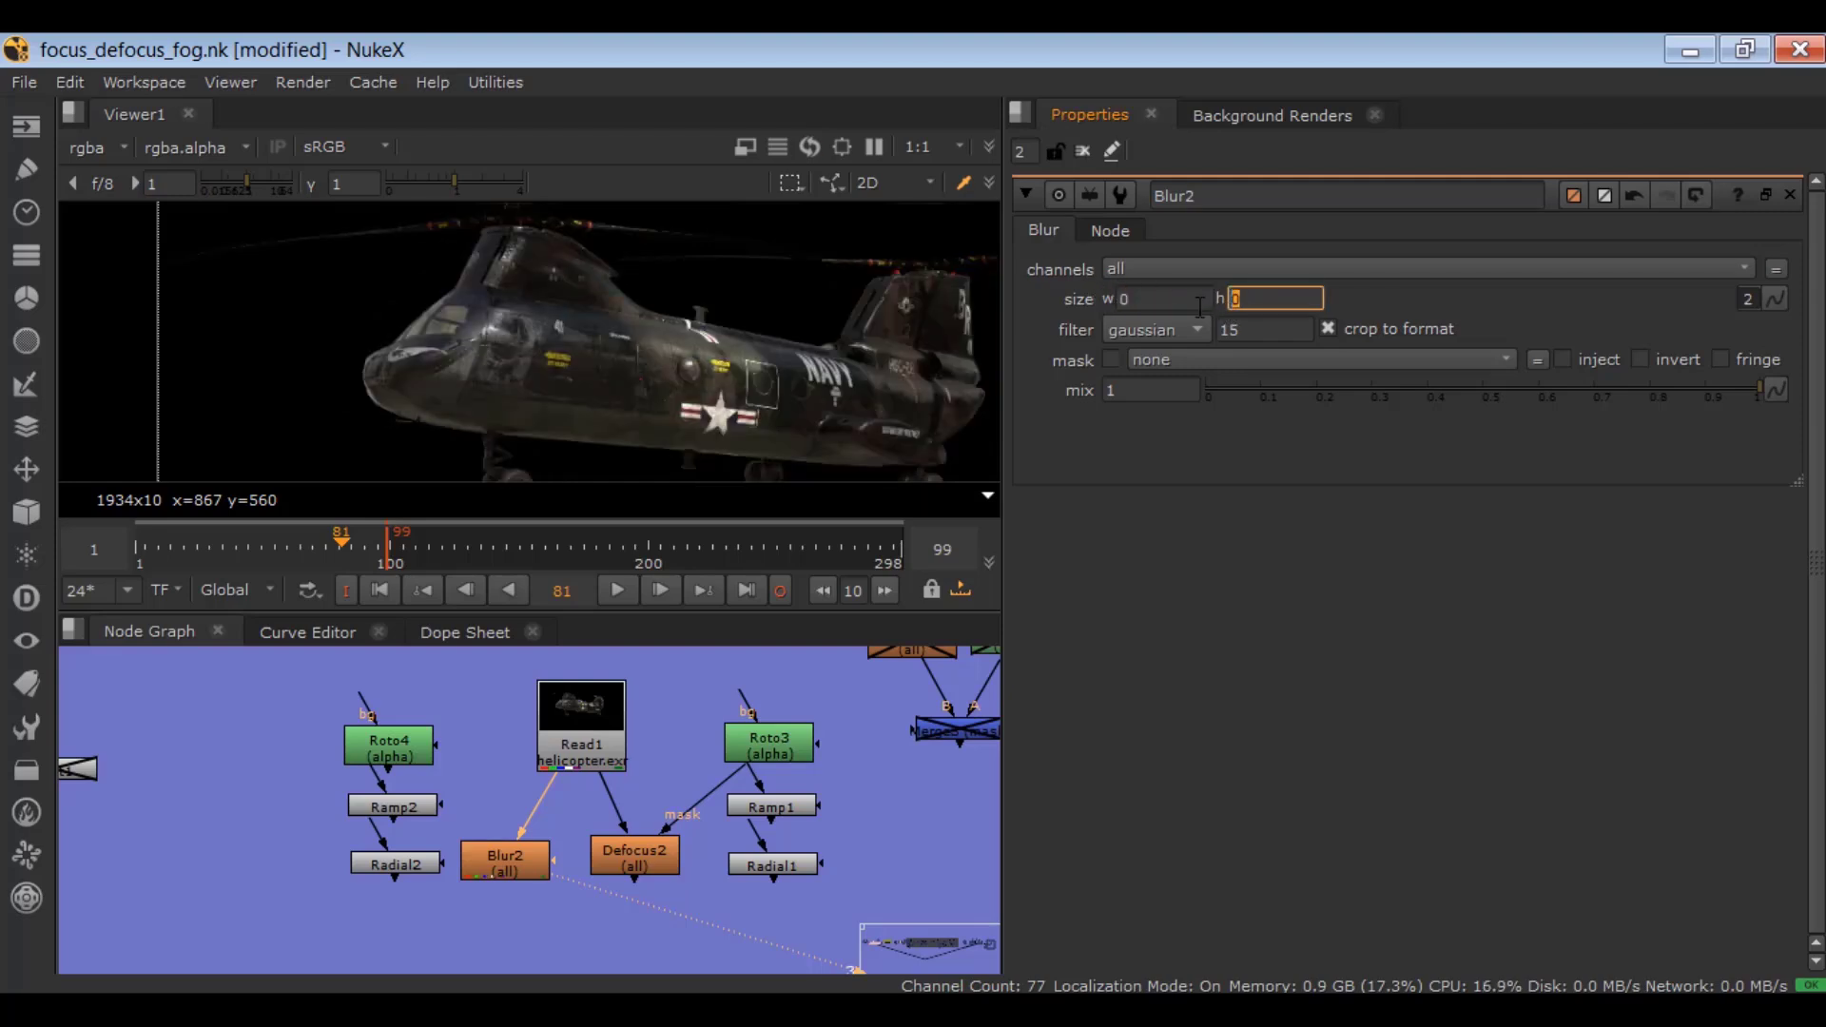
text(0)
key(Return)
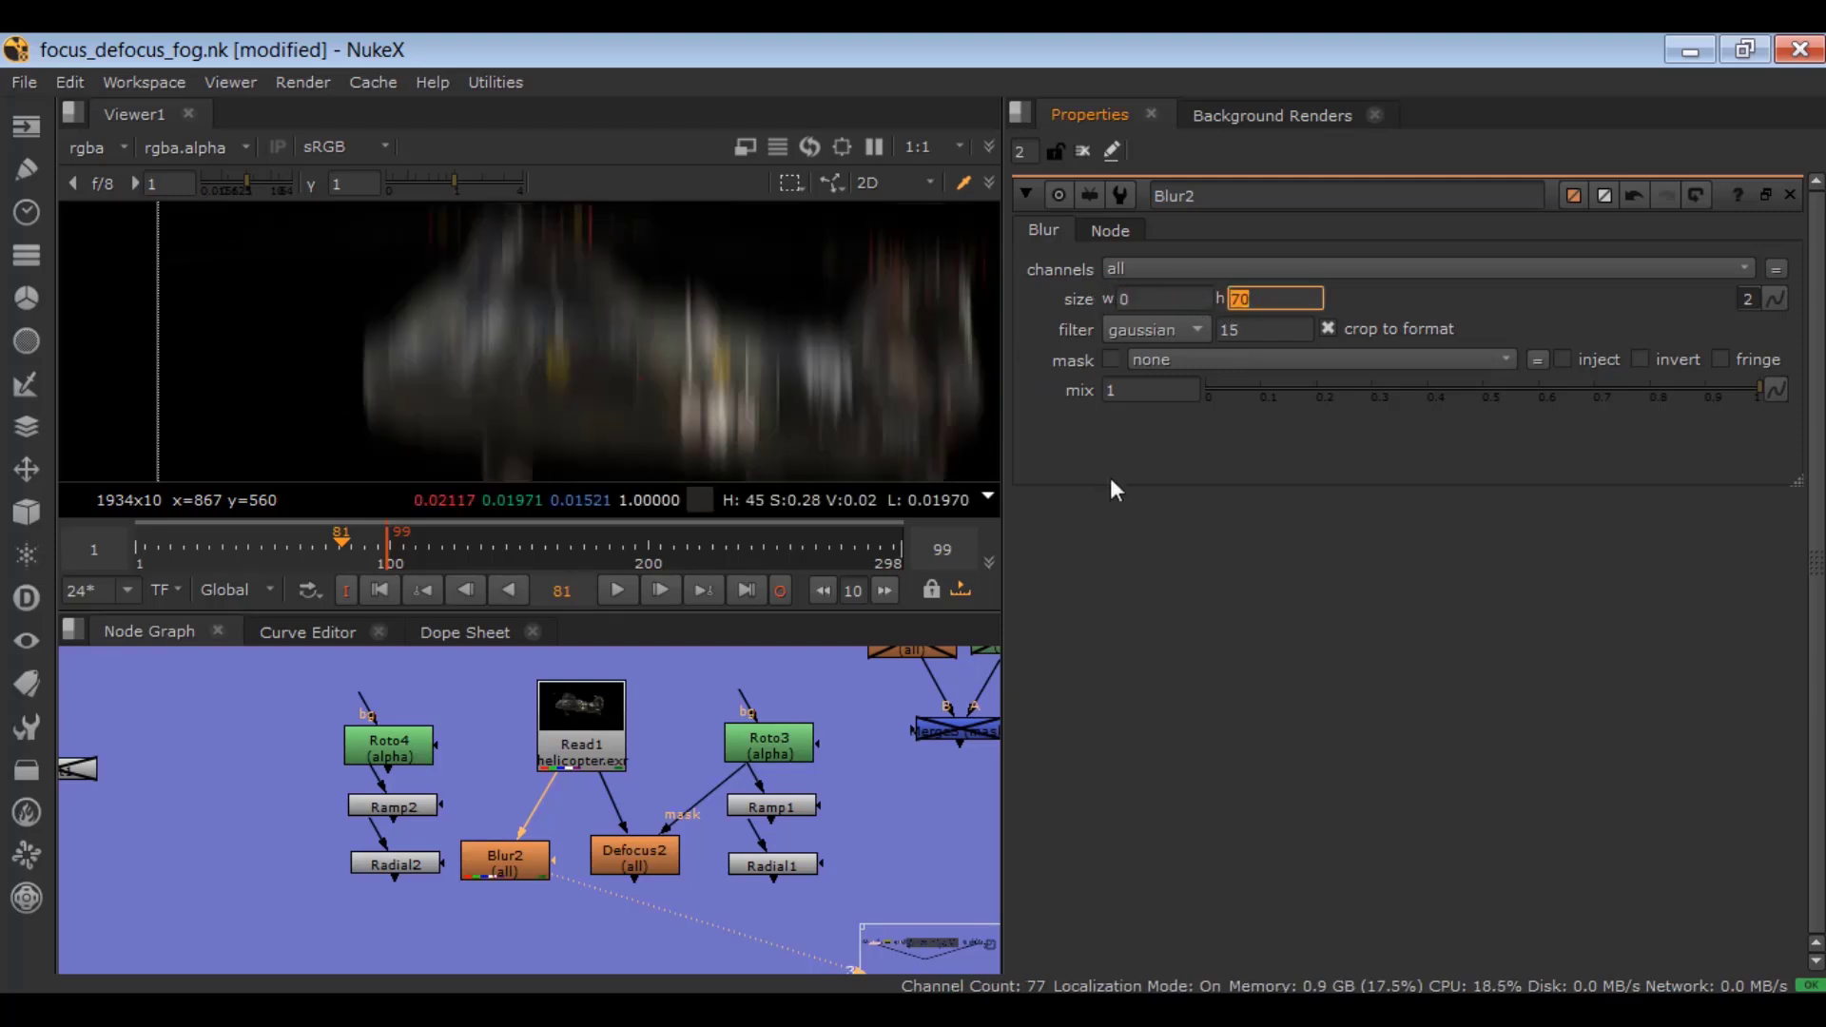
click(1095, 440)
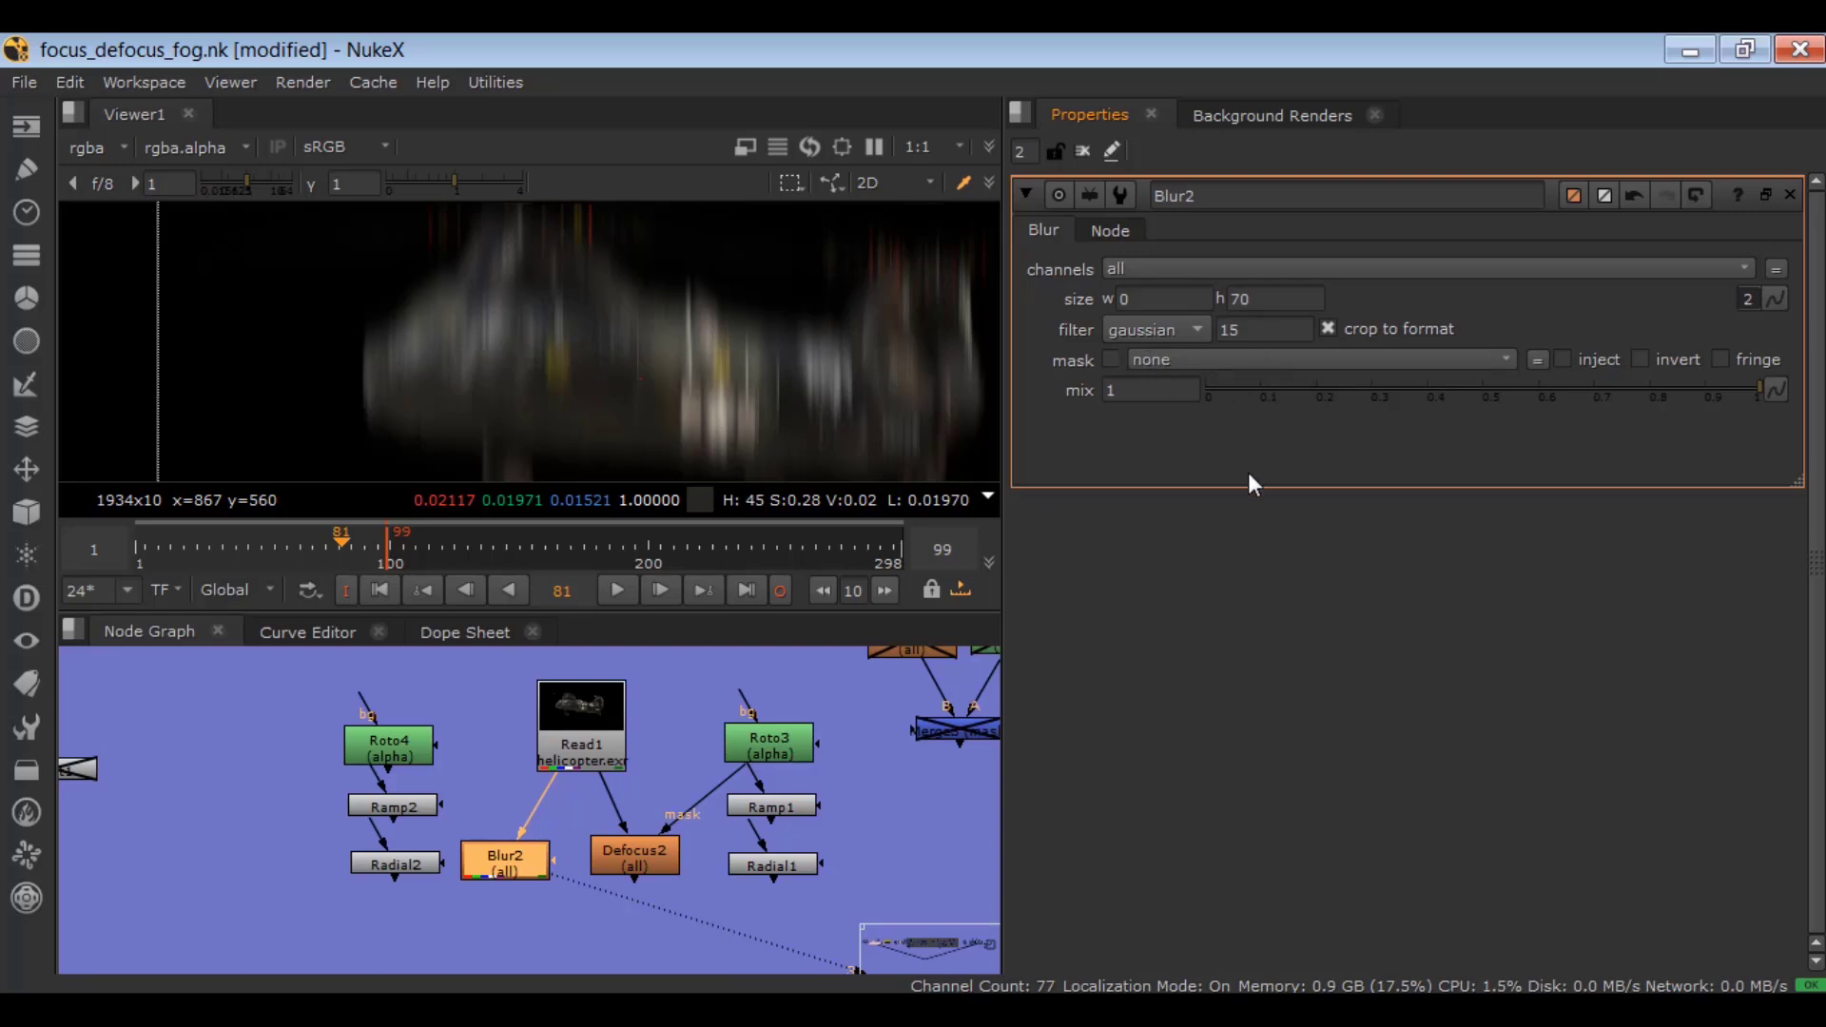
- Check the available Blur2 filter types and set the node's mix to 0.49
click(1168, 326)
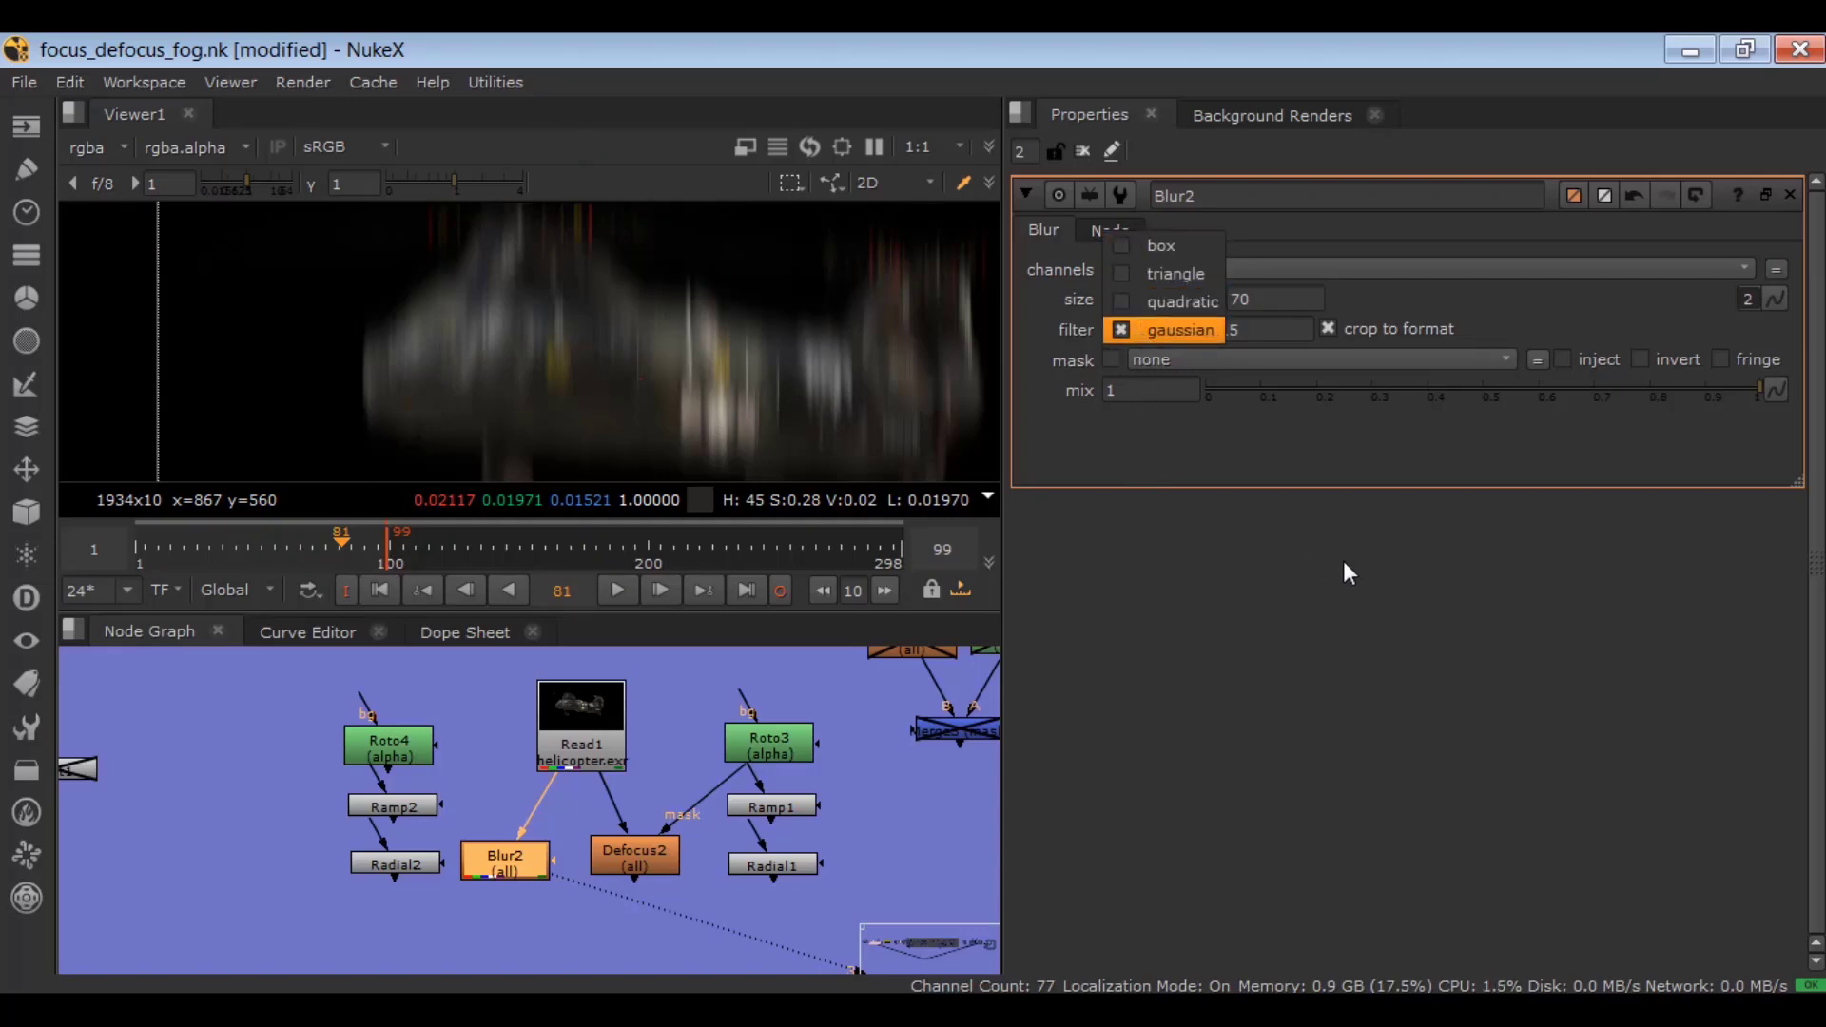
click(1507, 392)
mouse_move(1507, 391)
mouse_down()
mouse_move(1441, 390)
mouse_move(1533, 385)
mouse_move(1381, 391)
mouse_move(1689, 400)
mouse_move(1476, 399)
mouse_up()
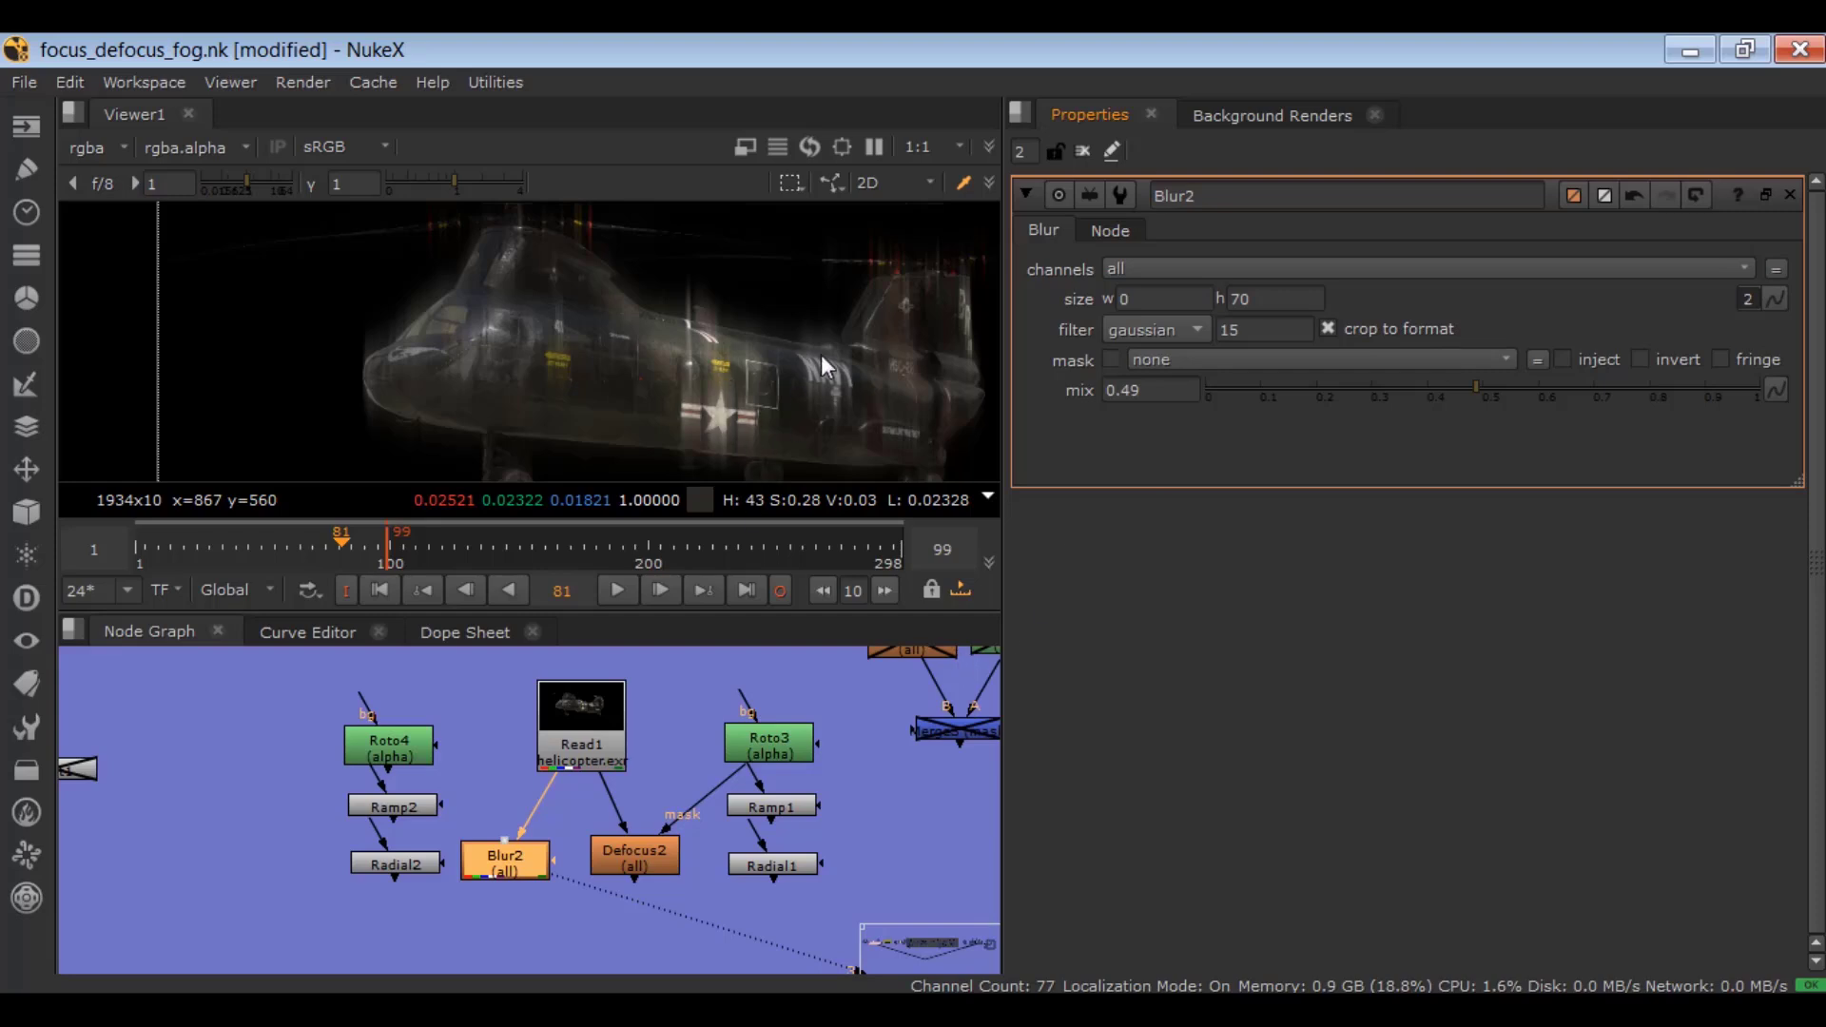
- Open the Defocus2 node's properties and show its output in the viewer
double_click(637, 852)
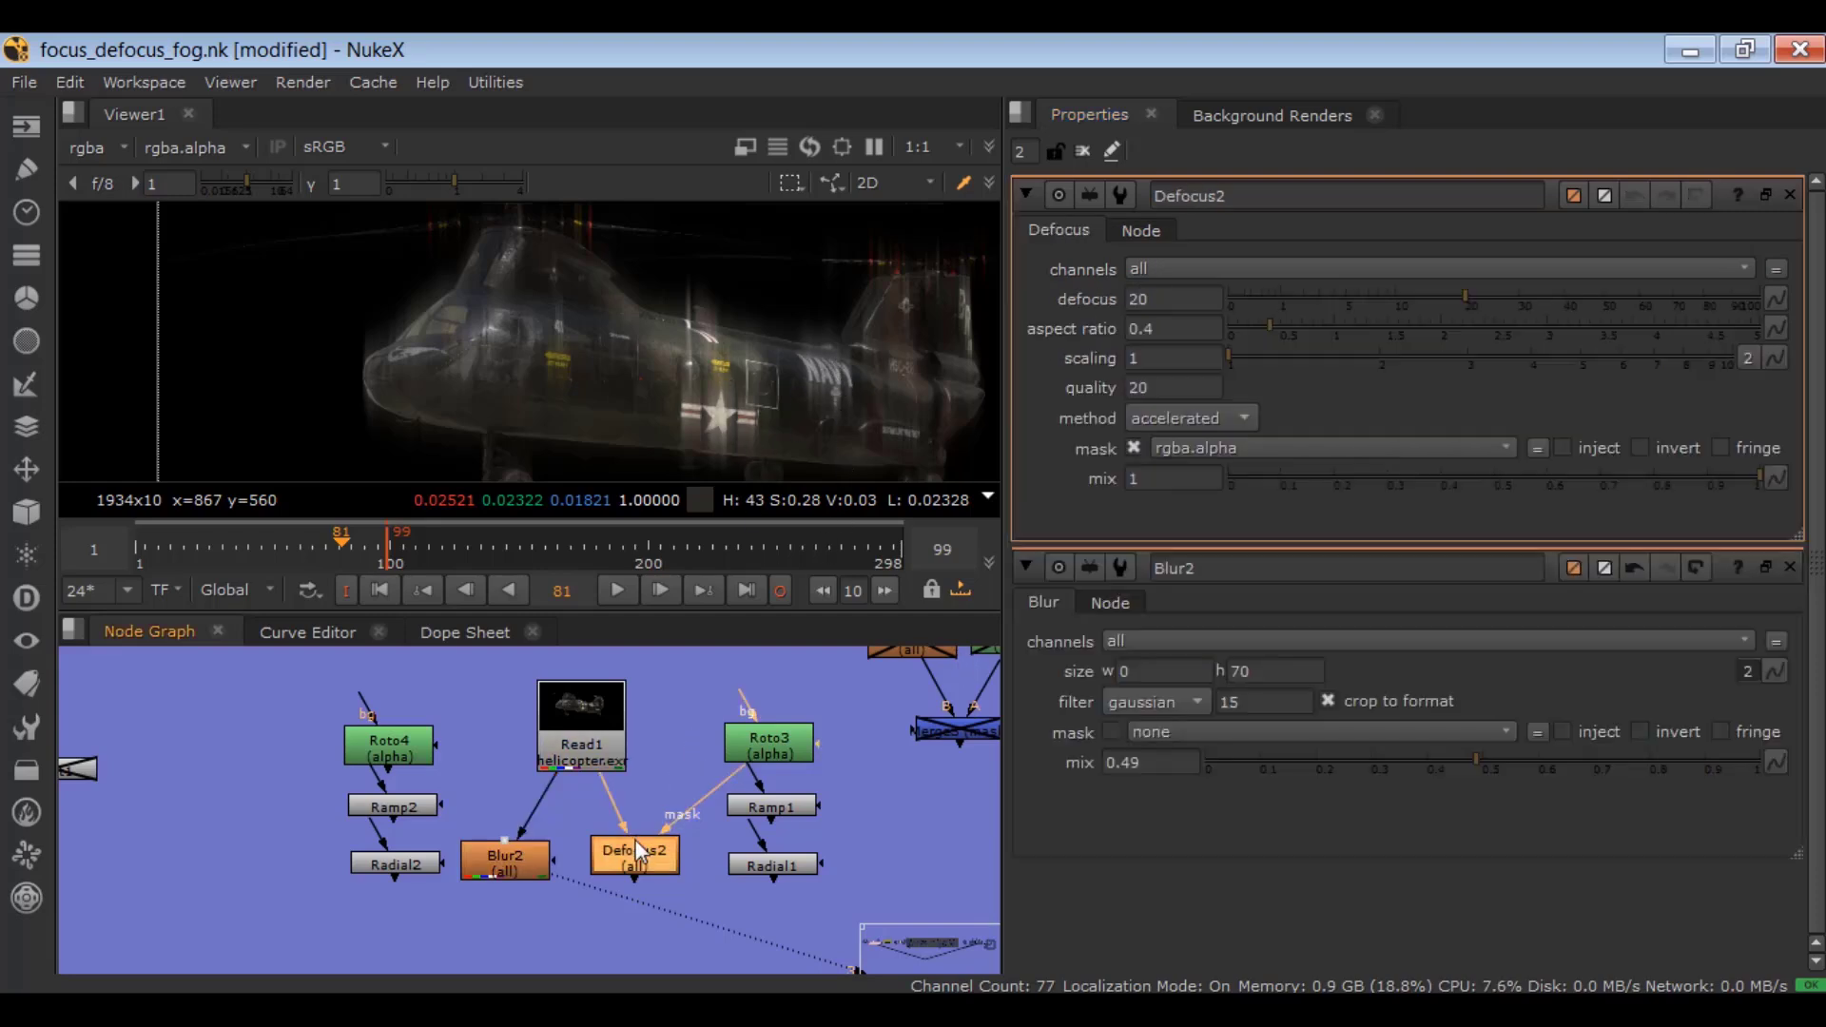
key(1)
click(605, 917)
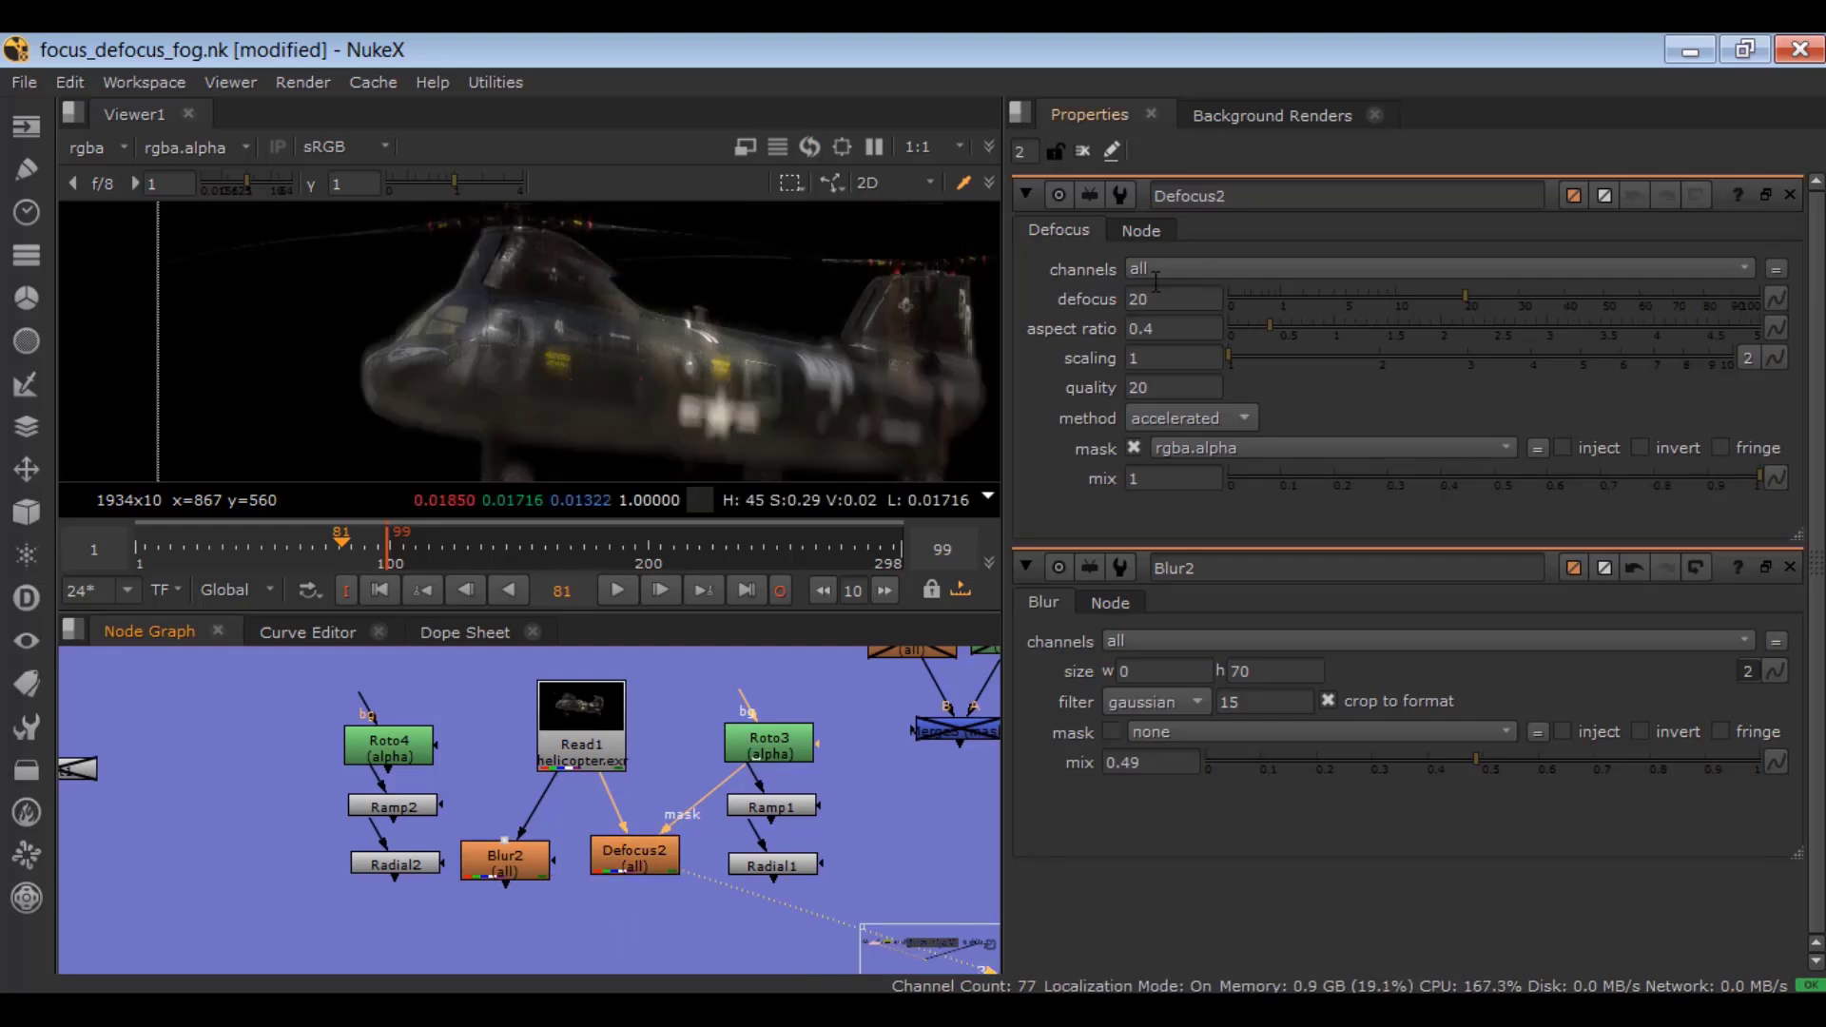
- Clear all open node properties, reopen Defocus2 and reset its knobs to default
click(1084, 151)
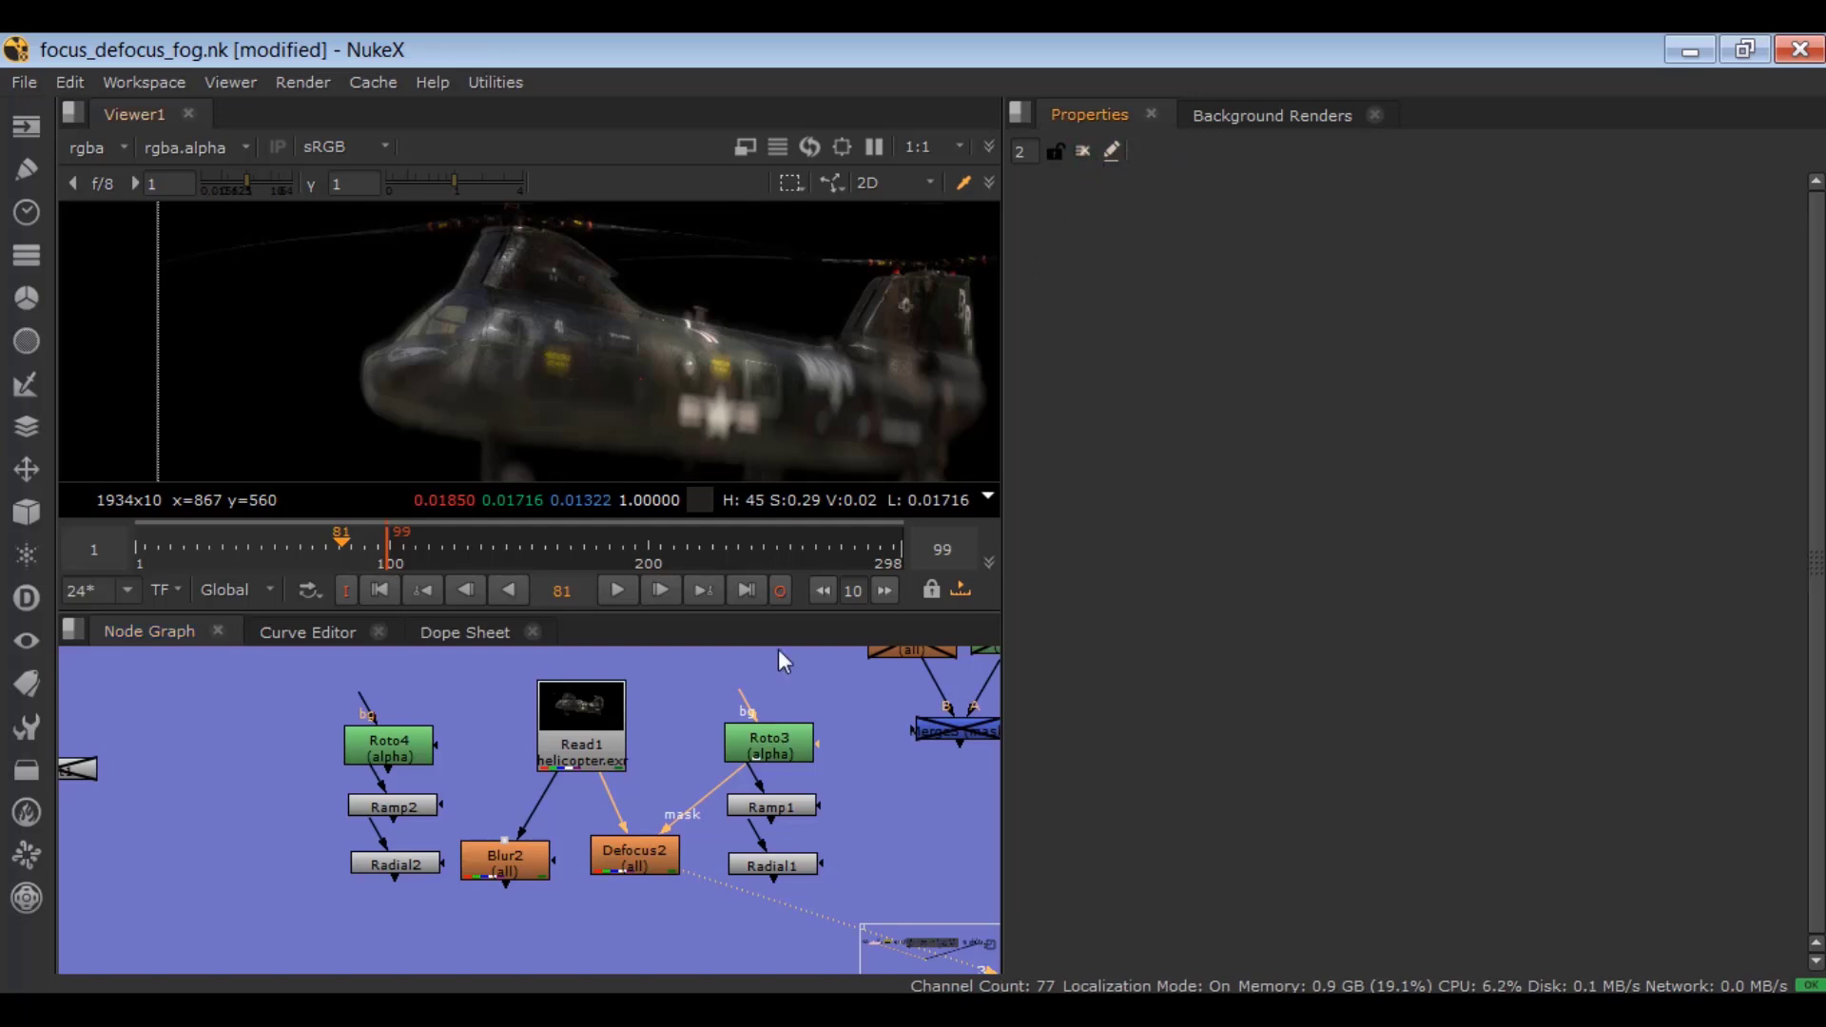
double_click(665, 858)
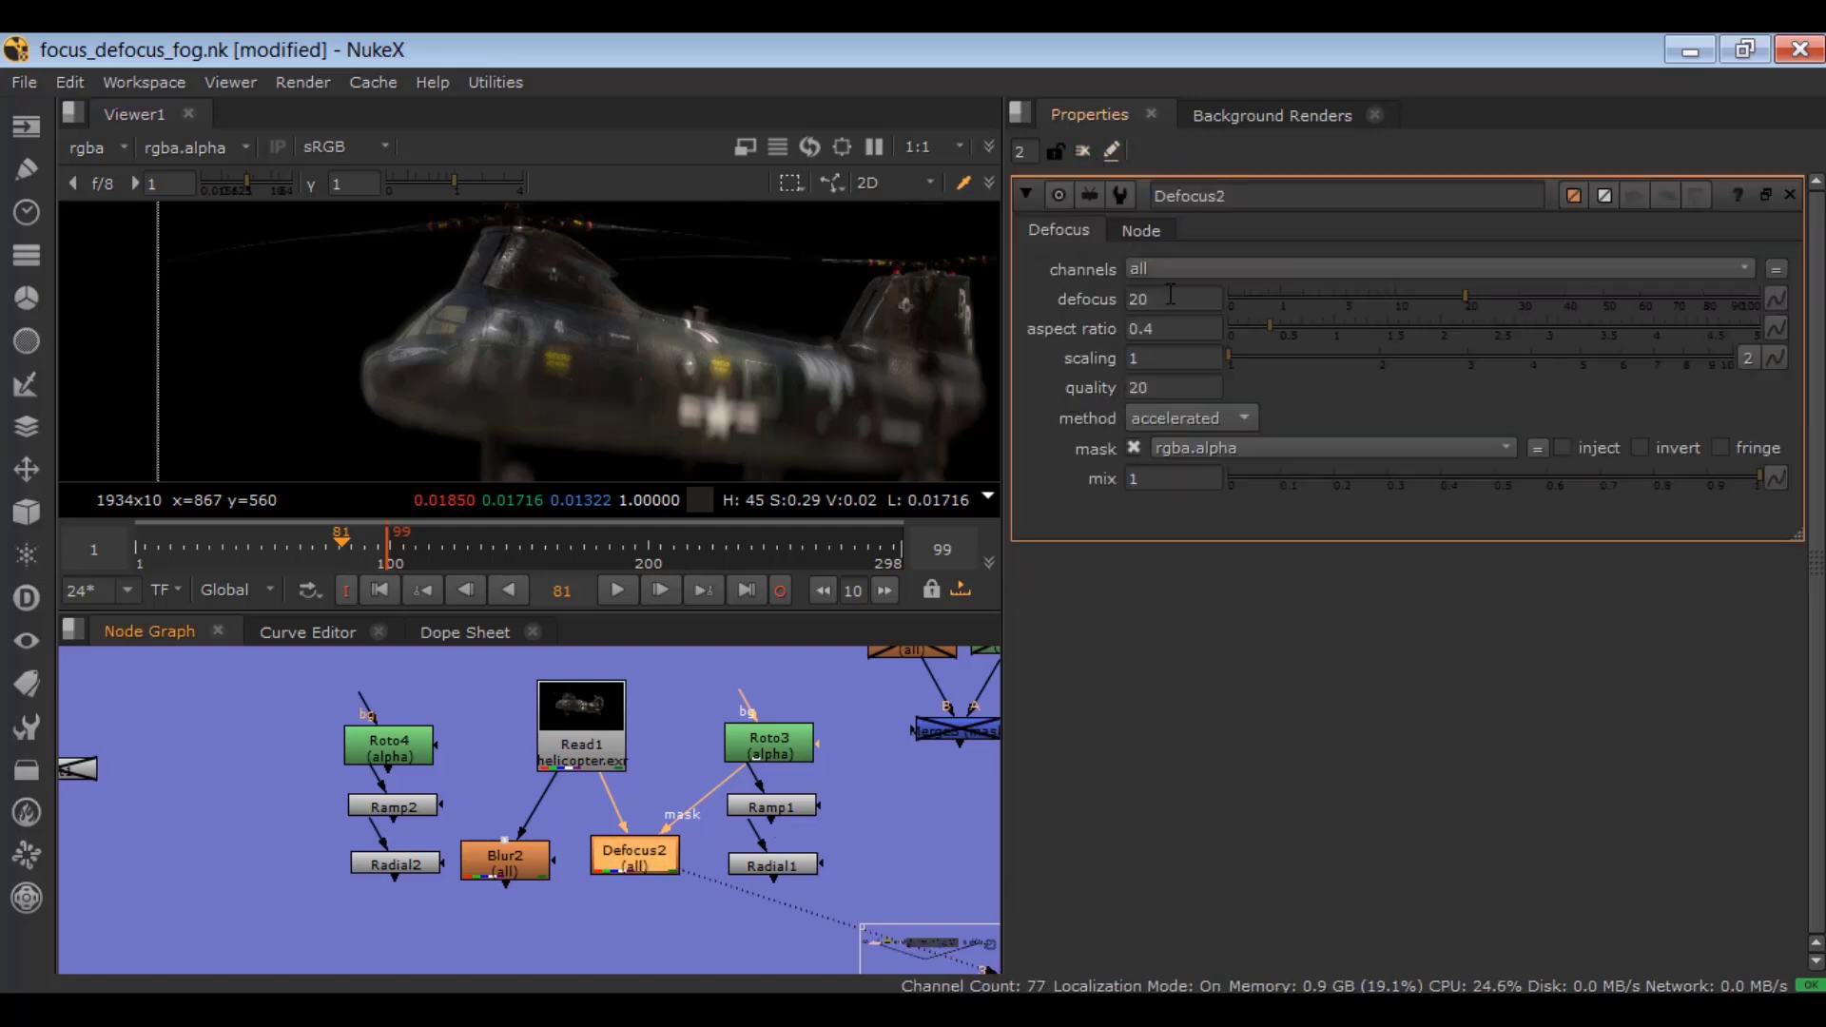
right_click(1034, 295)
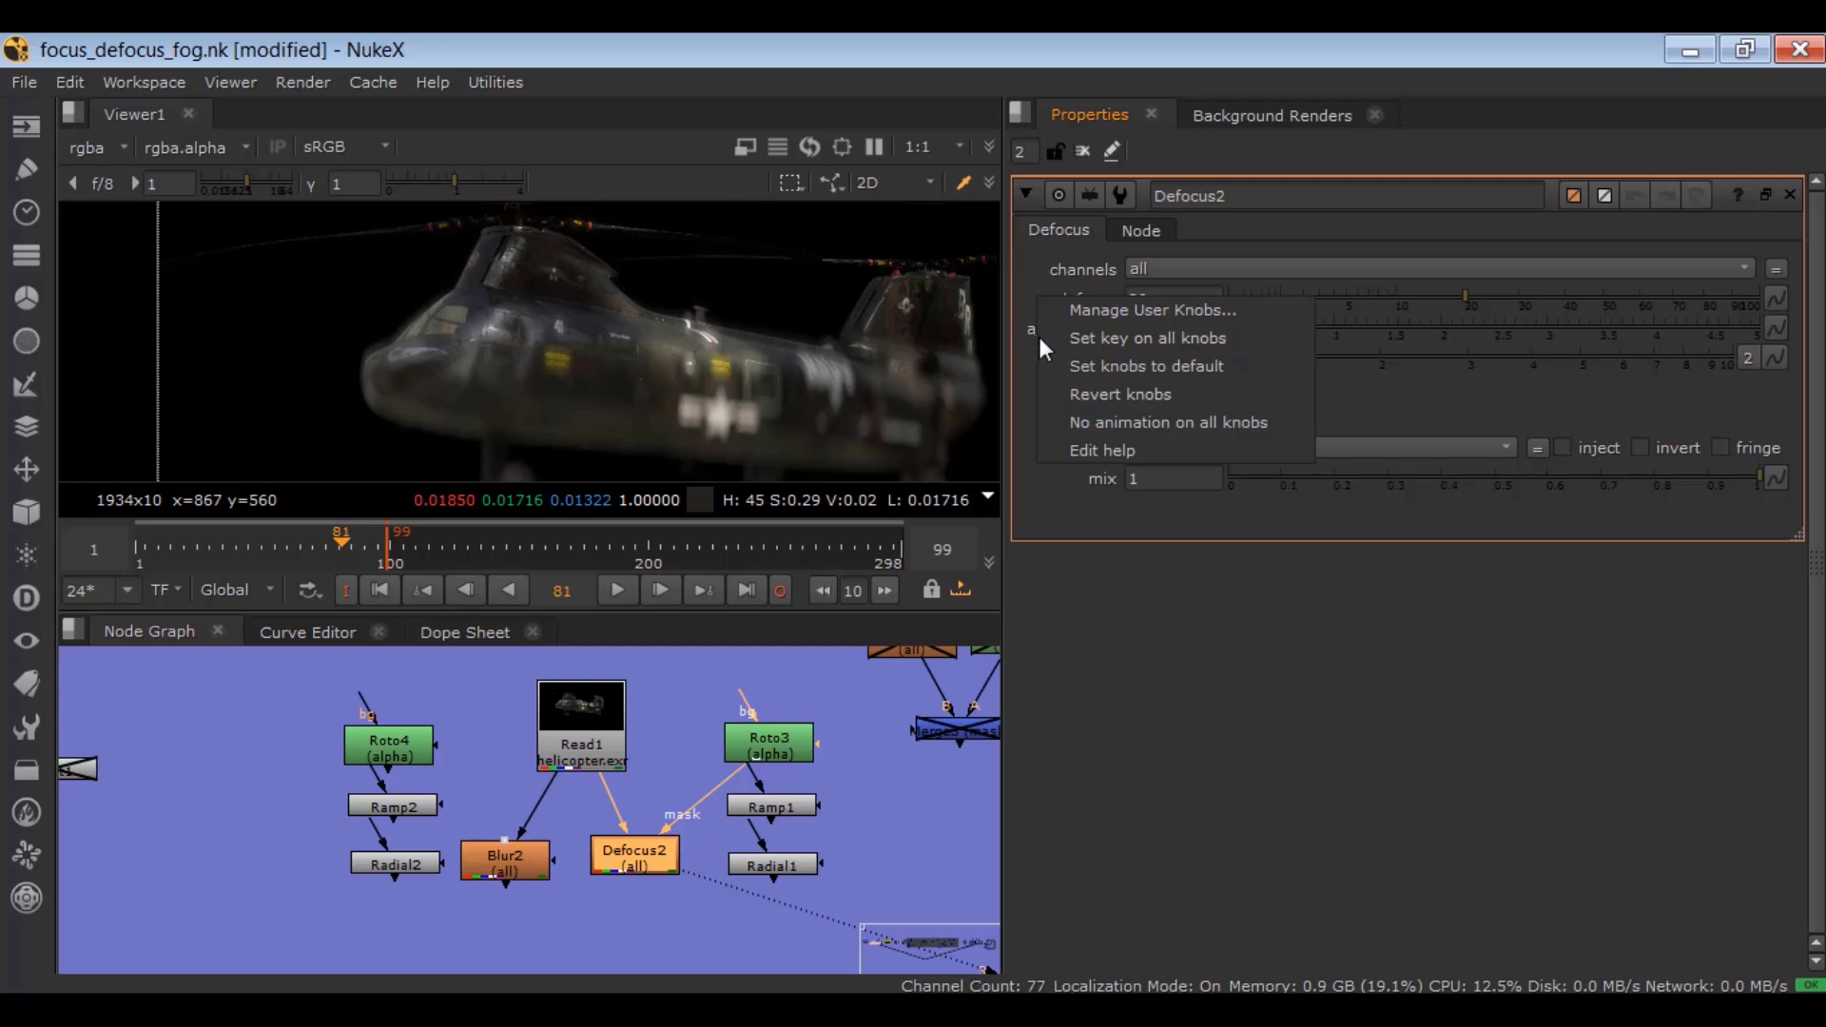
click(1082, 369)
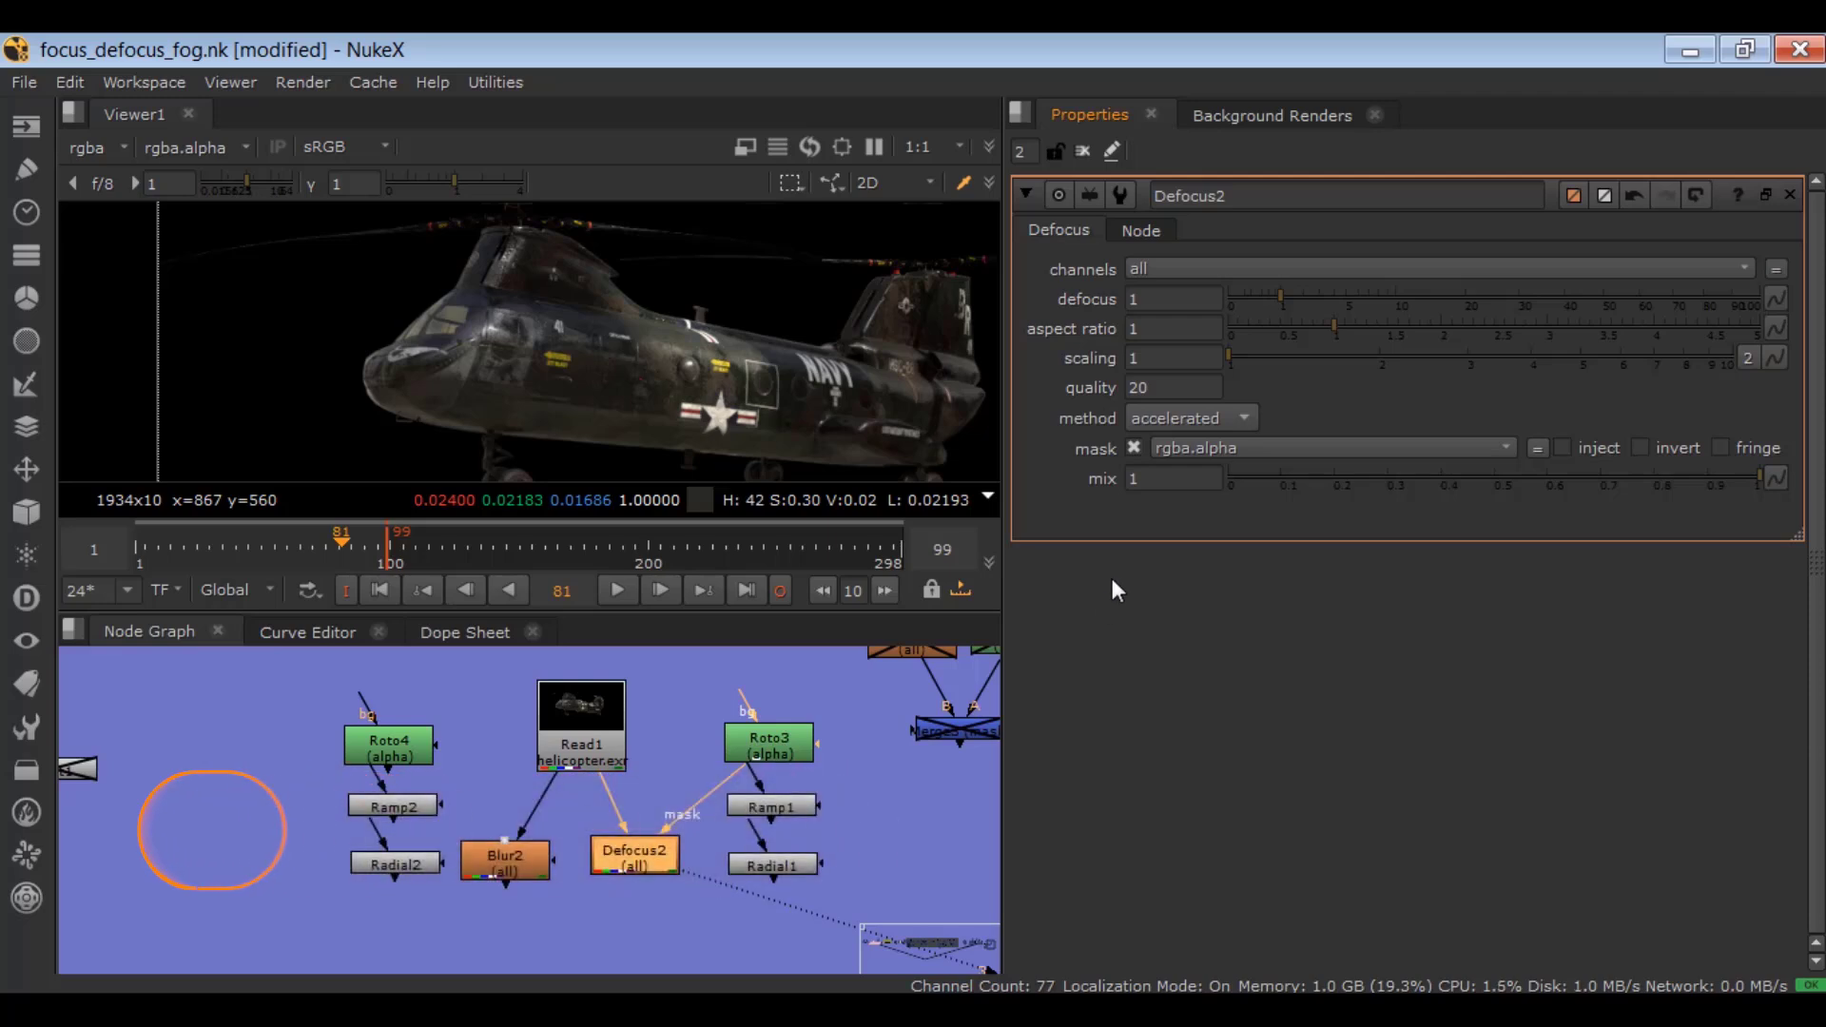
- Set the Defocus2 defocus amount to 20 and disconnect its mask input from Roto3
click(600, 892)
click(528, 873)
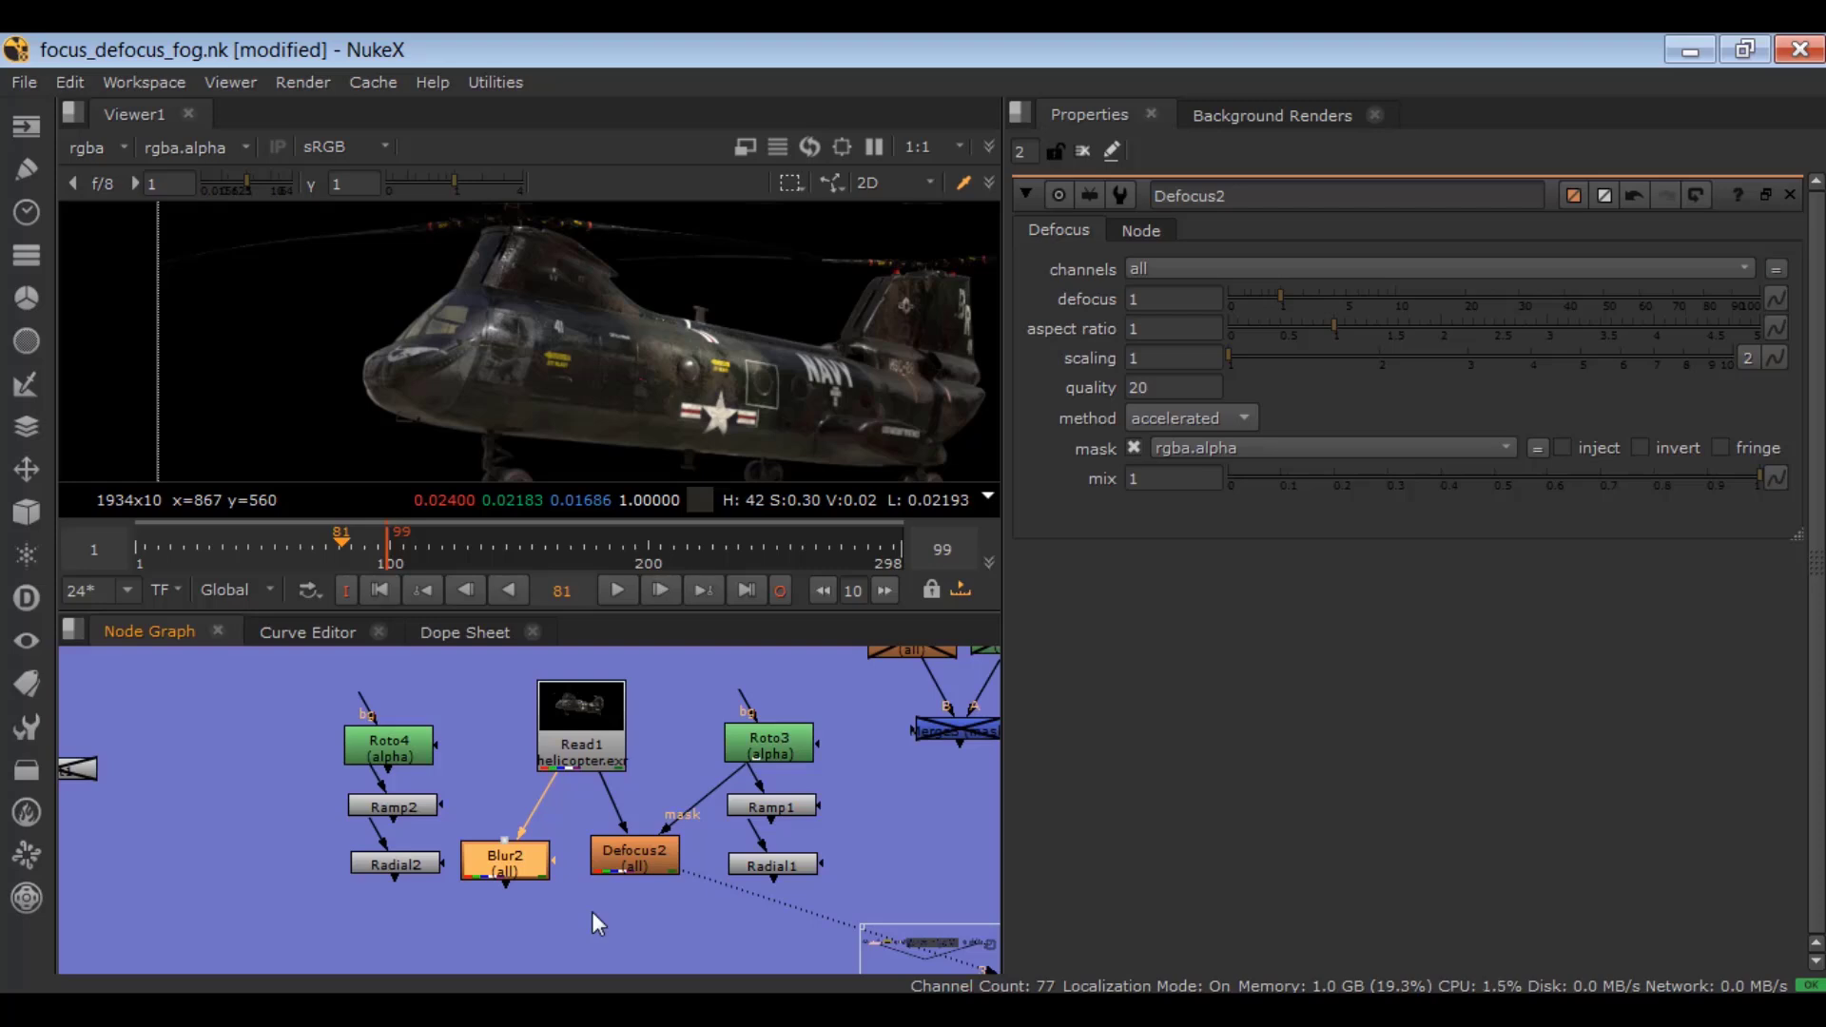
double_click(1159, 303)
text(20)
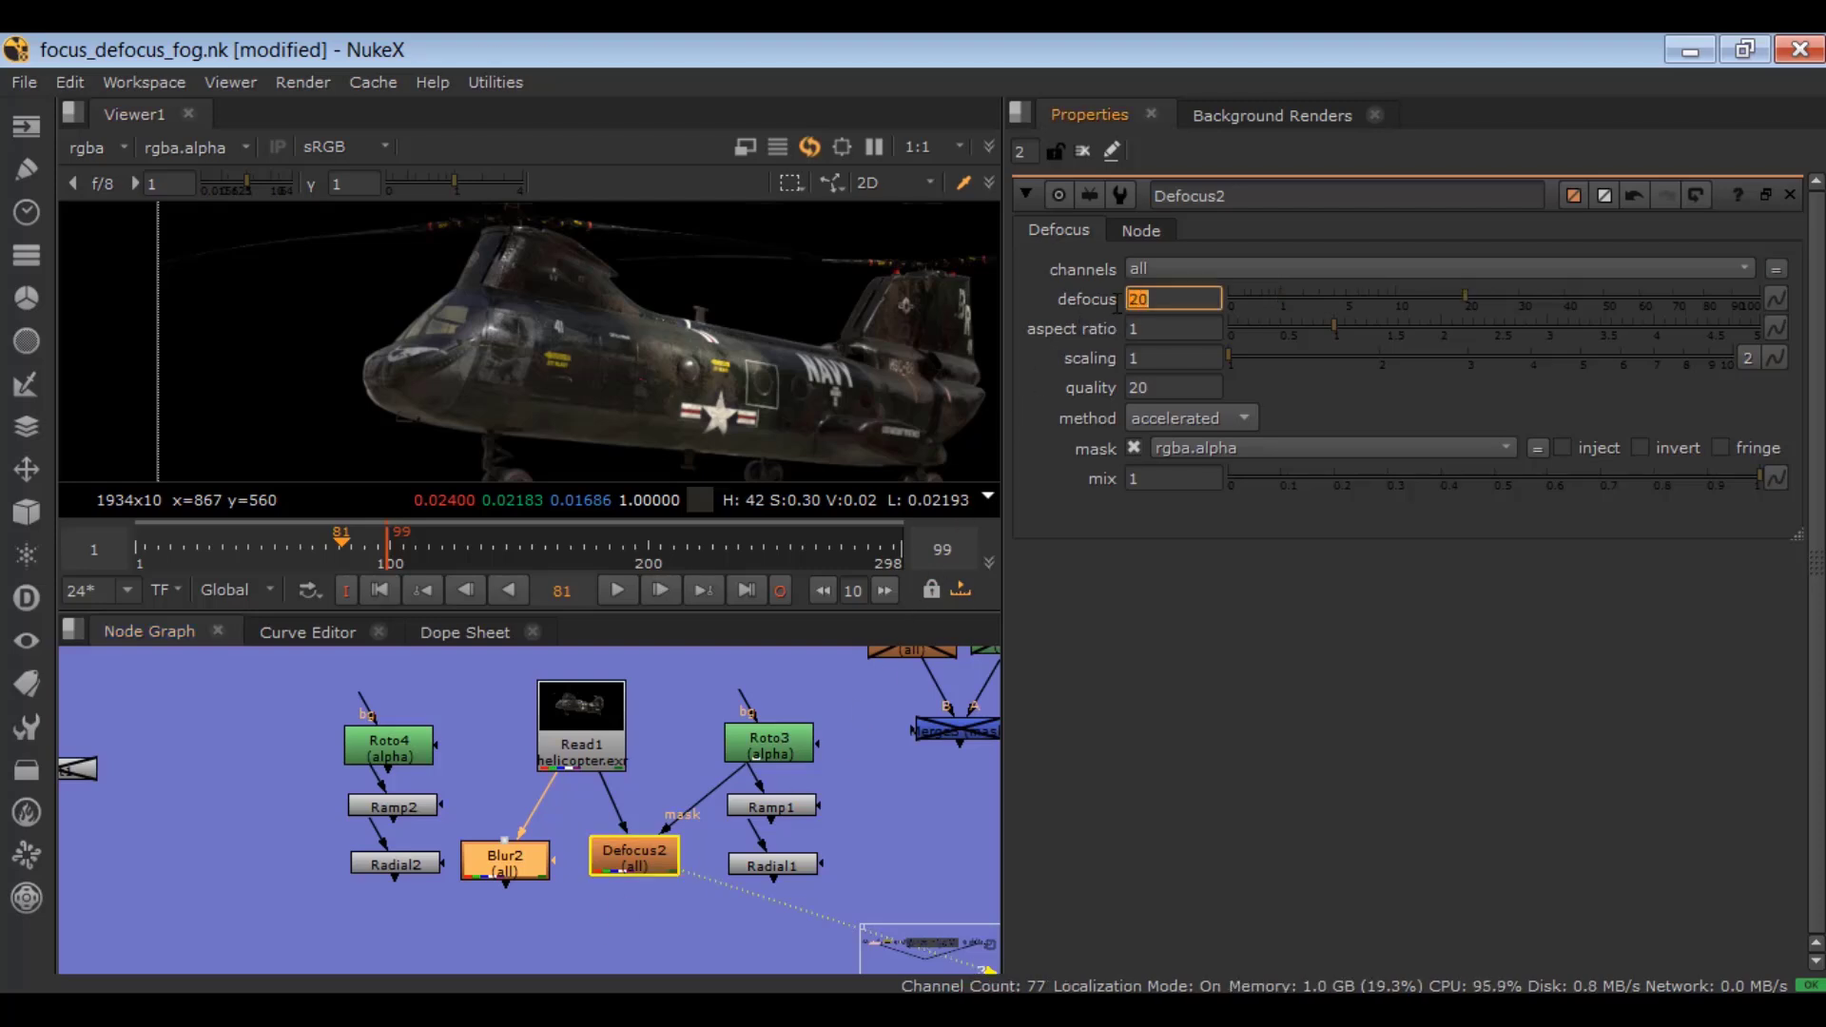
key(Return)
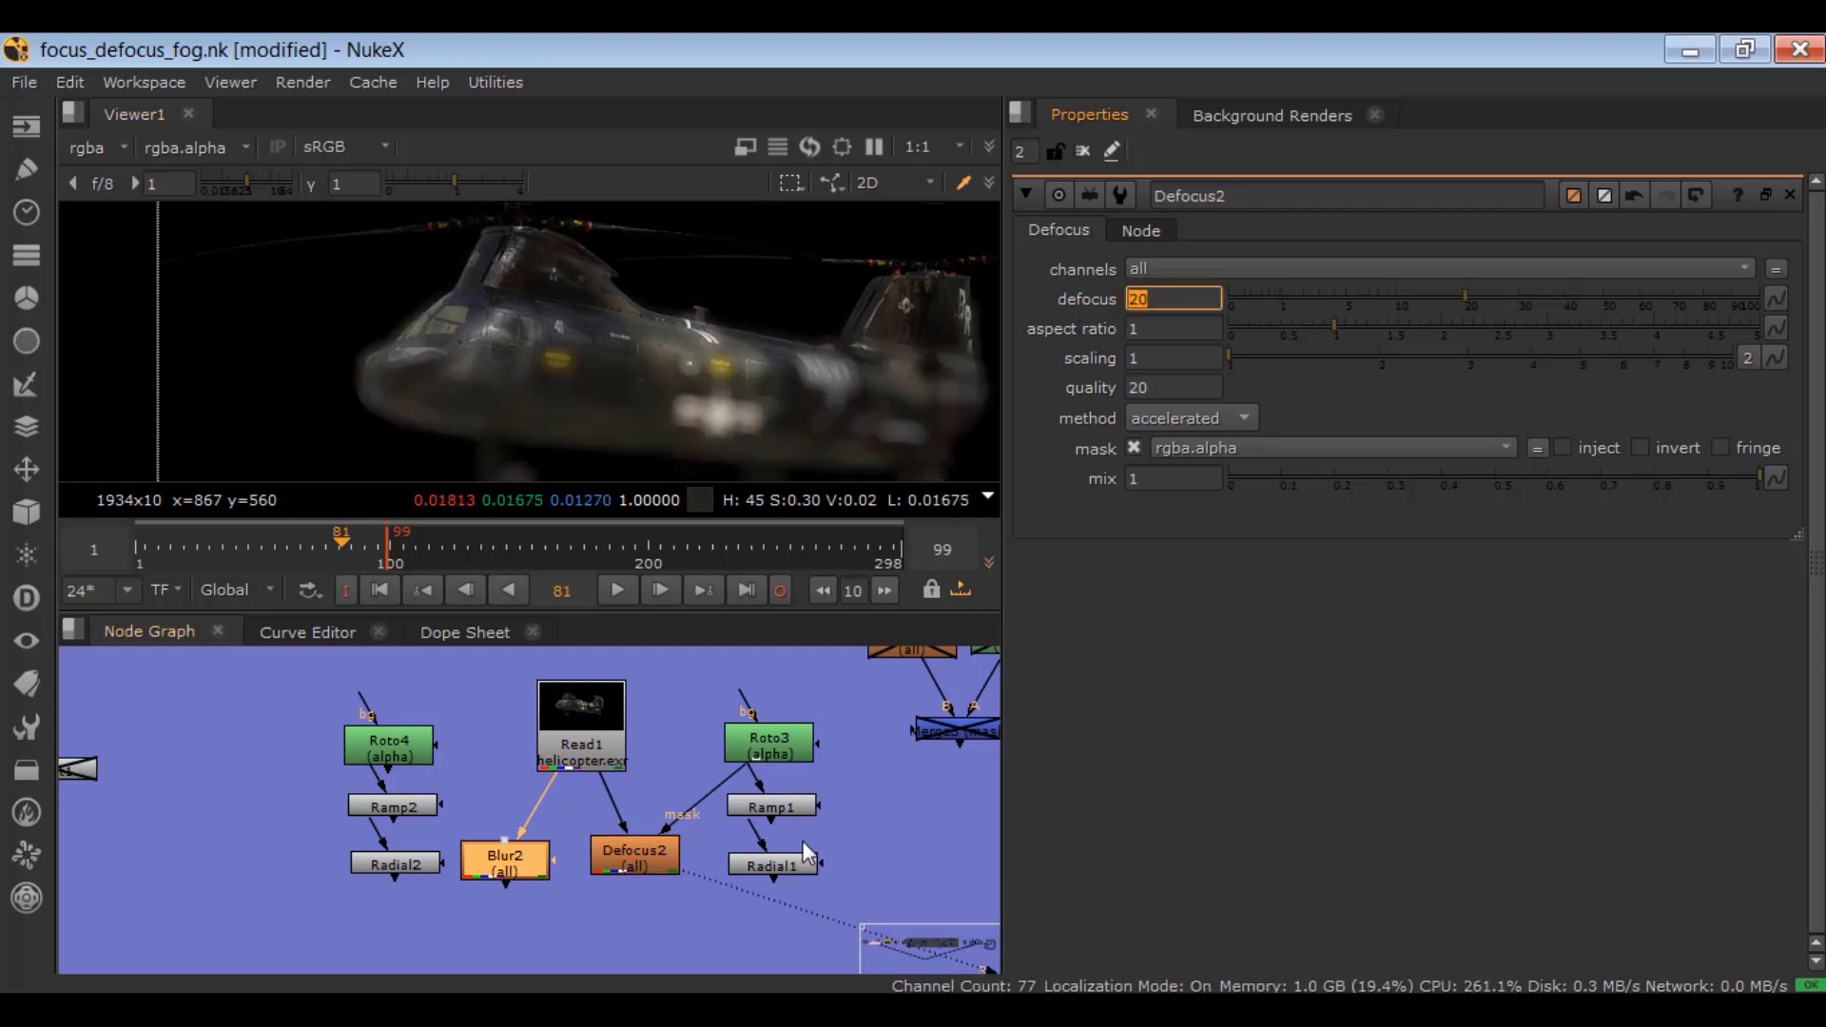
drag(744, 792, 618, 830)
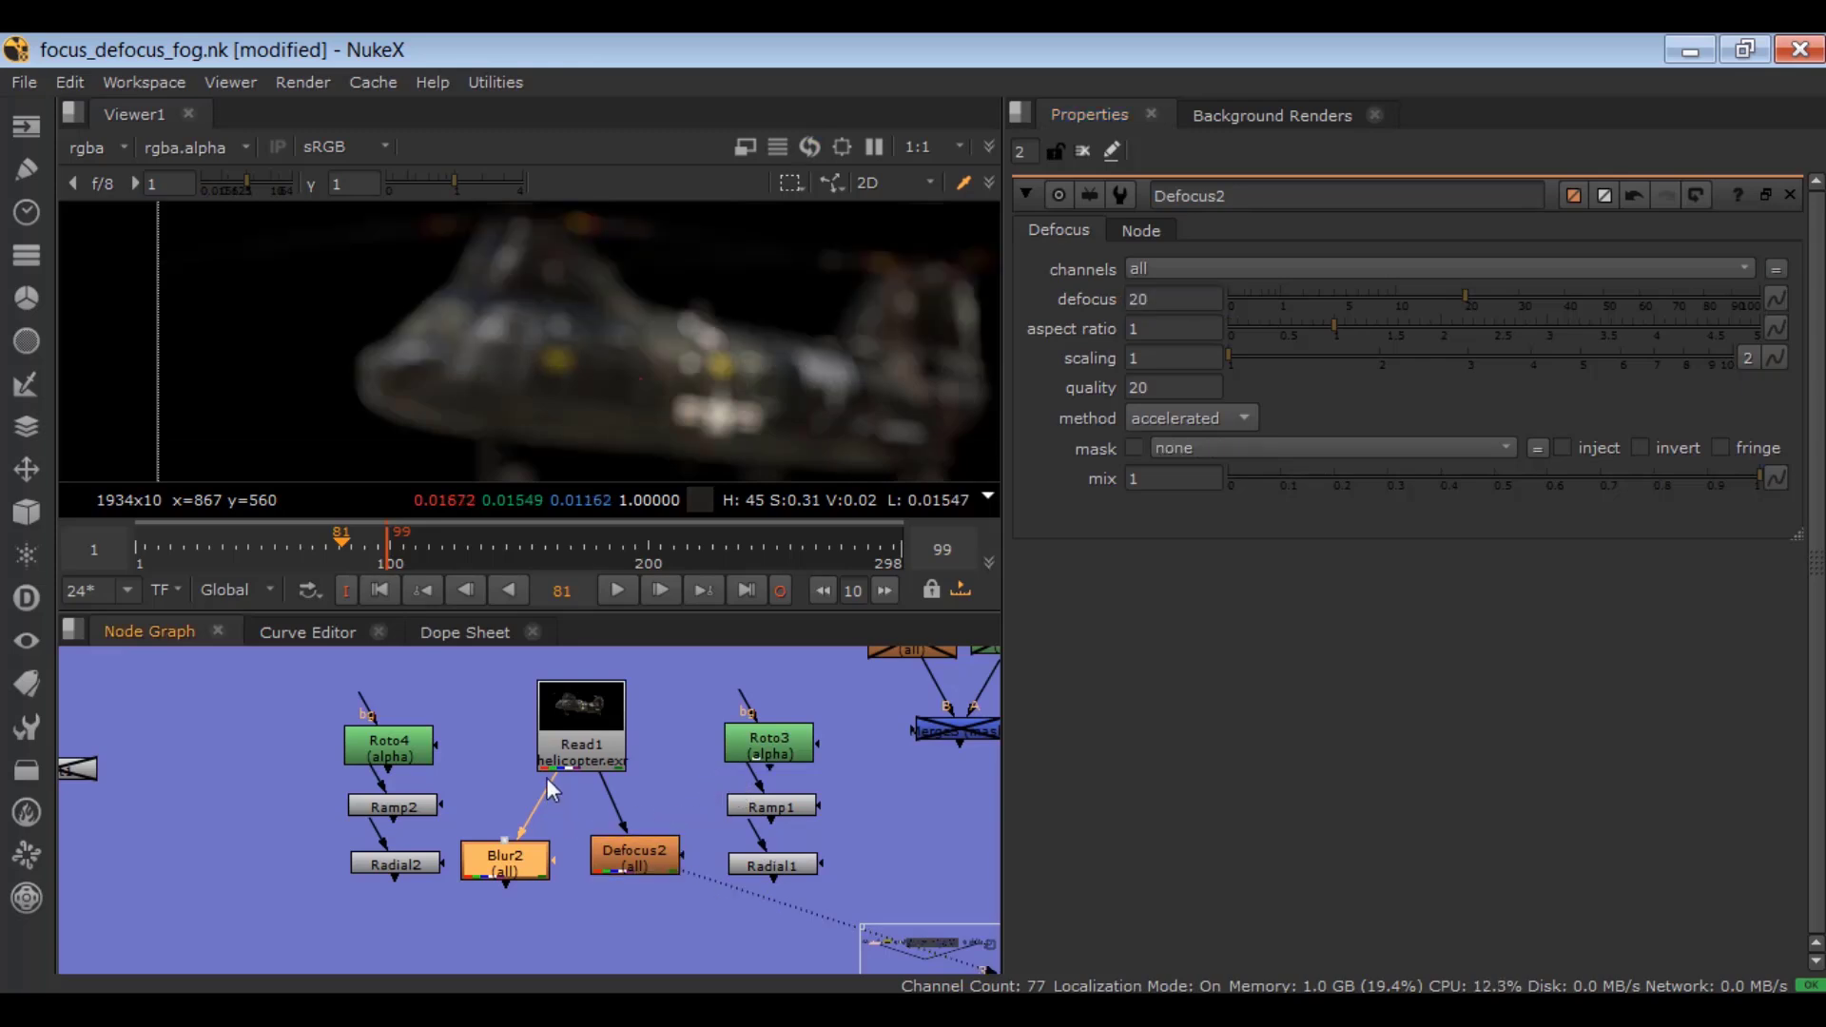
drag(547, 778, 548, 776)
- Merge the Blur2 width and height into a single size of 20 and show Blur2 in the viewer
double_click(487, 873)
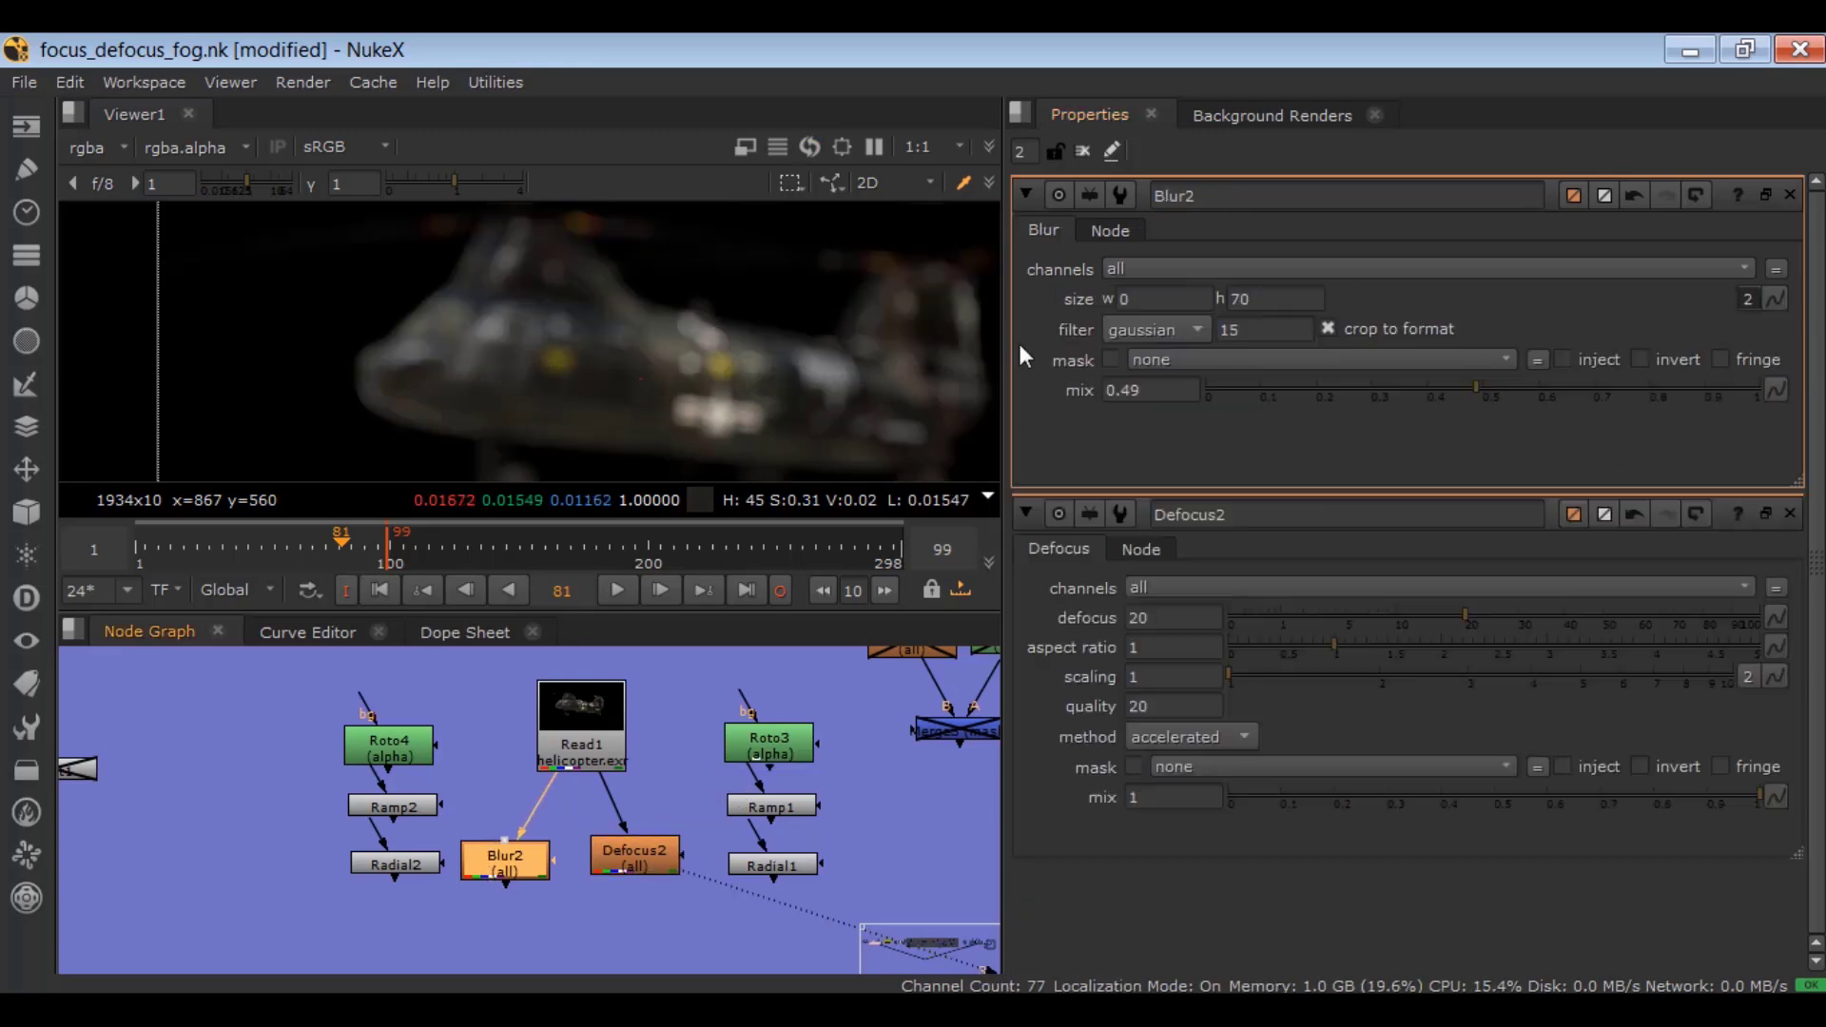
click(1744, 299)
click(1169, 301)
text(20)
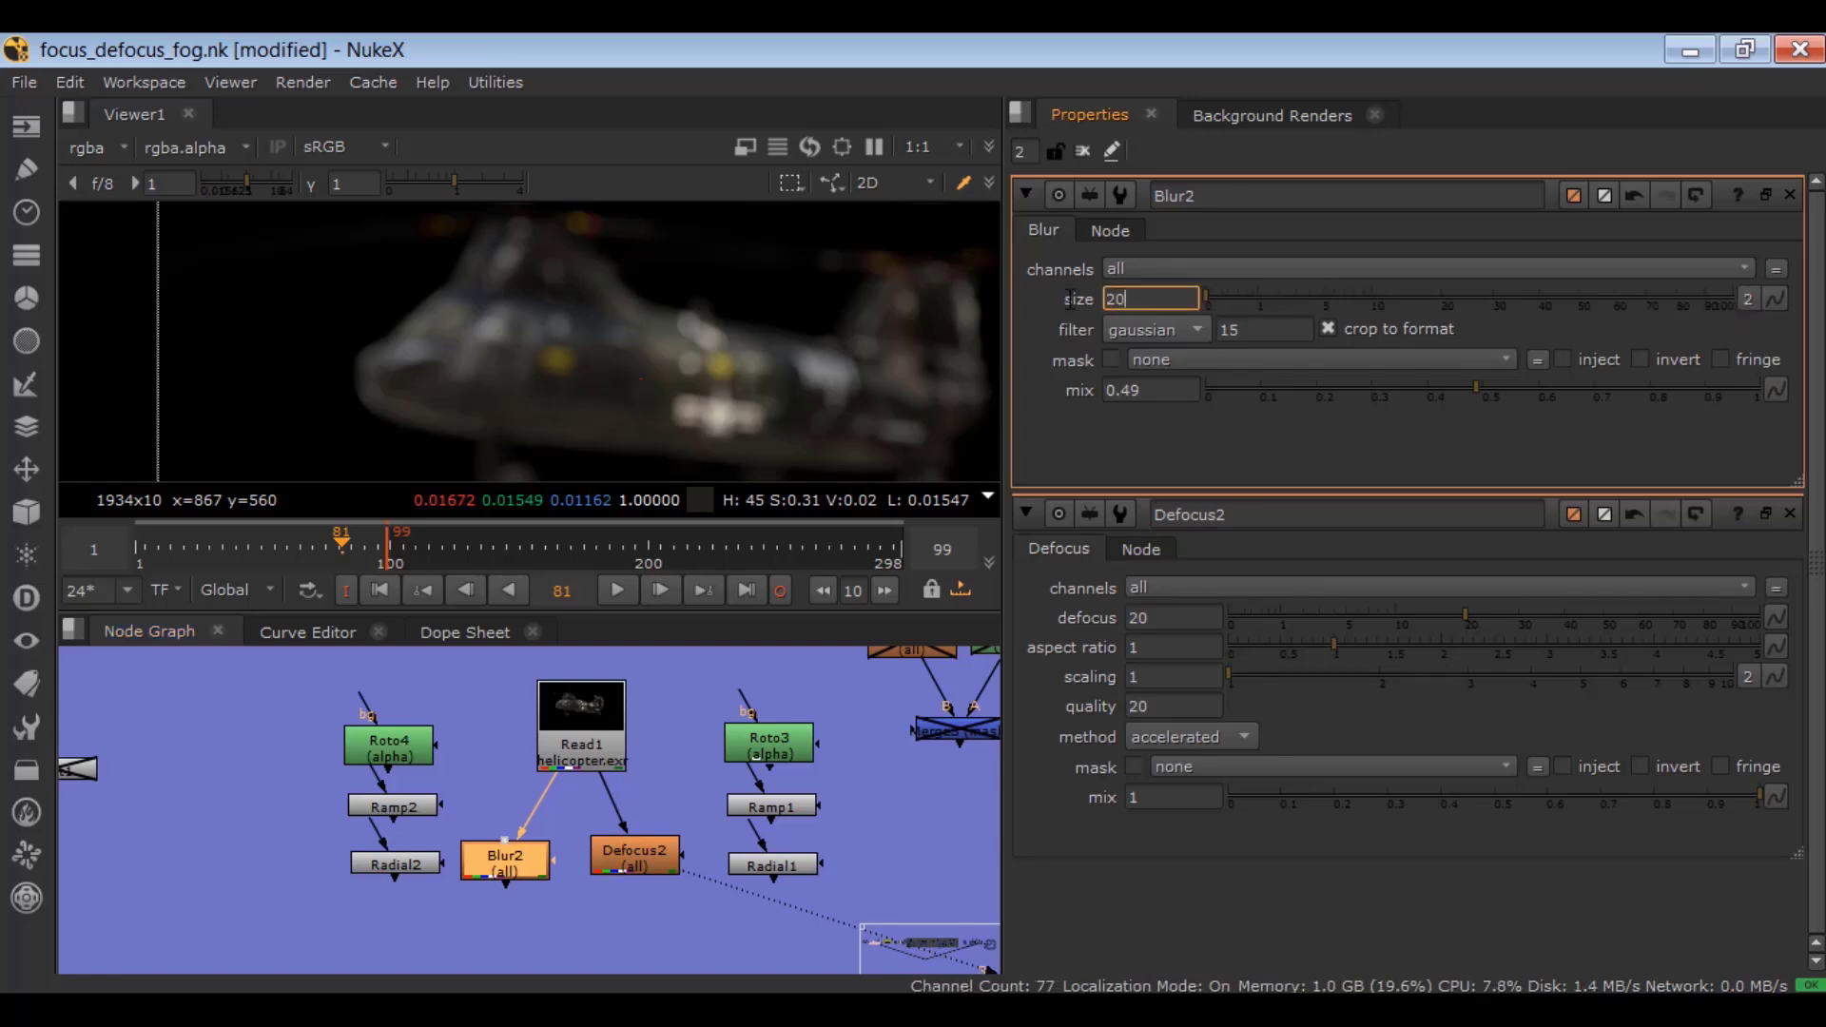
click(565, 921)
click(527, 872)
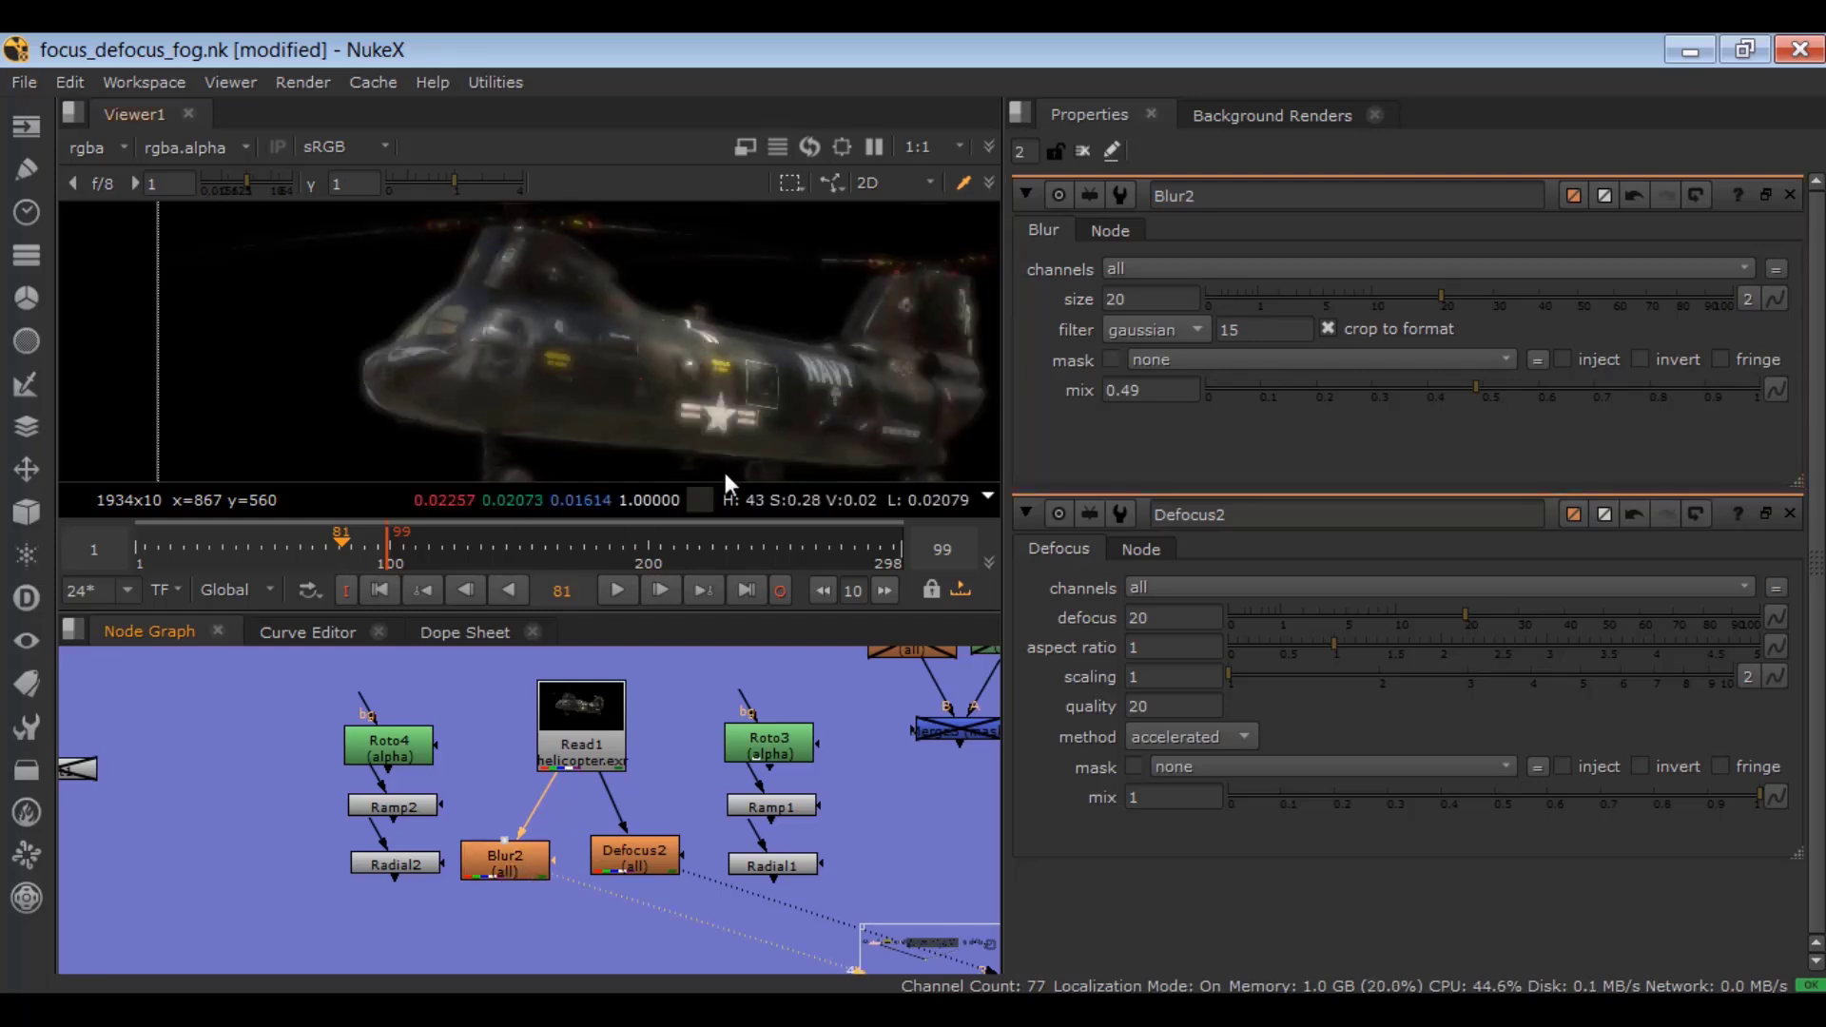
- Compare the Blur2 and Defocus2 results on the helicopter by alternating the viewer between the two nodes
key(2)
key(1)
key(2)
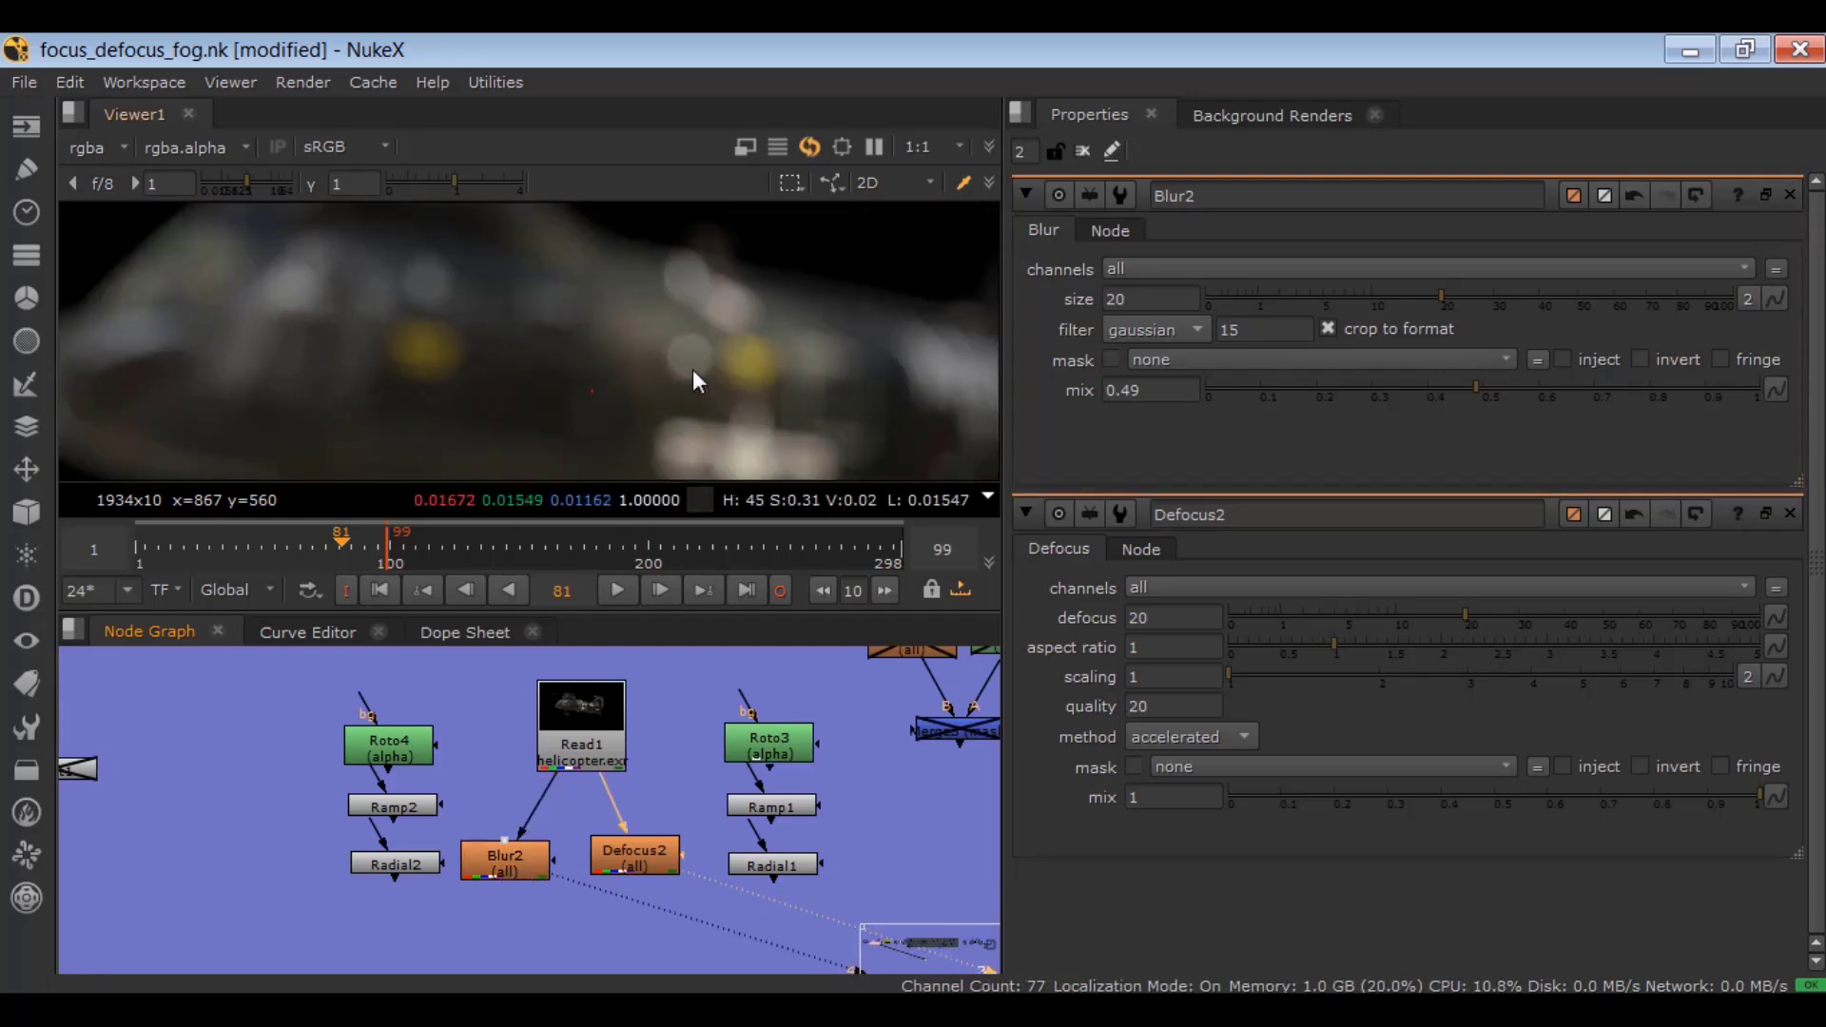
key(1)
key(2)
key(1)
key(2)
key(1)
key(2)
key(1)
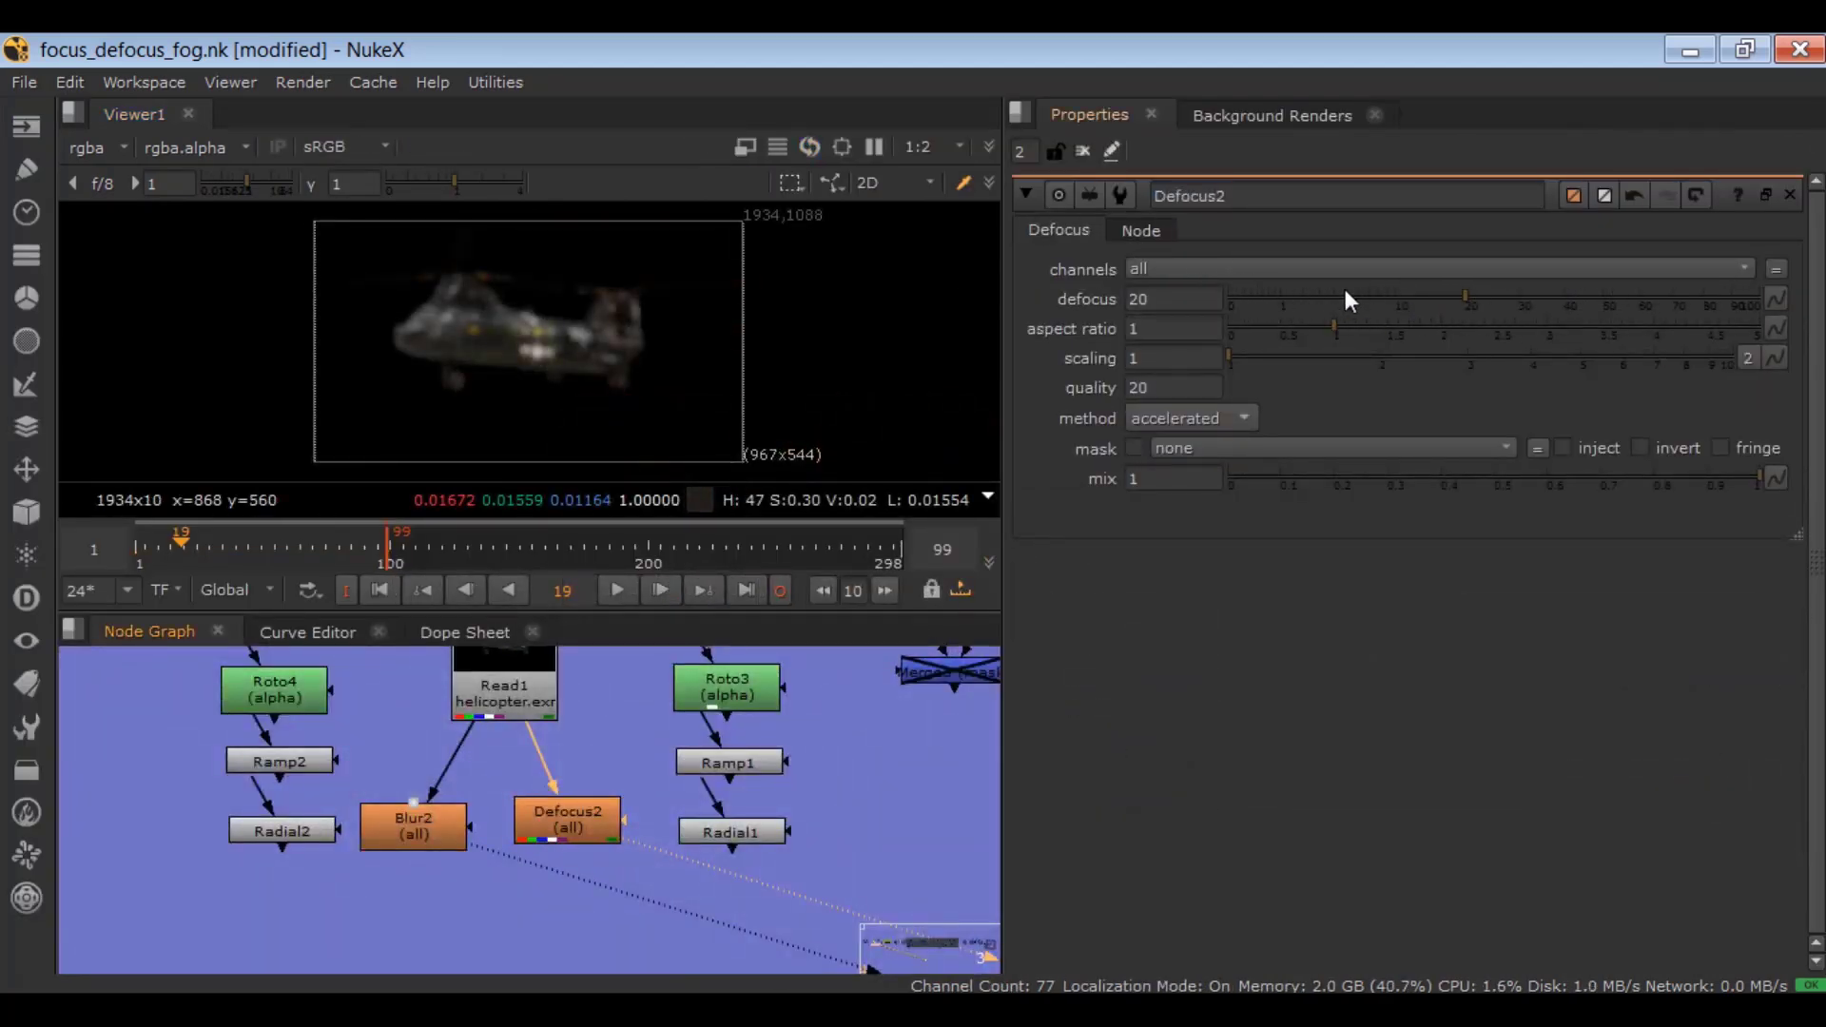
- Open the Blur2 properties and split its size into separate width and height values
double_click(415, 826)
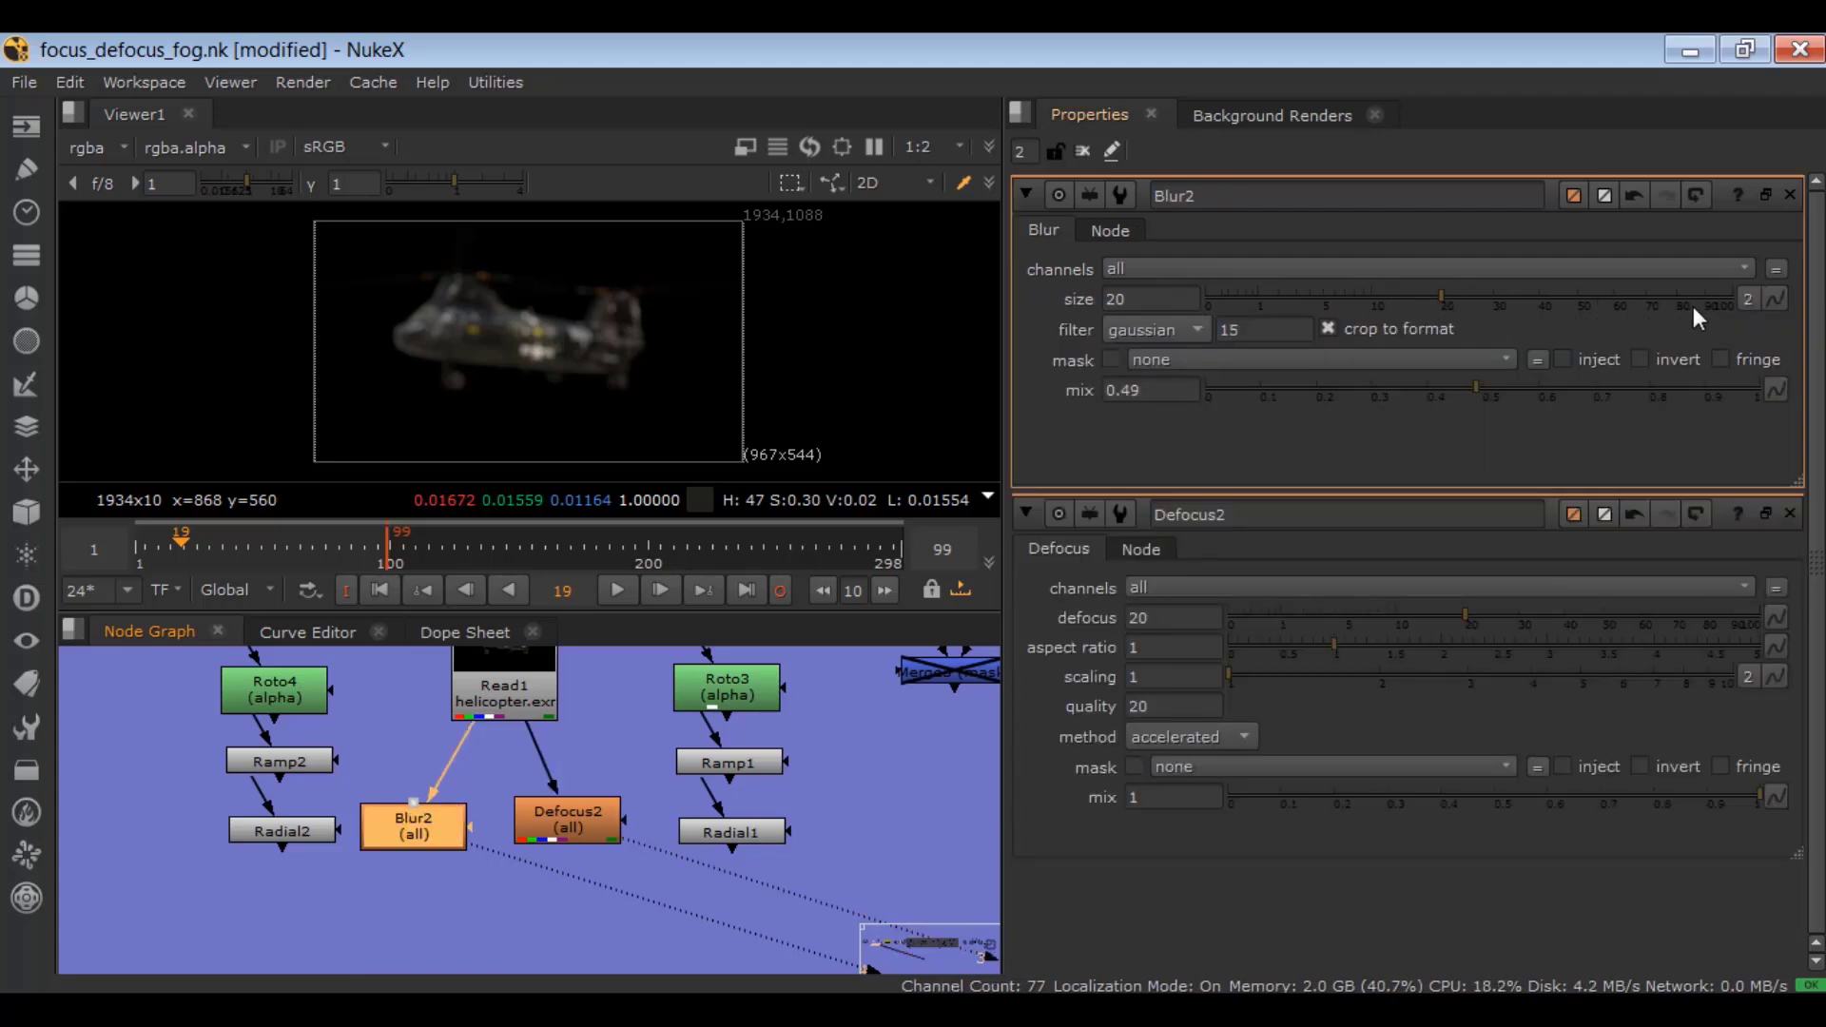
click(1747, 298)
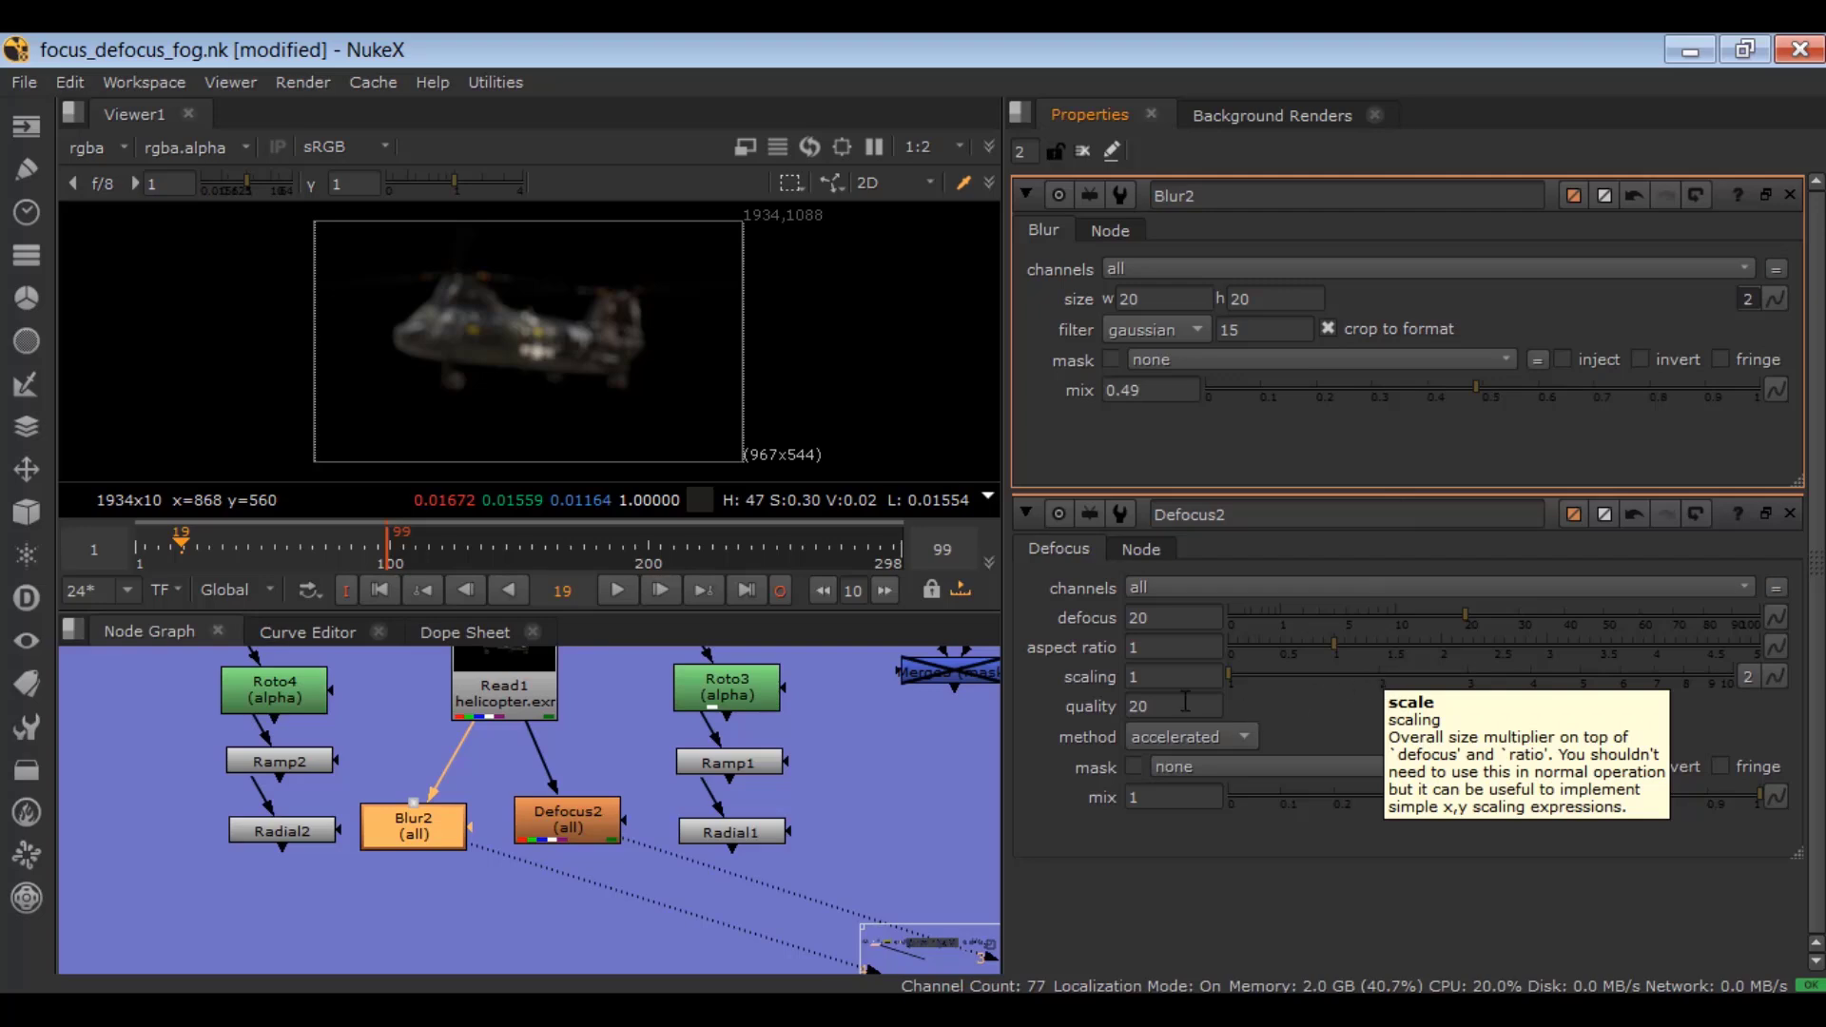
- Set the Defocus2 aspect ratio to 0.4, switch it back to 1 for comparison, and set it to 0.4 again
click(1170, 645)
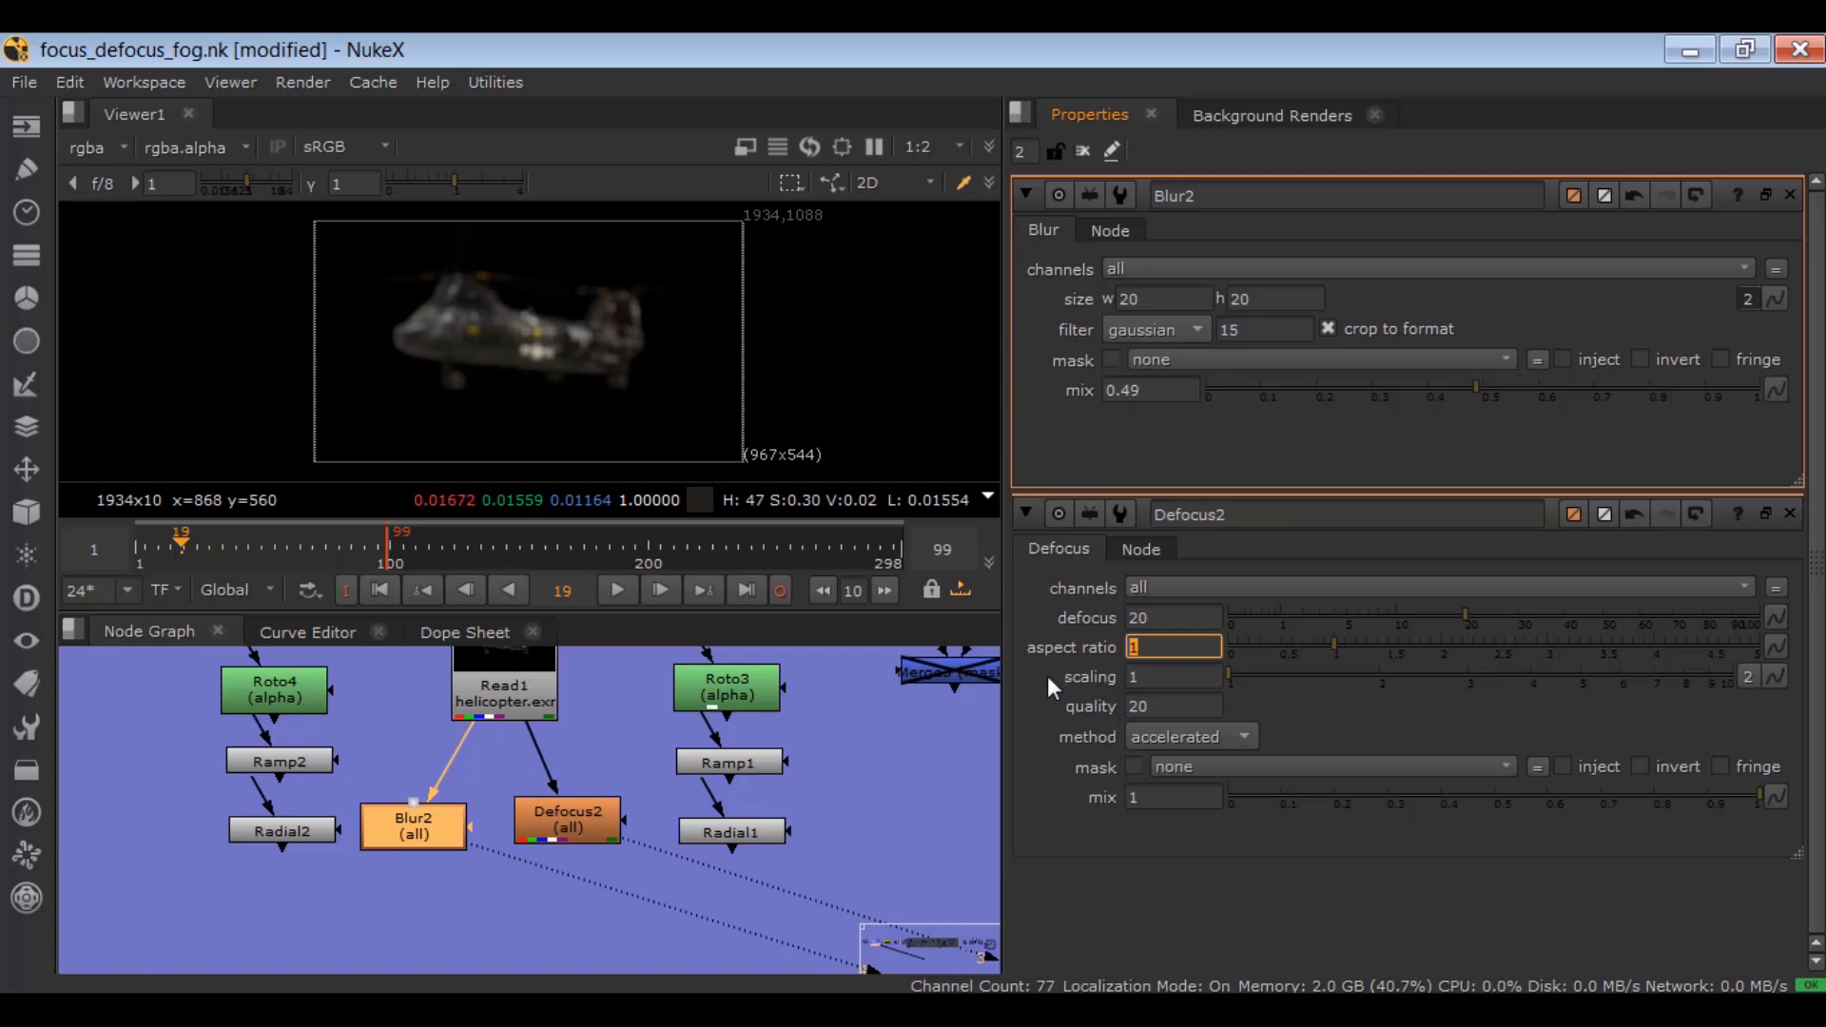
scroll(512, 333, up, 8)
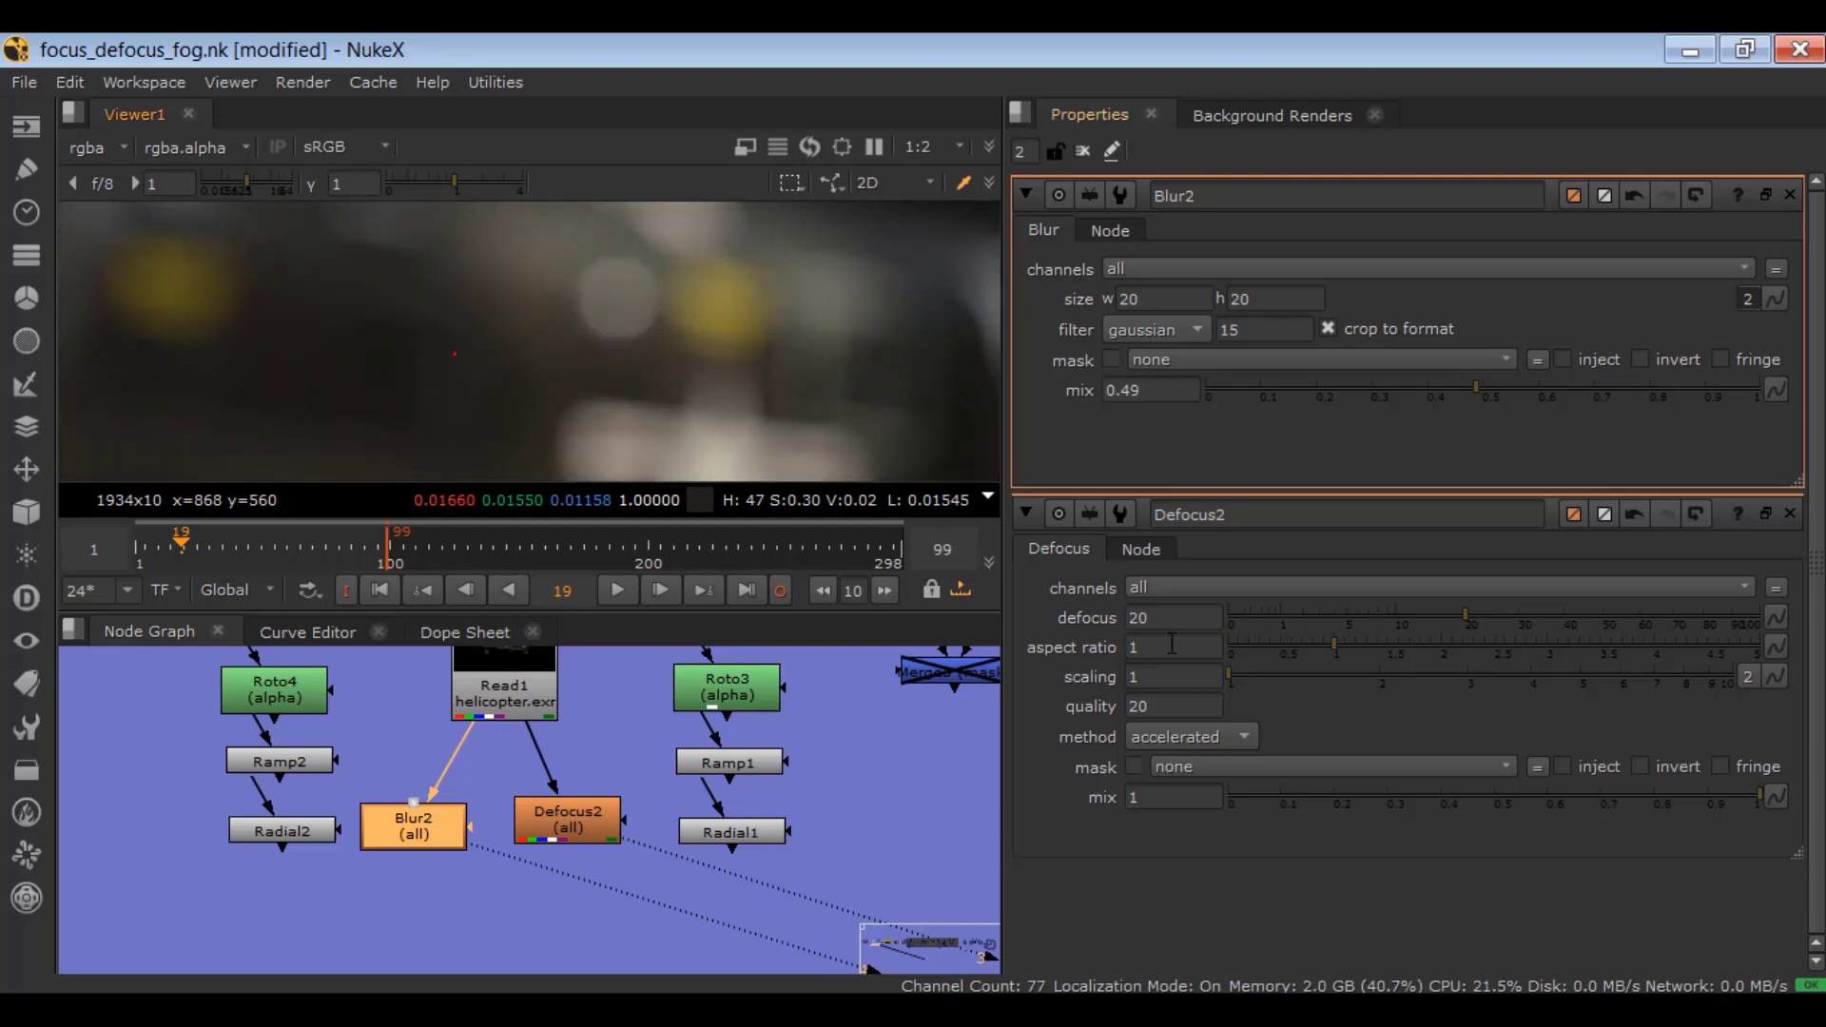
double_click(1188, 641)
text(0.4)
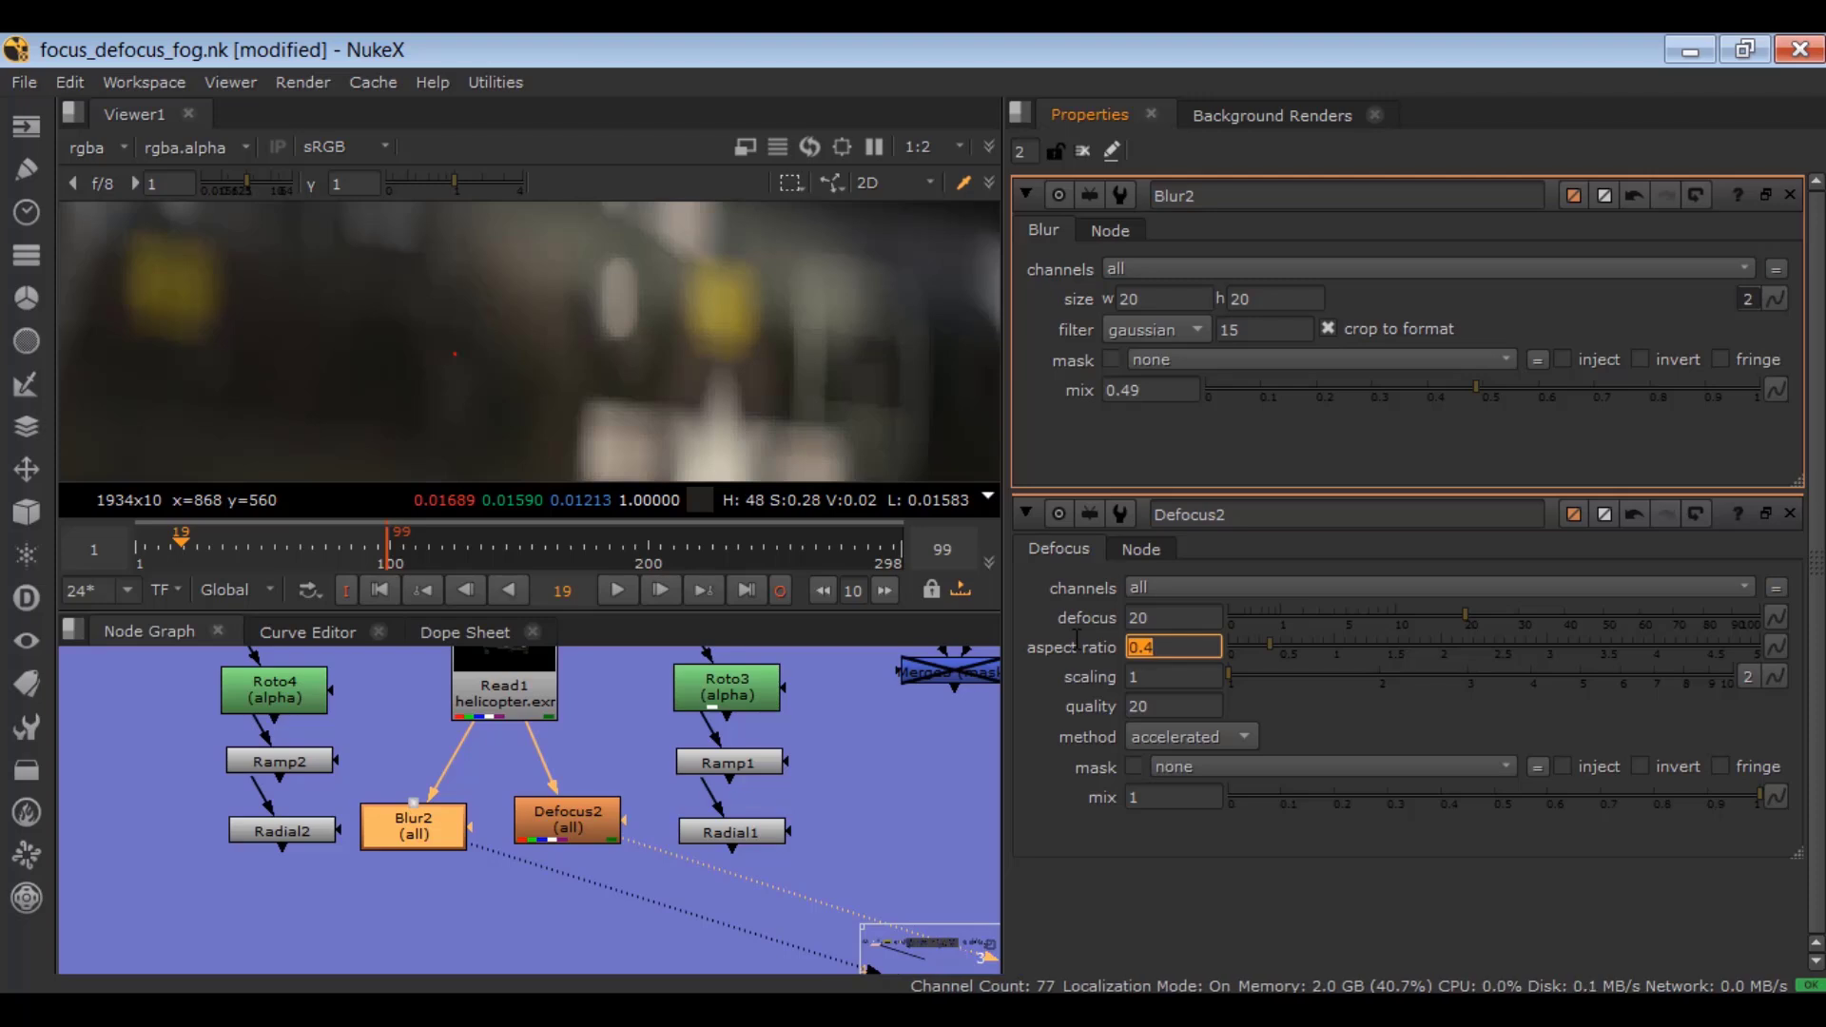
text(1)
key(Return)
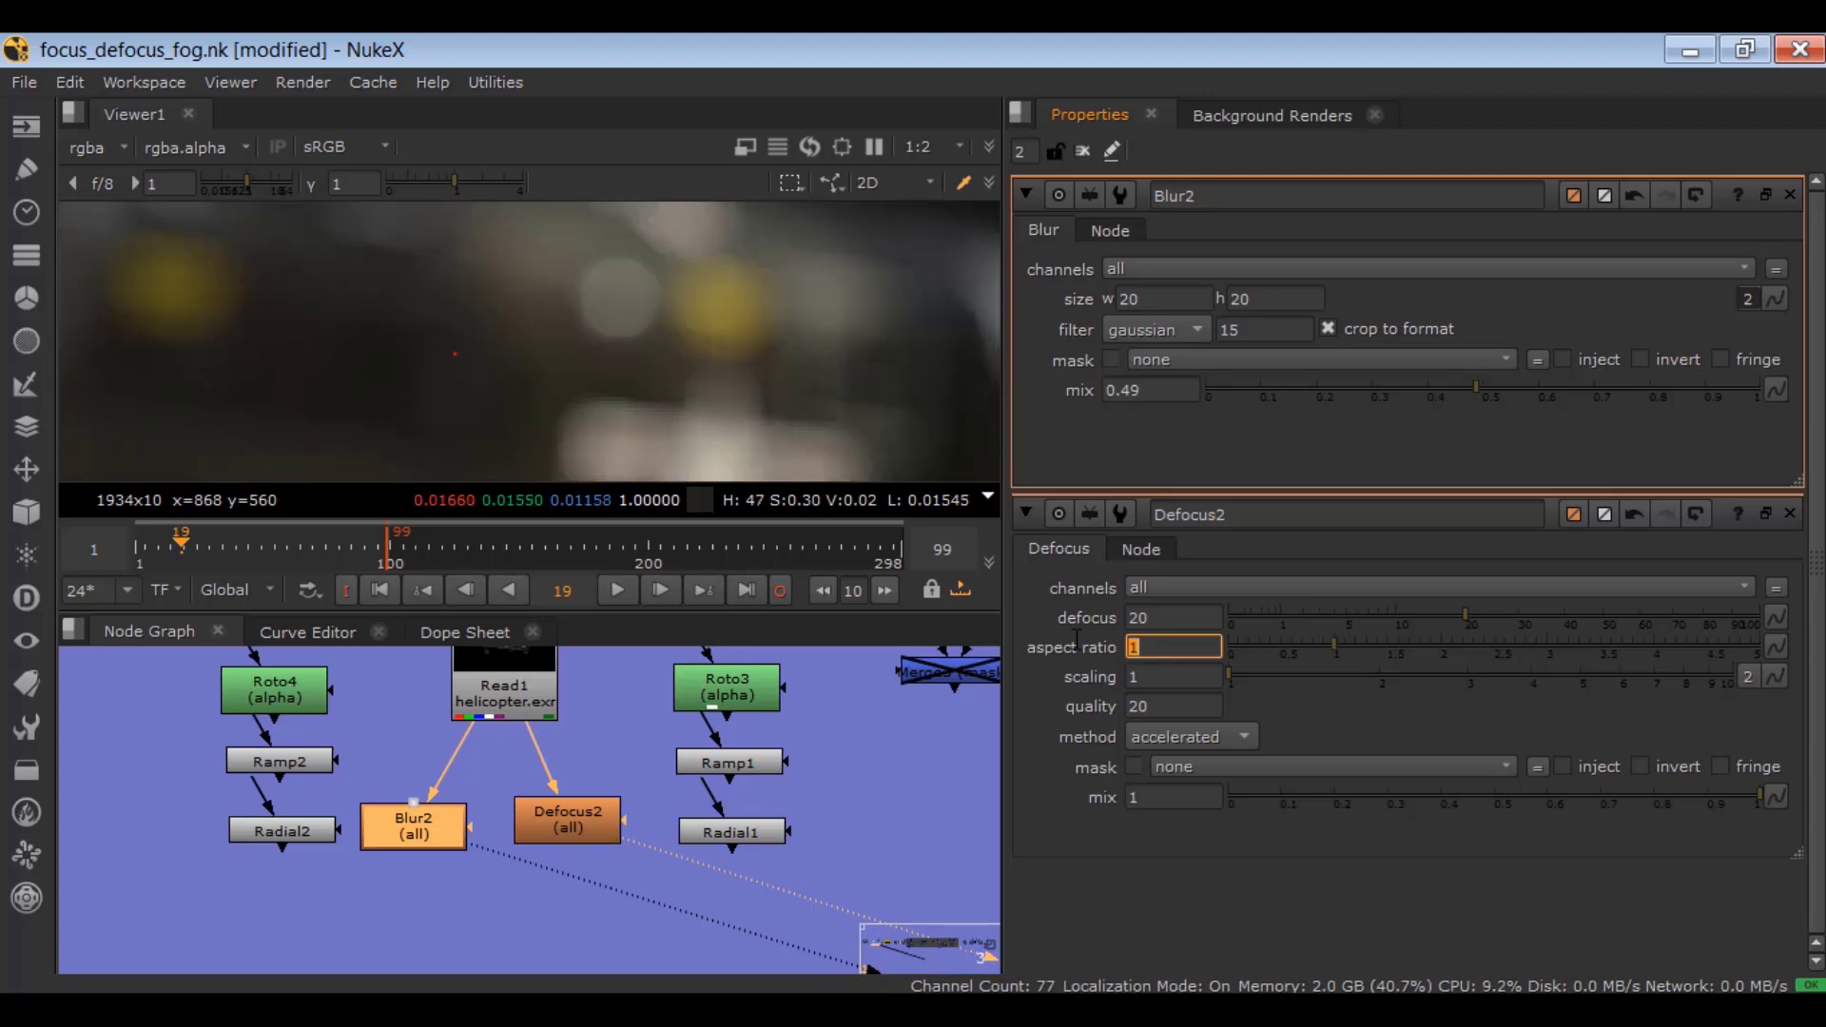
text(0.4)
key(Return)
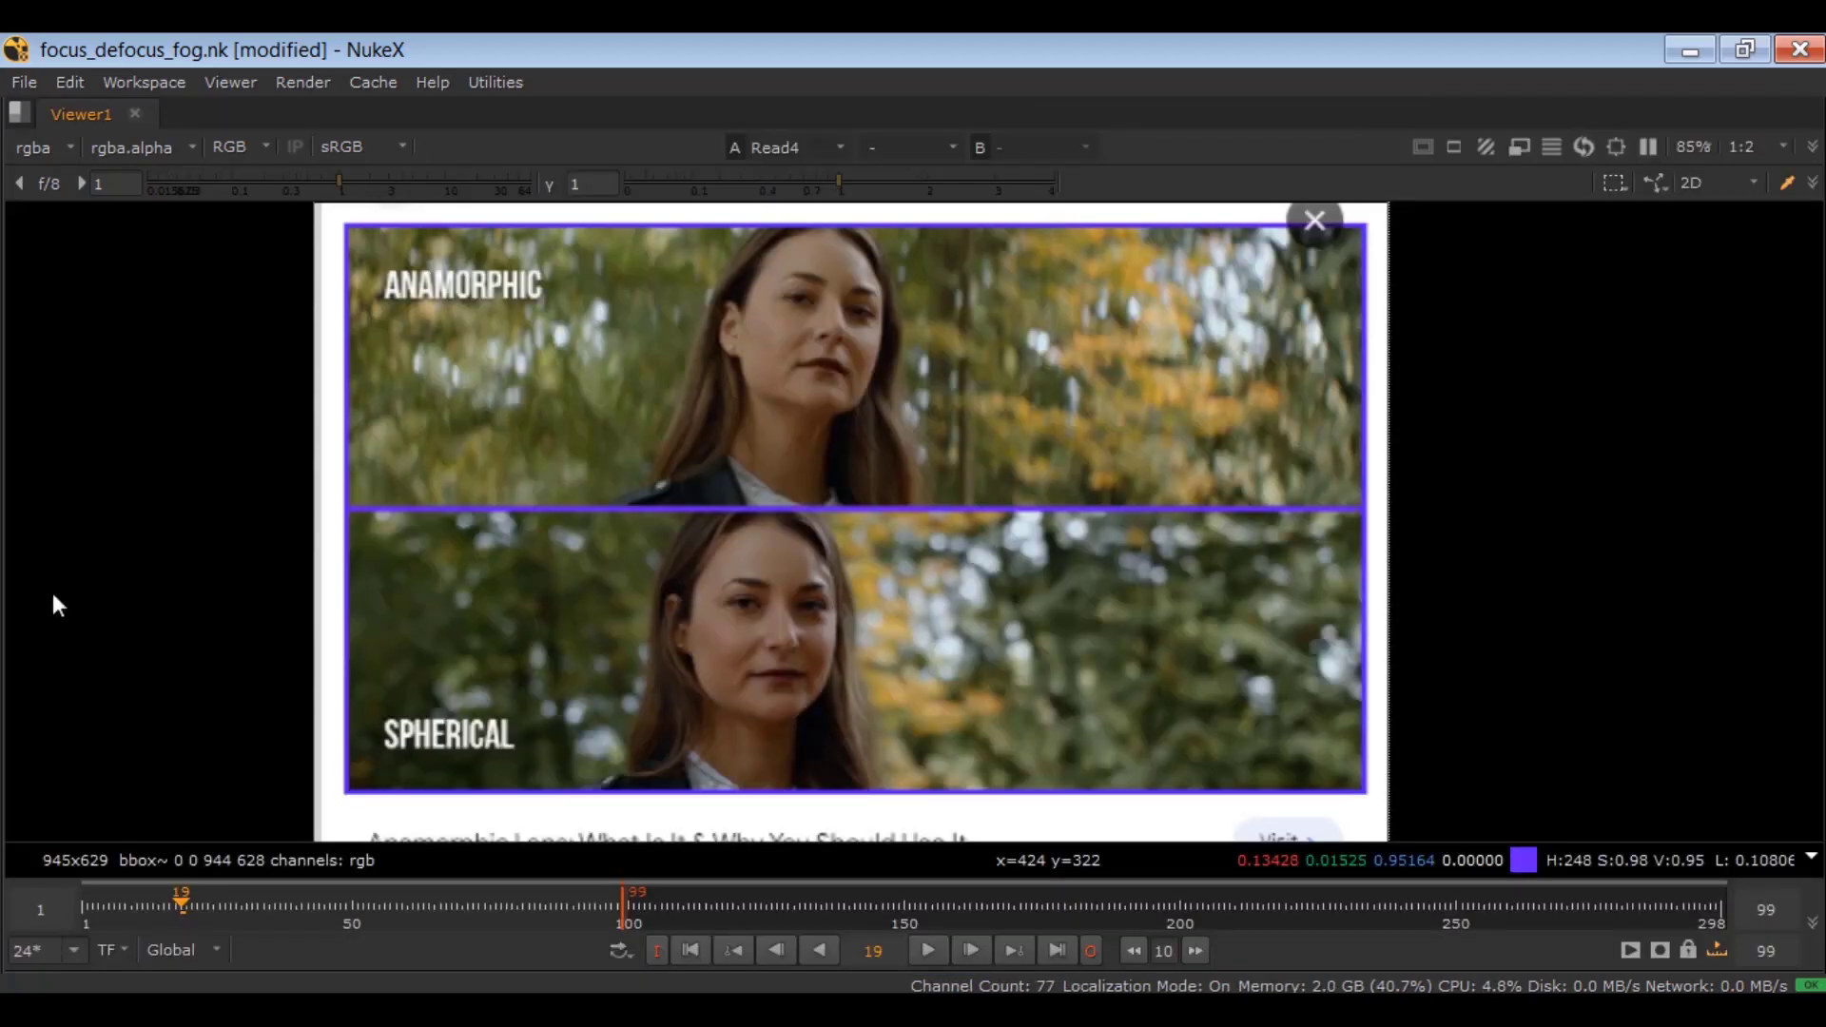
- Set the viewer's downscale ratio to 1:1 while showing the anamorphic versus spherical reference image
scroll(892, 516, up, 6)
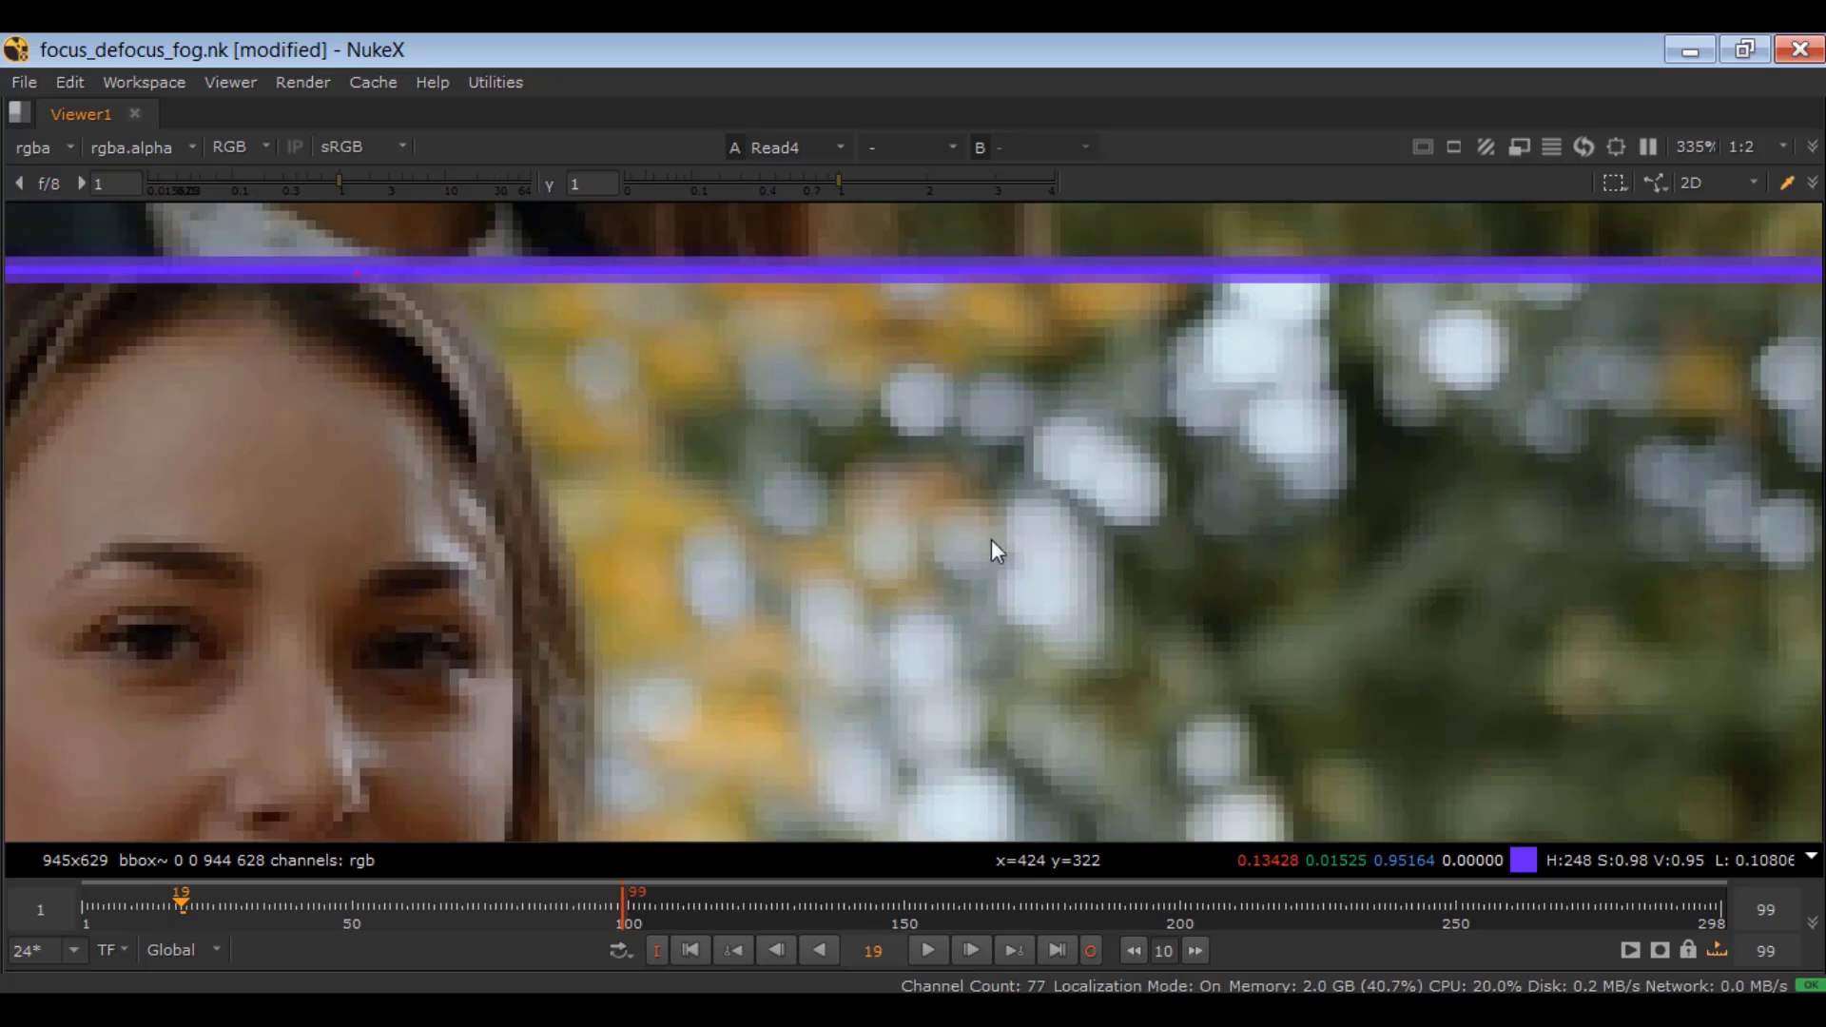
click(1723, 147)
click(1755, 171)
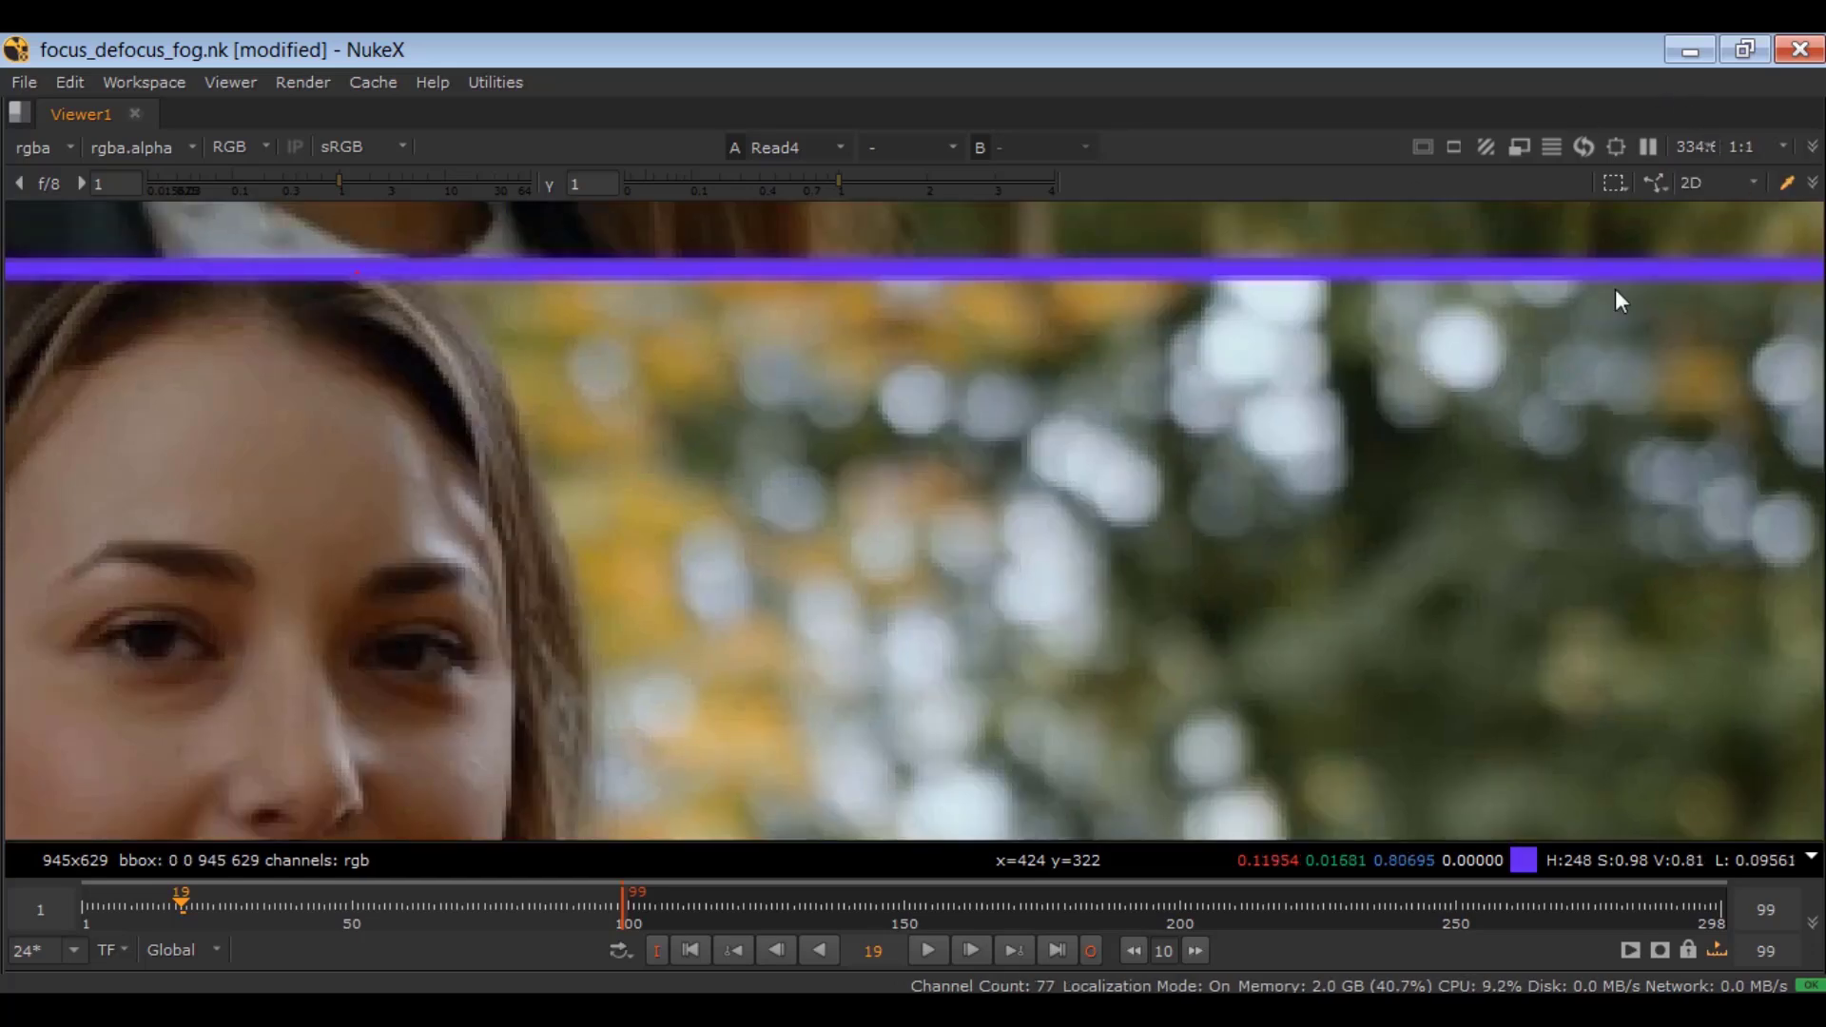
- Examine the bokeh shapes in the anamorphic and spherical comparison and in the two night-time reference images
scroll(977, 391, down, 3)
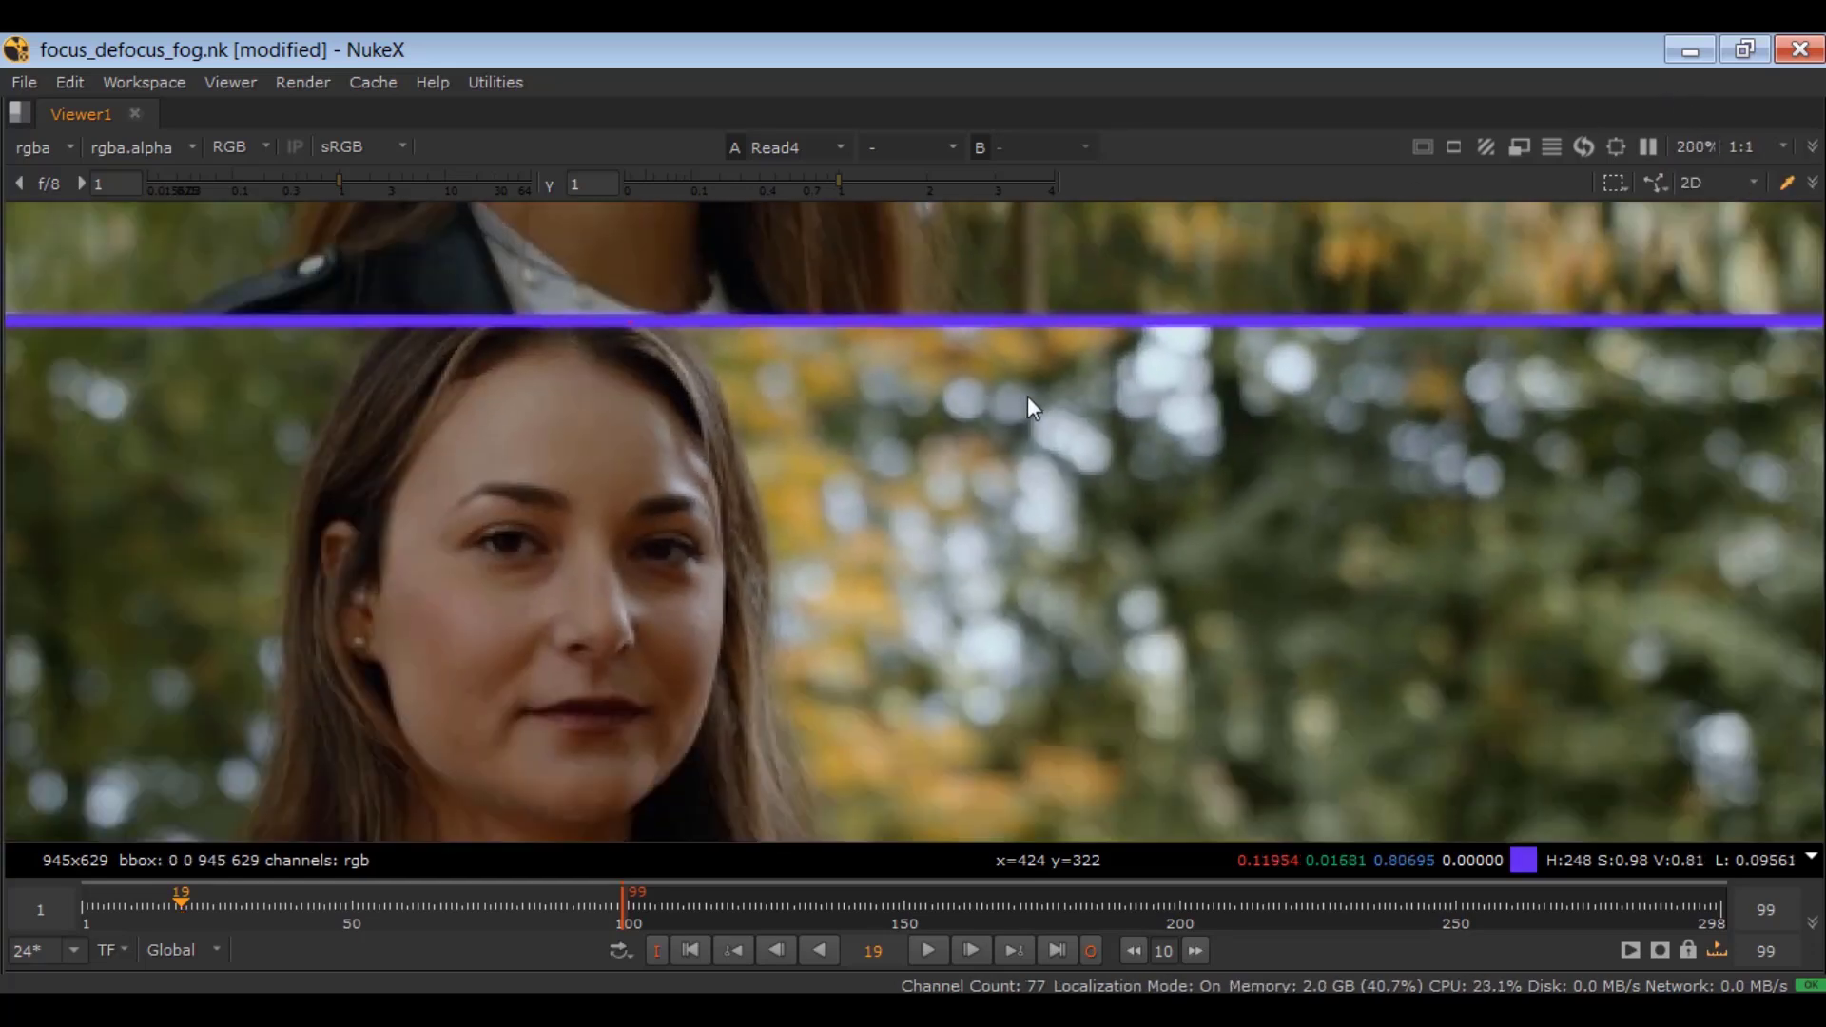
middle_drag(1027, 409, 1014, 718)
middle_drag(1012, 550, 997, 703)
scroll(878, 469, up, 2)
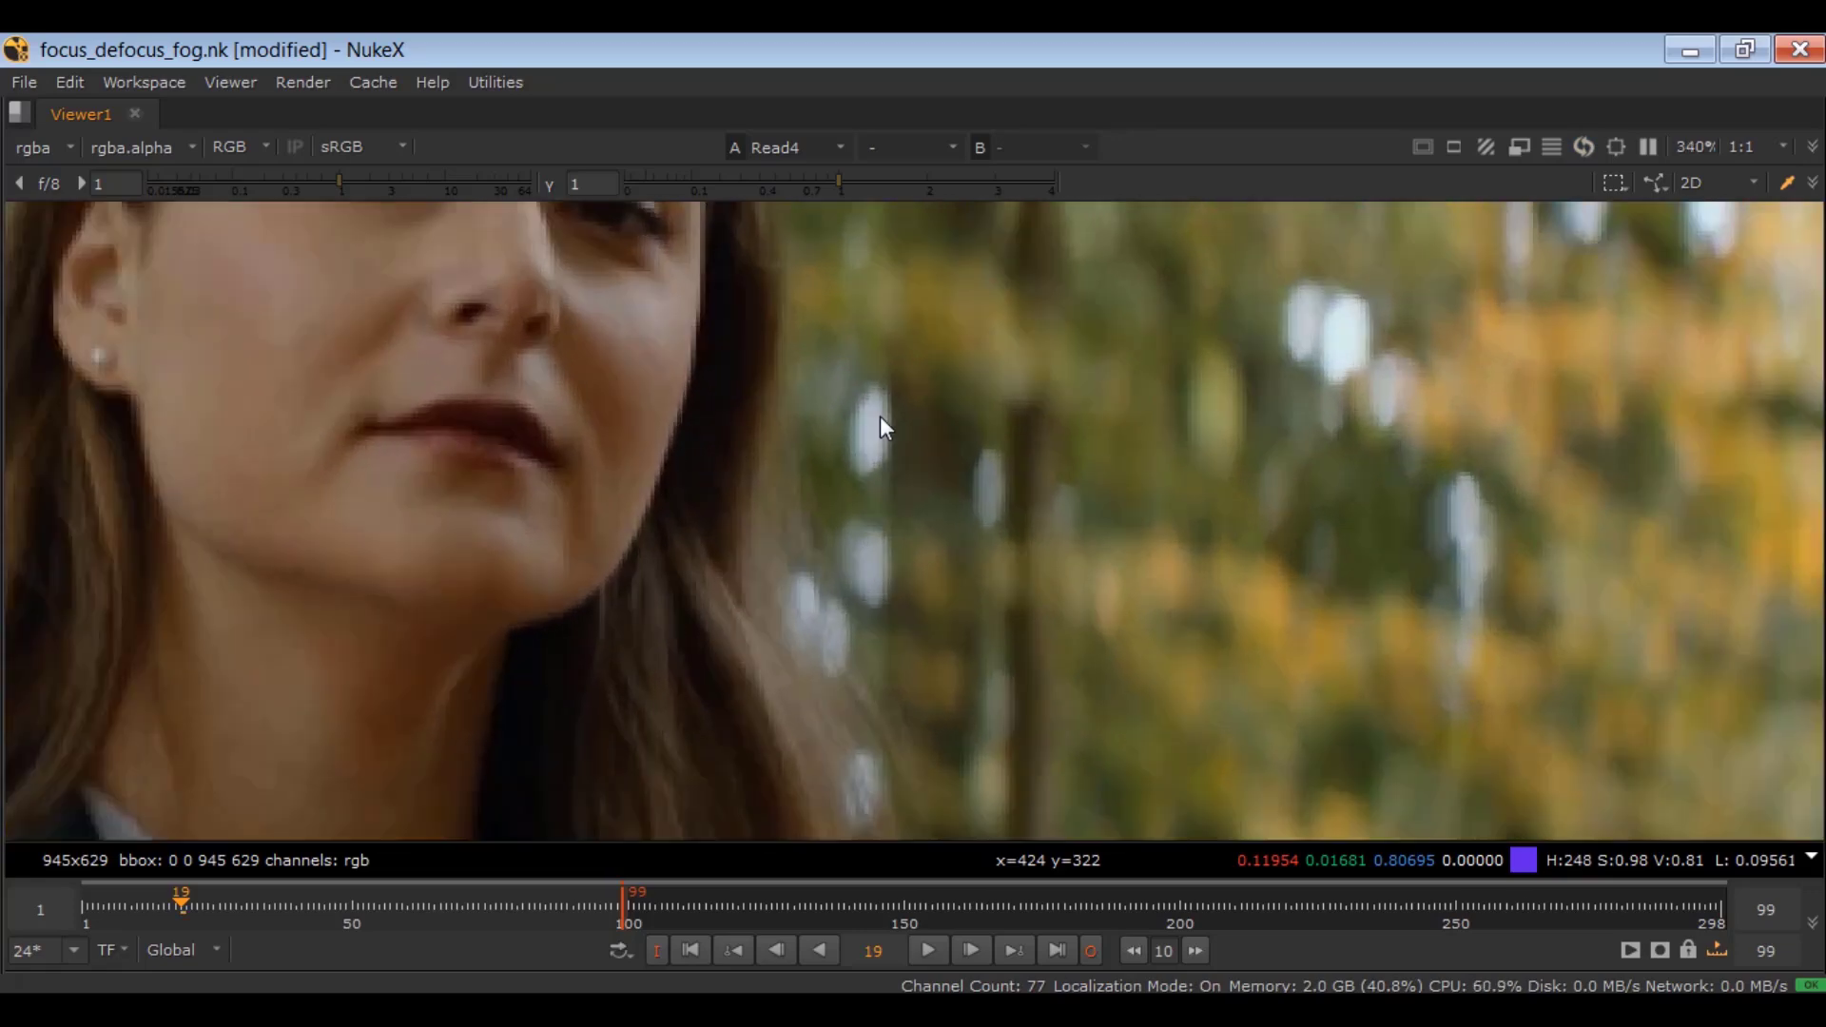
scroll(873, 426, down, 3)
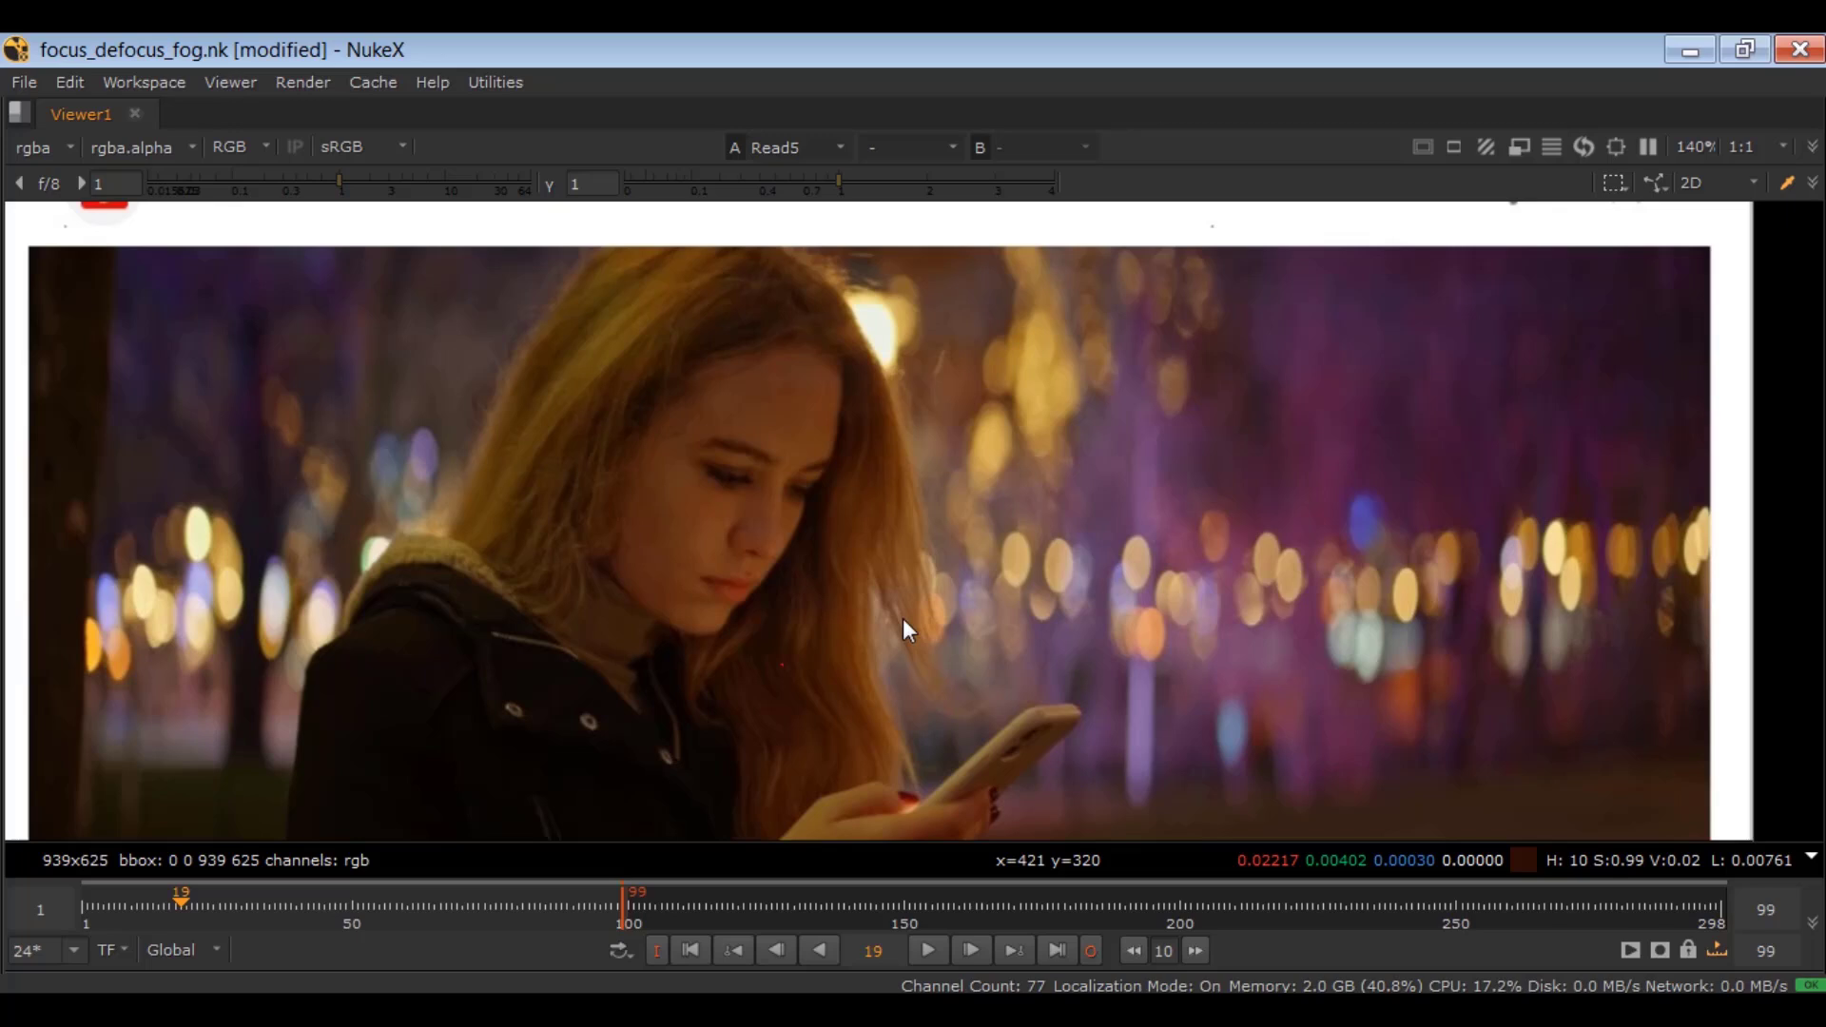
scroll(903, 620, down, 1)
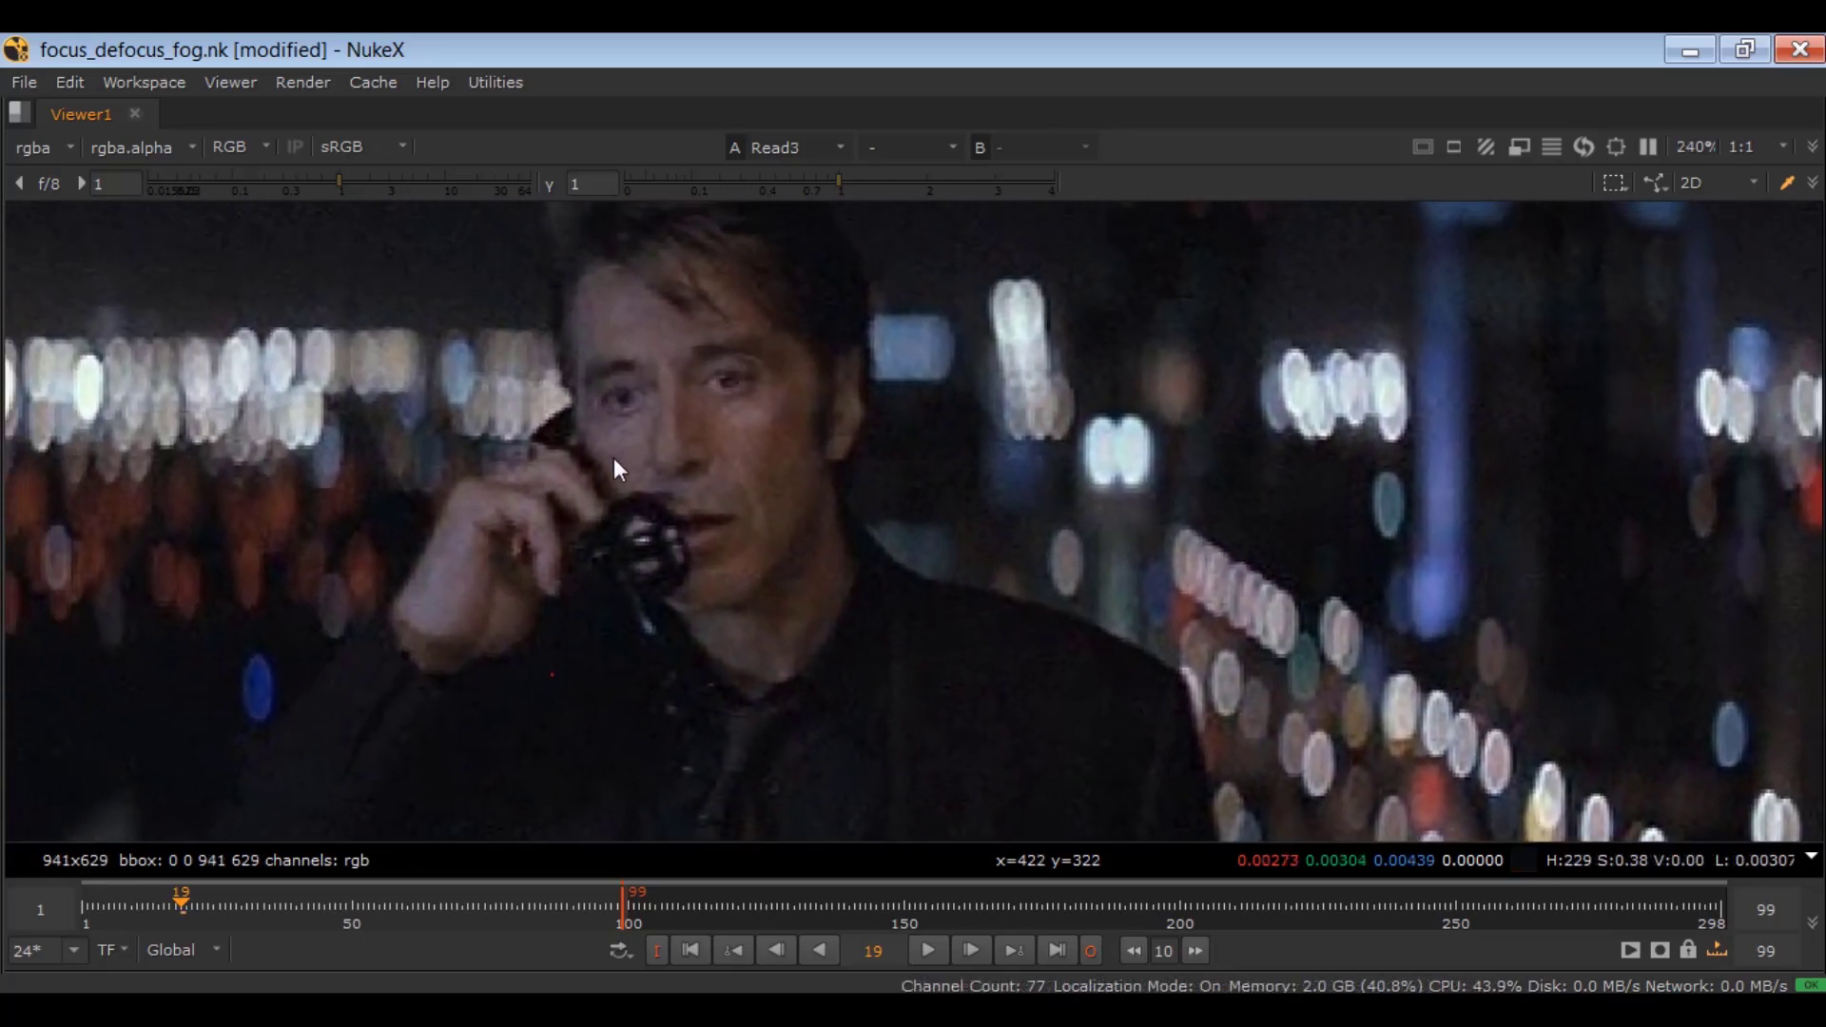
middle_drag(613, 458, 1053, 496)
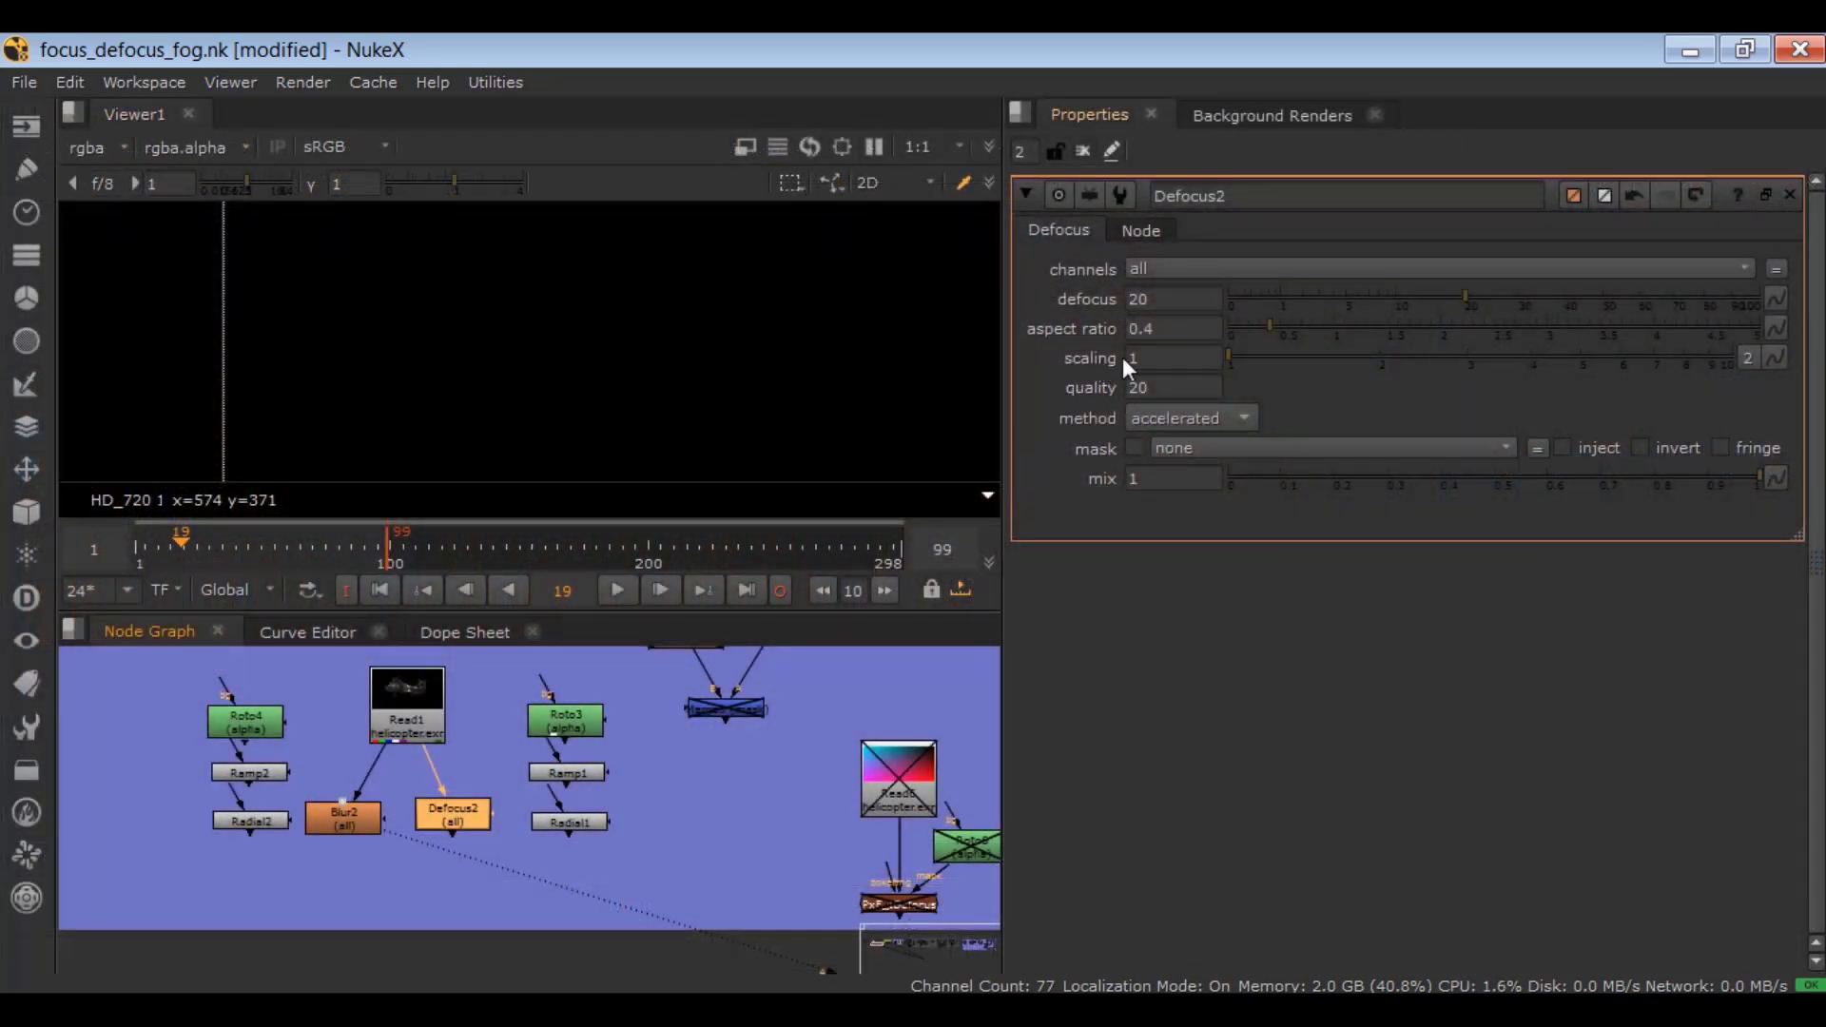
- Show Defocus2 in the viewer and raise its scaling first to 1.45 and then to 1.96
click(453, 814)
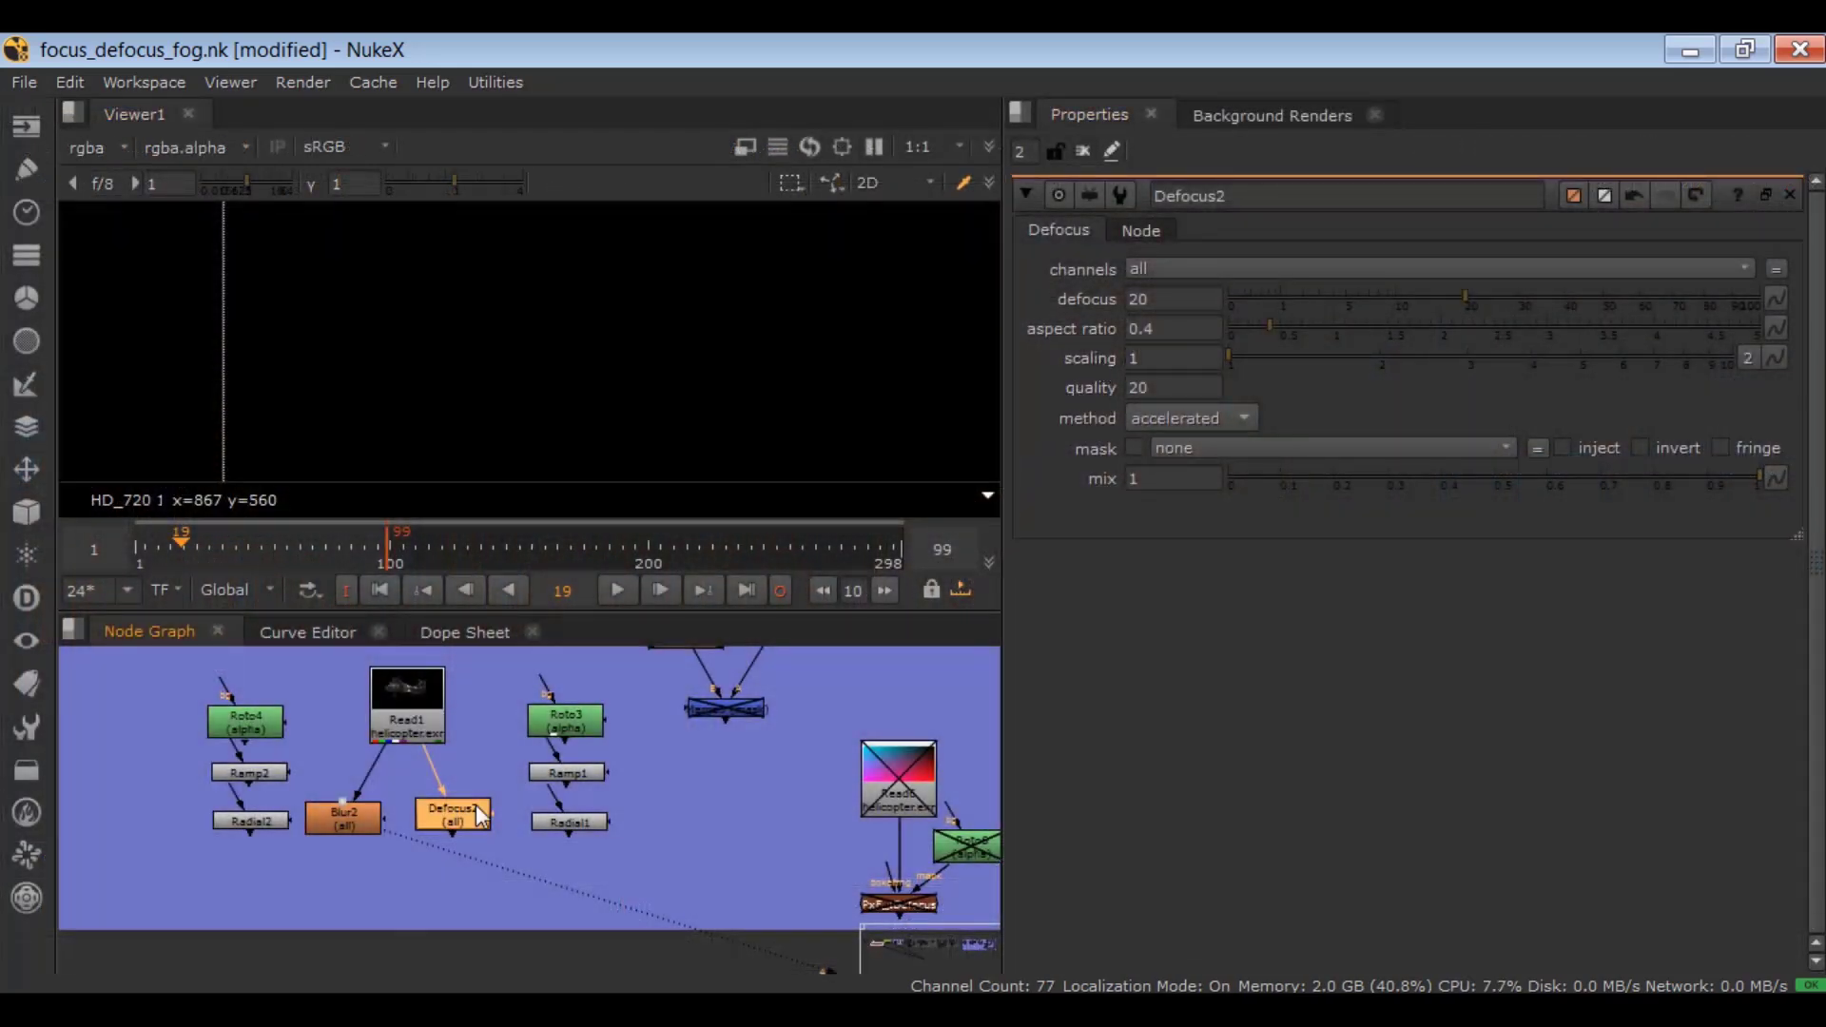
key(1)
middle_drag(761, 380, 470, 430)
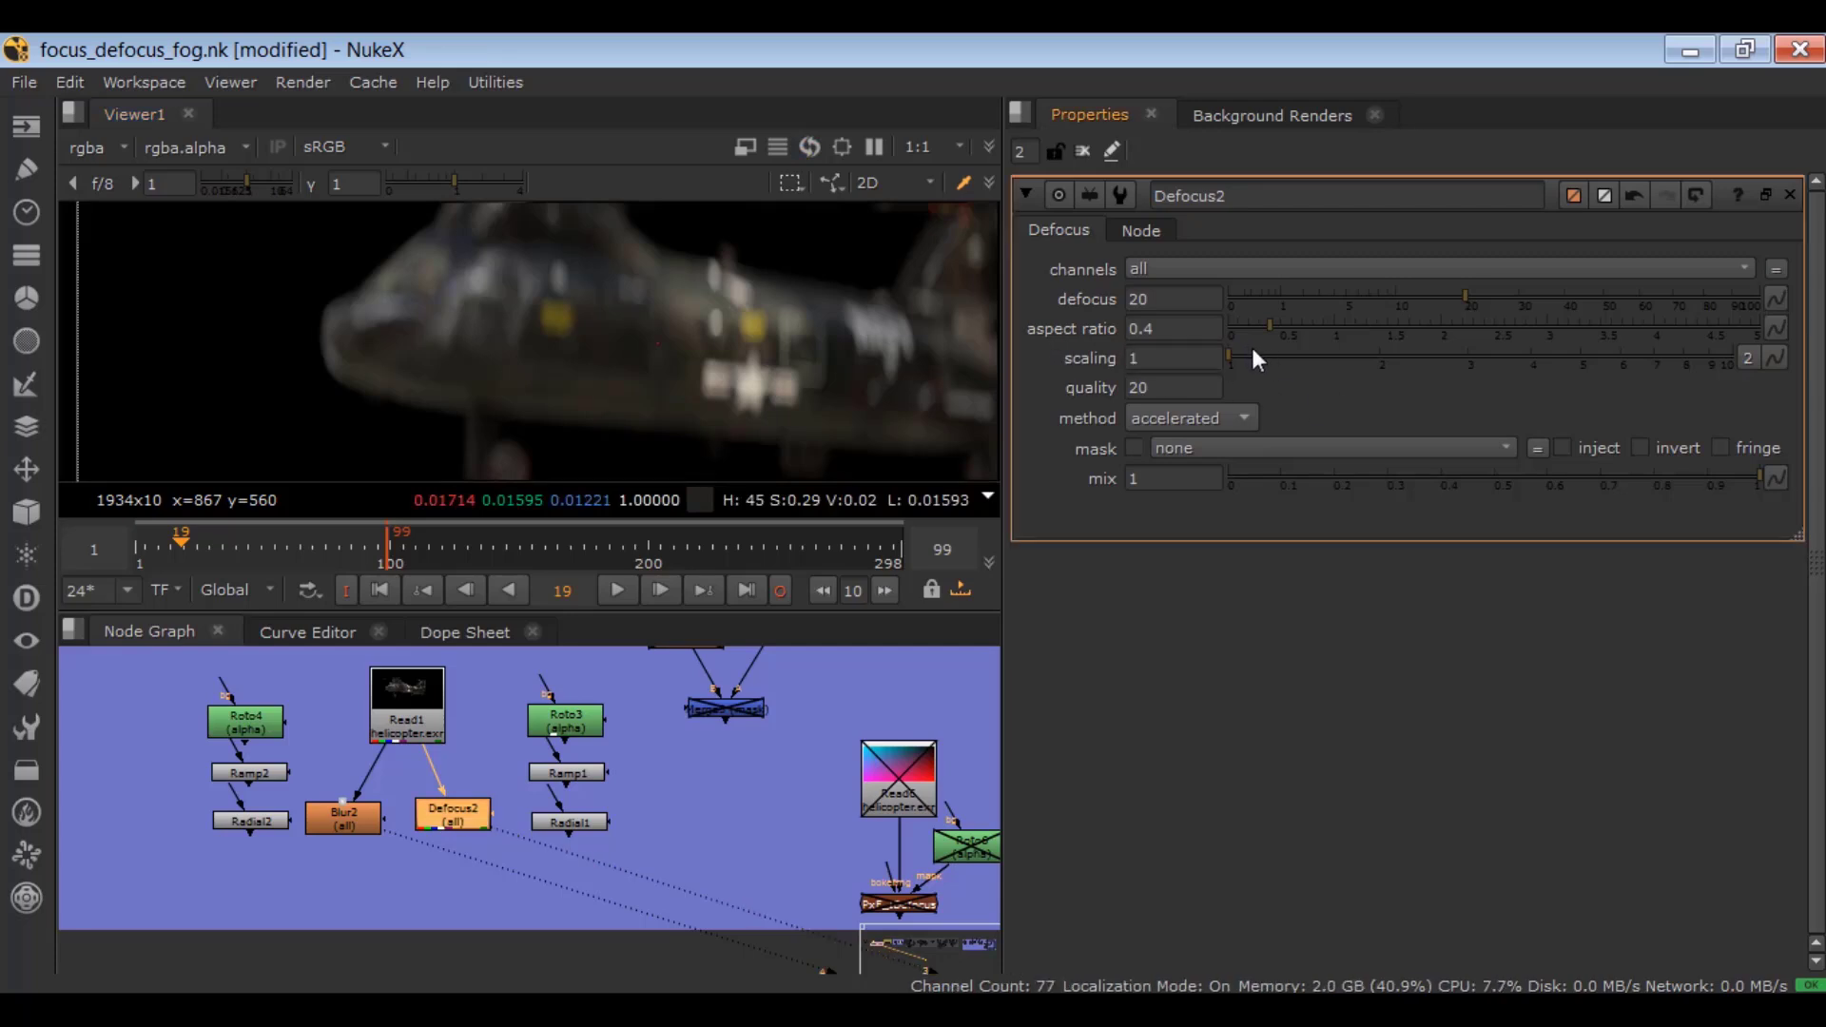
drag(1251, 355, 1310, 354)
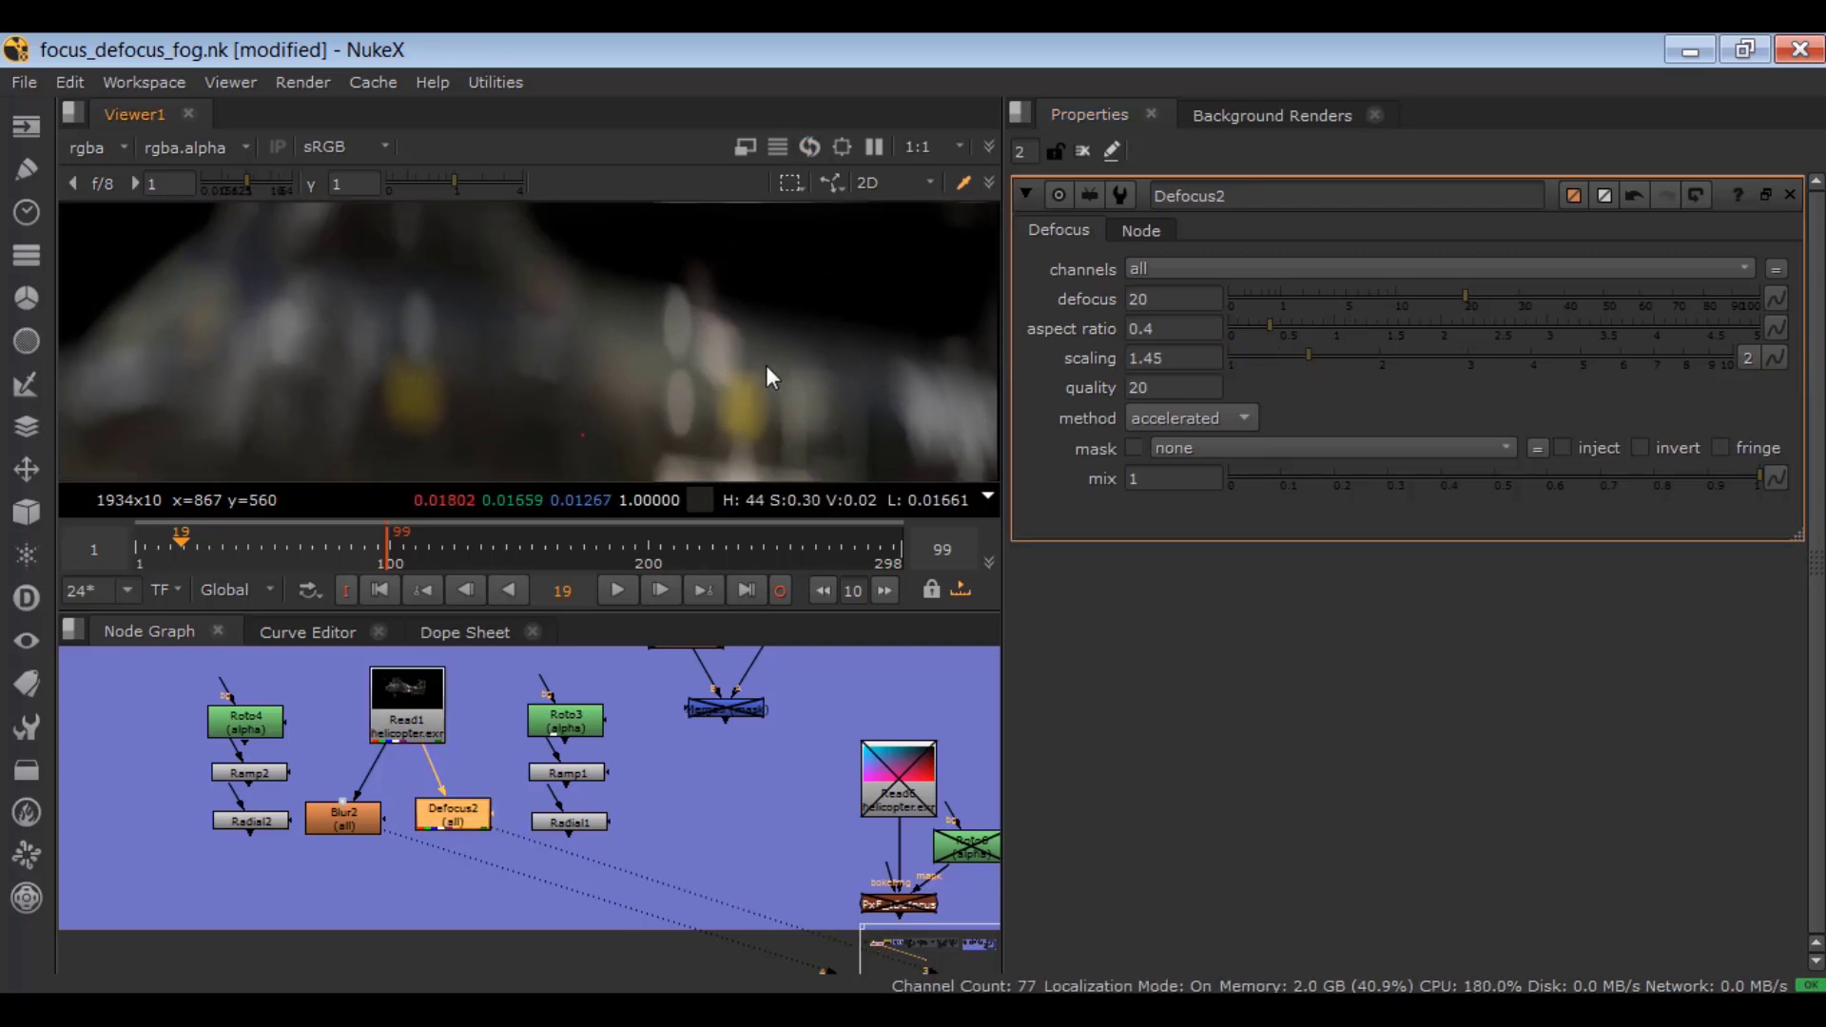
click(1376, 355)
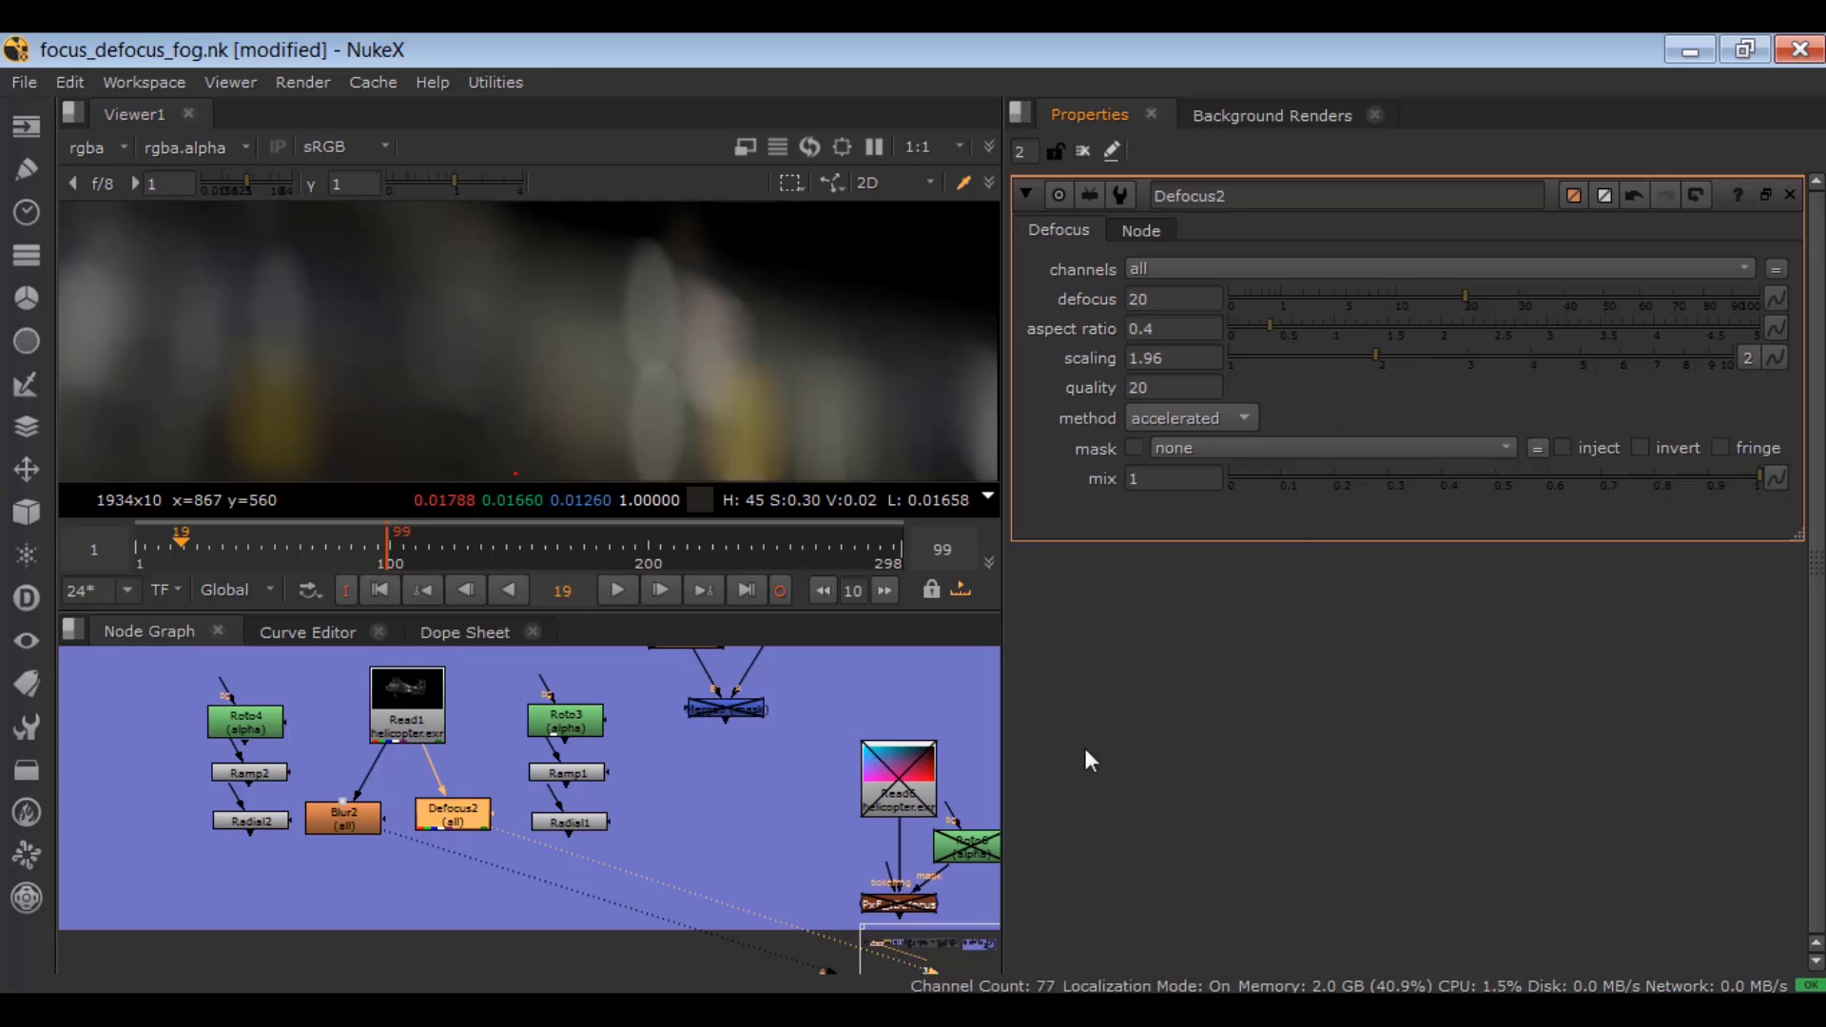
- Search the available nodes for ZDefocus from an empty spot in the node graph
click(717, 785)
scroll(723, 784, down, 2)
middle_drag(736, 784, 607, 792)
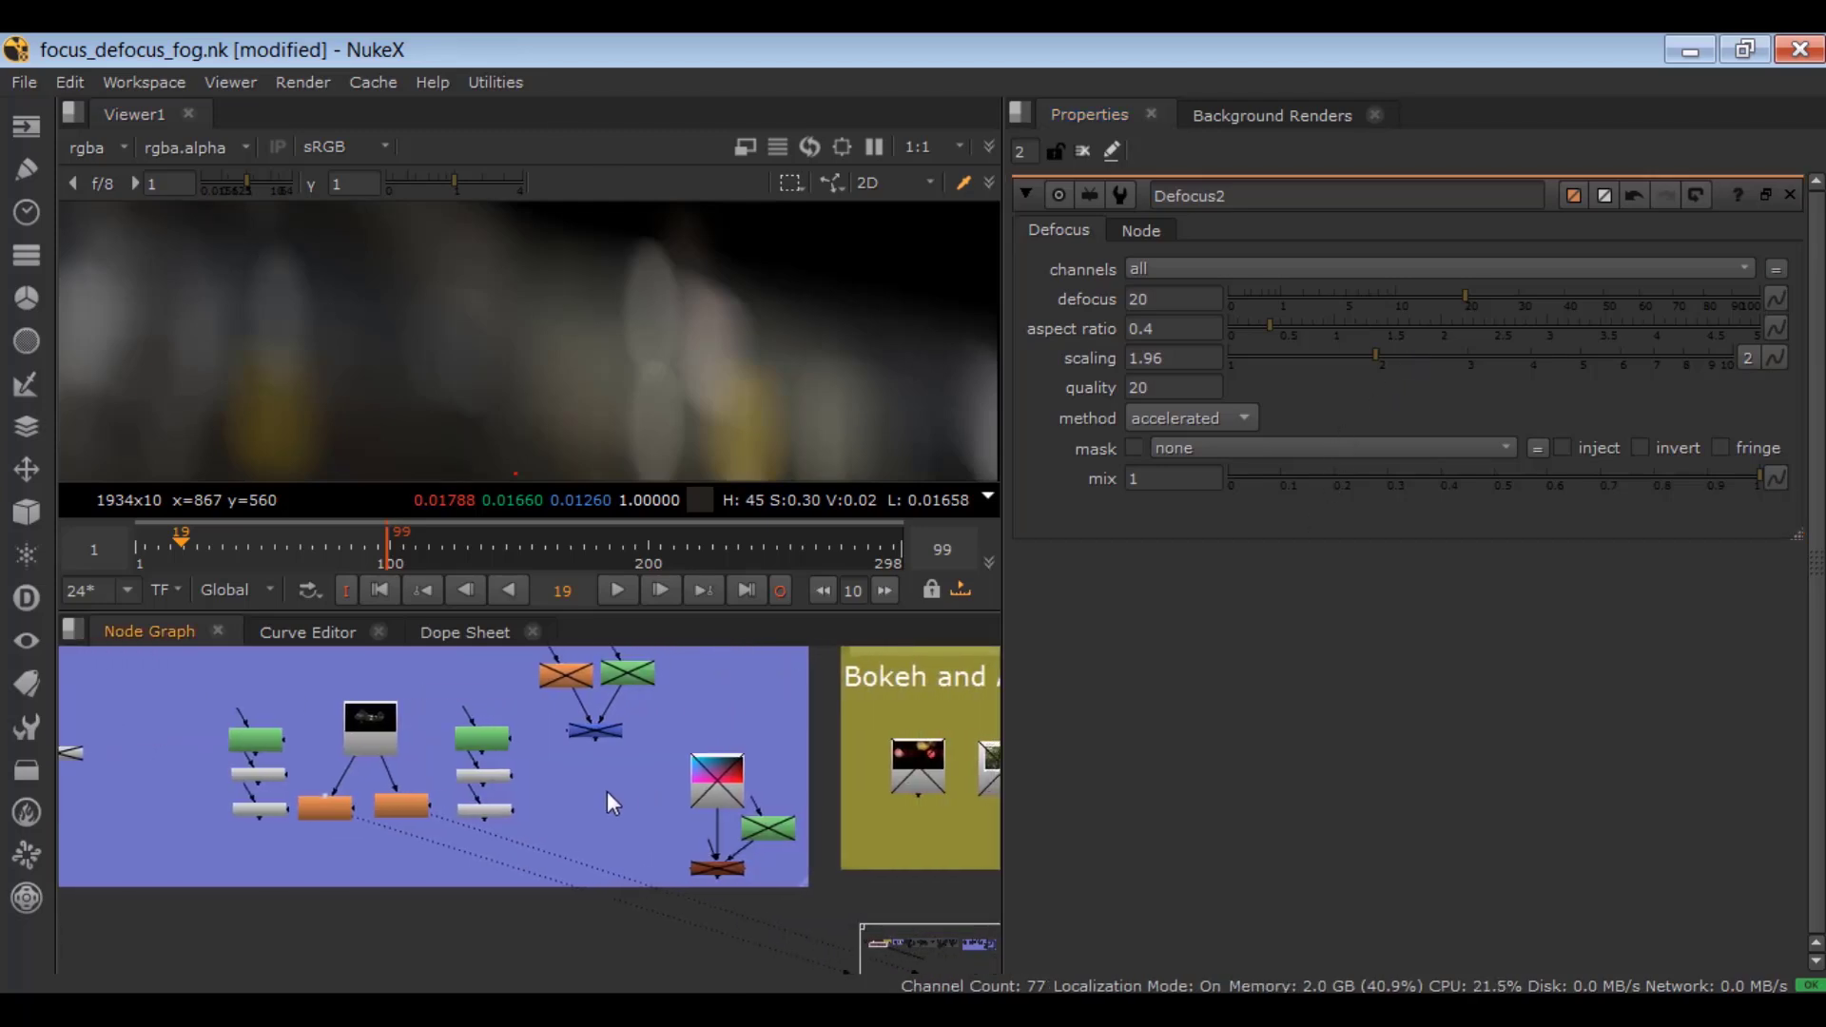
scroll(597, 791, up, 3)
key(Tab)
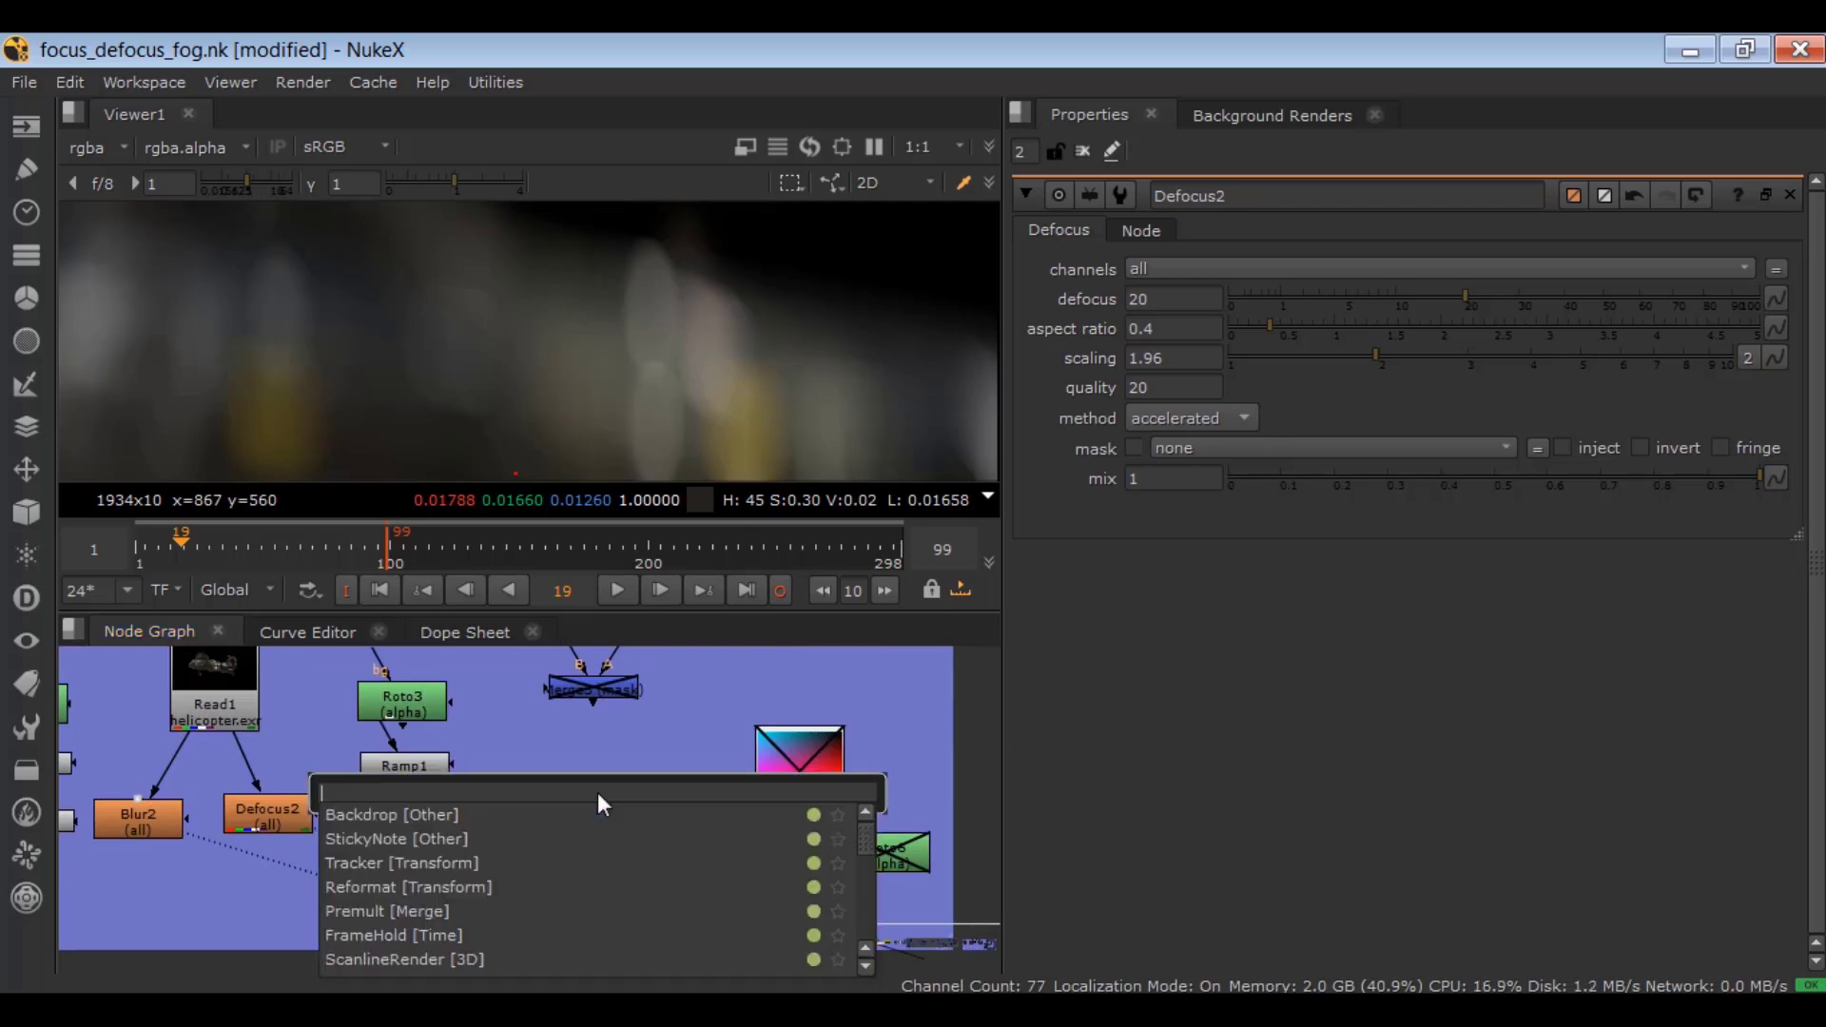
text(zde)
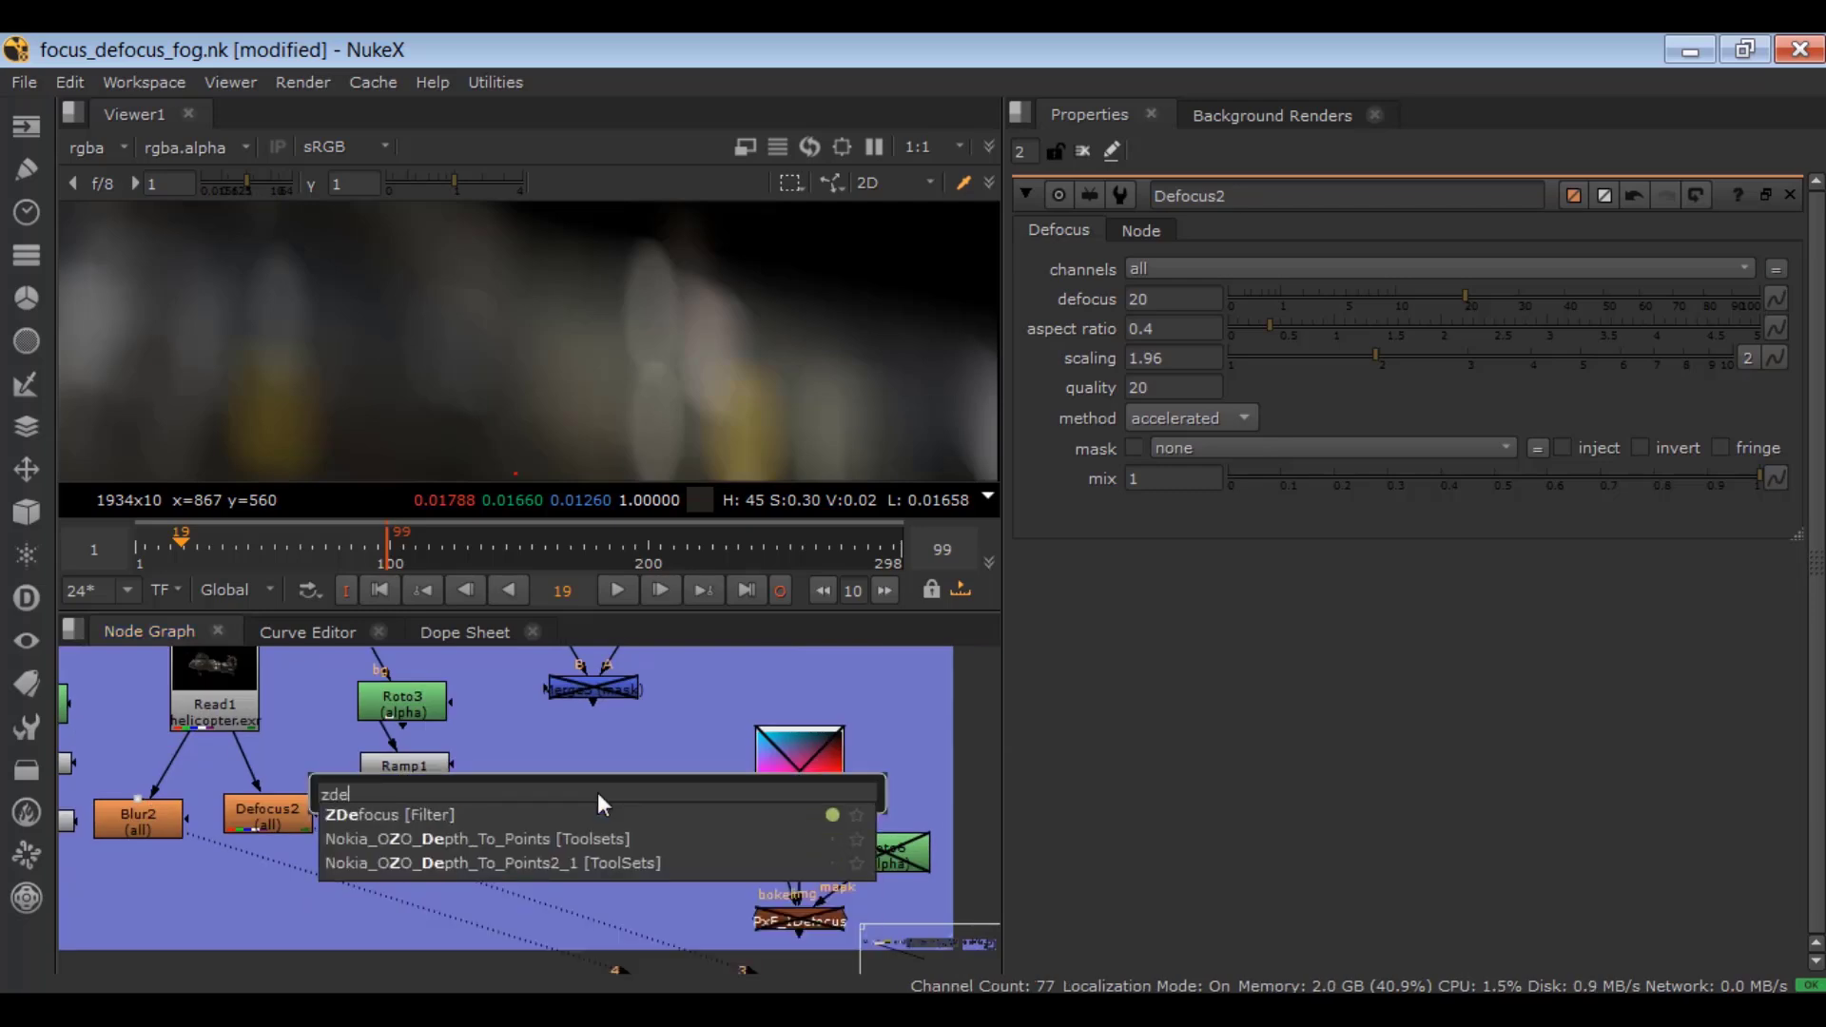
key(Down)
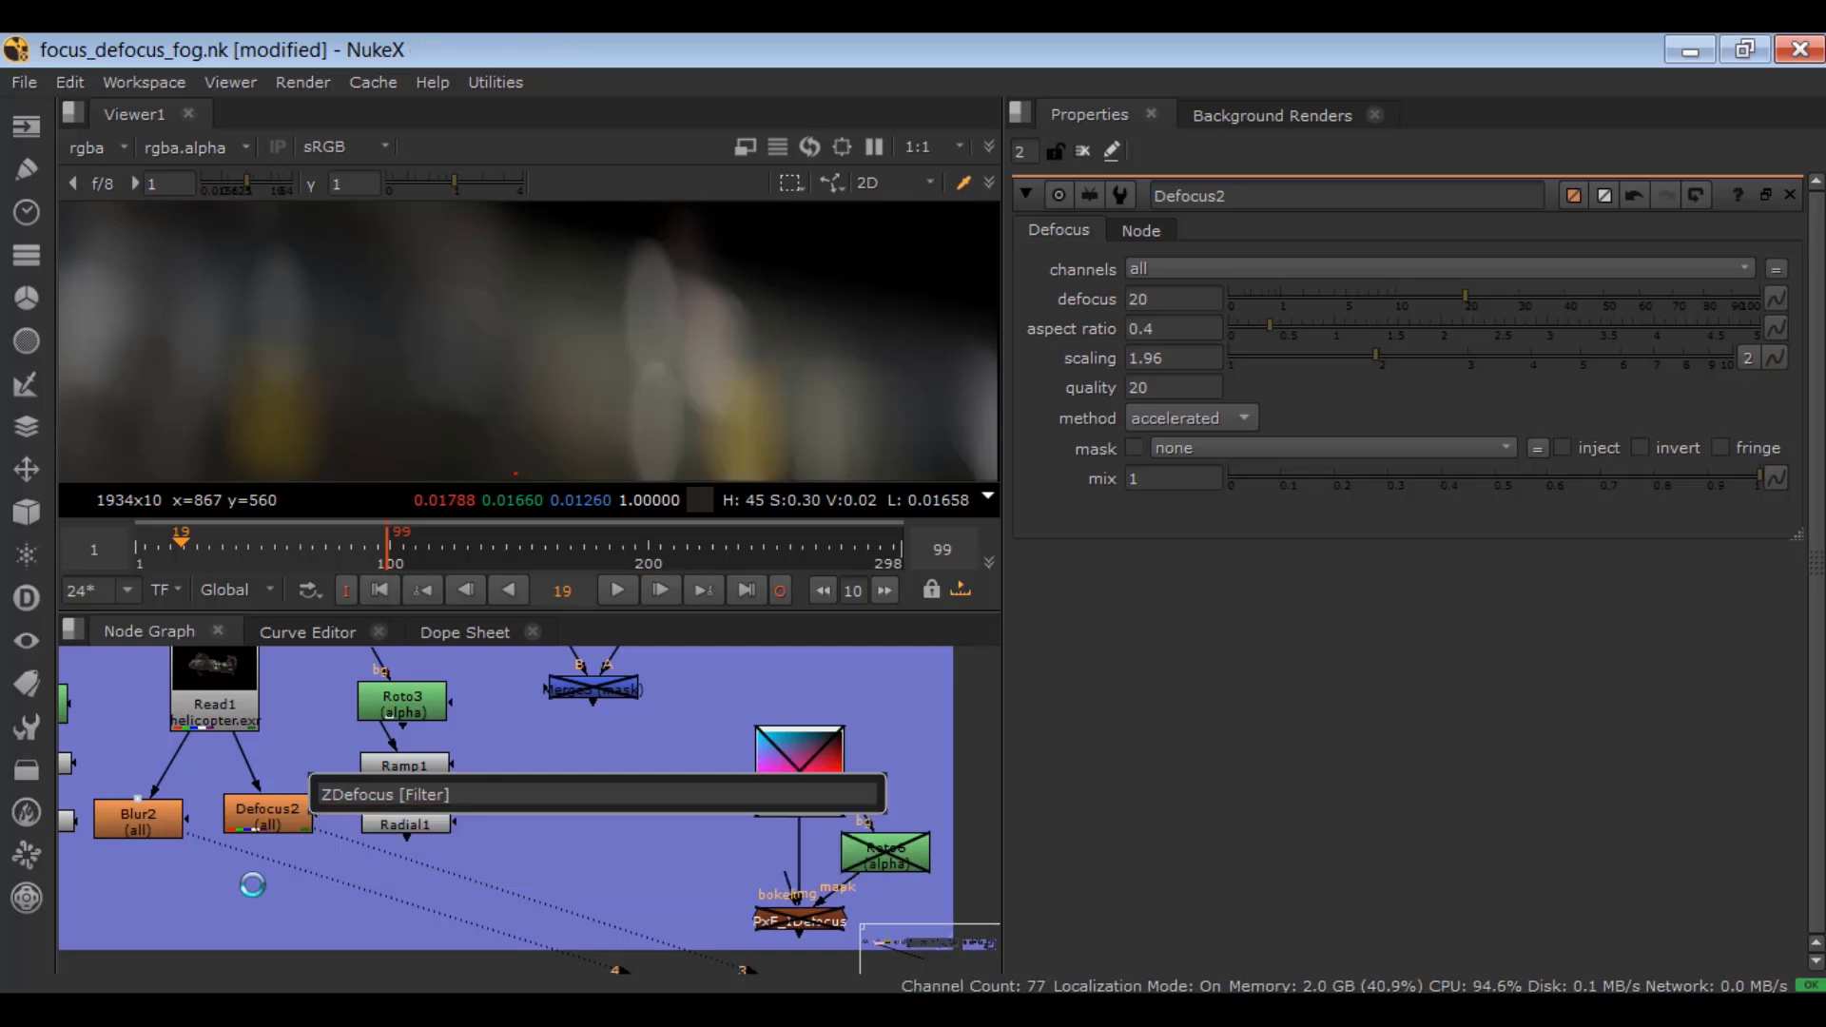
- Connect the Defocus2 mask input to the Roto3 node
scroll(361, 869, up, 5)
middle_drag(538, 905, 552, 907)
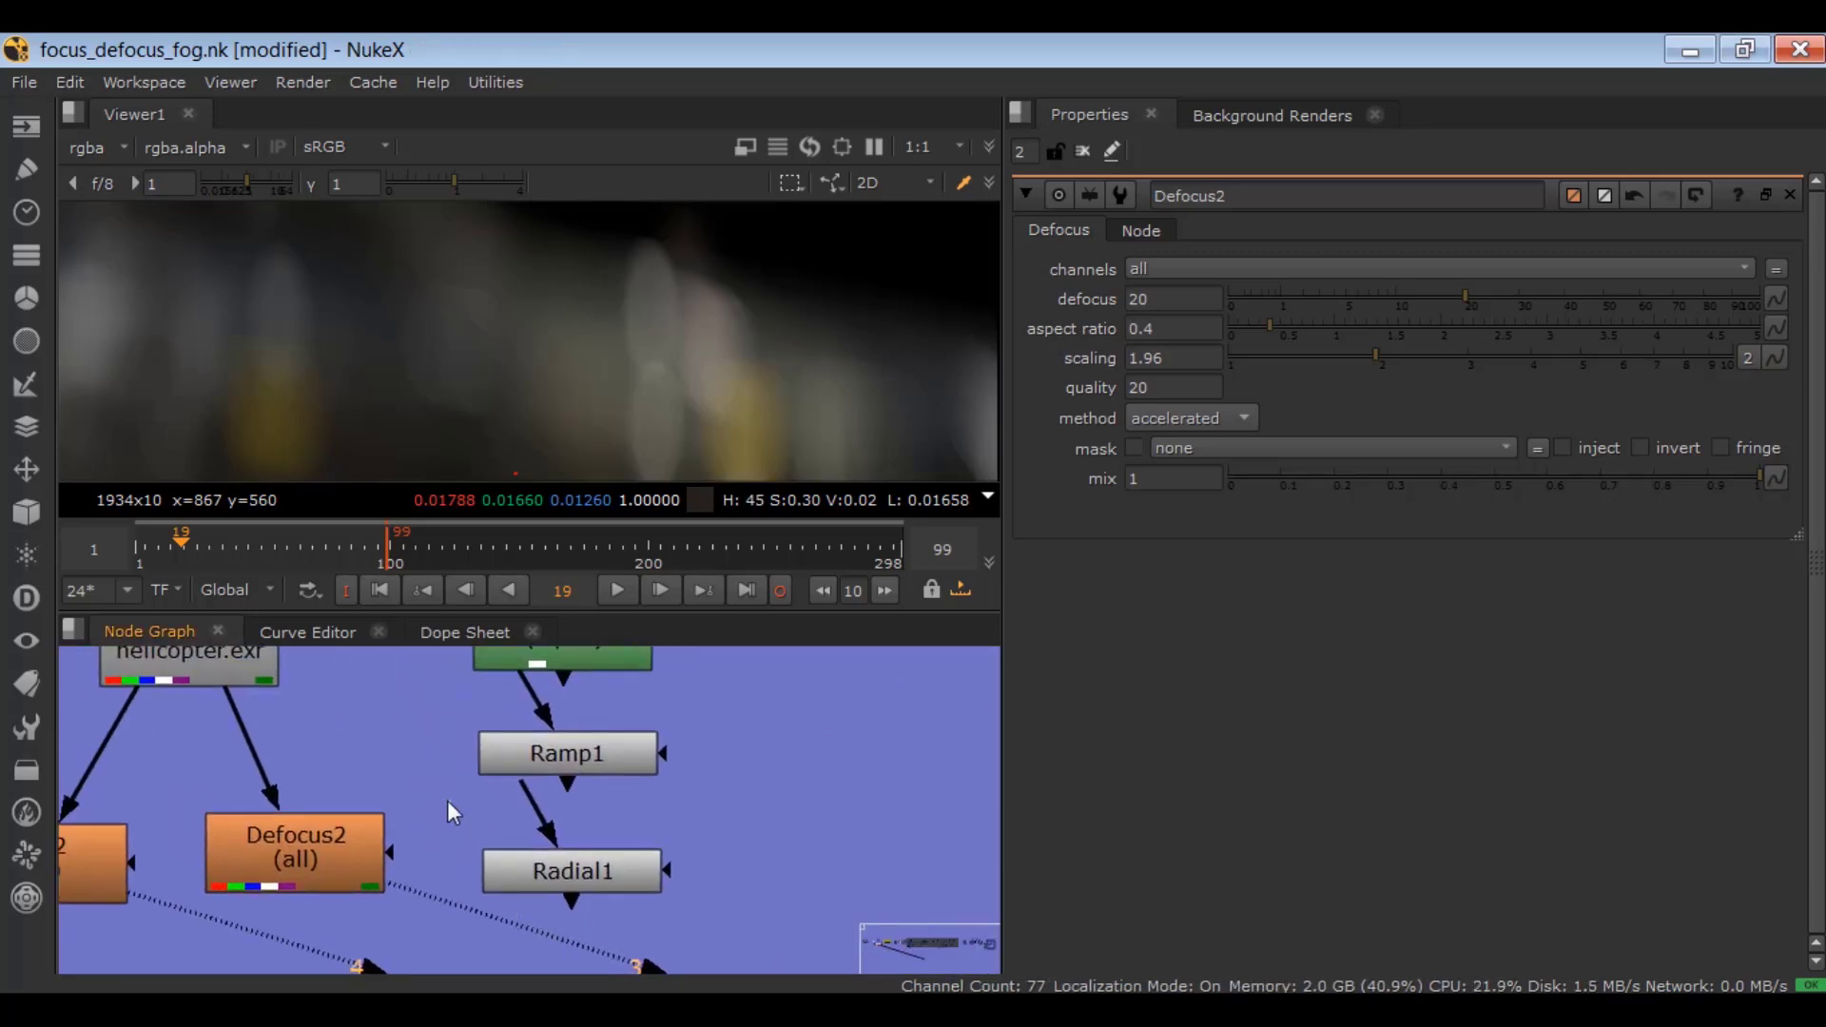
drag(408, 852, 424, 712)
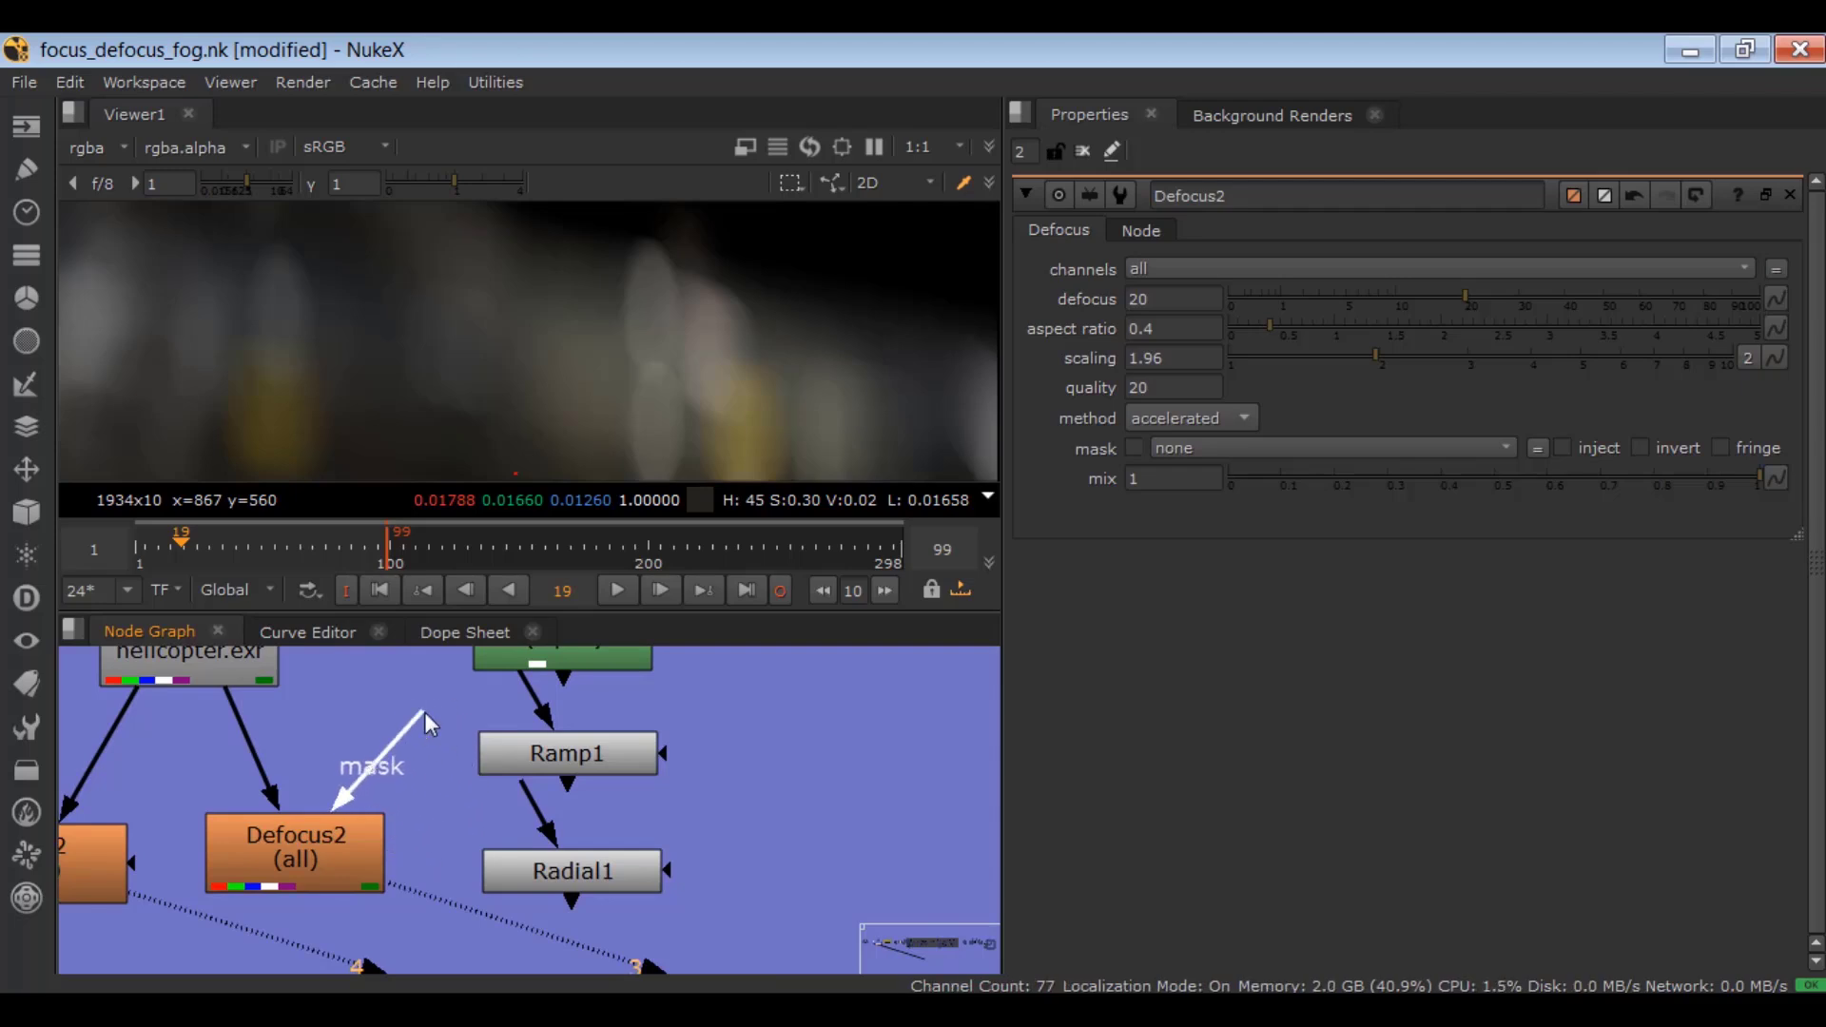
drag(424, 712, 522, 654)
scroll(457, 737, down, 2)
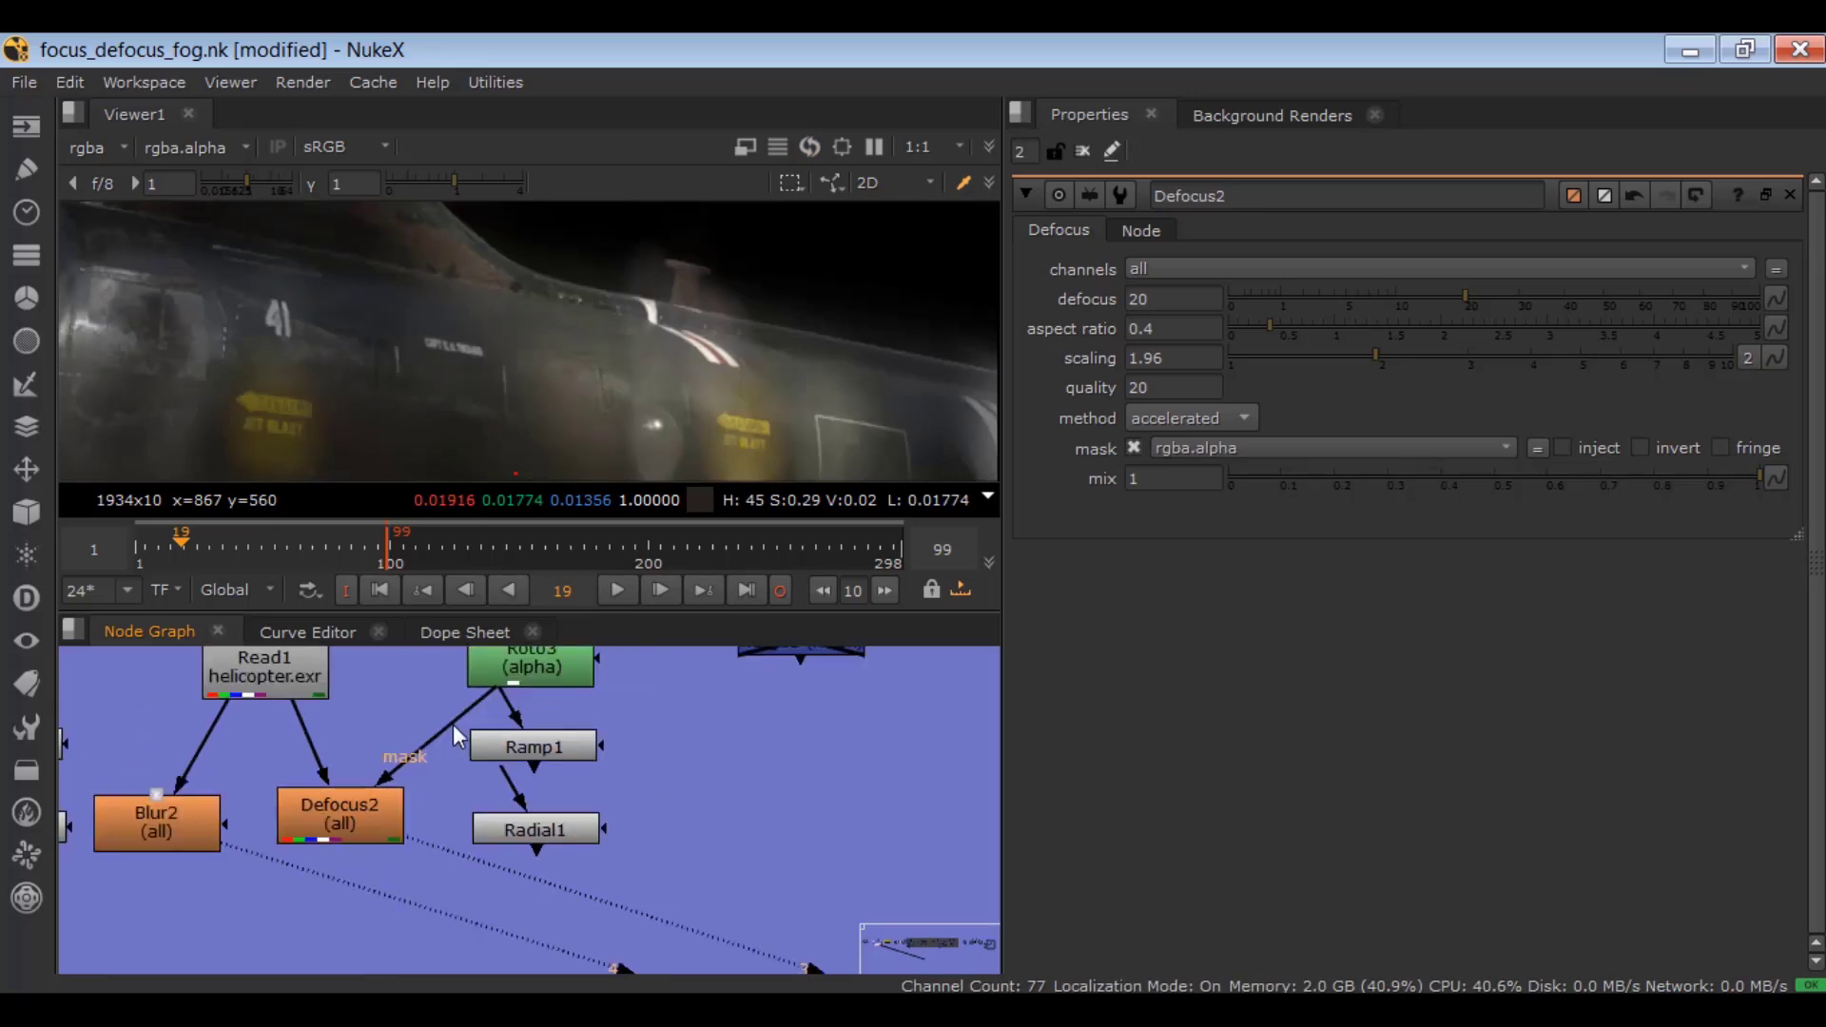
- Add a new Roto node beside Roto3 and connect the Defocus2 mask input to it instead of Roto3
double_click(519, 668)
middle_drag(597, 793, 624, 832)
scroll(627, 827, down, 2)
drag(672, 677, 688, 851)
drag(649, 756, 581, 721)
click(580, 721)
key(o)
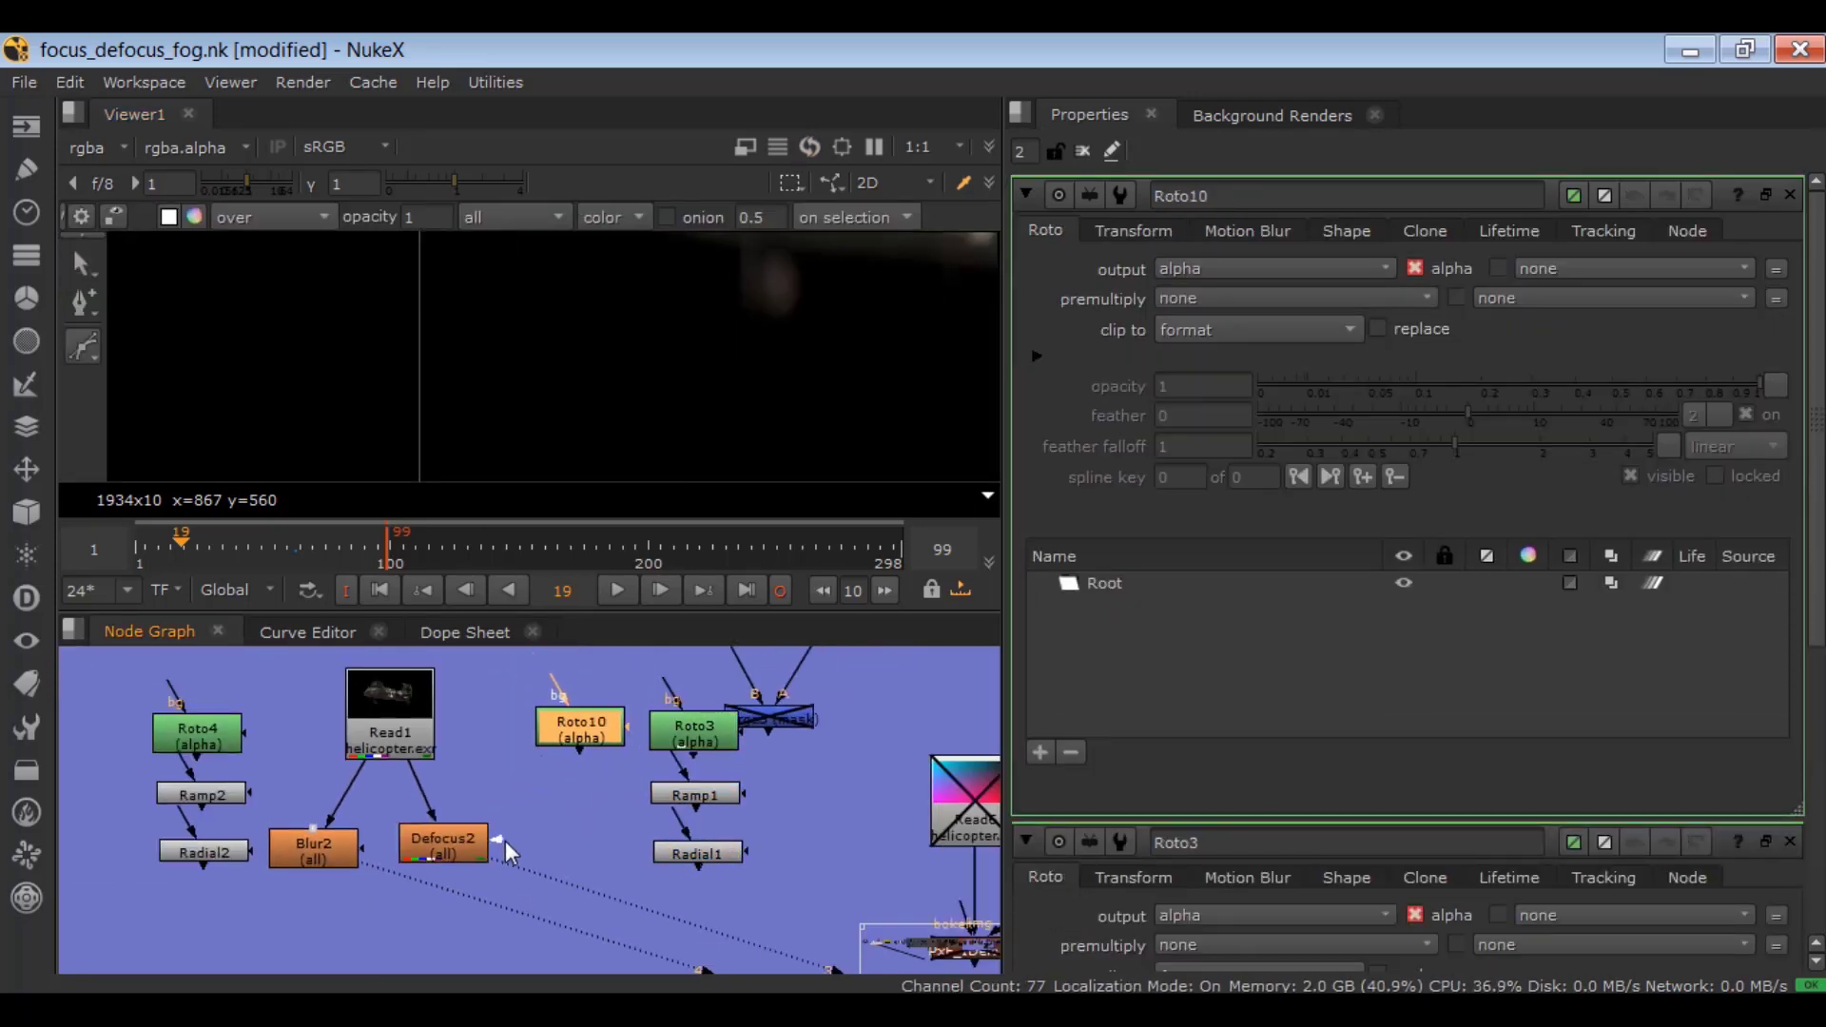
drag(504, 842, 610, 734)
- Enlarge the viewer and draw a closed four-point Bezier shape around the lower half of the helicopter
key(space)
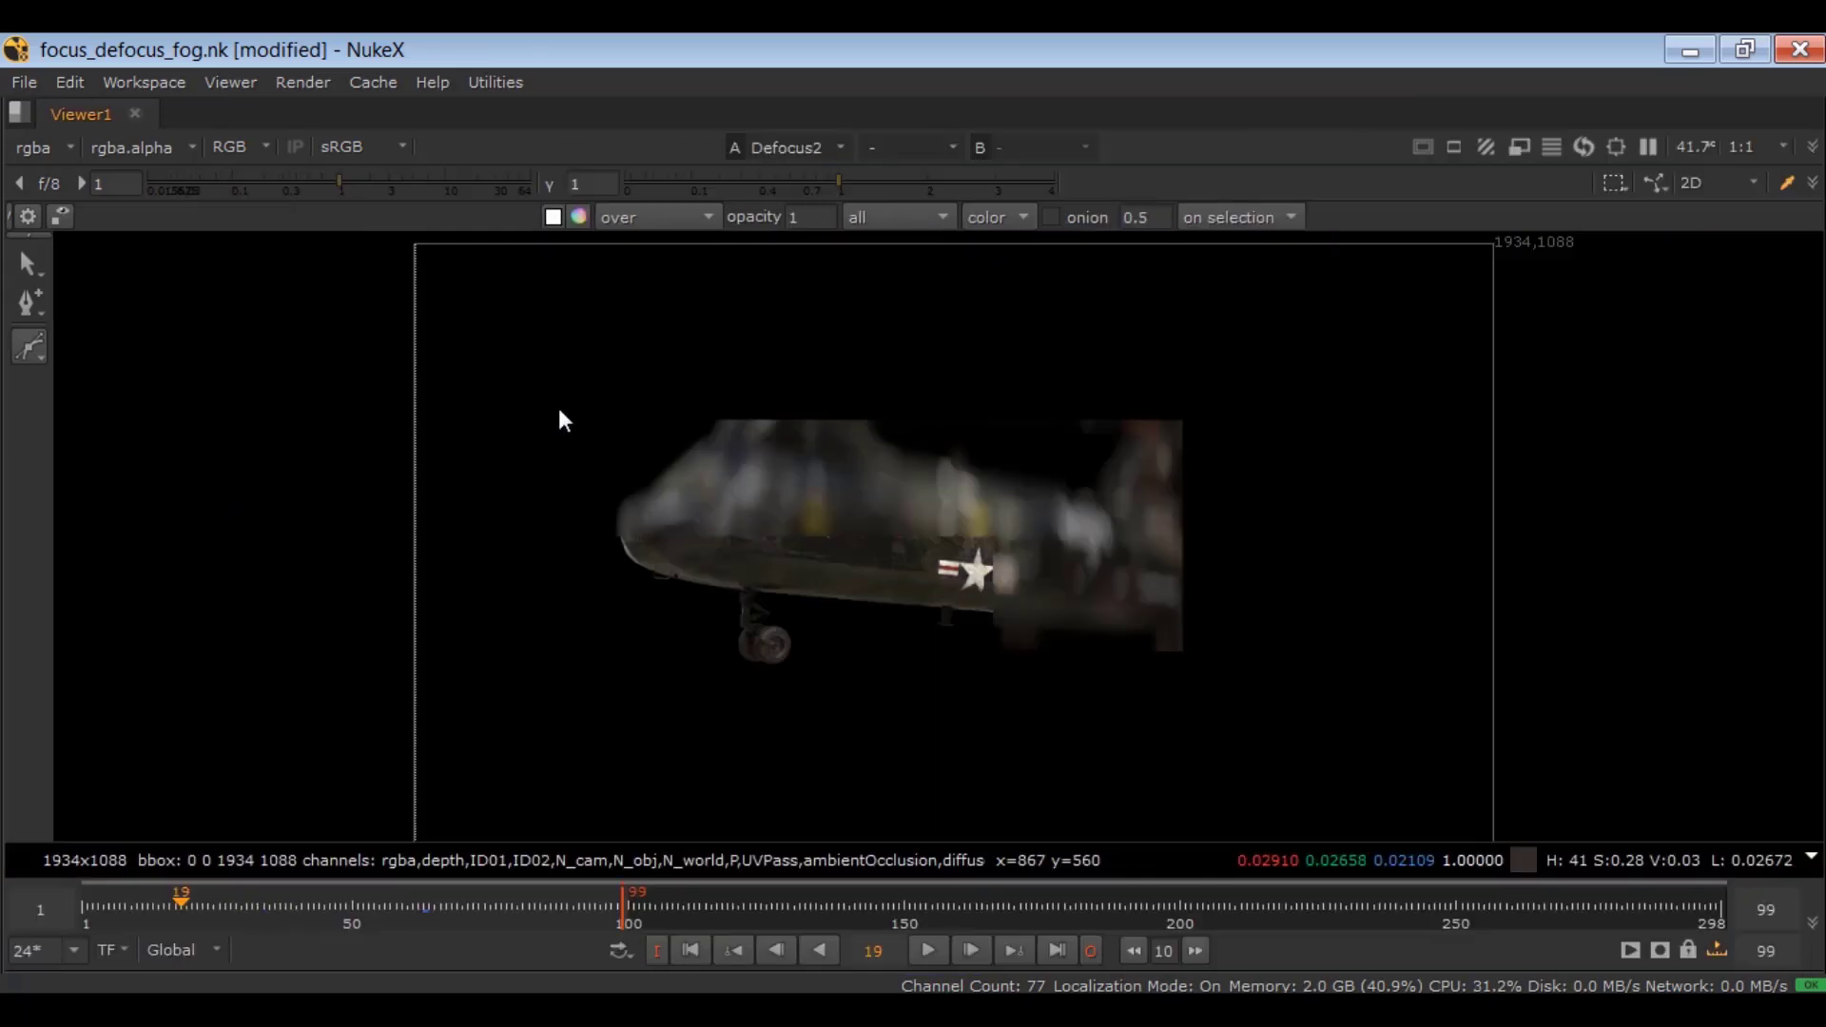
click(40, 352)
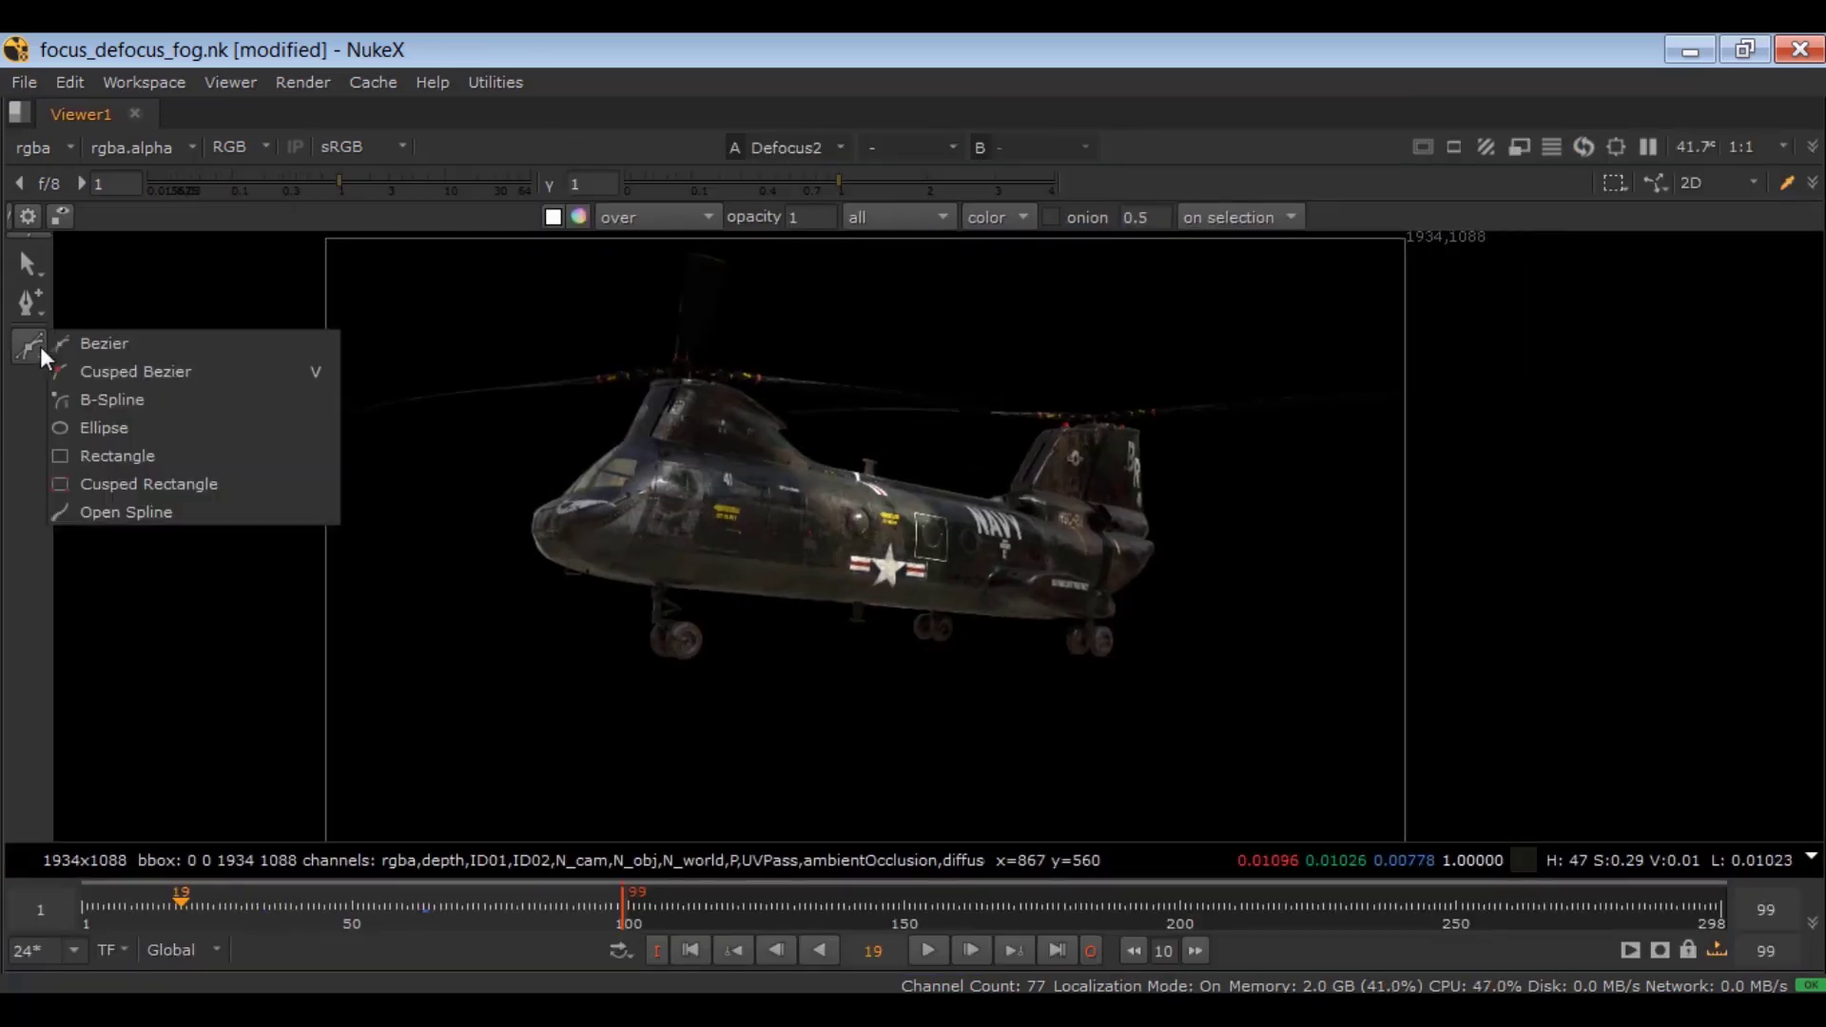
click(99, 344)
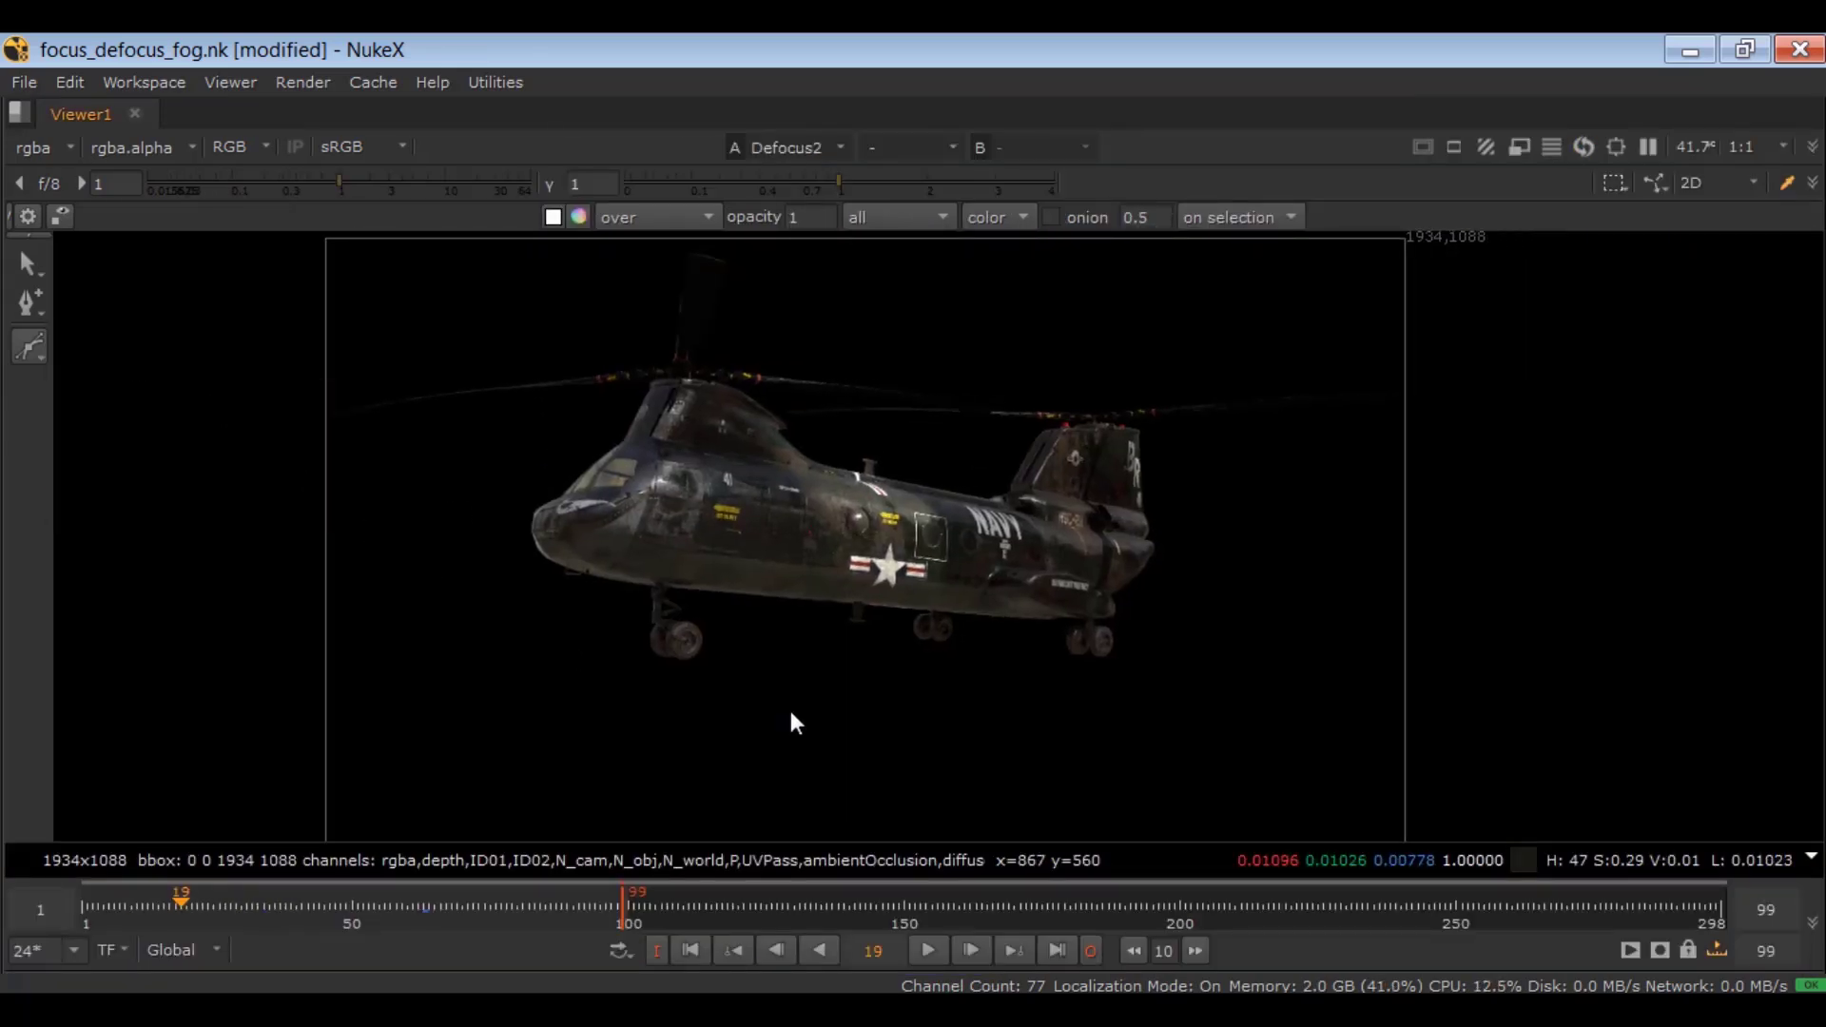
click(1308, 756)
click(448, 775)
click(450, 529)
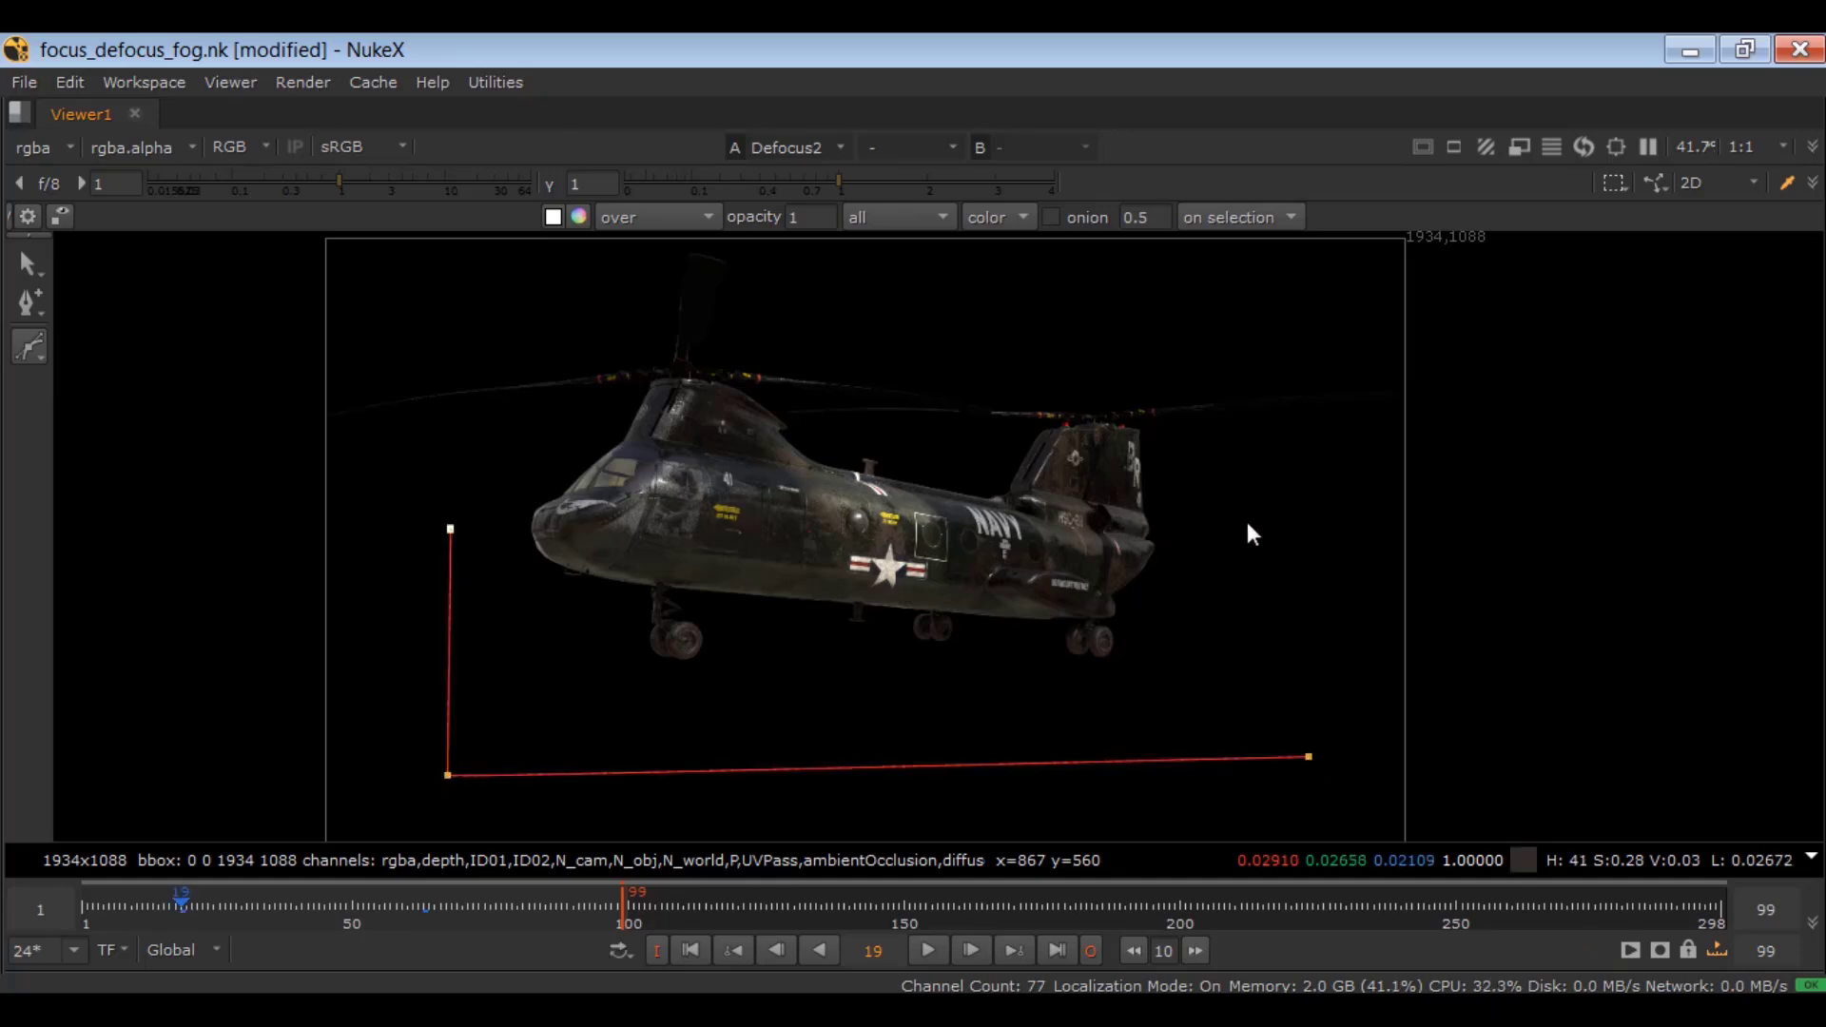
click(1277, 528)
click(1308, 756)
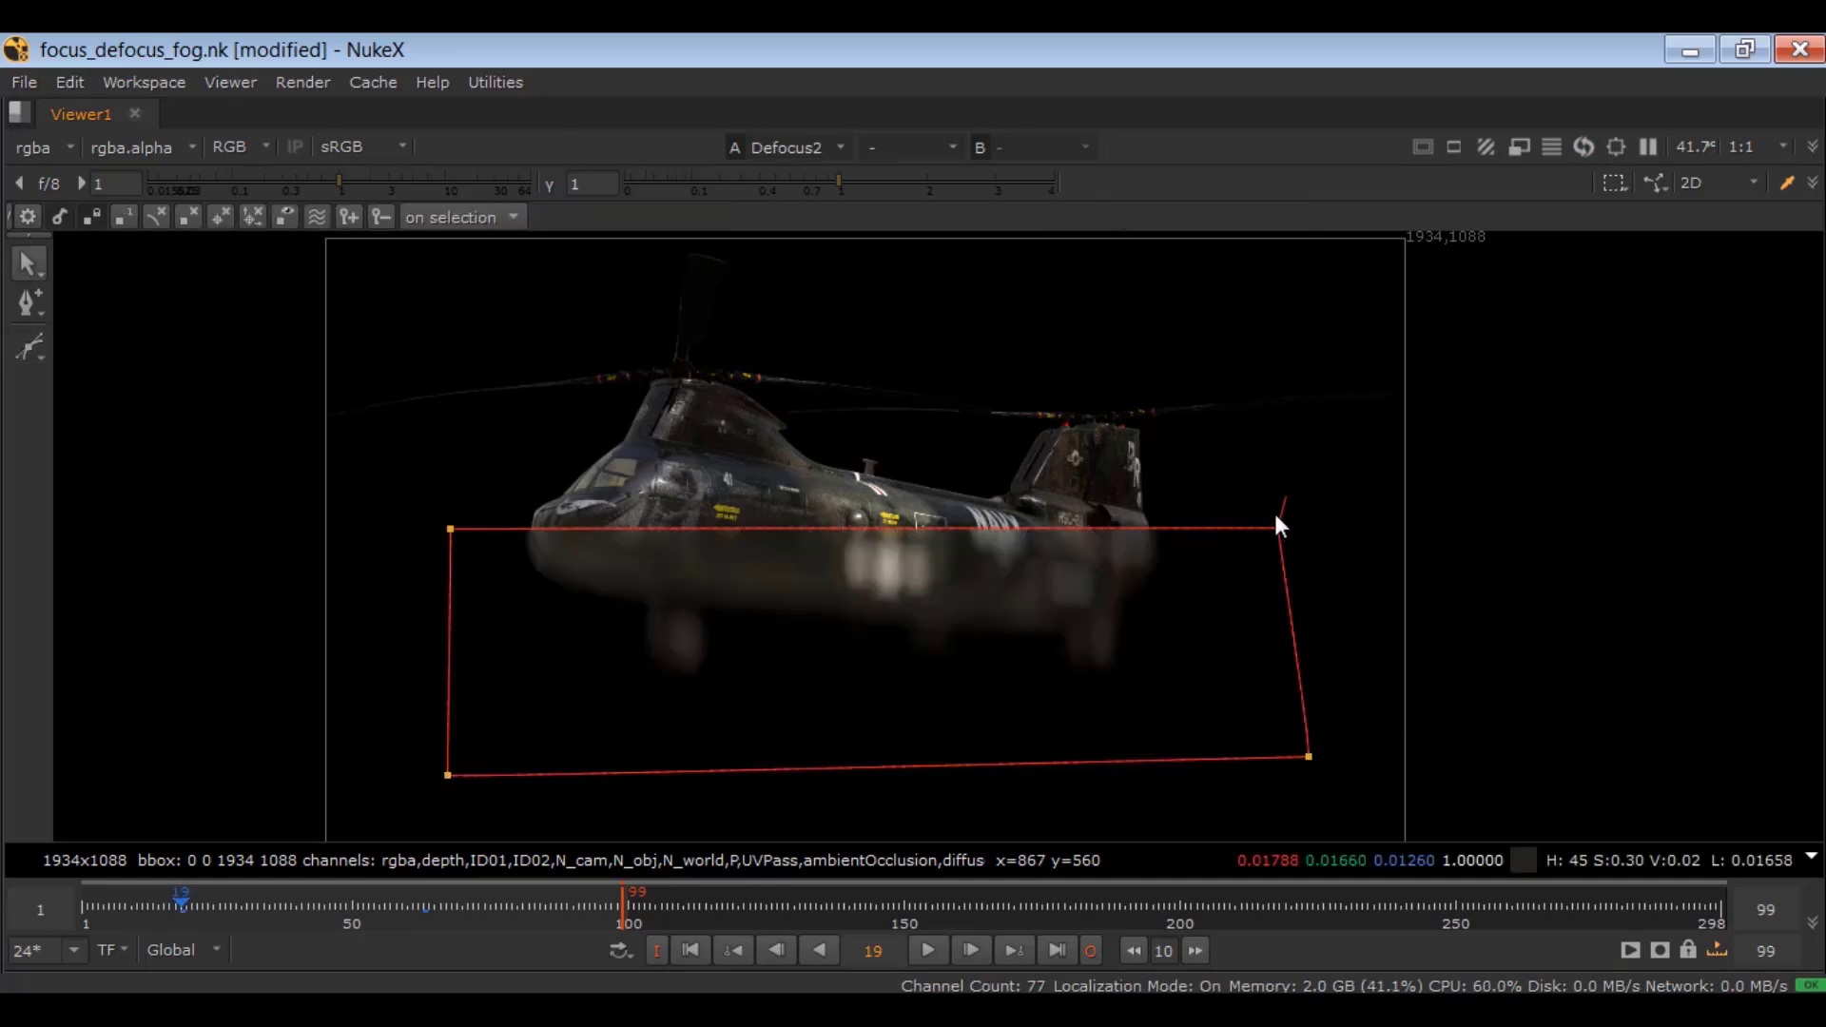
- Pull the feather upward from the Bezier shape's two upper points to soften the mask's top edge
drag(1286, 495, 1260, 437)
drag(419, 527, 443, 427)
scroll(780, 483, up, 6)
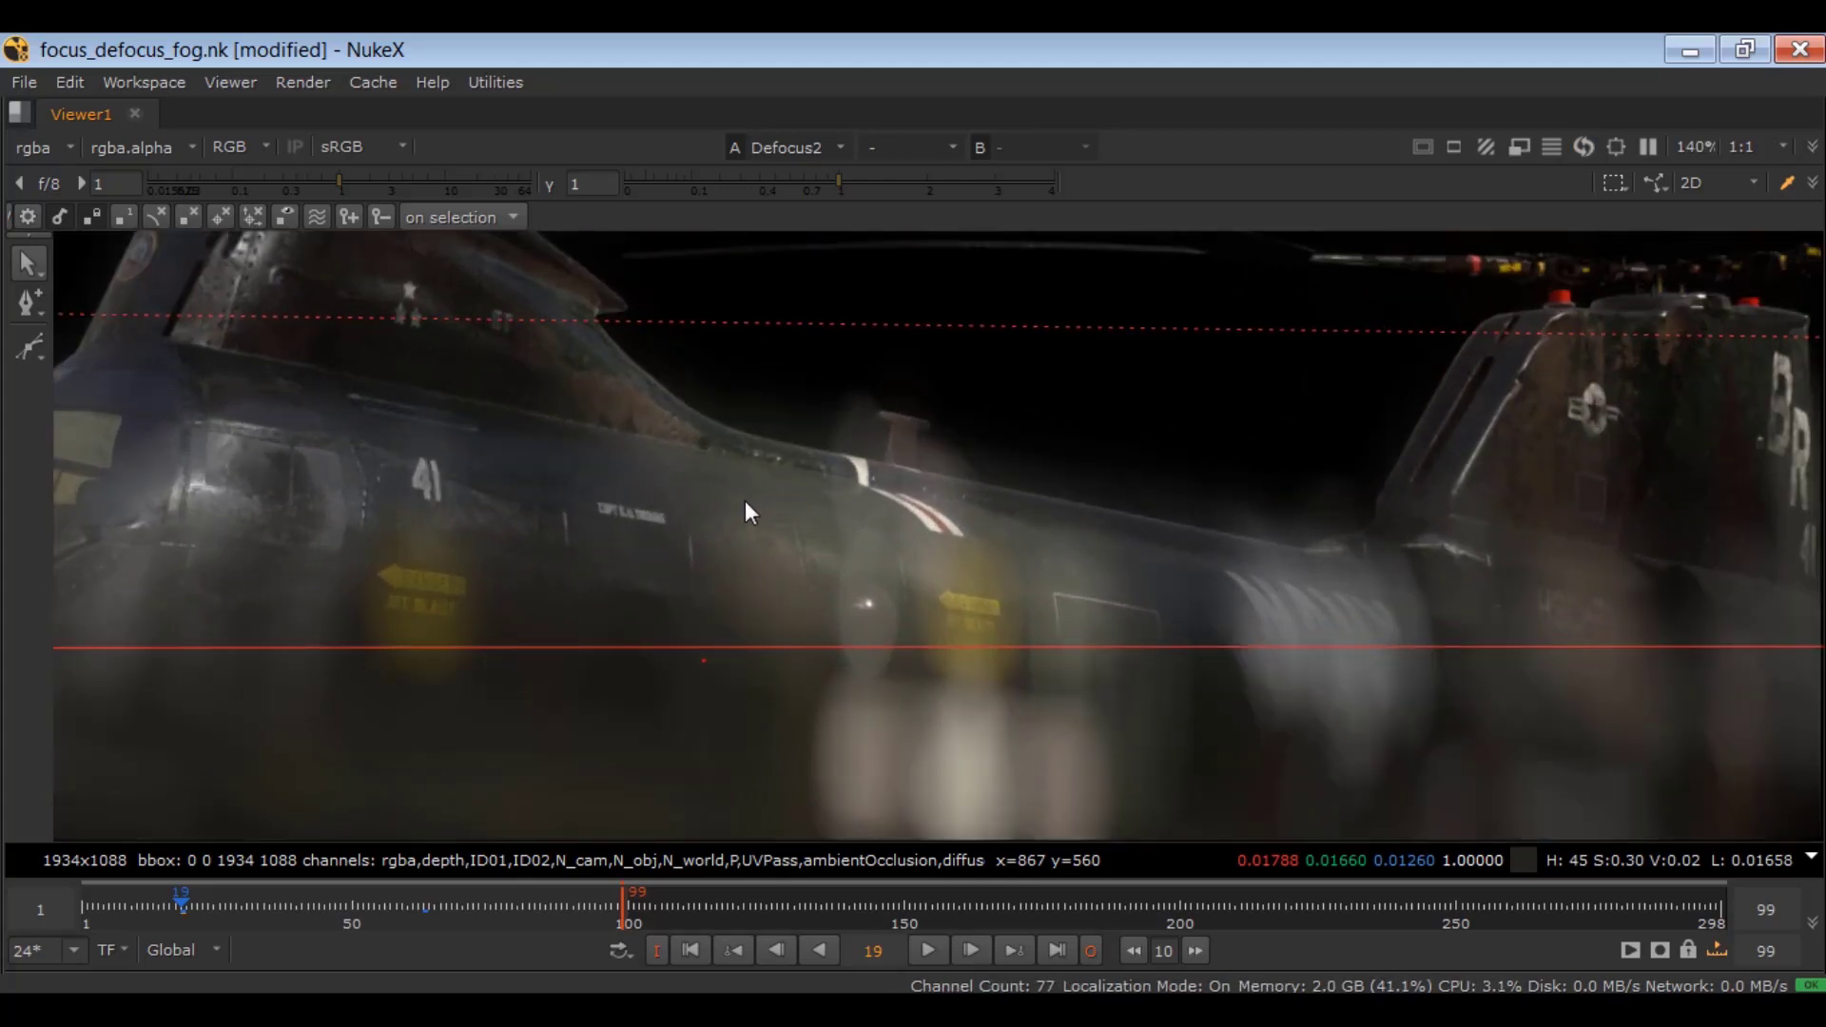
scroll(745, 500, down, 5)
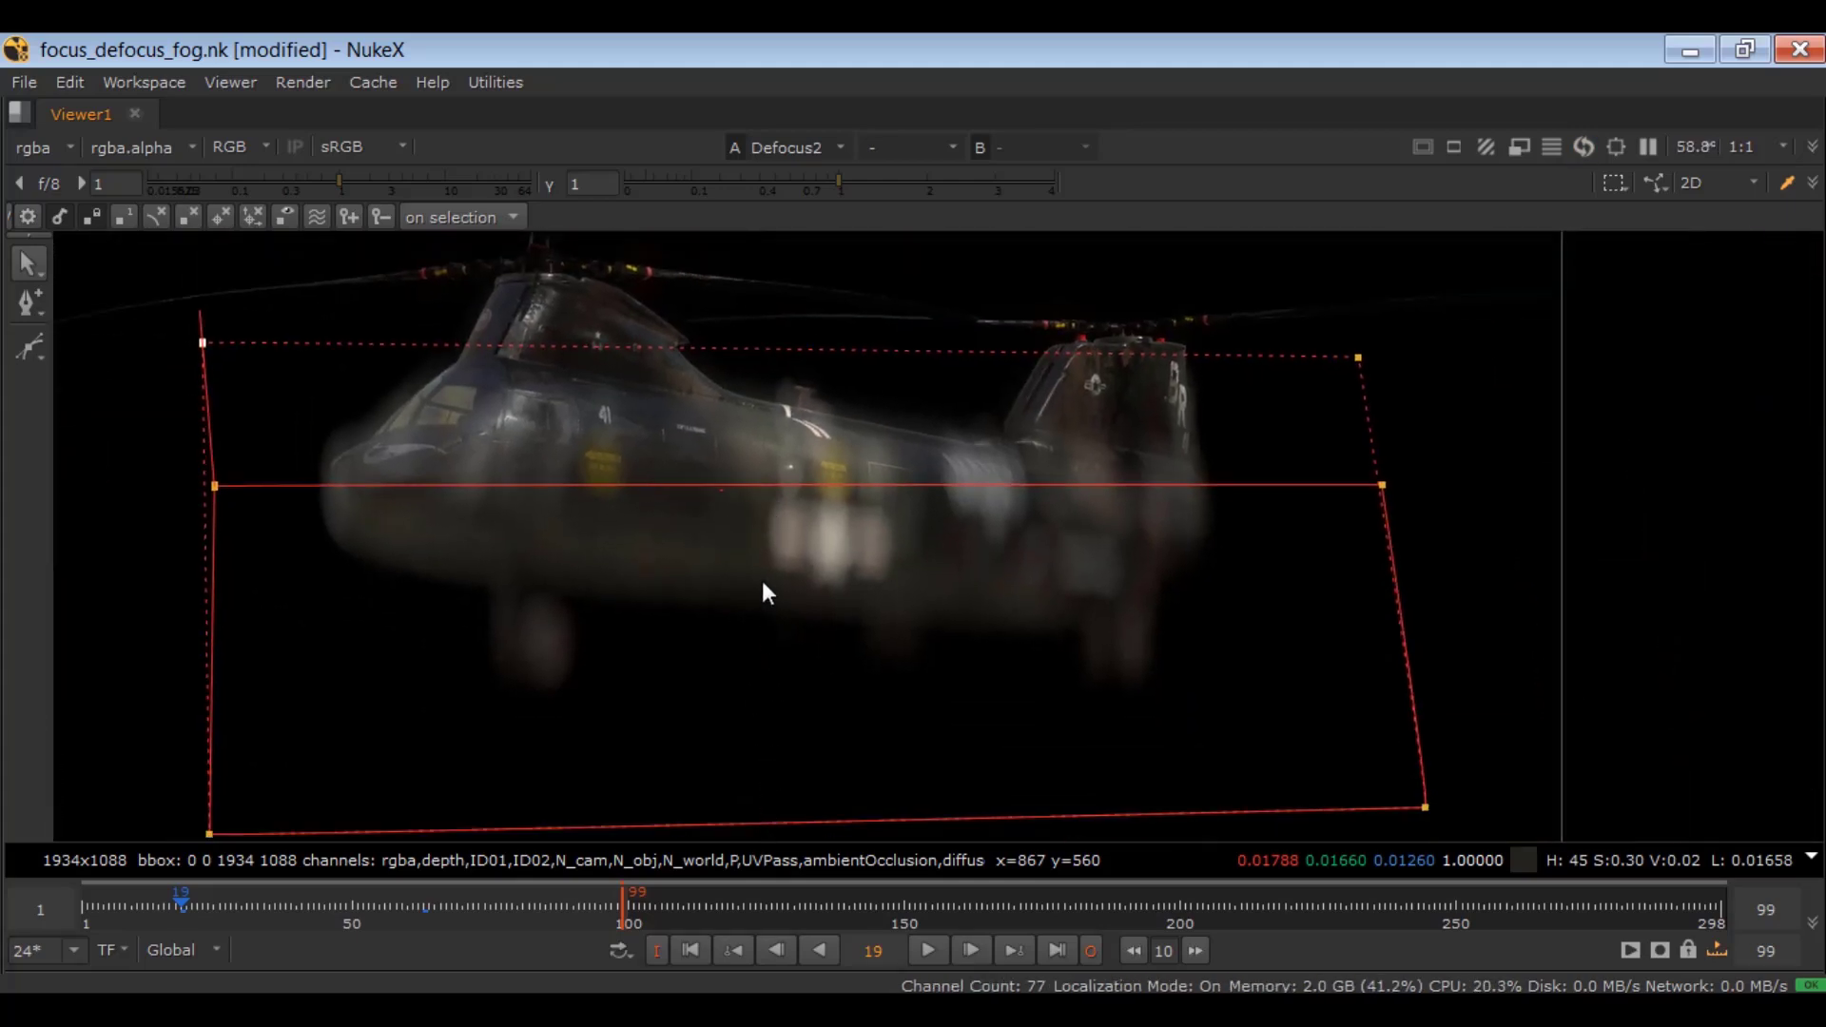
- Lower the feather slightly at the Bezier shape's upper tail-side point and check the softened mask edge along the fuselage
click(1357, 357)
drag(1355, 356, 1356, 373)
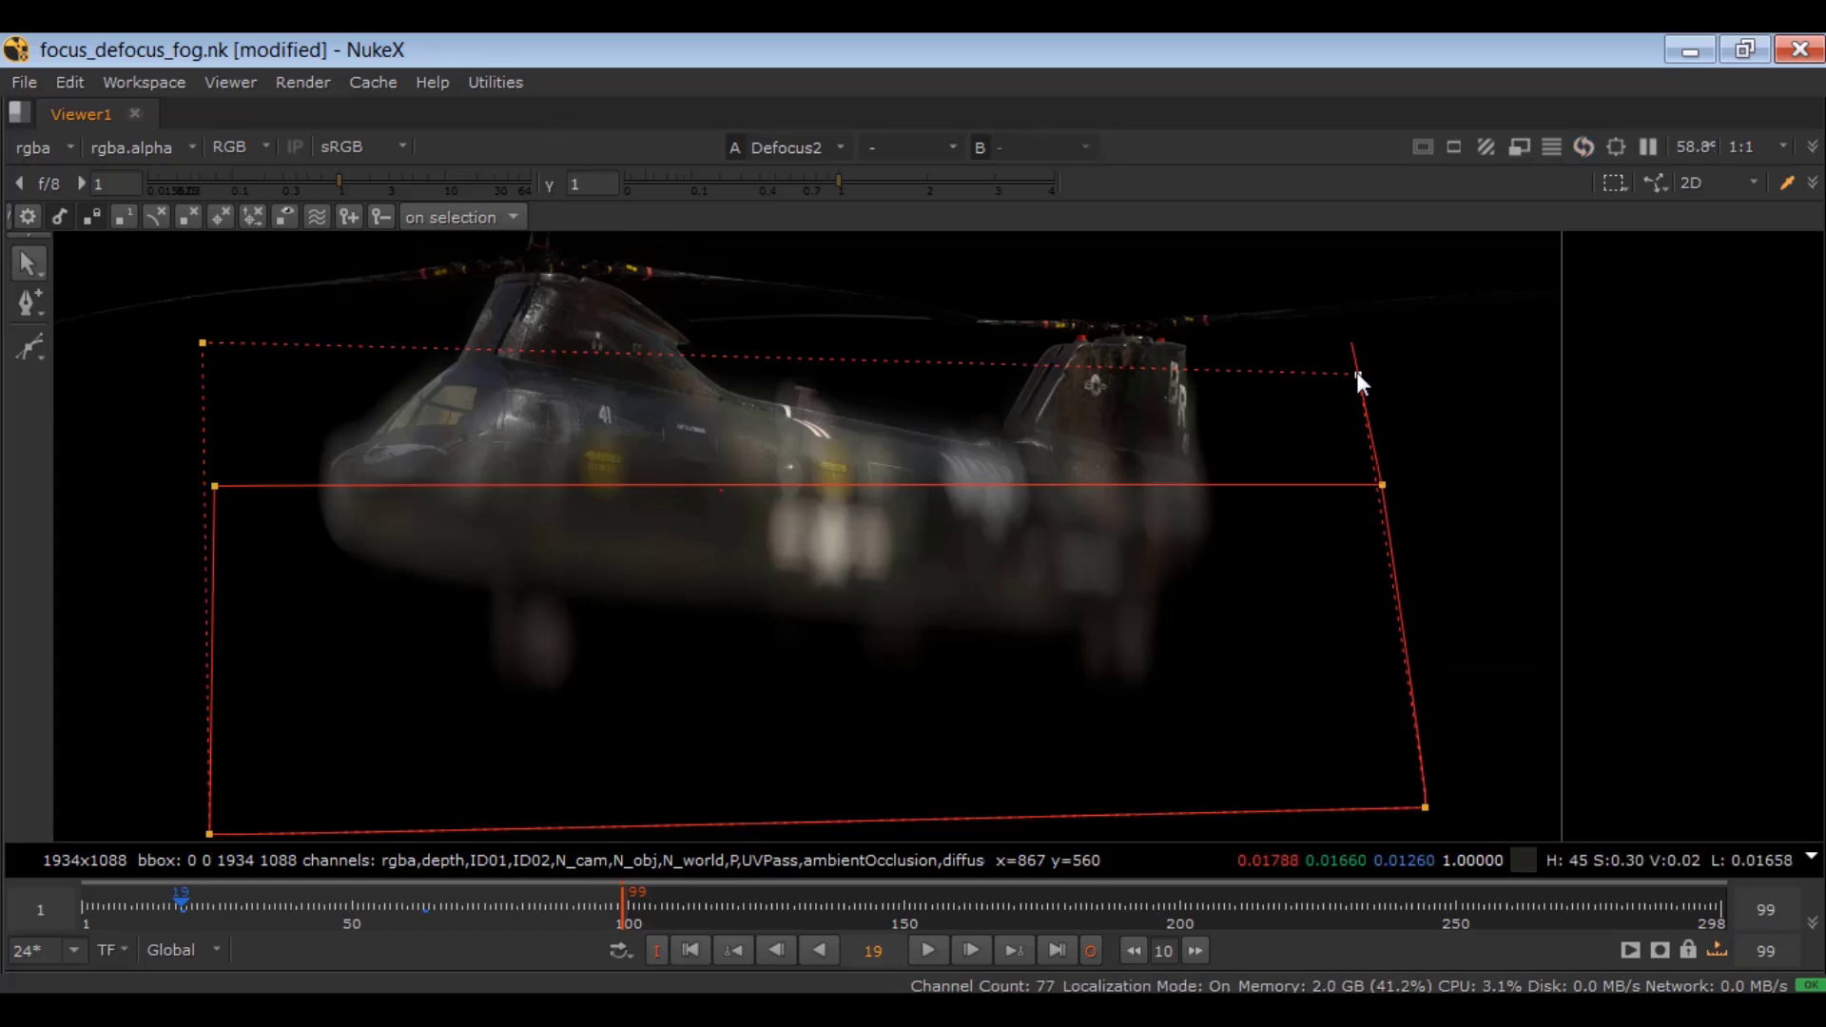
scroll(1027, 397, up, 5)
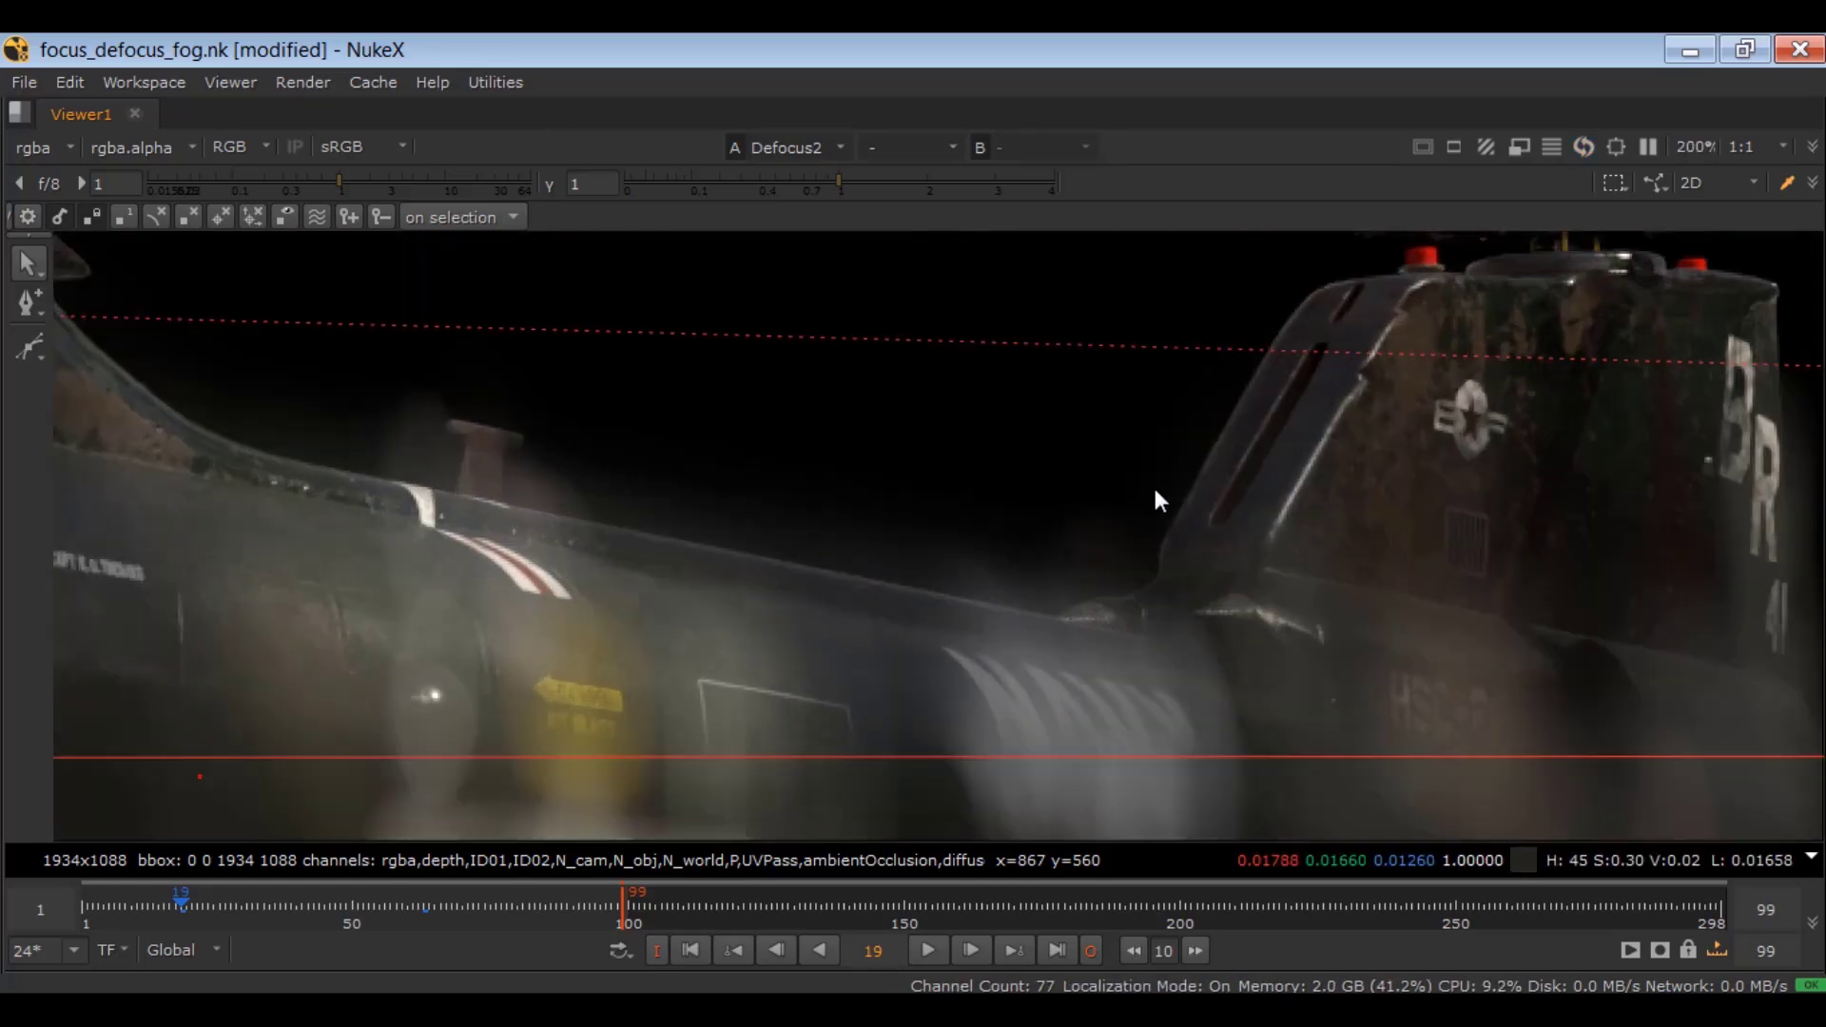
scroll(409, 446, up, 2)
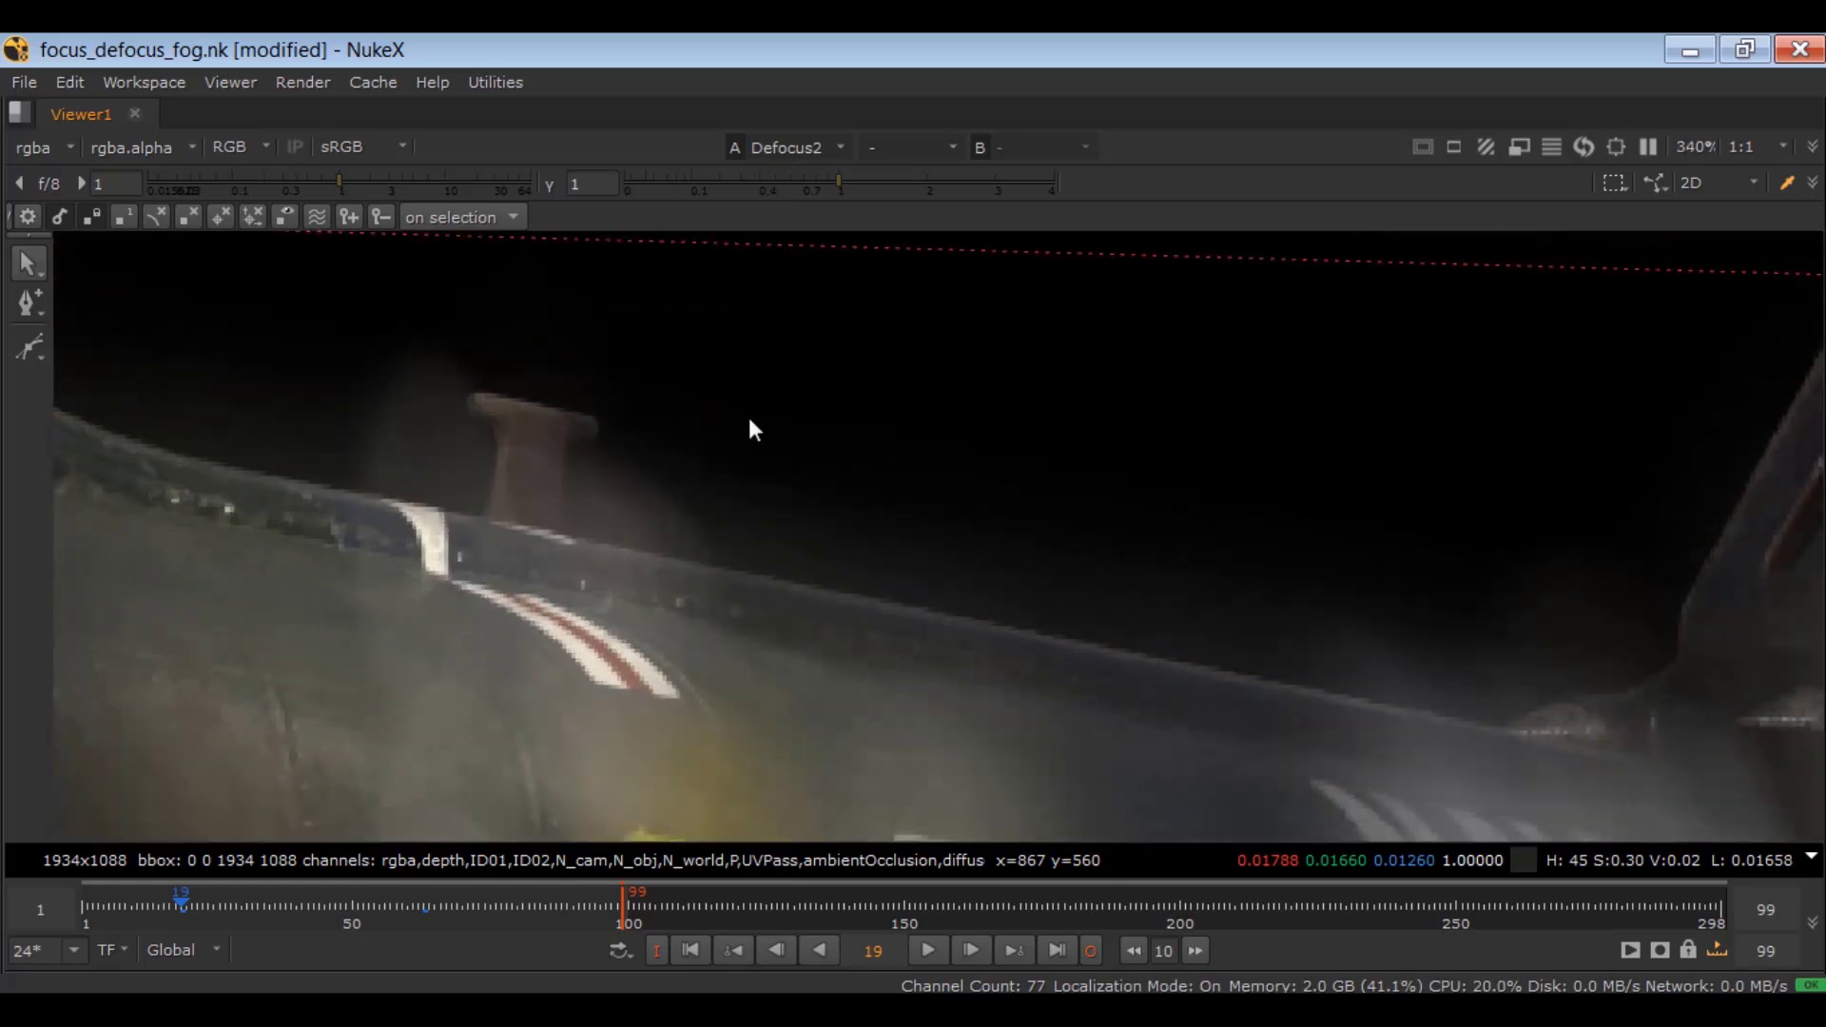
key(space)
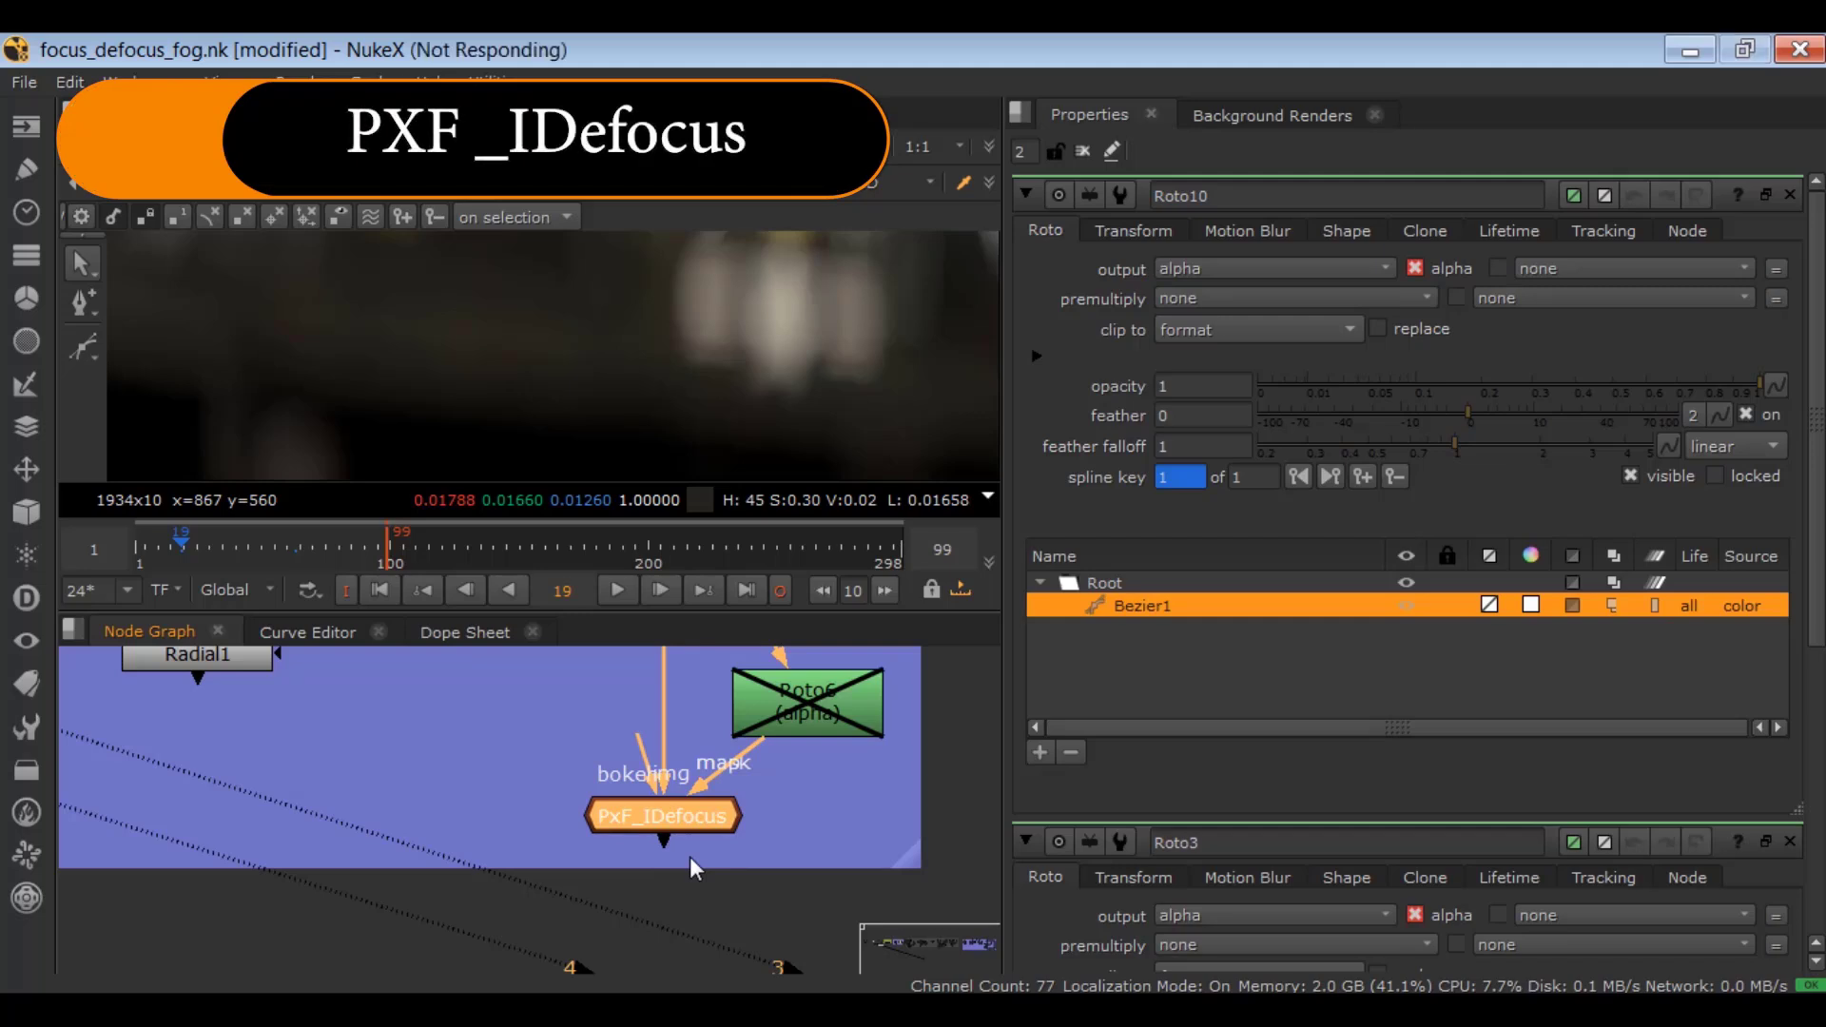
scroll(688, 856, up, 2)
click(688, 854)
scroll(305, 772, down, 3)
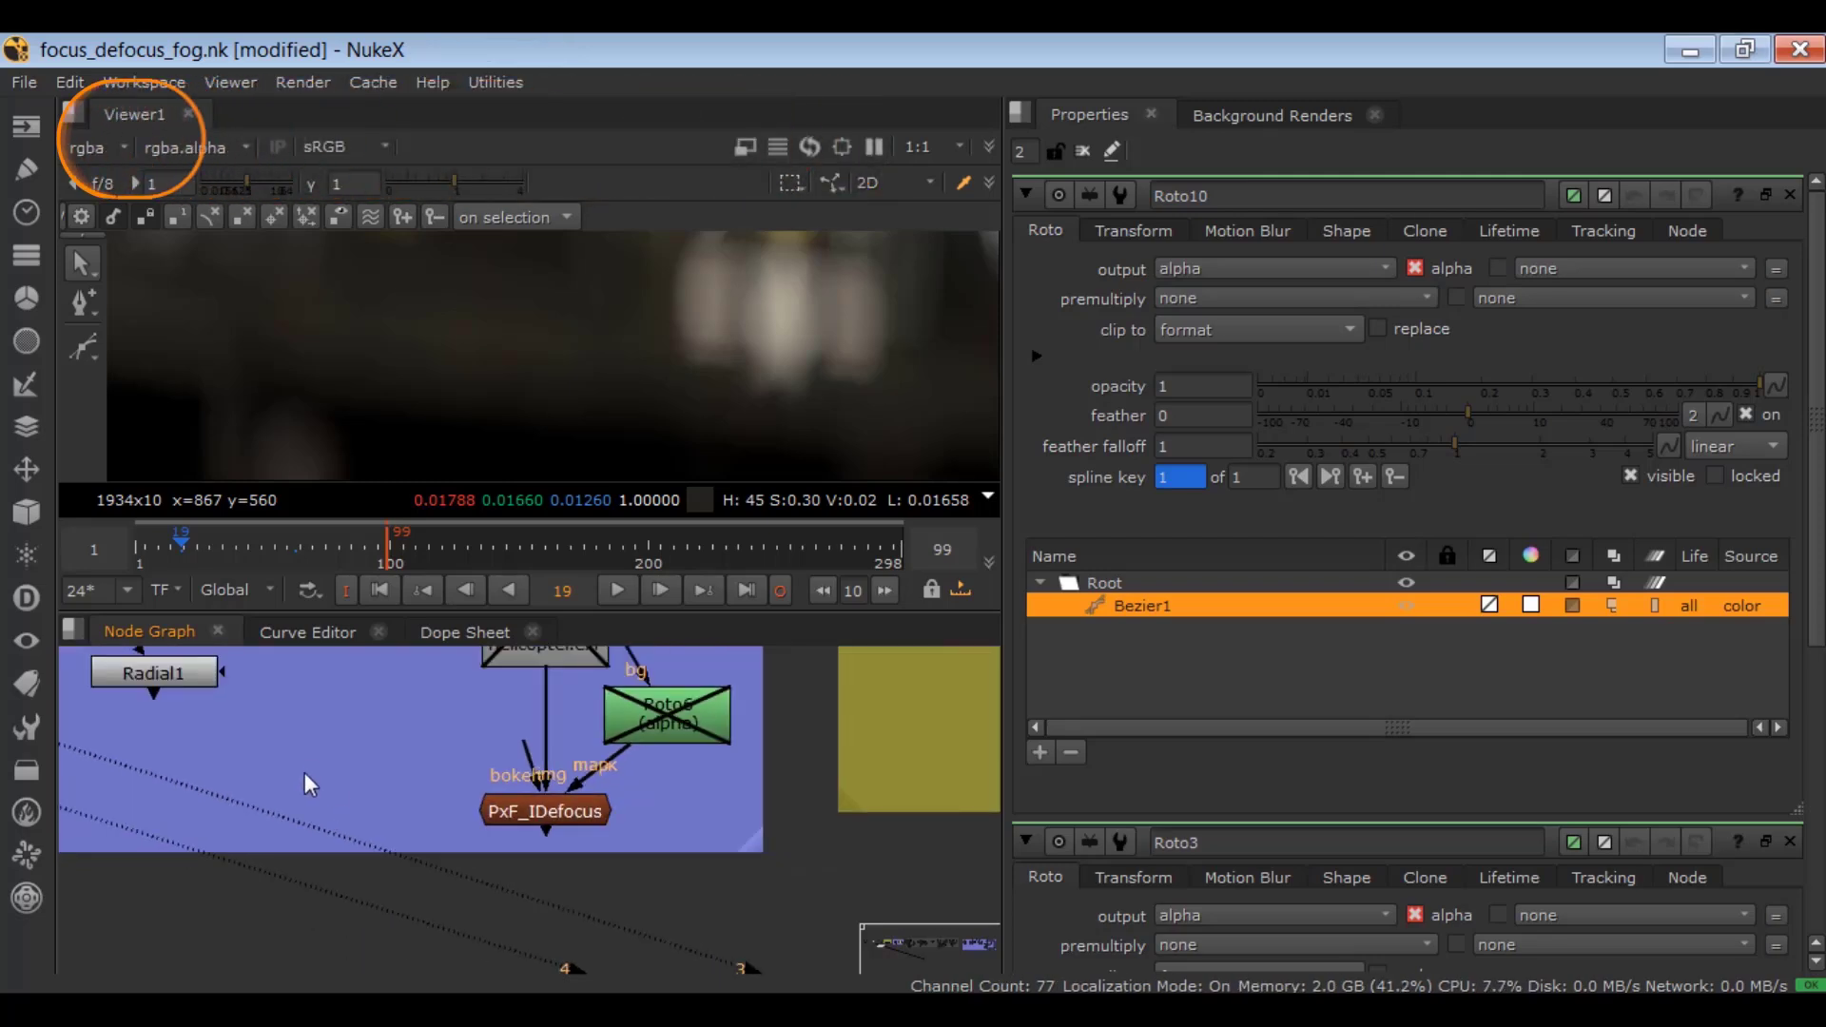
- Place a Ramp node below Roto10, use it as the Defocus2 mask and examine its horizontal gradient across the helicopter
scroll(500, 793, up, 3)
drag(620, 792, 502, 790)
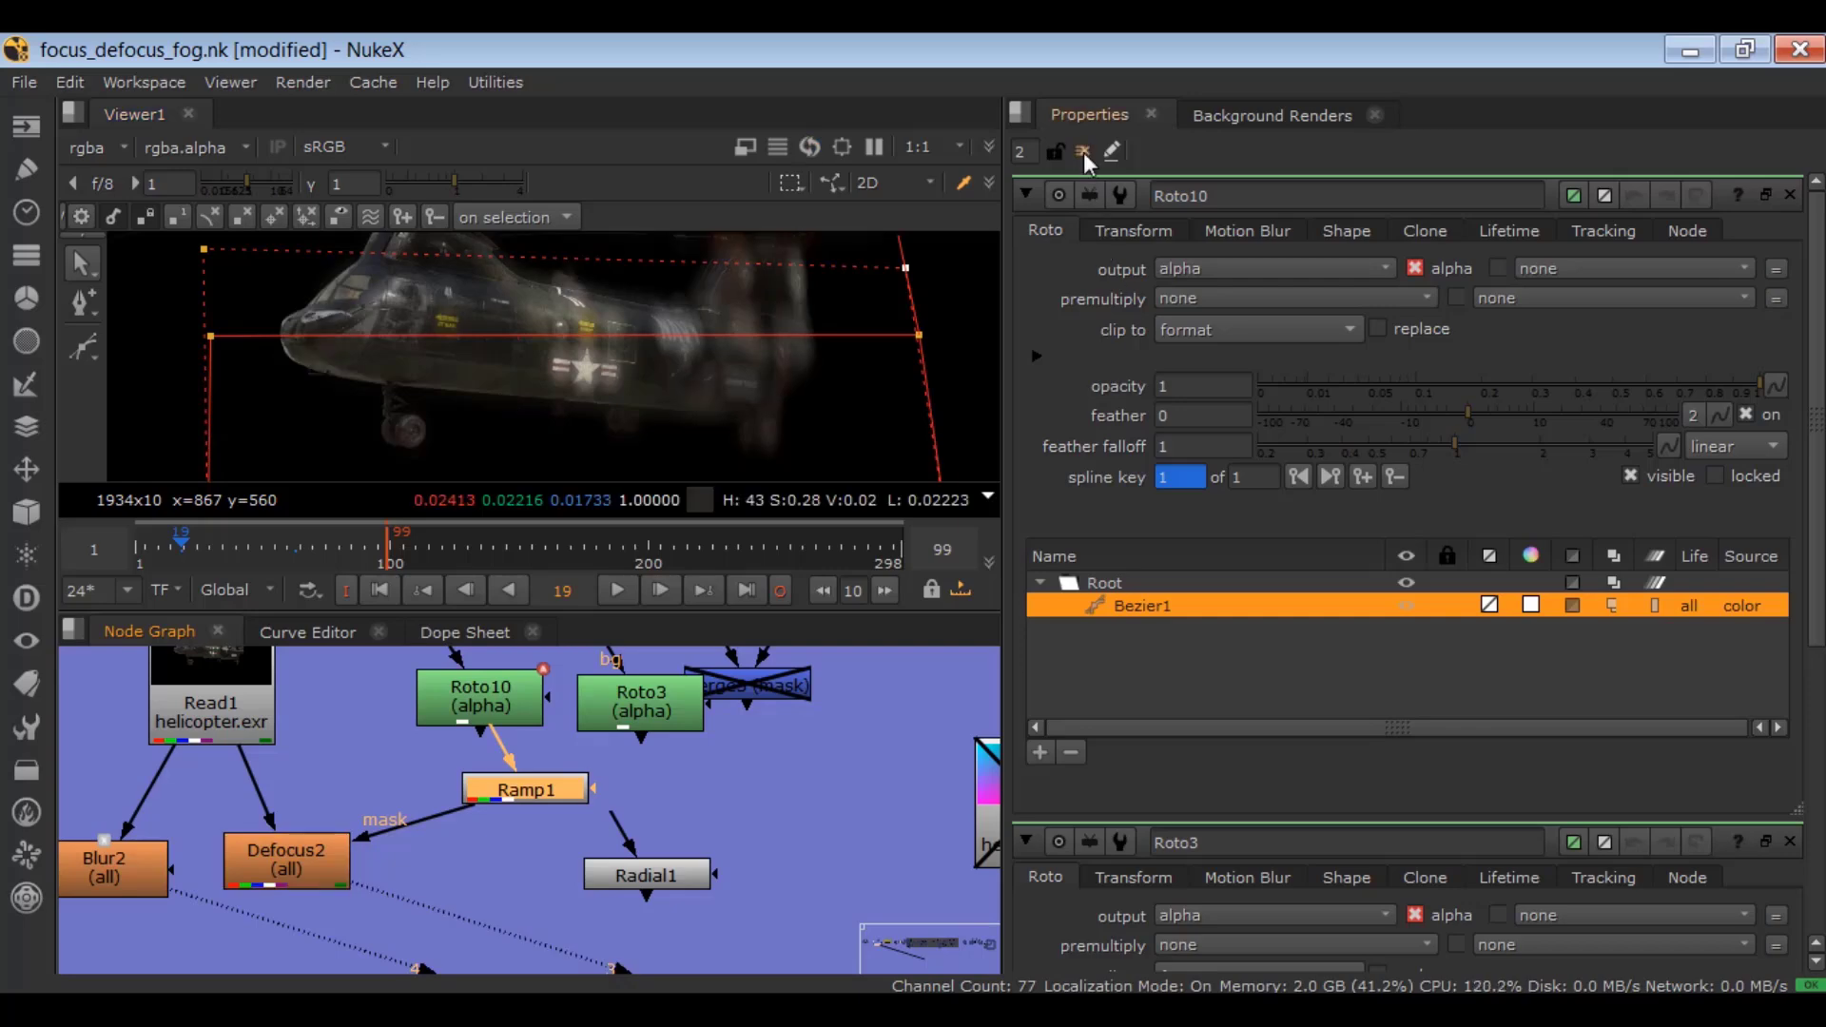
double_click(499, 788)
key(space)
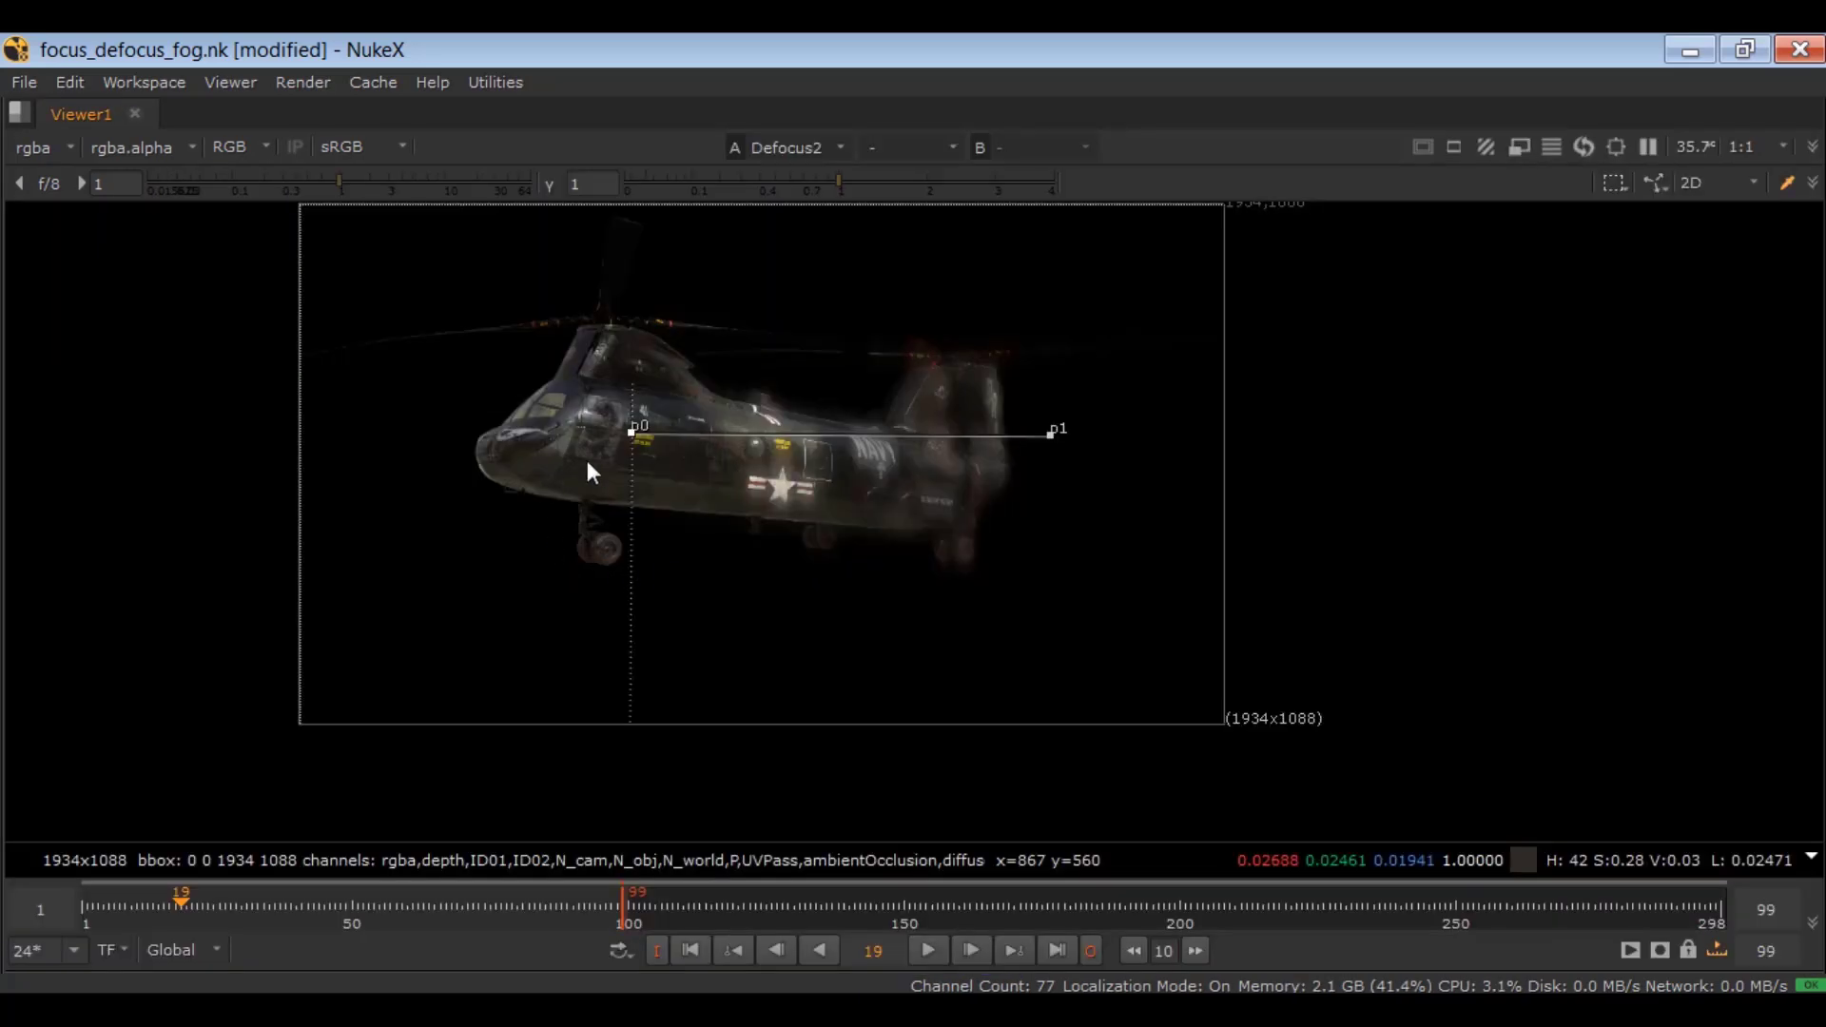
scroll(608, 447, up, 2)
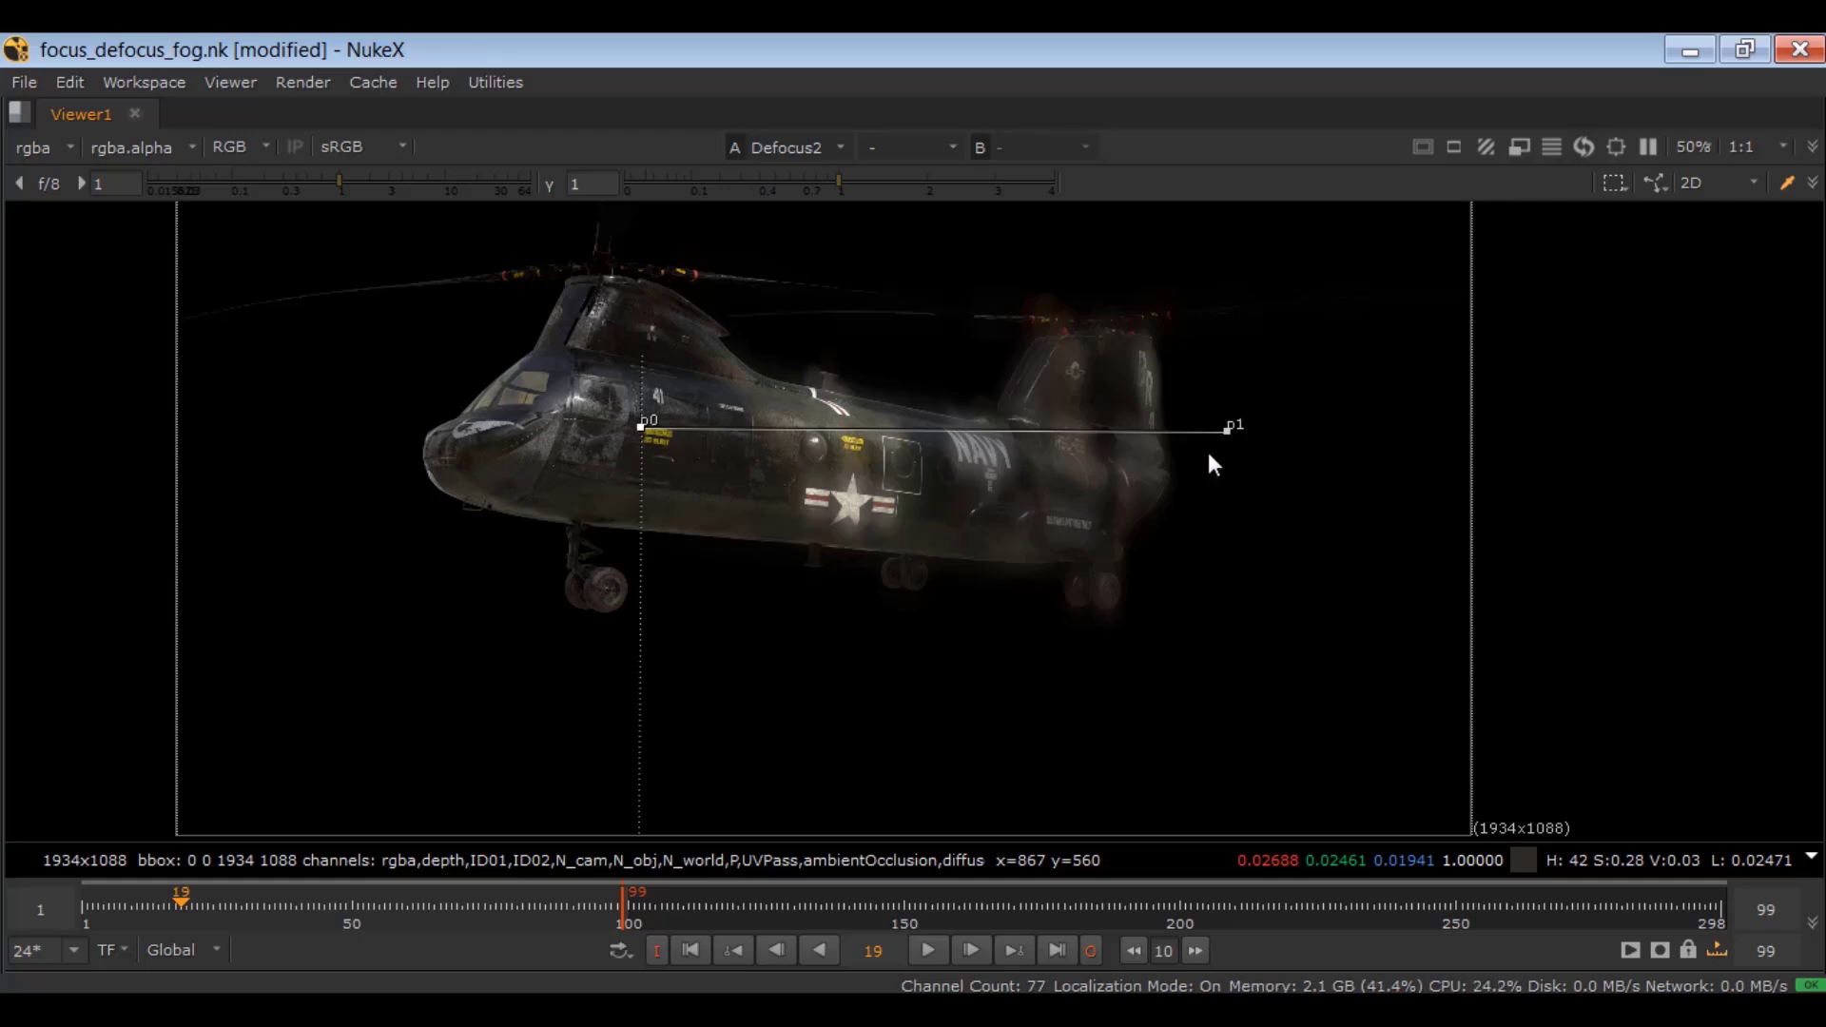
- Place a Radial node below Ramp3, connect the Defocus2 mask input to it and show only its properties
key(space)
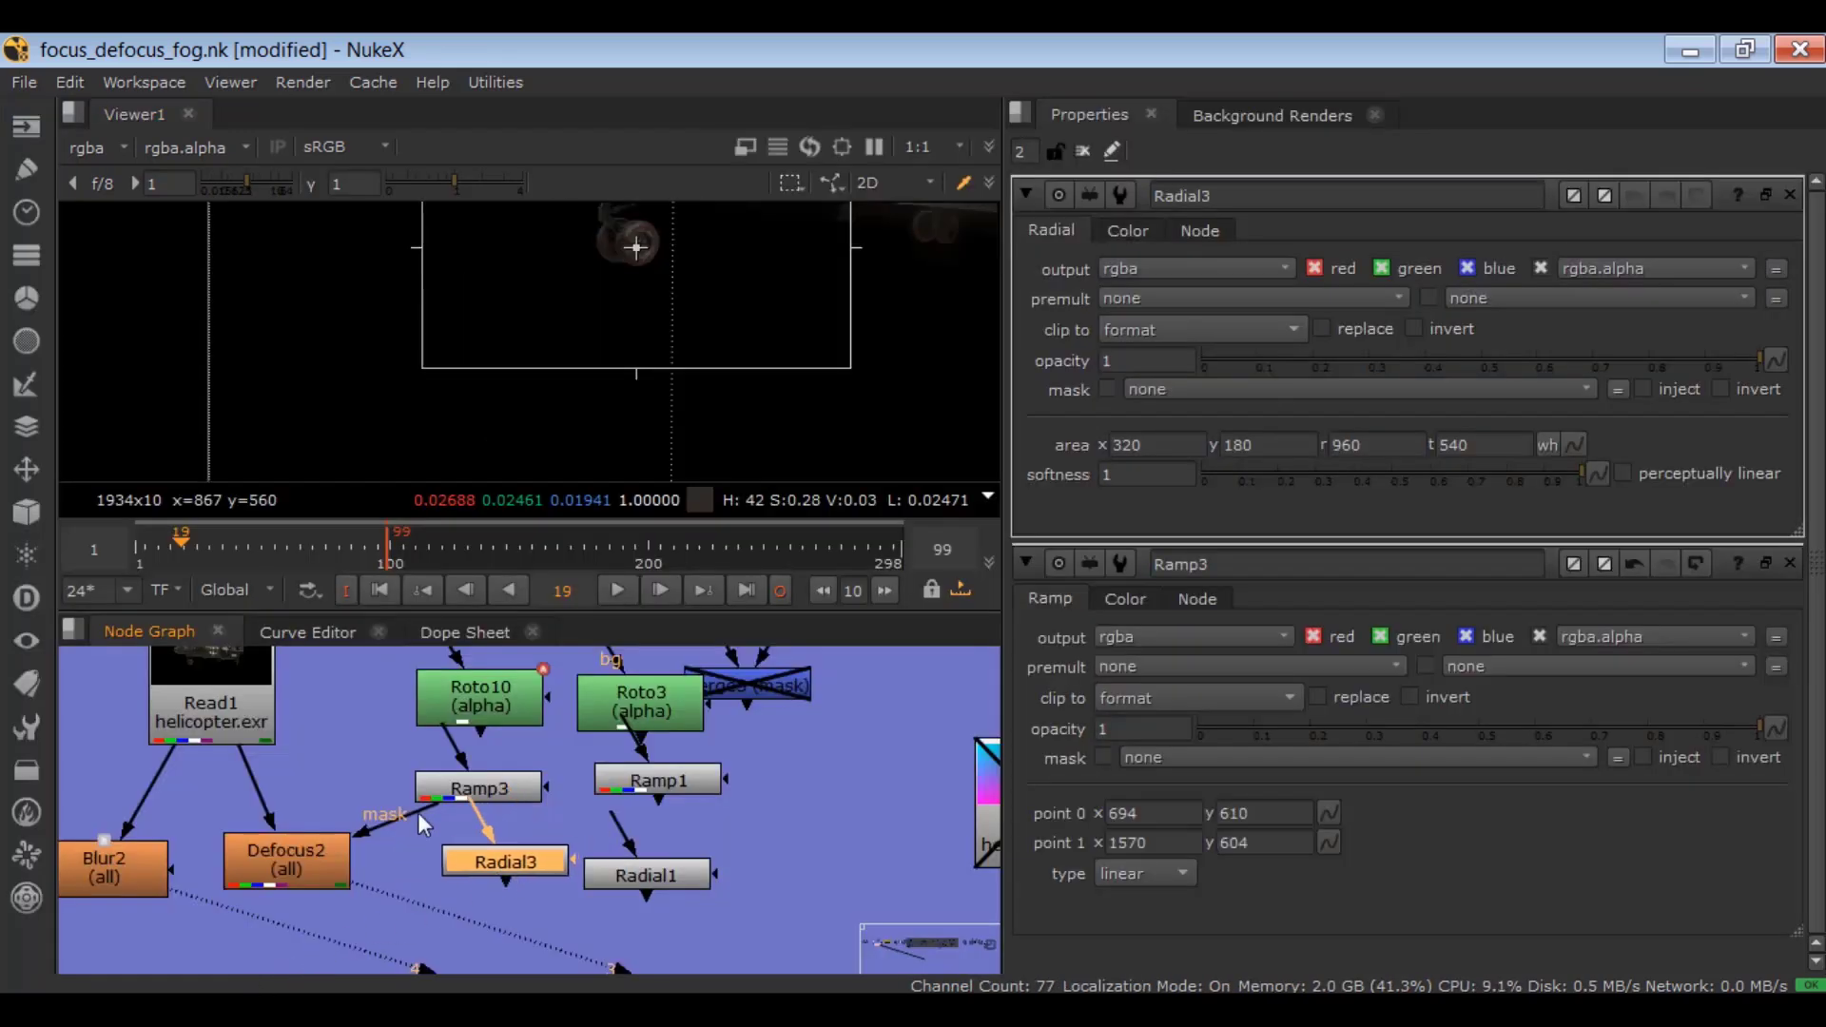
click(489, 873)
click(1082, 150)
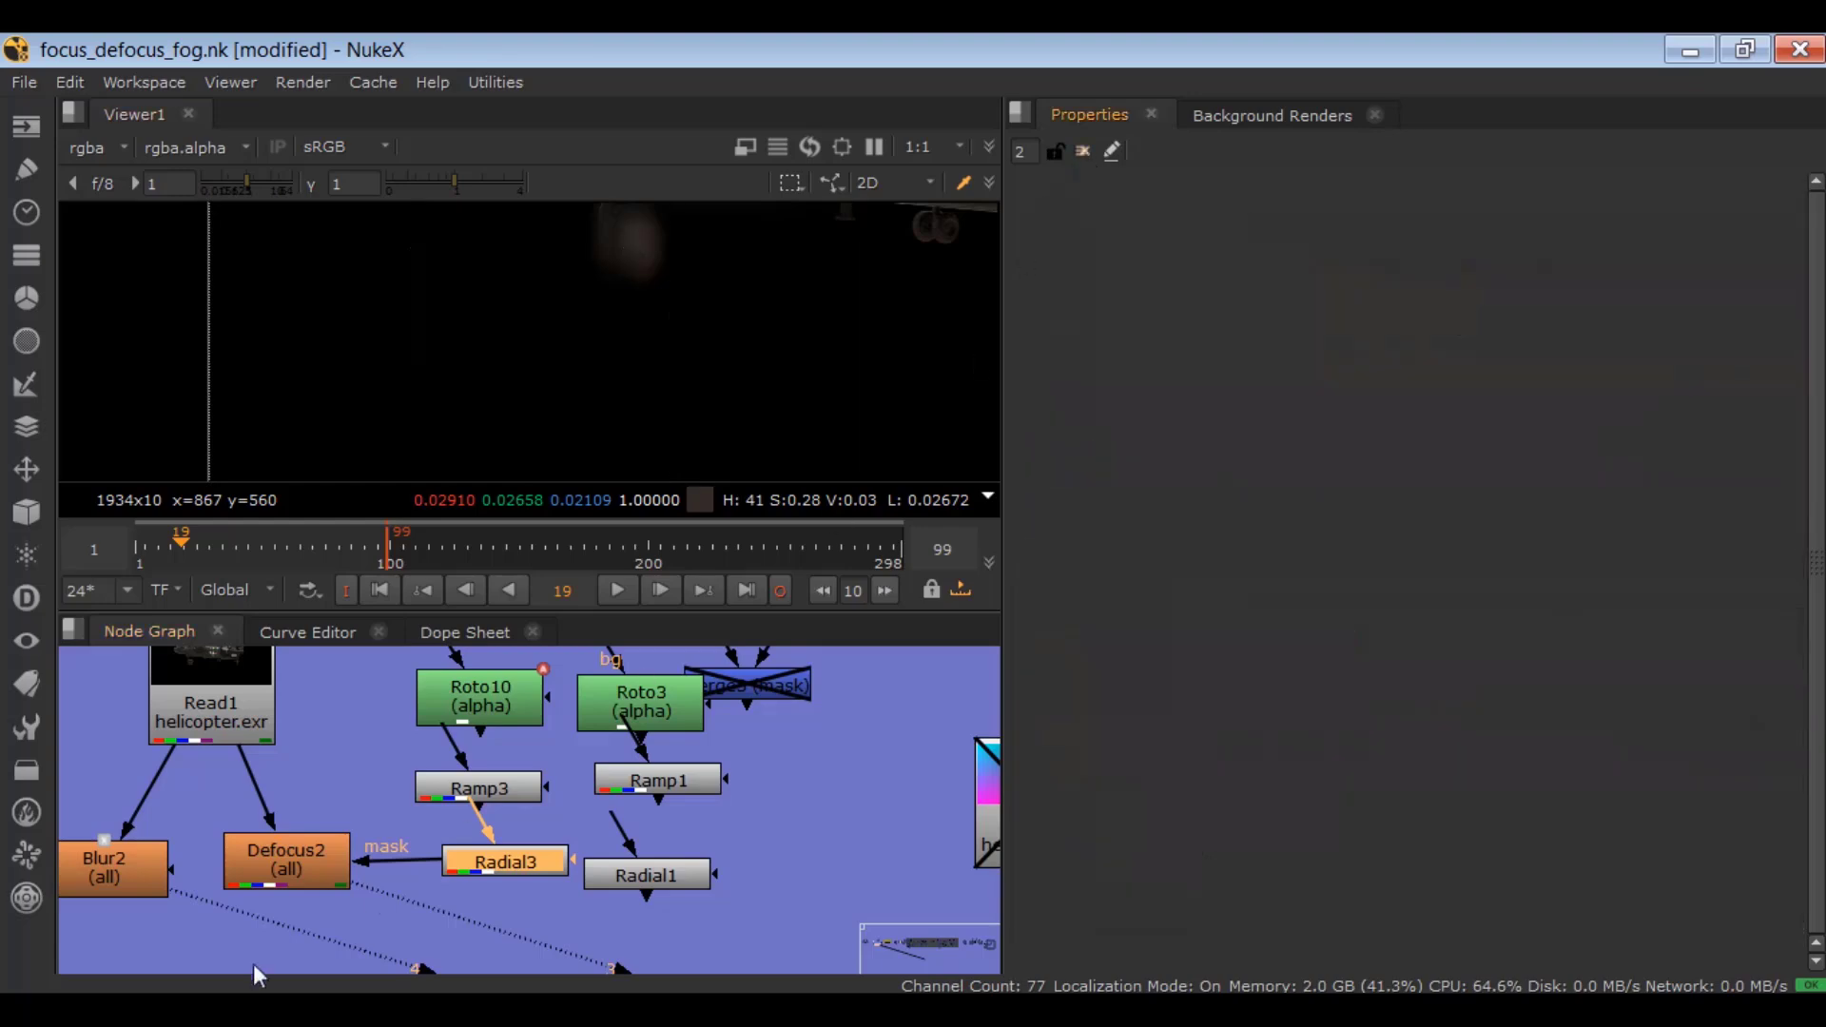
double_click(501, 864)
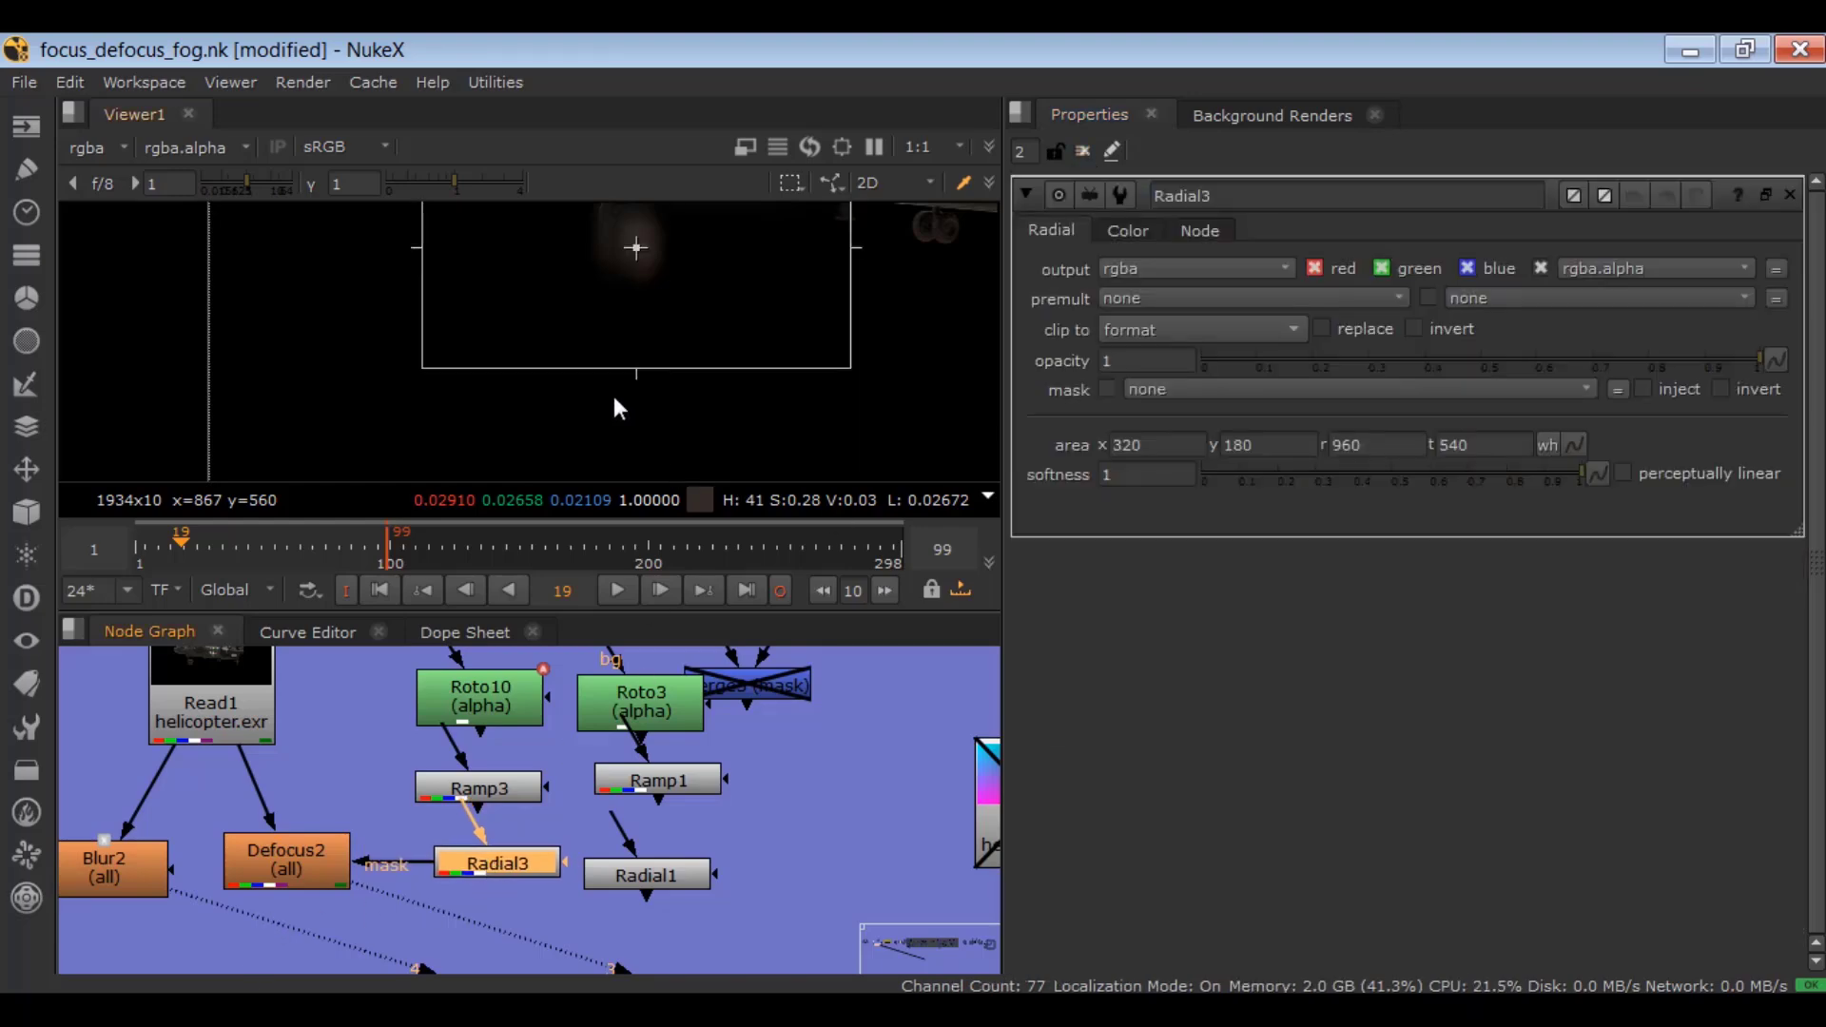
- Move the Radial3 shape from the front wheels onto the middle of the fuselage, giving area 704, 404, 1344, 764
key(space)
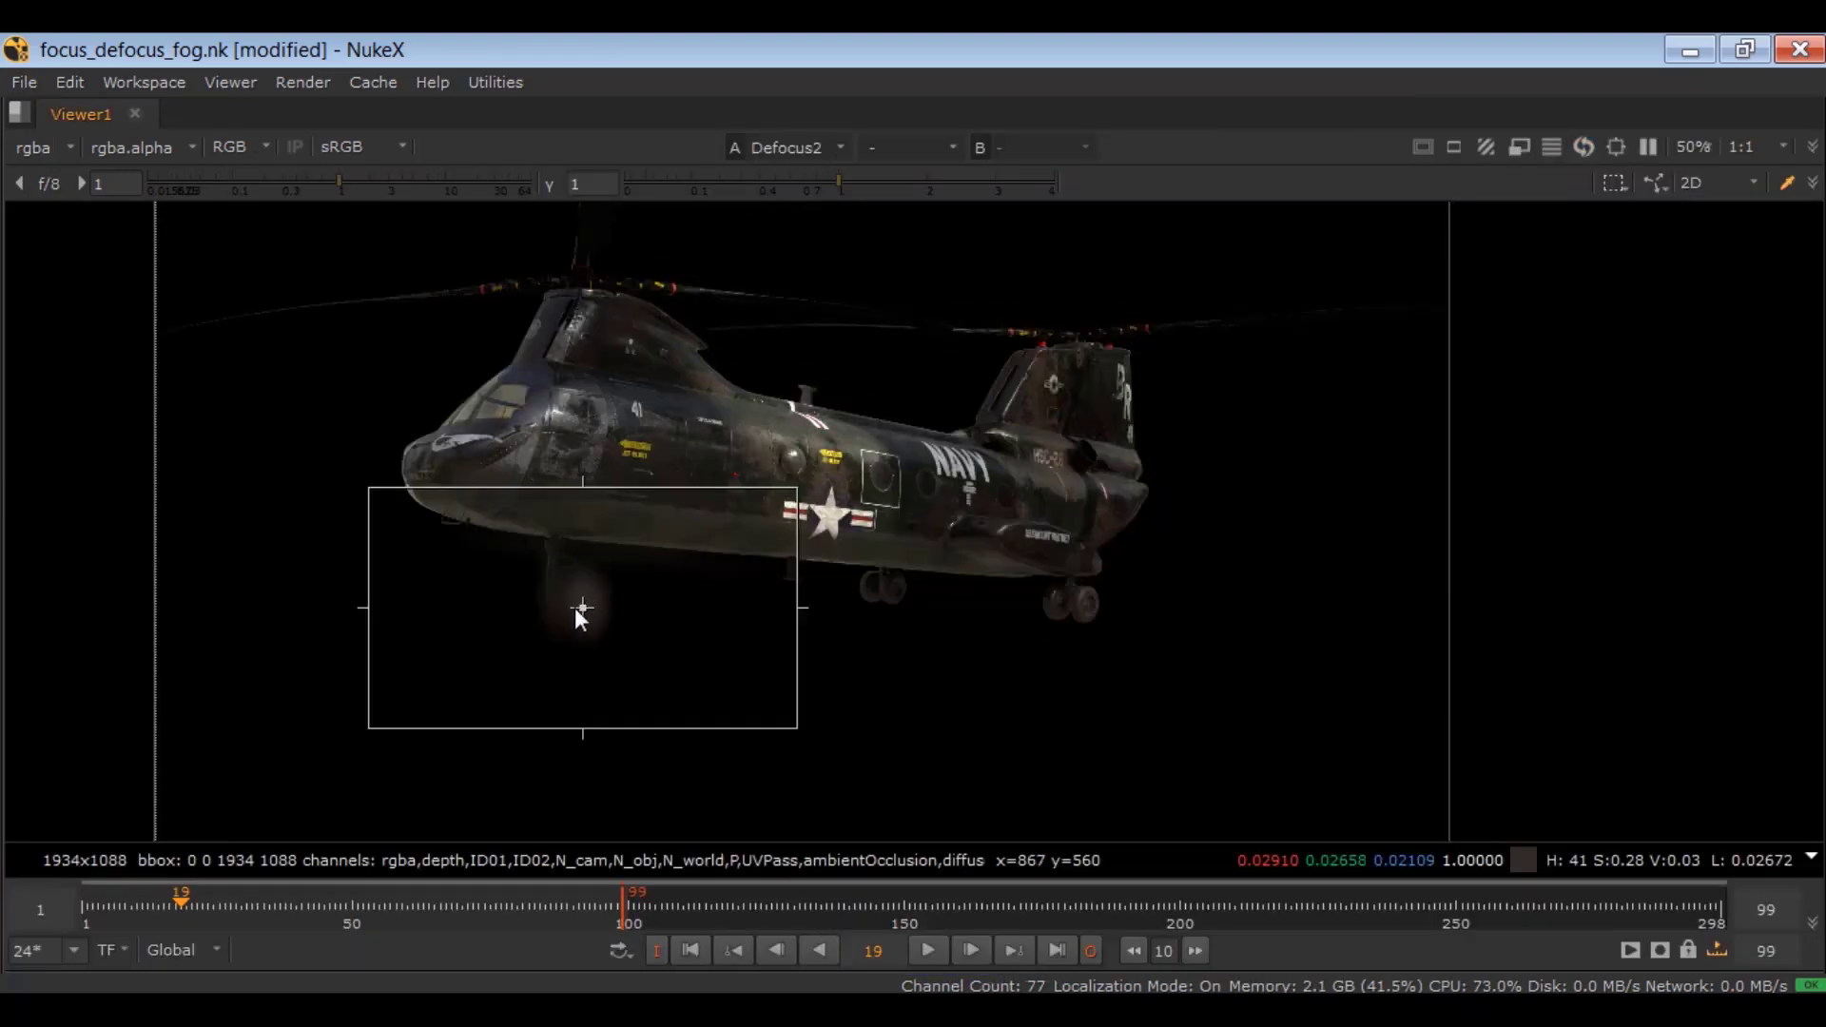
scroll(574, 608, down, 3)
drag(584, 607, 734, 519)
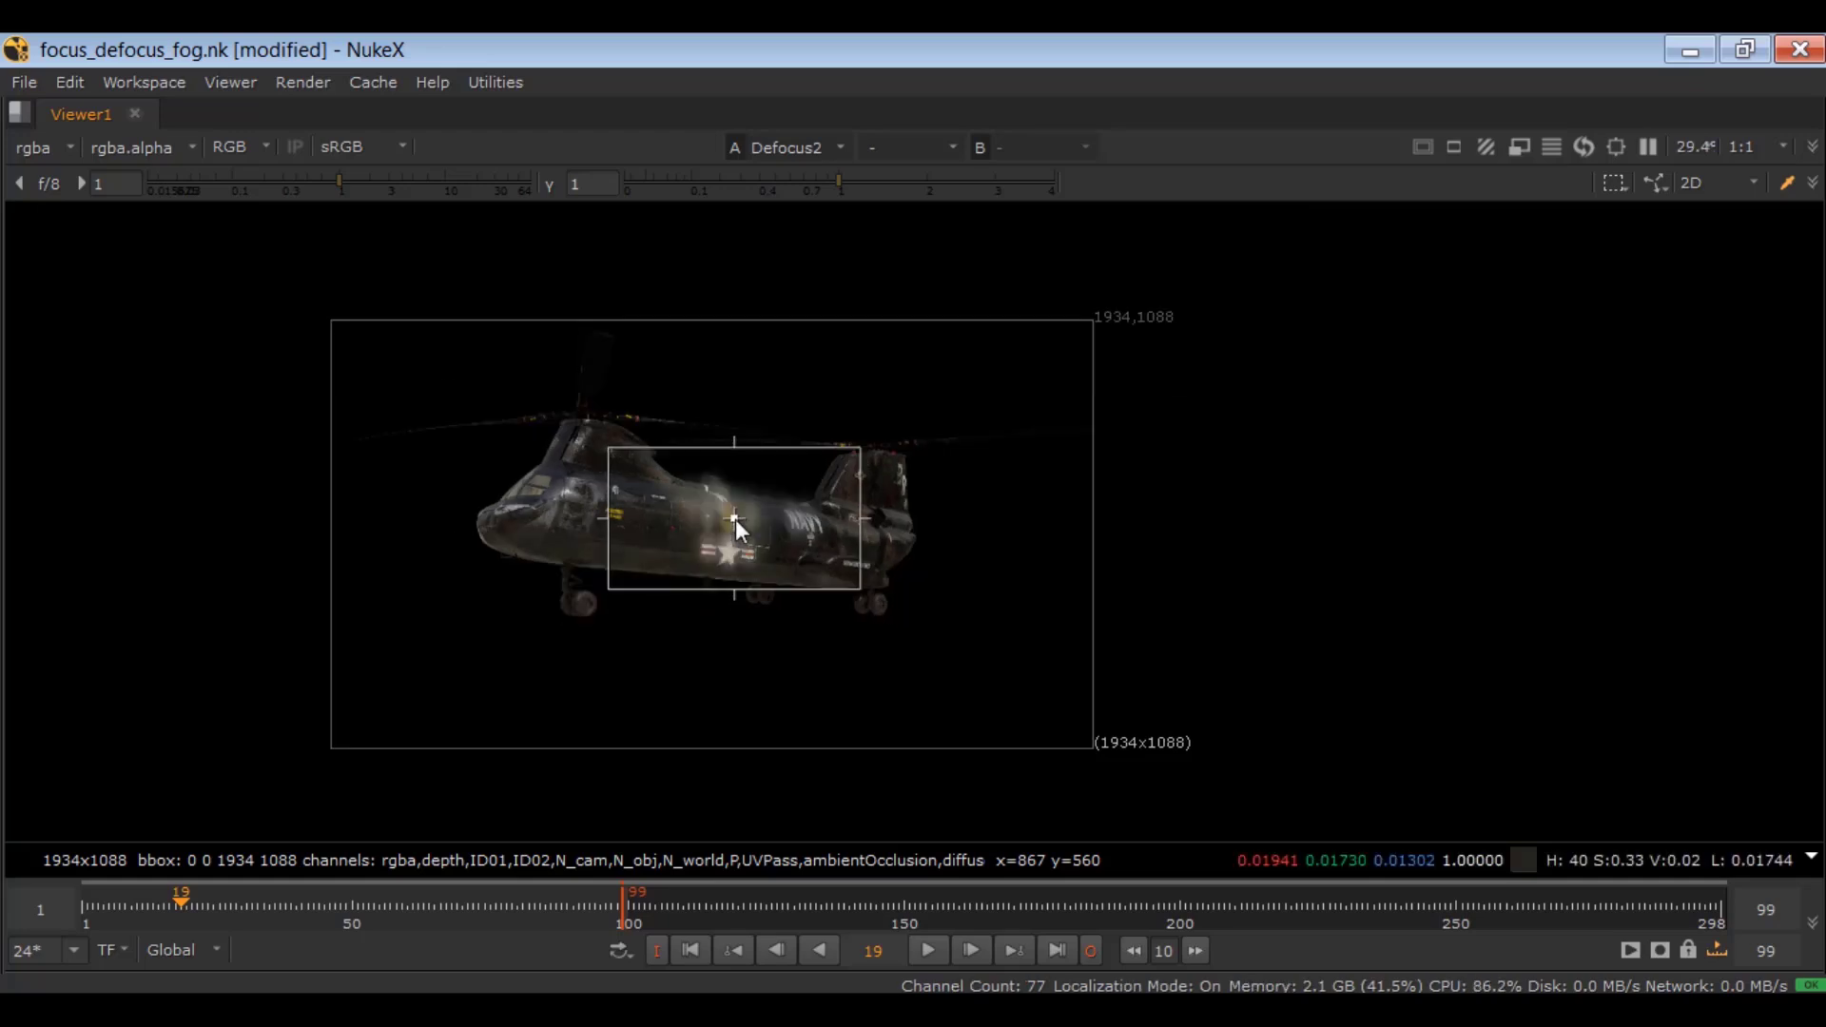
- View the Radial3 output itself and shift its ellipse to area 536, 260, 1176, 620
key(space)
scroll(647, 361, down, 5)
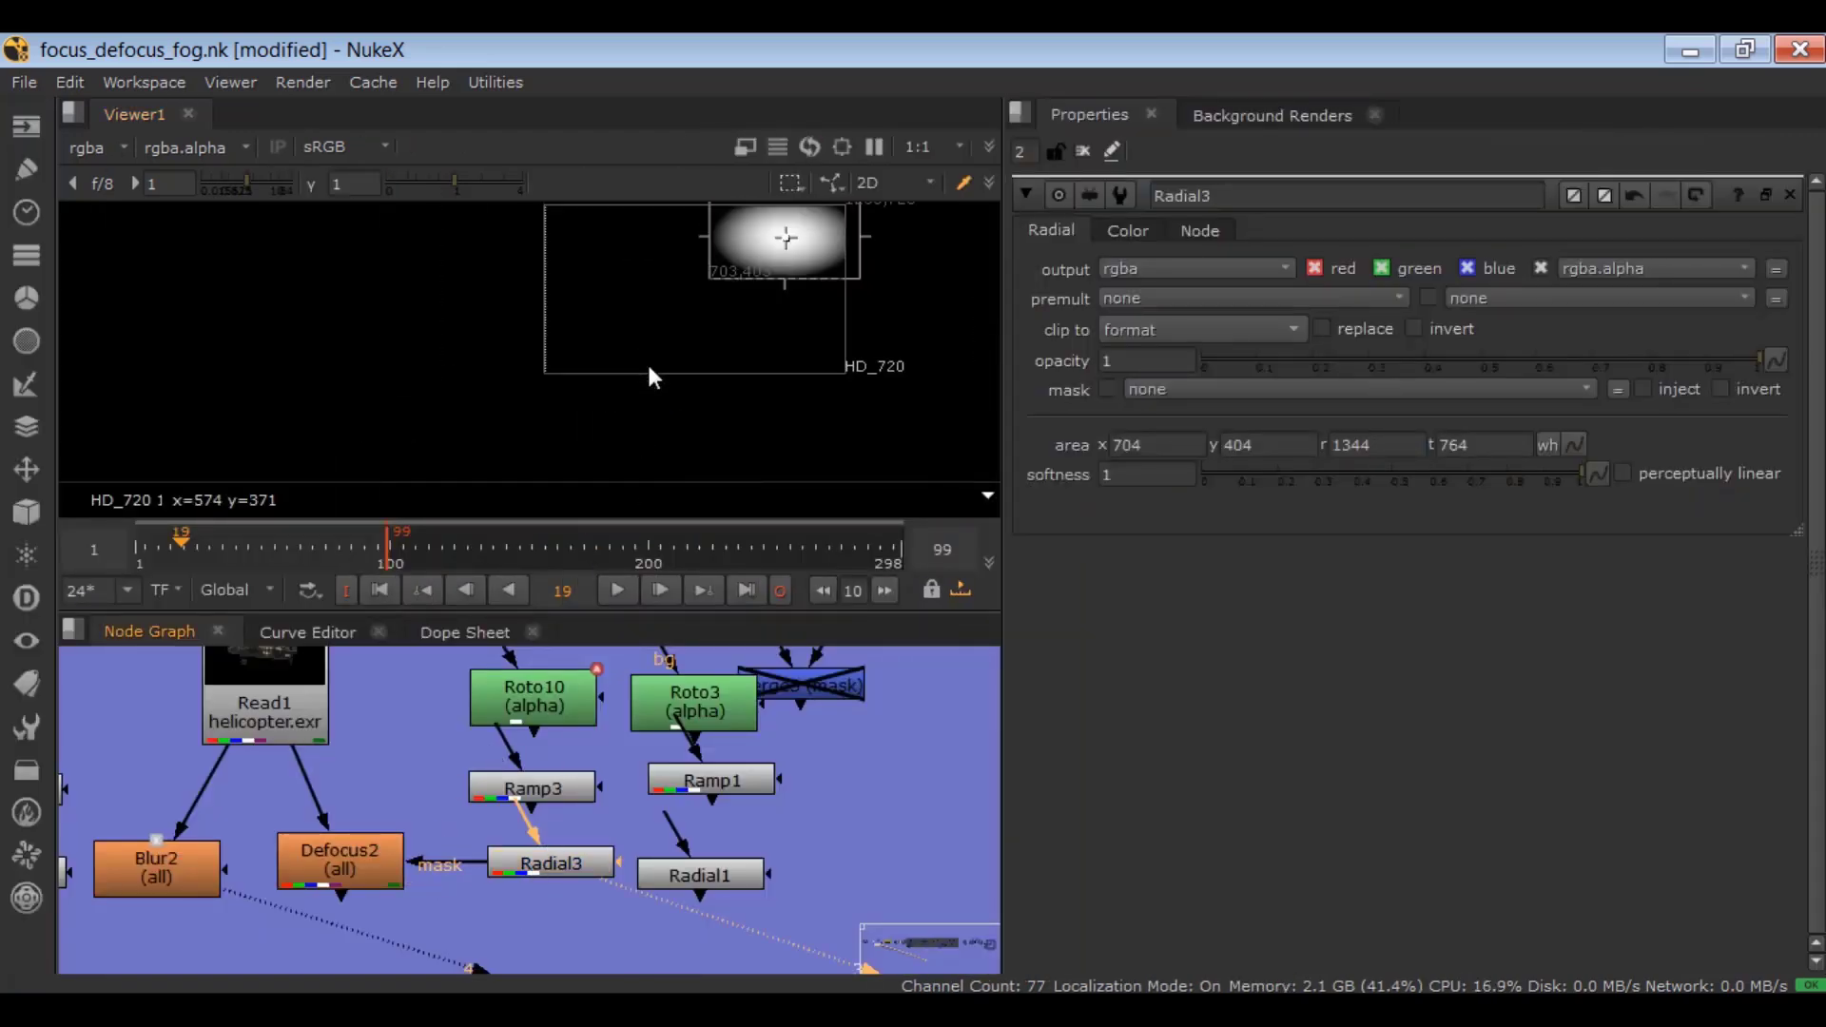
middle_drag(725, 287, 659, 358)
scroll(659, 357, up, 2)
drag(740, 291, 684, 339)
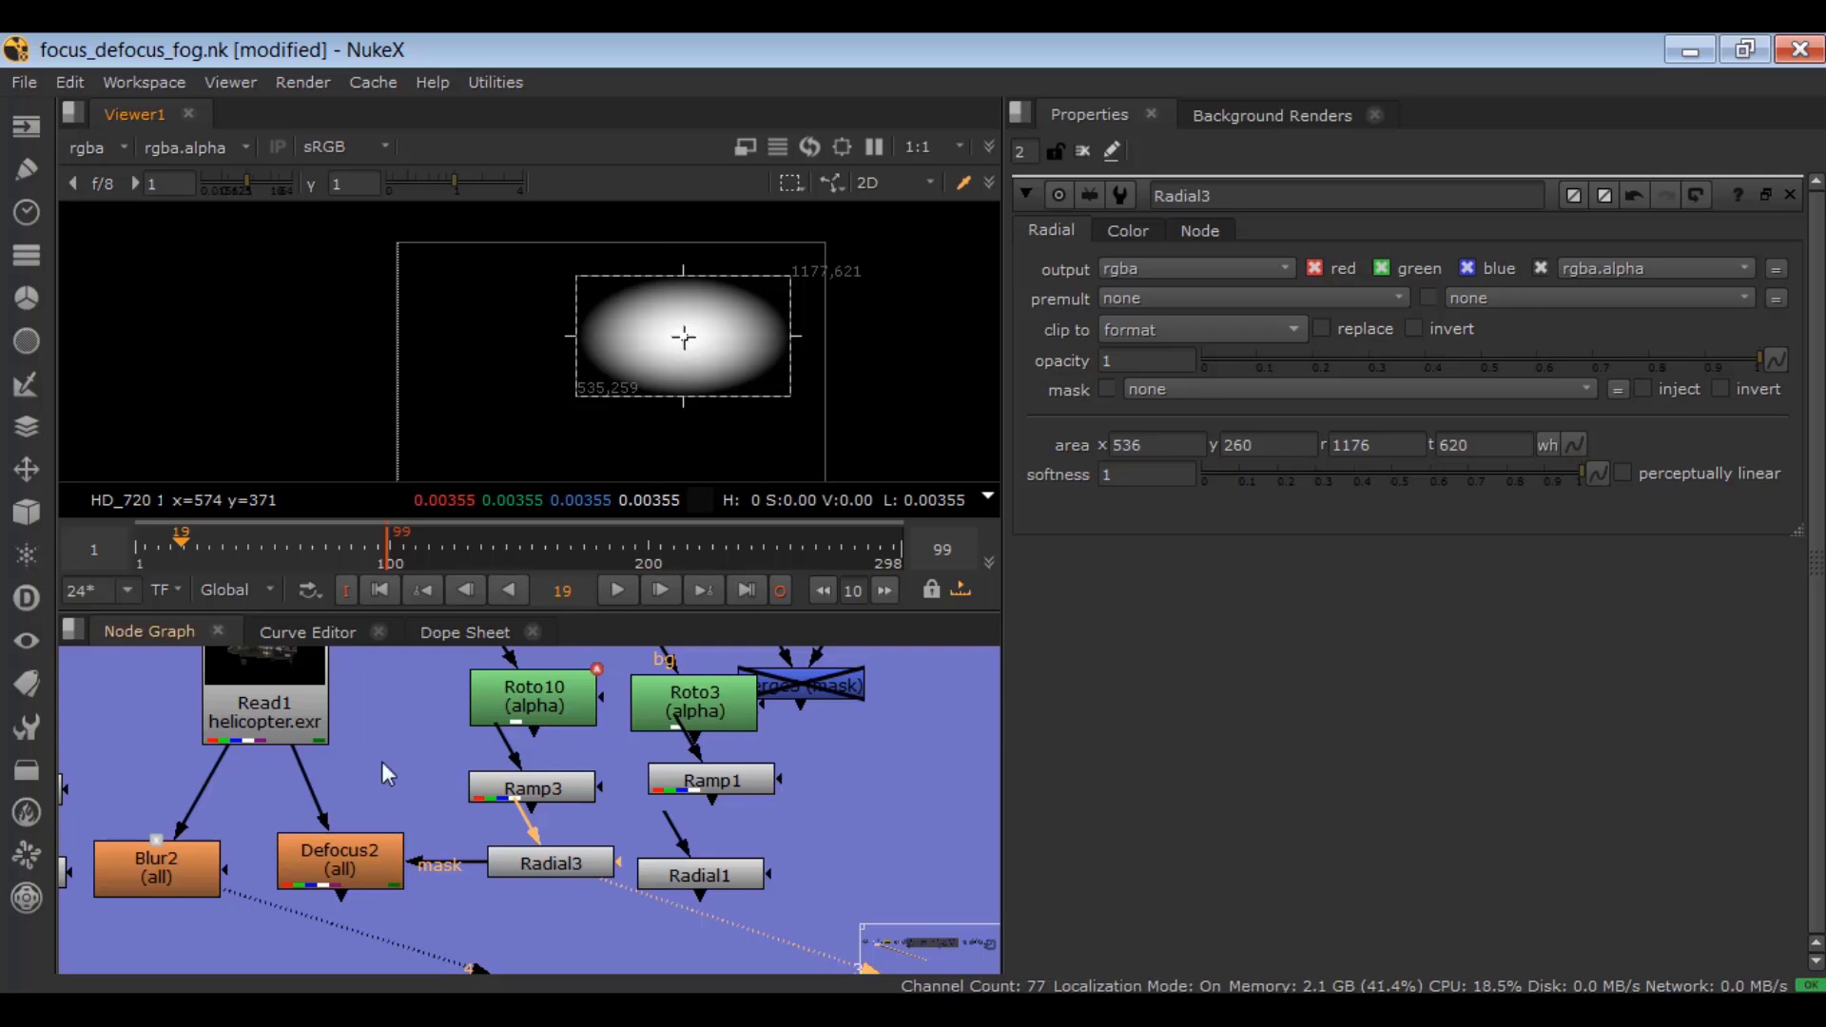
- View Defocus2 again and resize the Radial3 shape around the central fuselage to area 655, 360, 1361, 785
click(340, 854)
key(1)
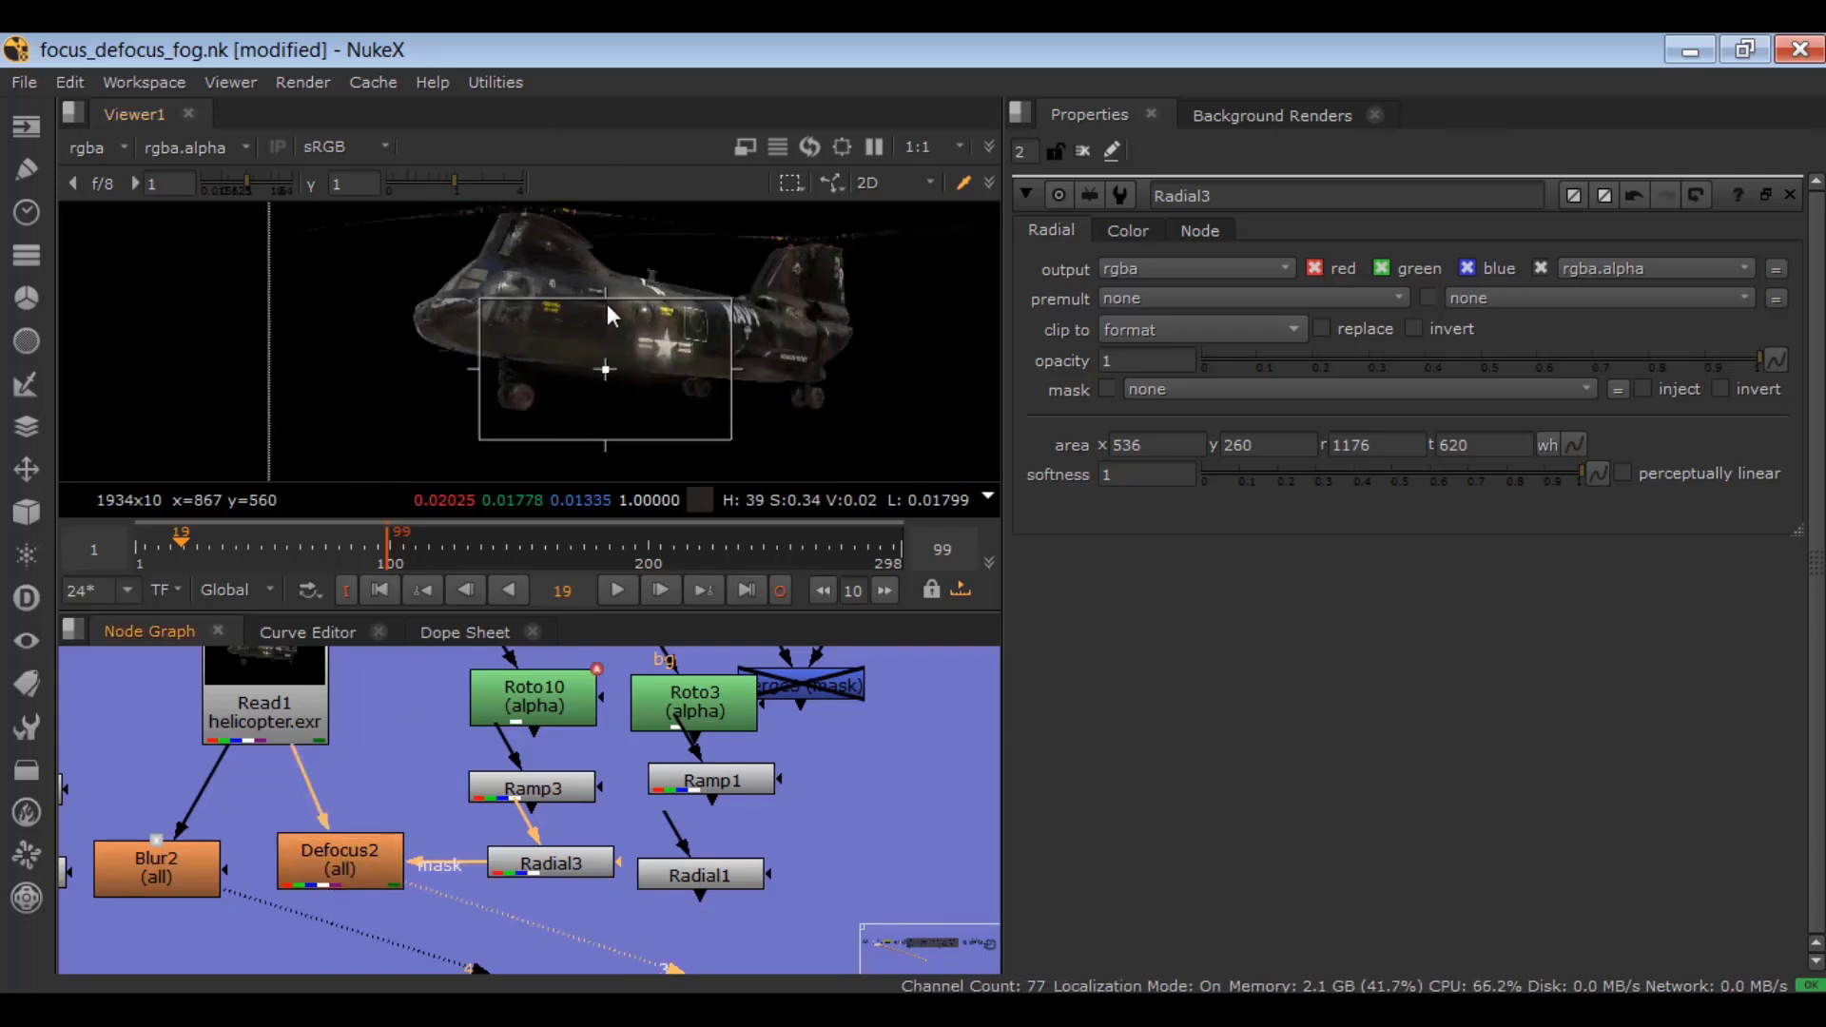
key(space)
drag(599, 468, 620, 340)
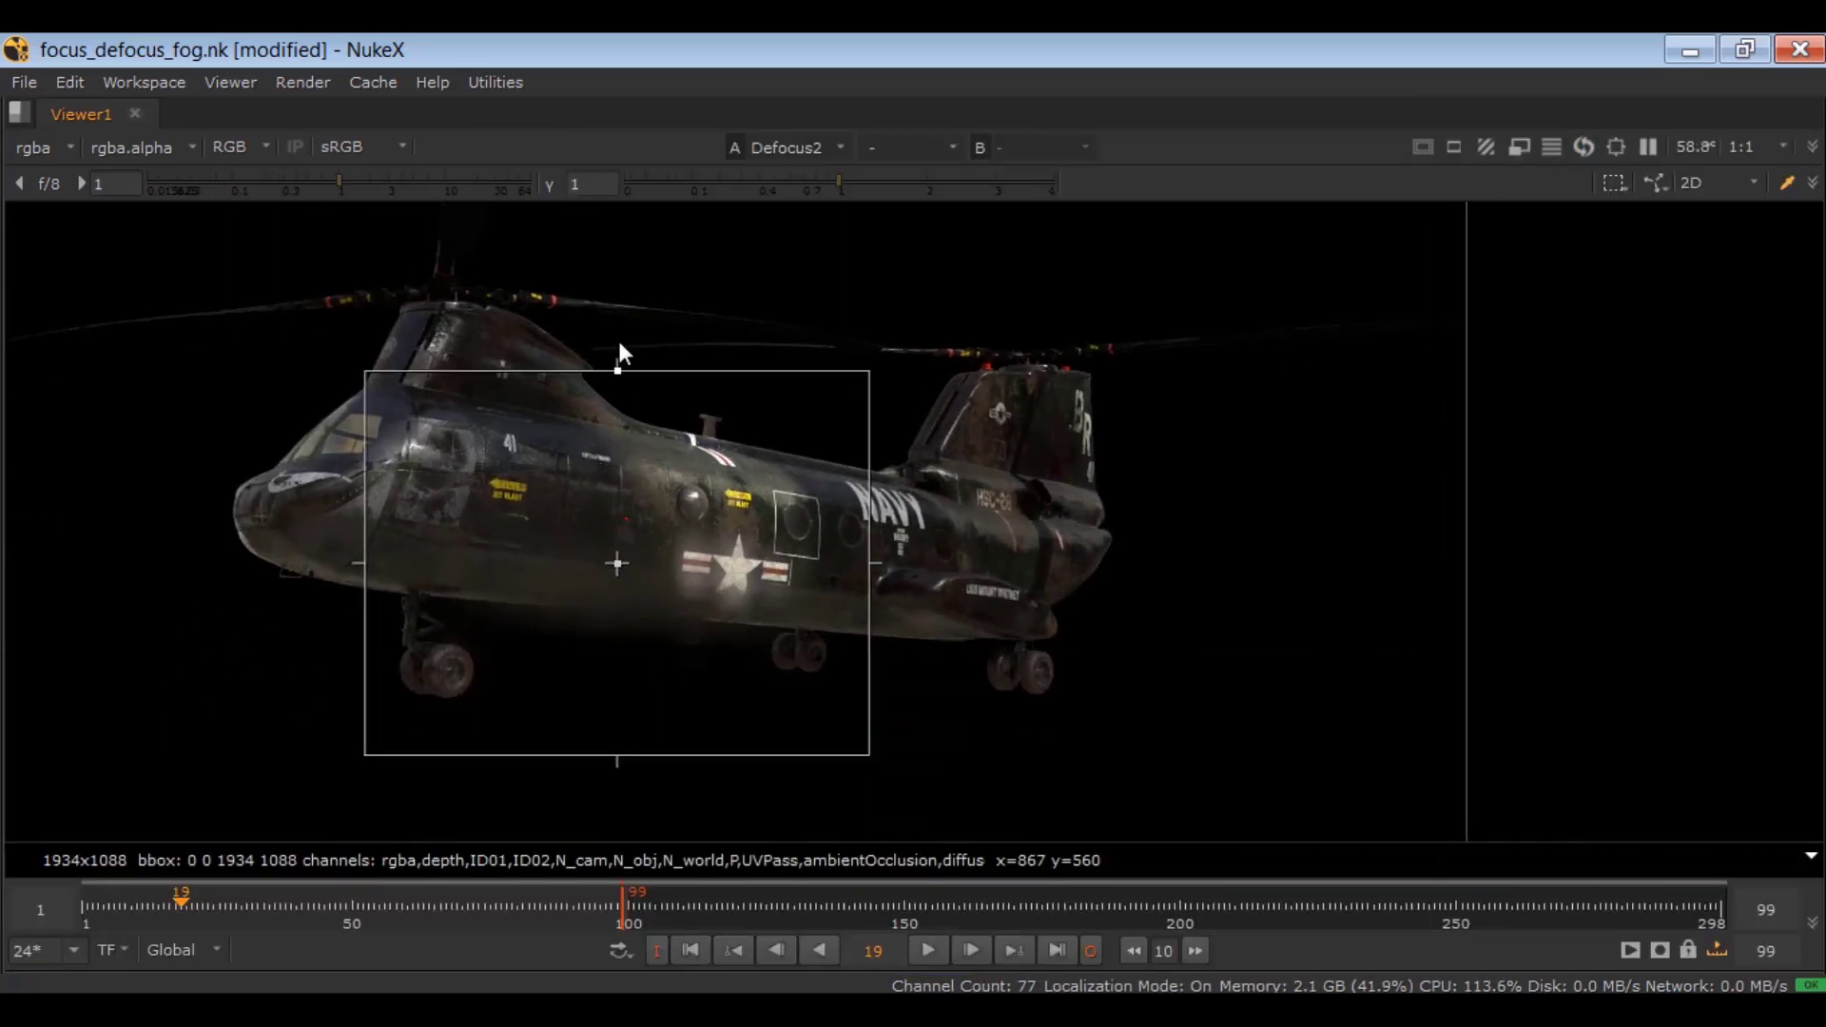
drag(875, 542, 1015, 549)
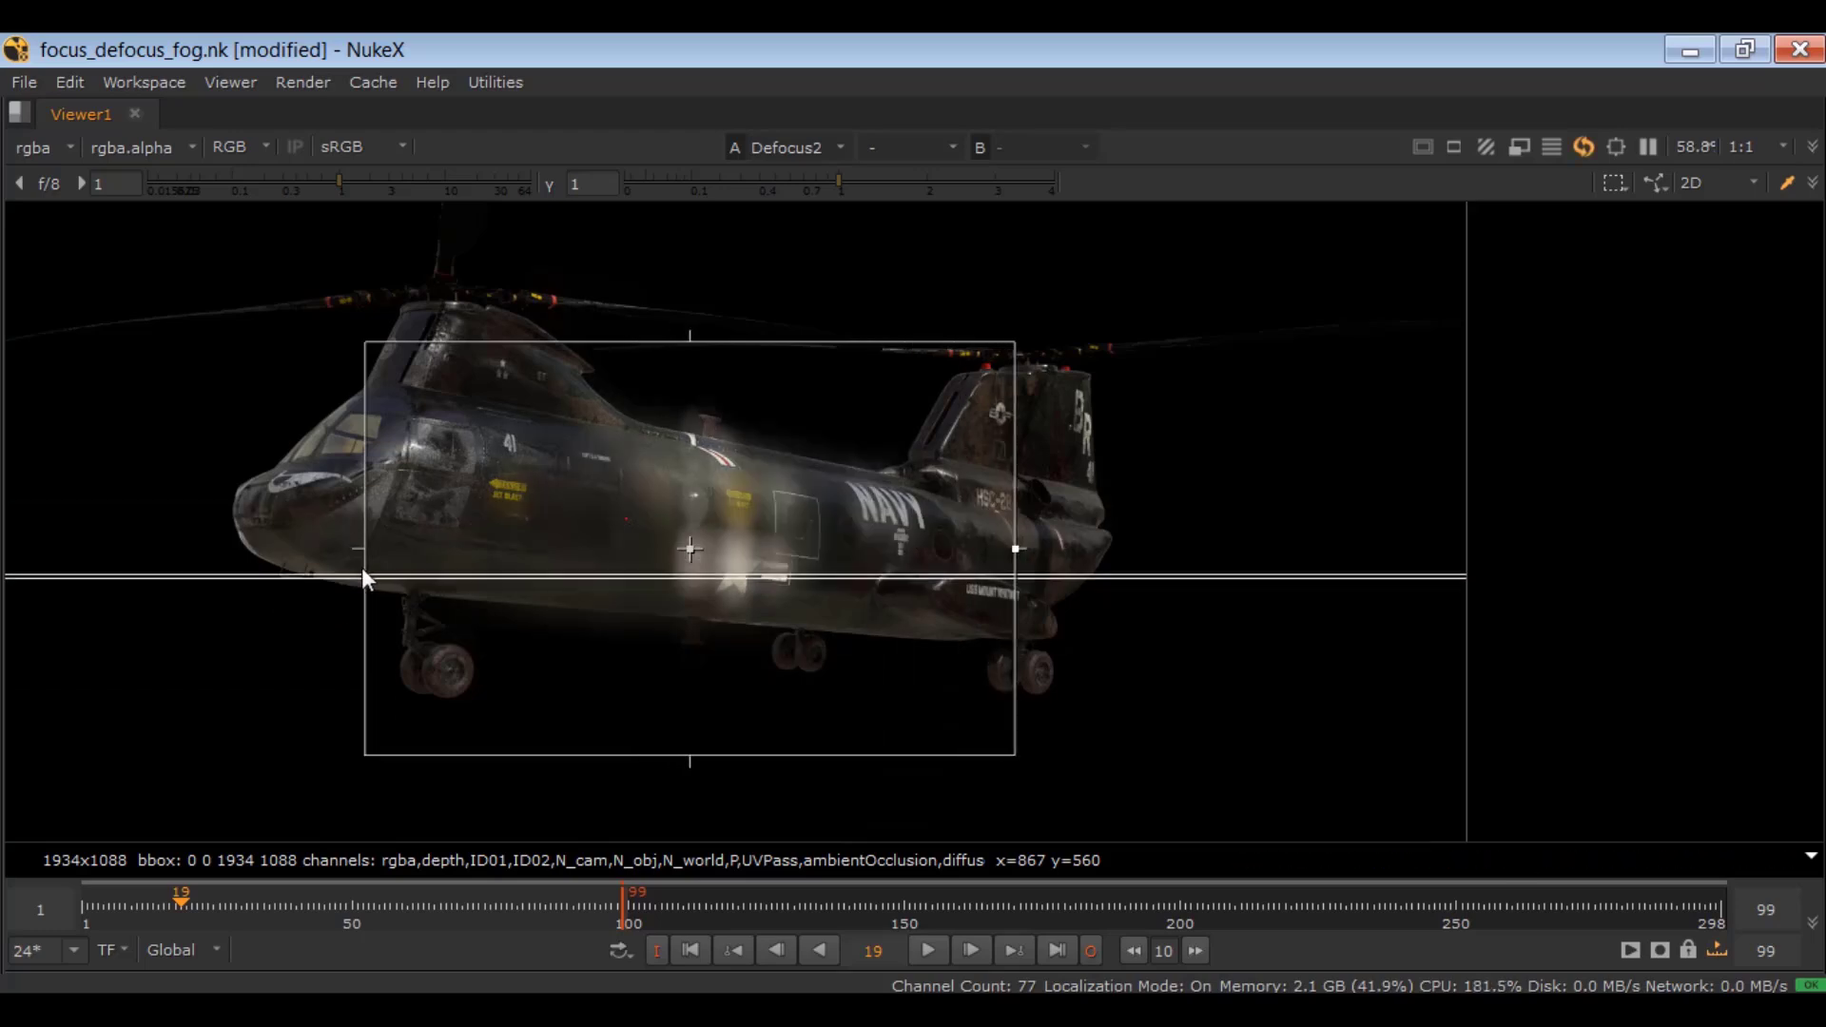
drag(363, 567, 440, 541)
drag(725, 757, 730, 681)
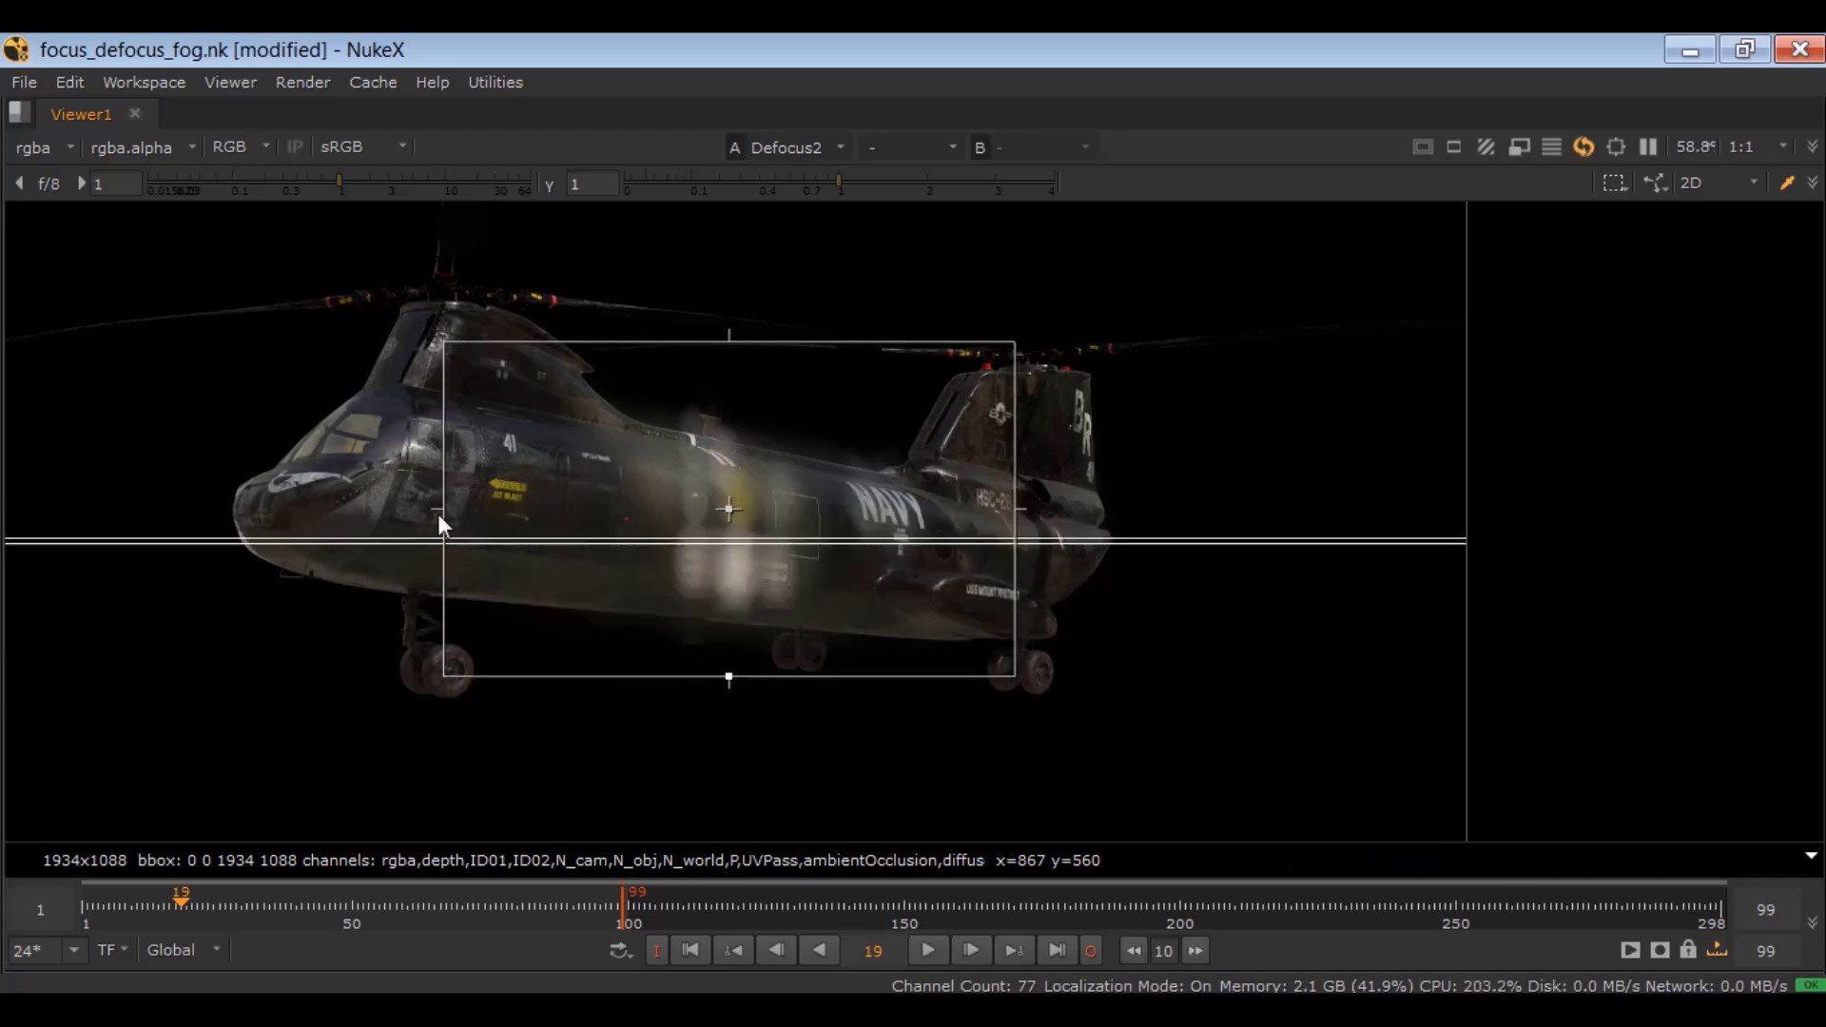
drag(440, 522, 461, 521)
- Select the Roto10, Ramp3 and Radial3 mask nodes and examine the defocused area on the fuselage up close
key(space)
scroll(361, 796, down, 5)
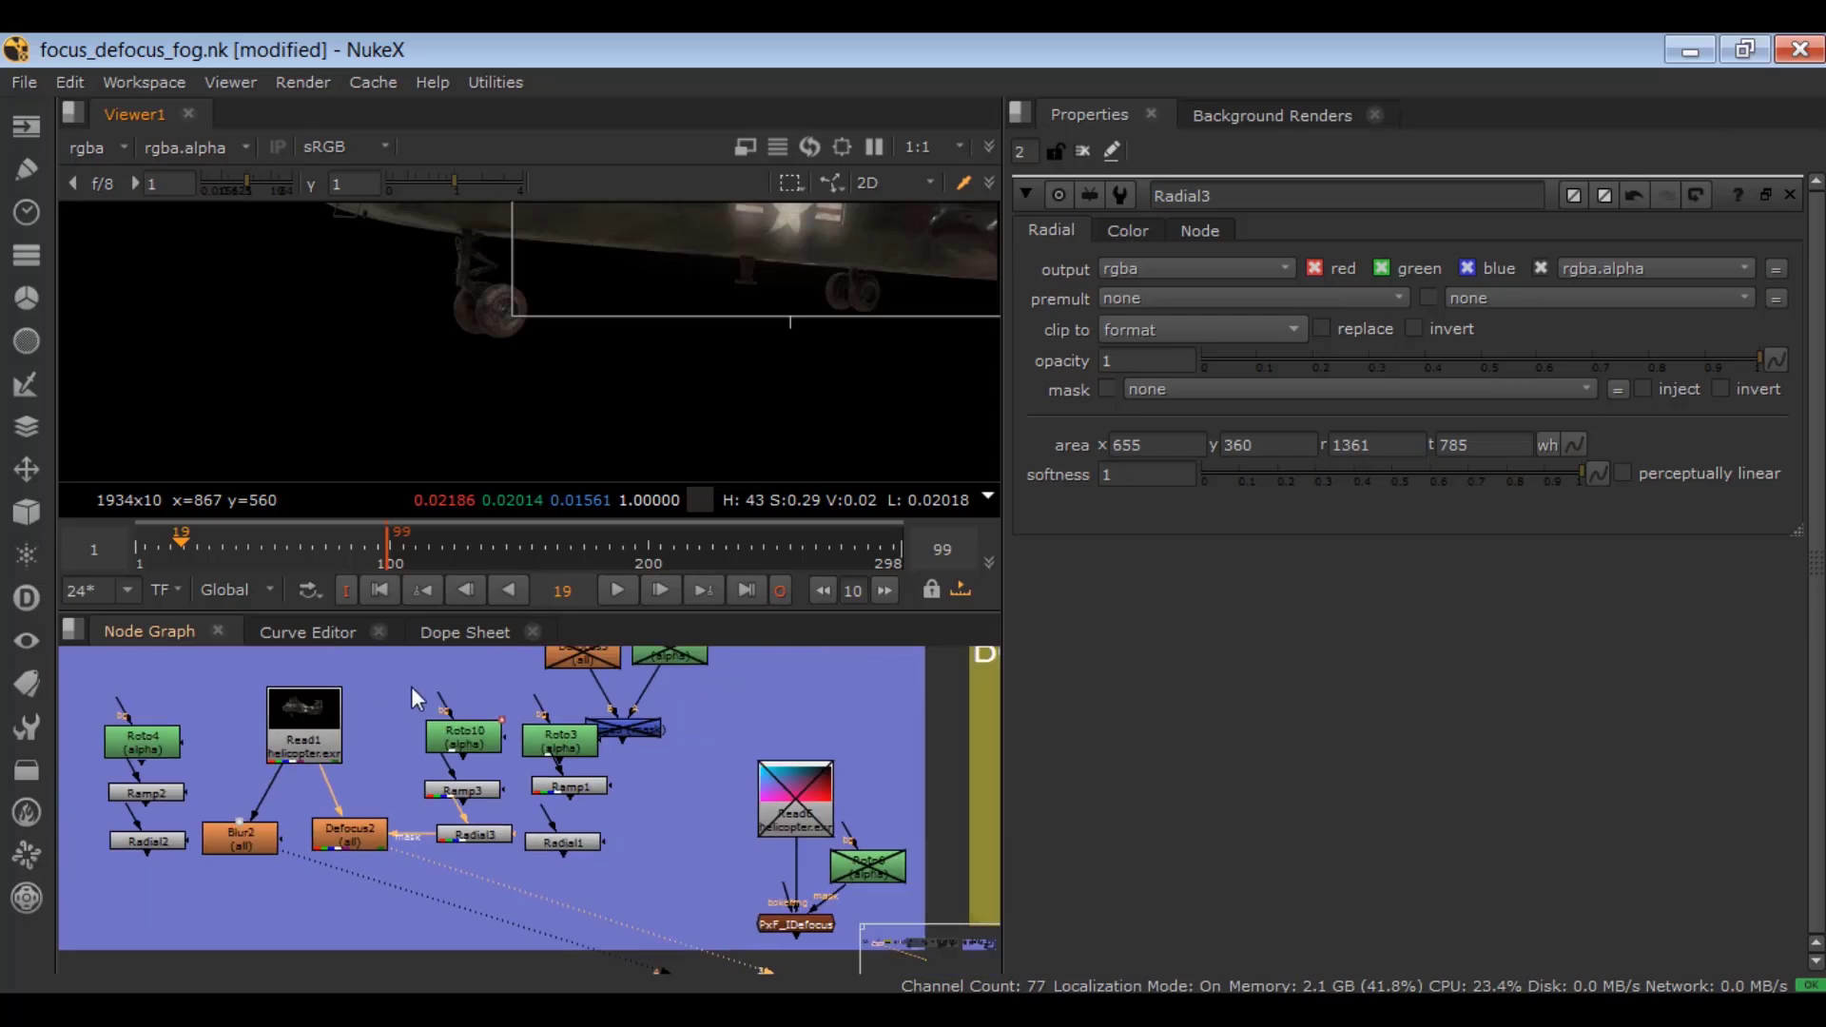
drag(410, 686, 519, 879)
scroll(519, 879, up, 4)
middle_drag(515, 847, 528, 866)
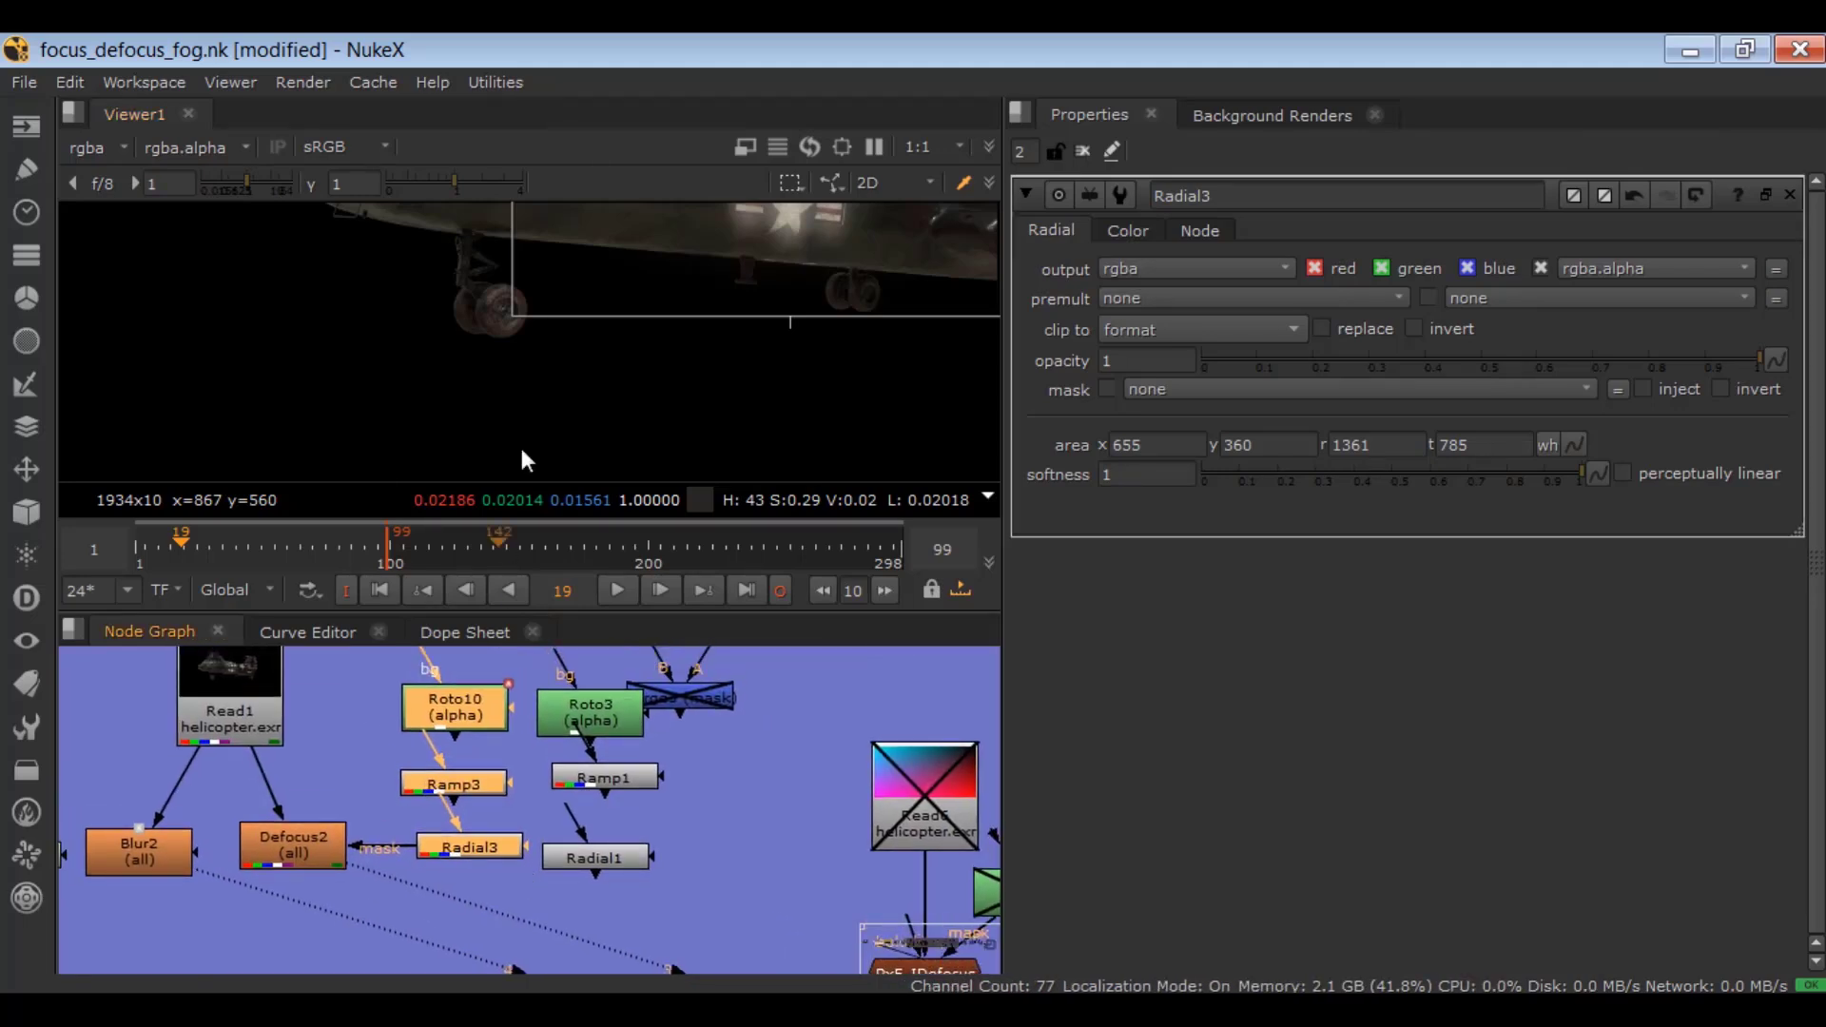
scroll(533, 409, down, 4)
scroll(542, 297, up, 7)
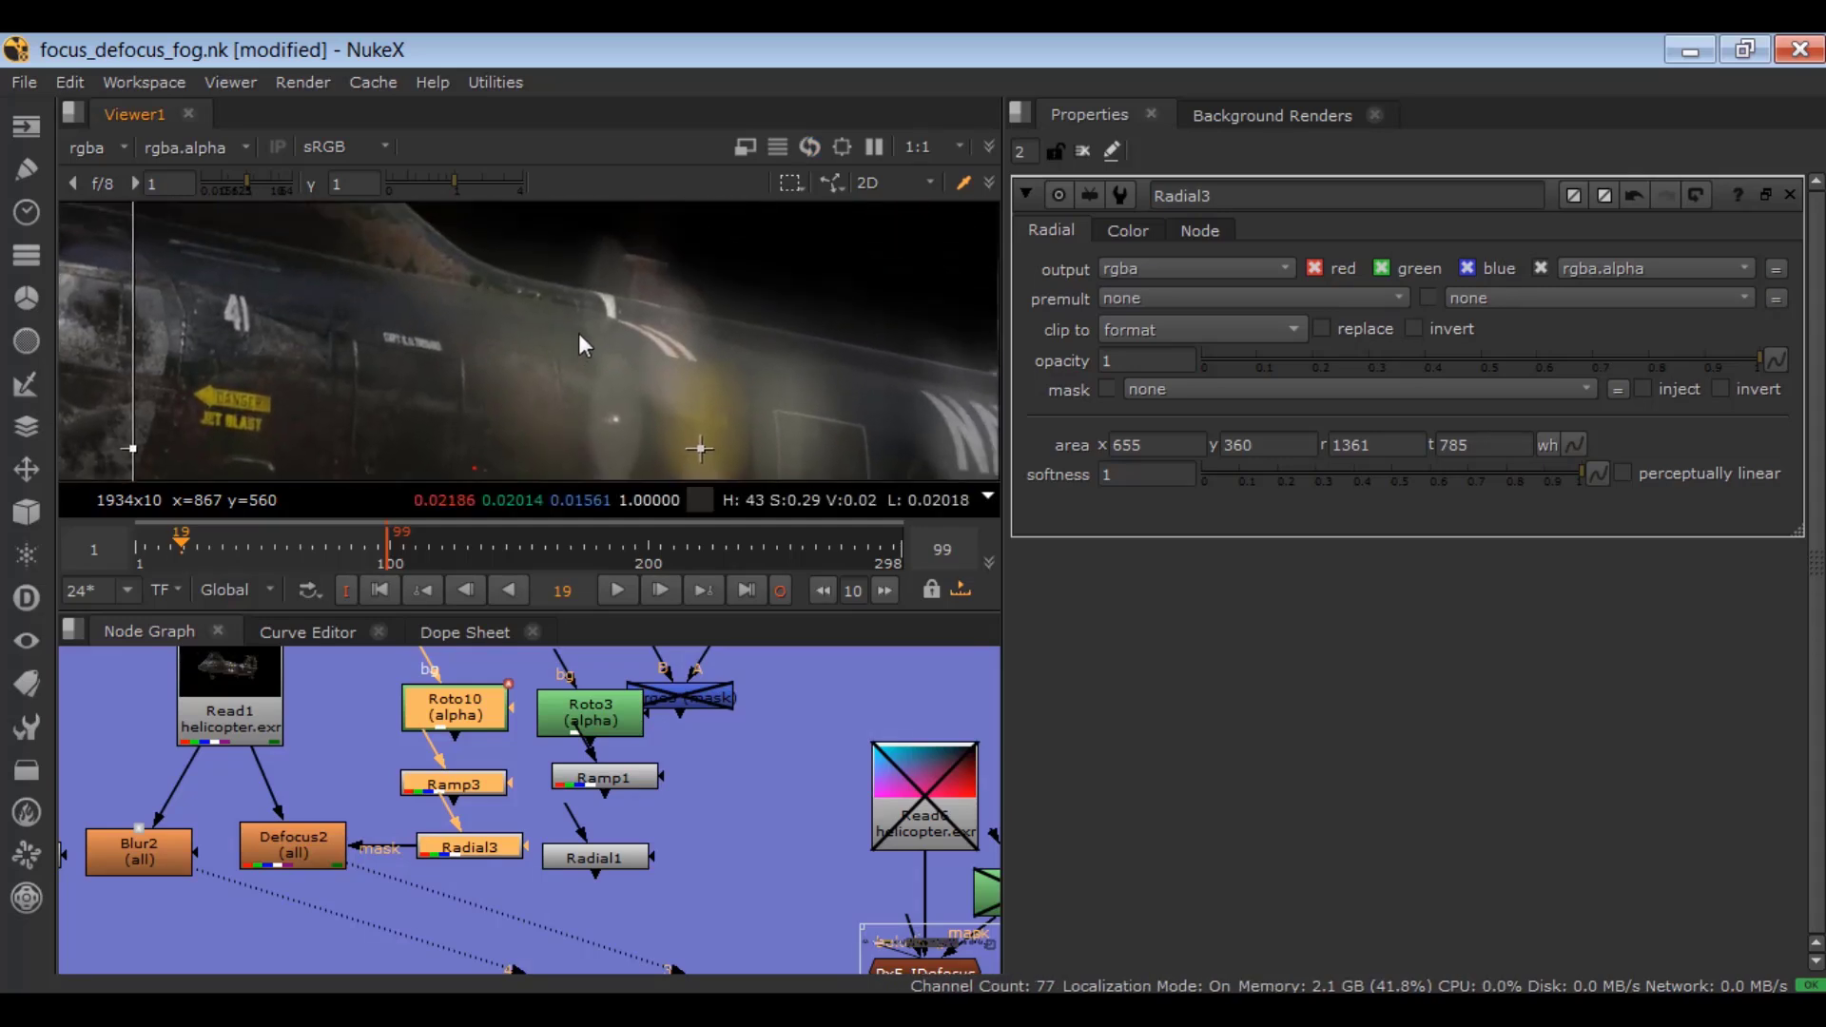
scroll(413, 863, up, 5)
- View the Blur2 output on the helicopter and close all open node properties
click(502, 854)
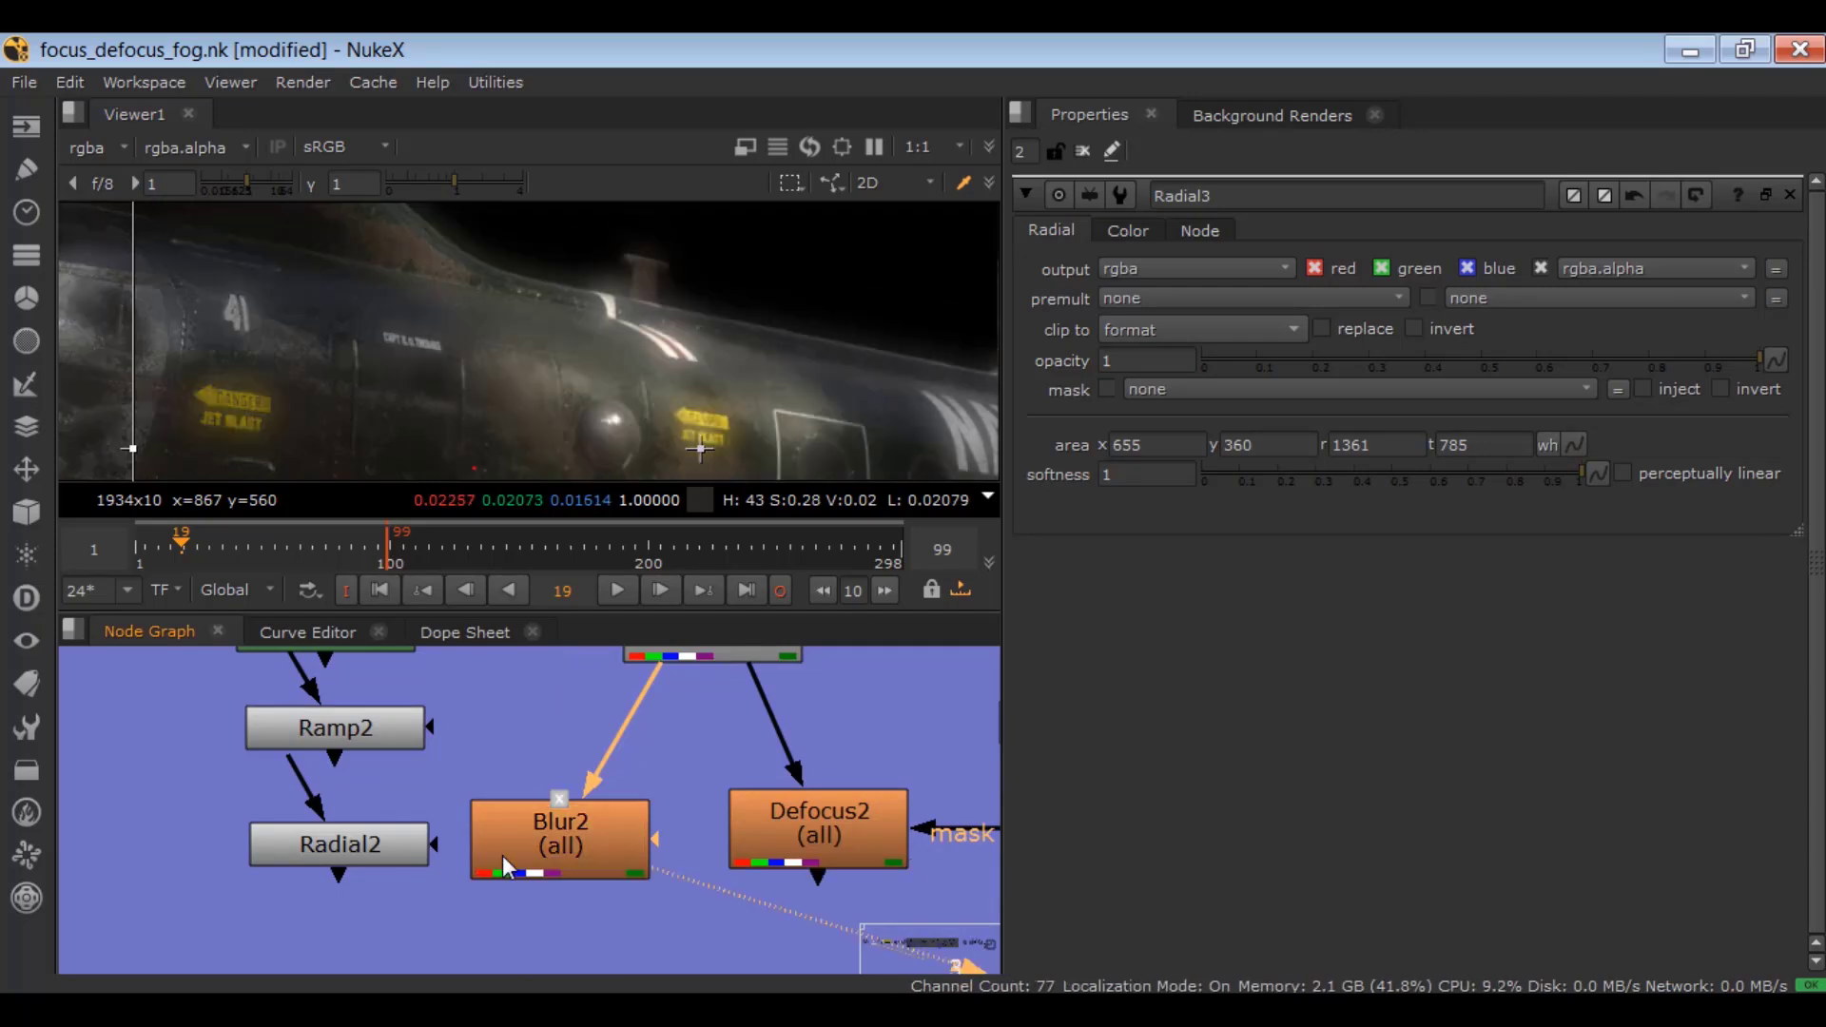
click(1082, 150)
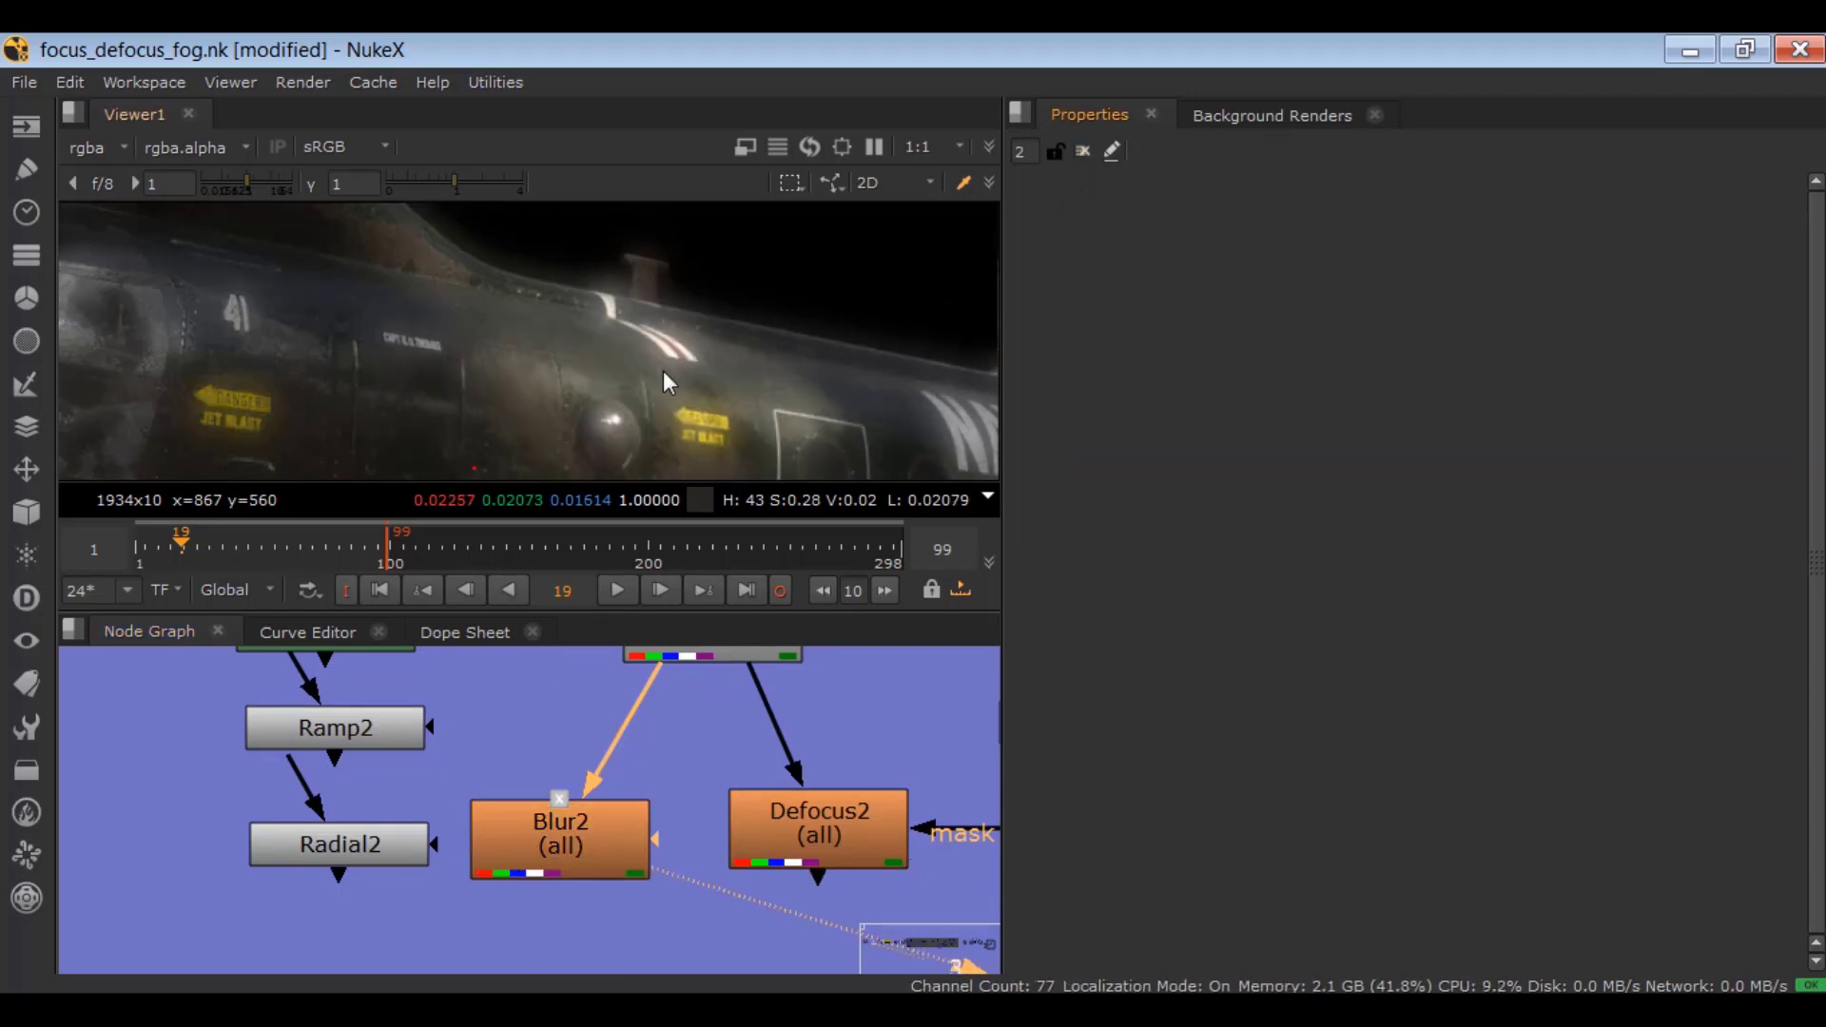
key(f)
scroll(175, 867, down, 3)
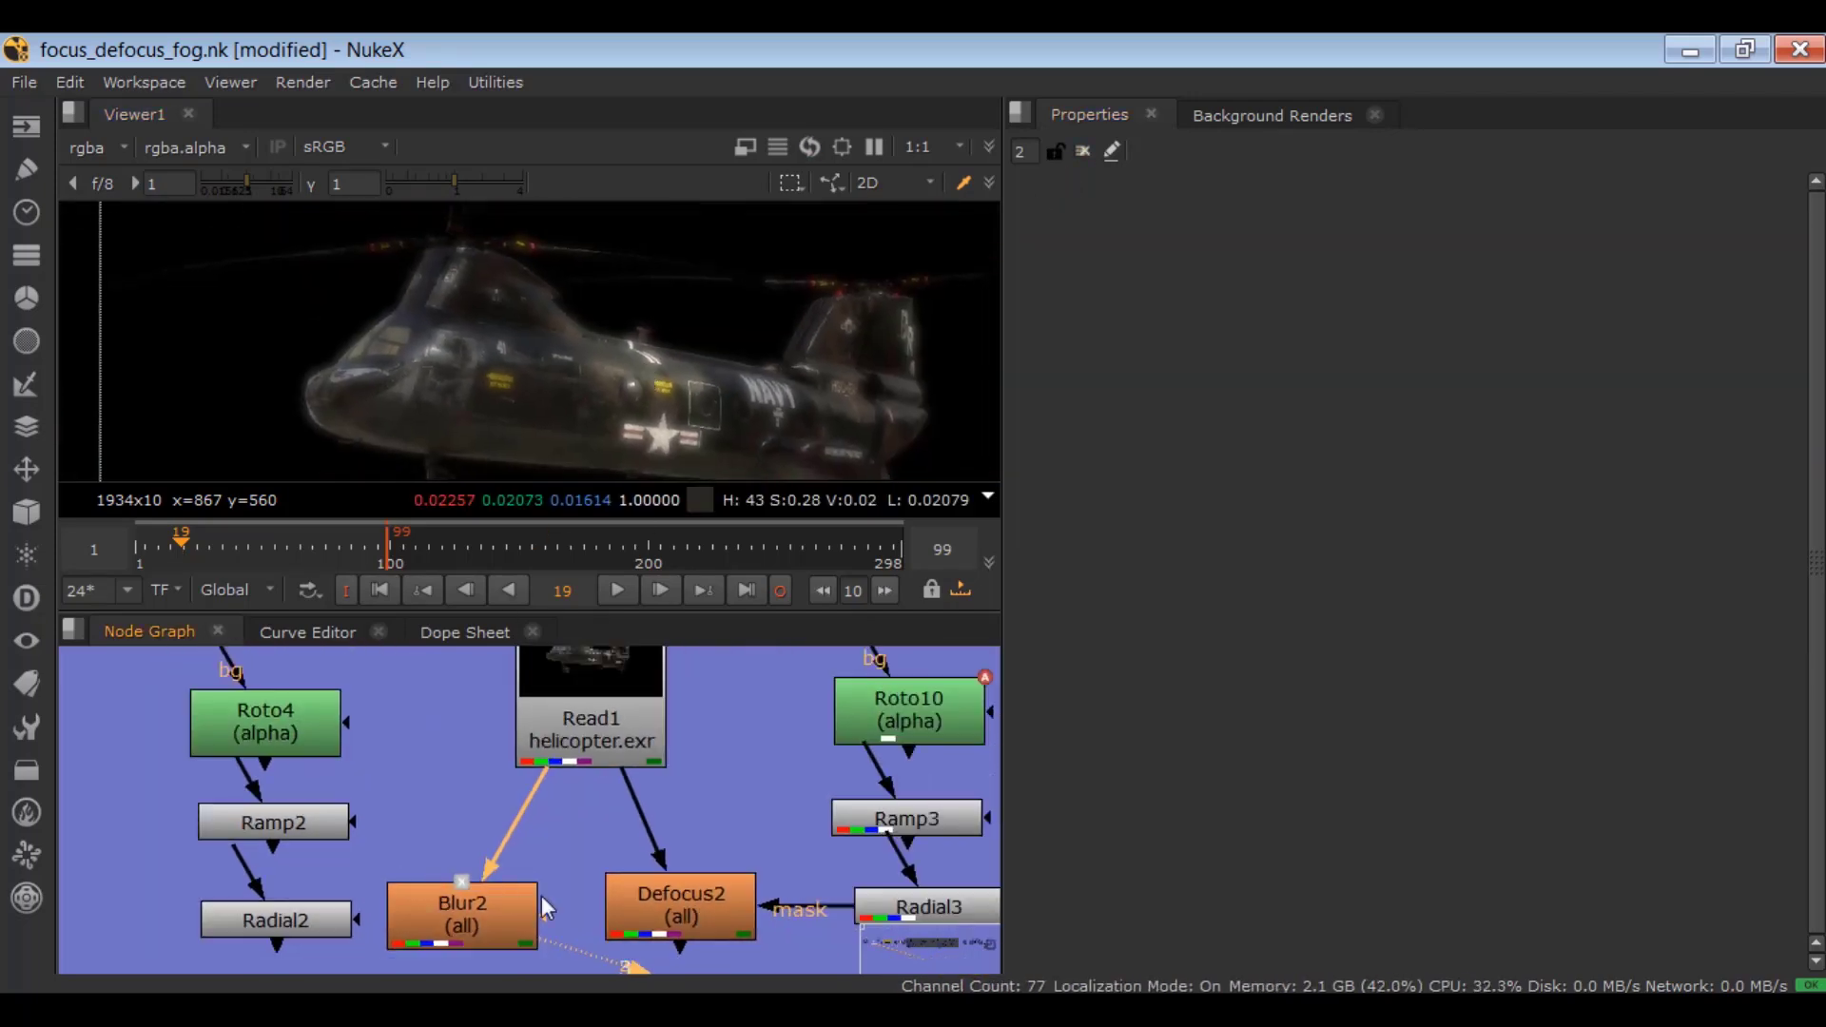
- Connect the Blur2 mask input to Roto4 and lower the feather at the rectangle's two upper points
drag(556, 813, 311, 715)
double_click(311, 716)
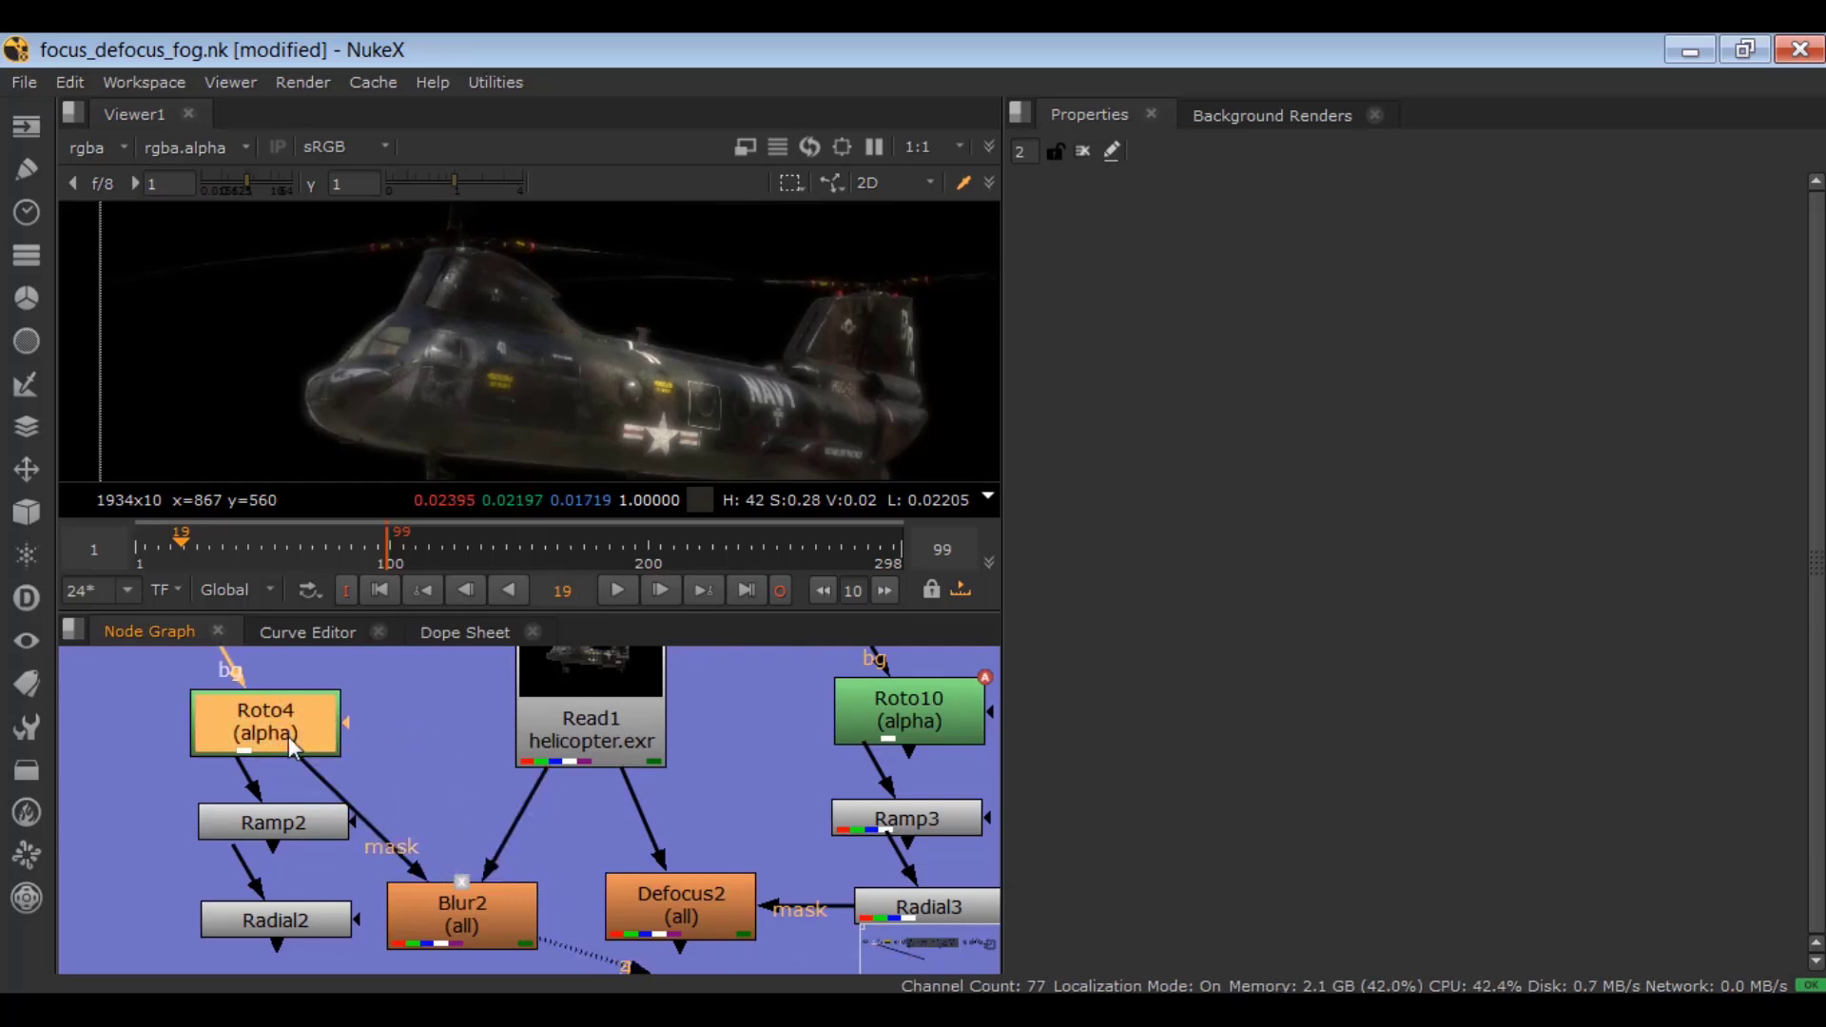
key(space)
scroll(538, 522, up, 5)
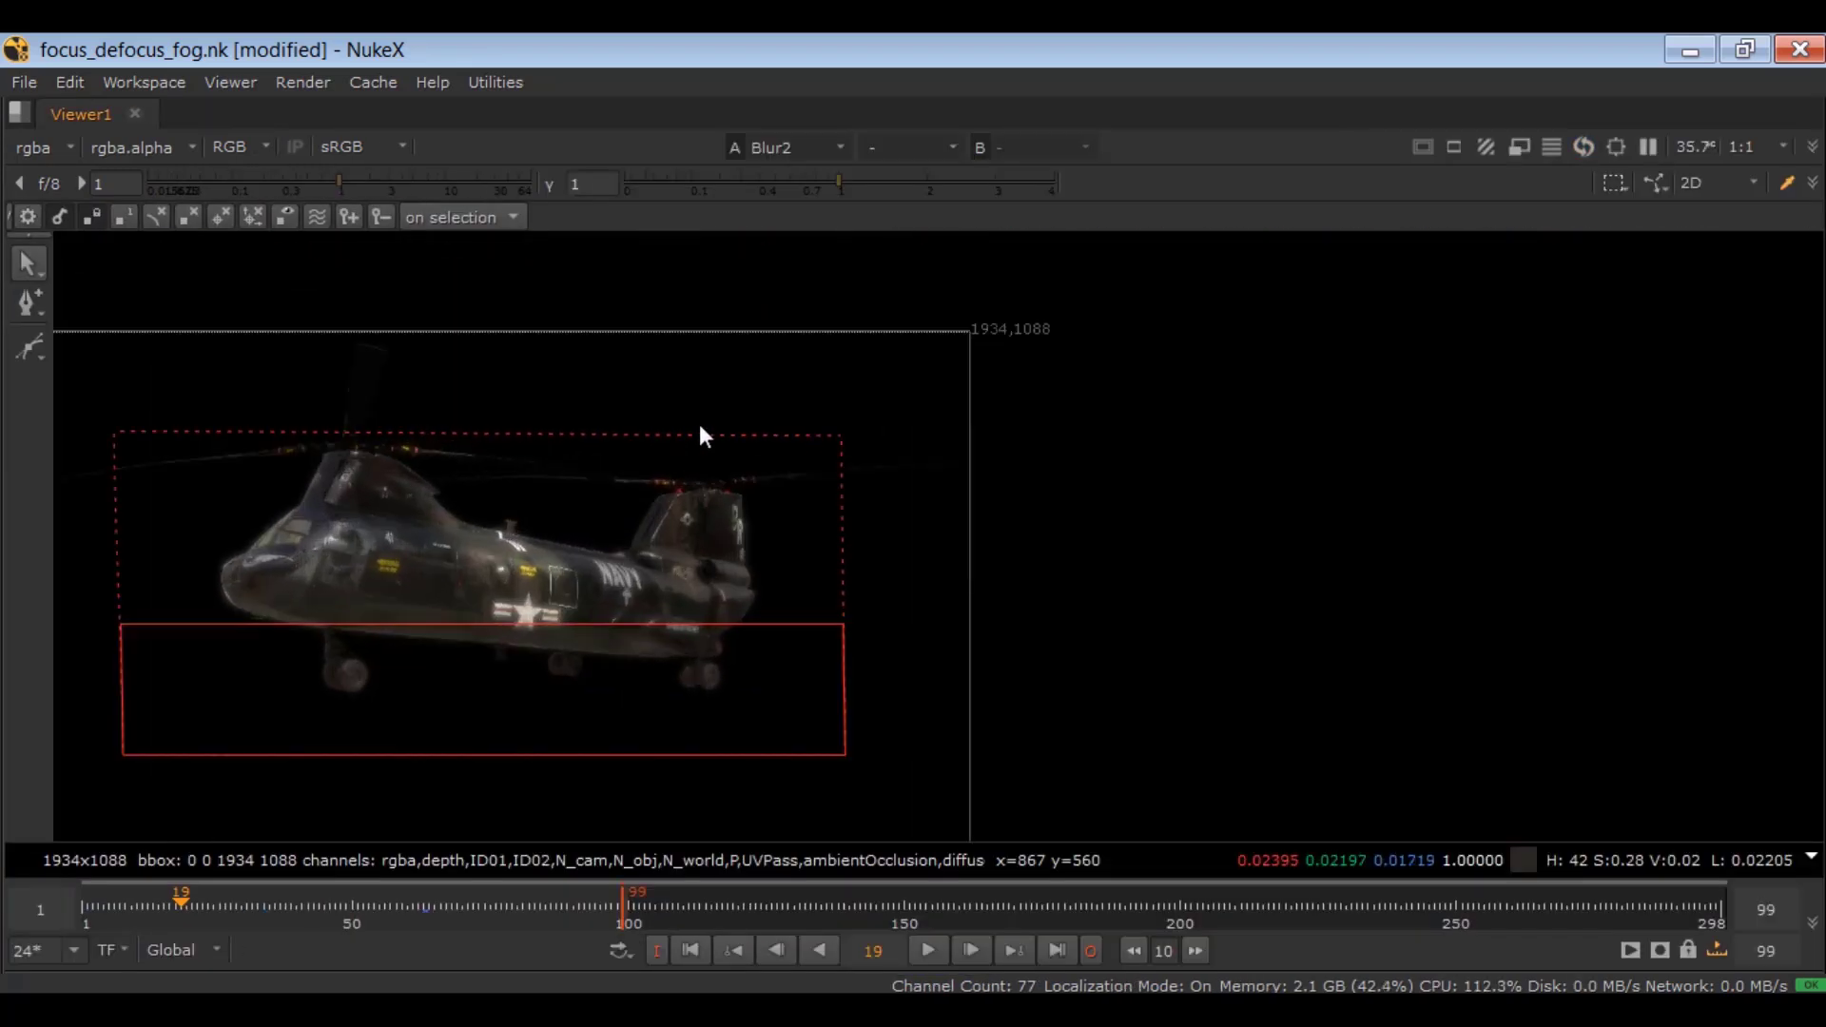
drag(836, 434, 845, 533)
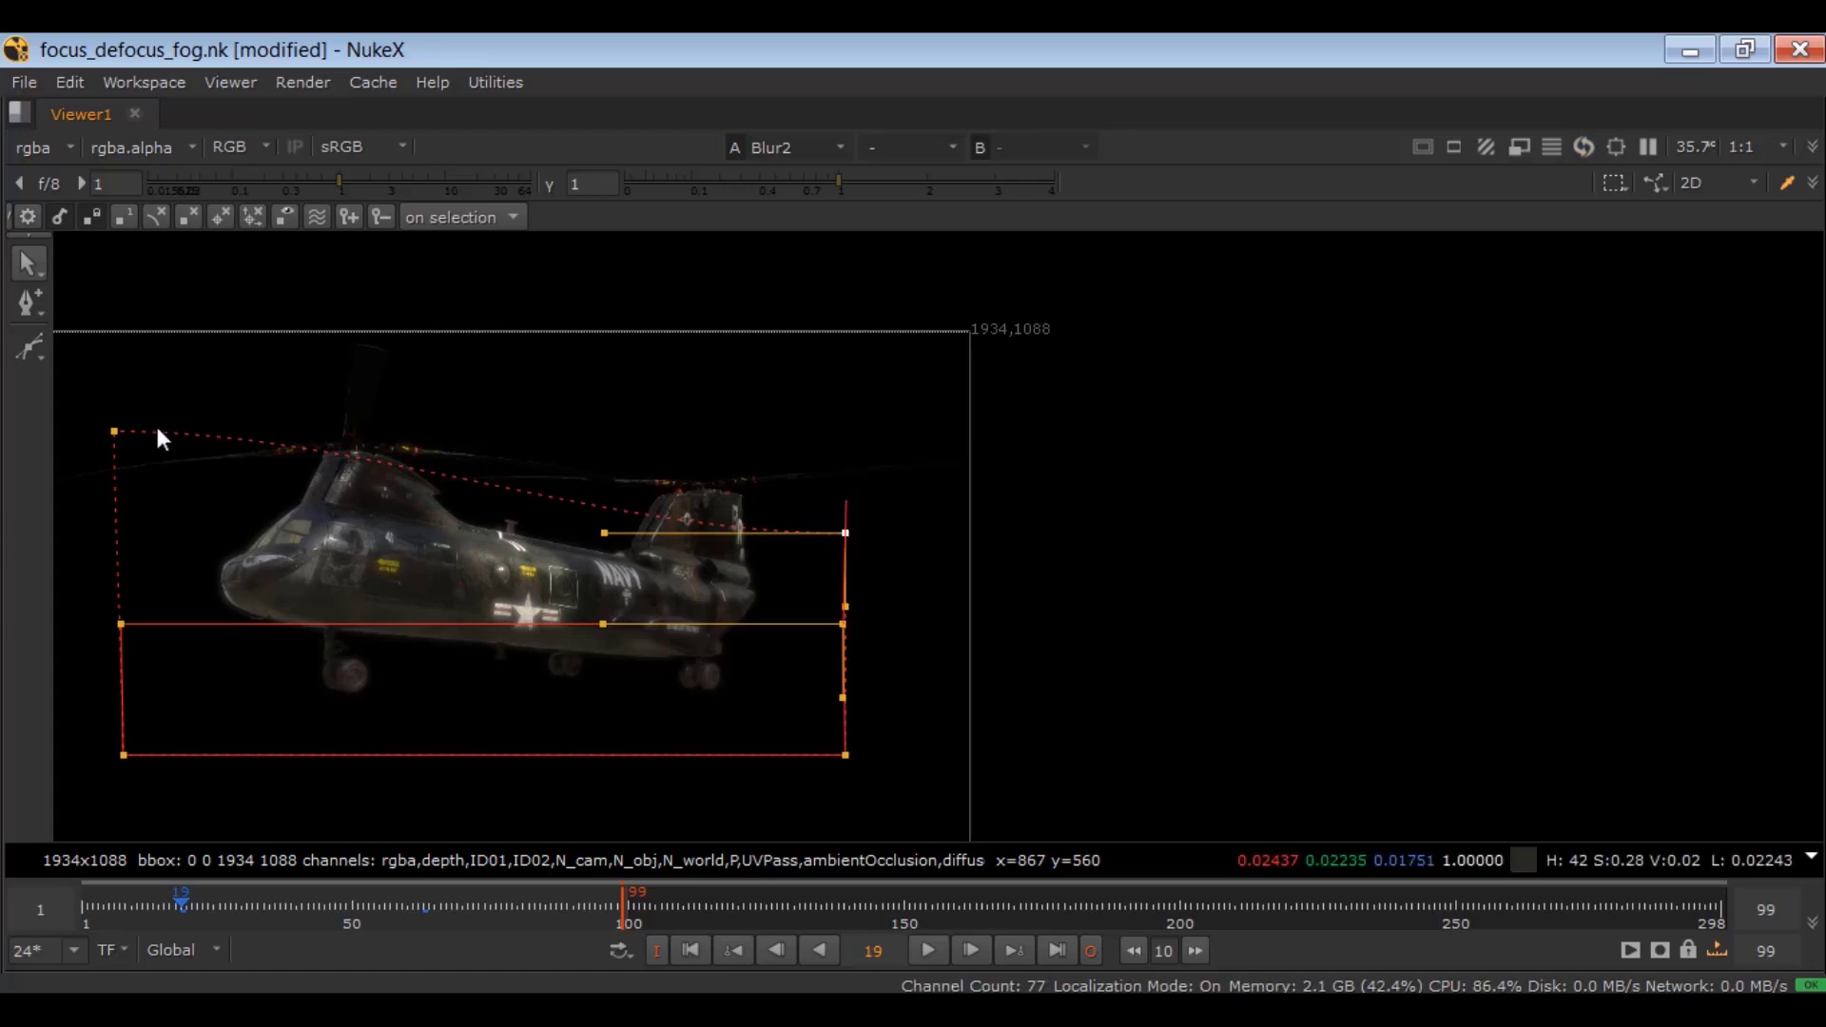
drag(112, 432, 114, 517)
scroll(466, 557, up, 4)
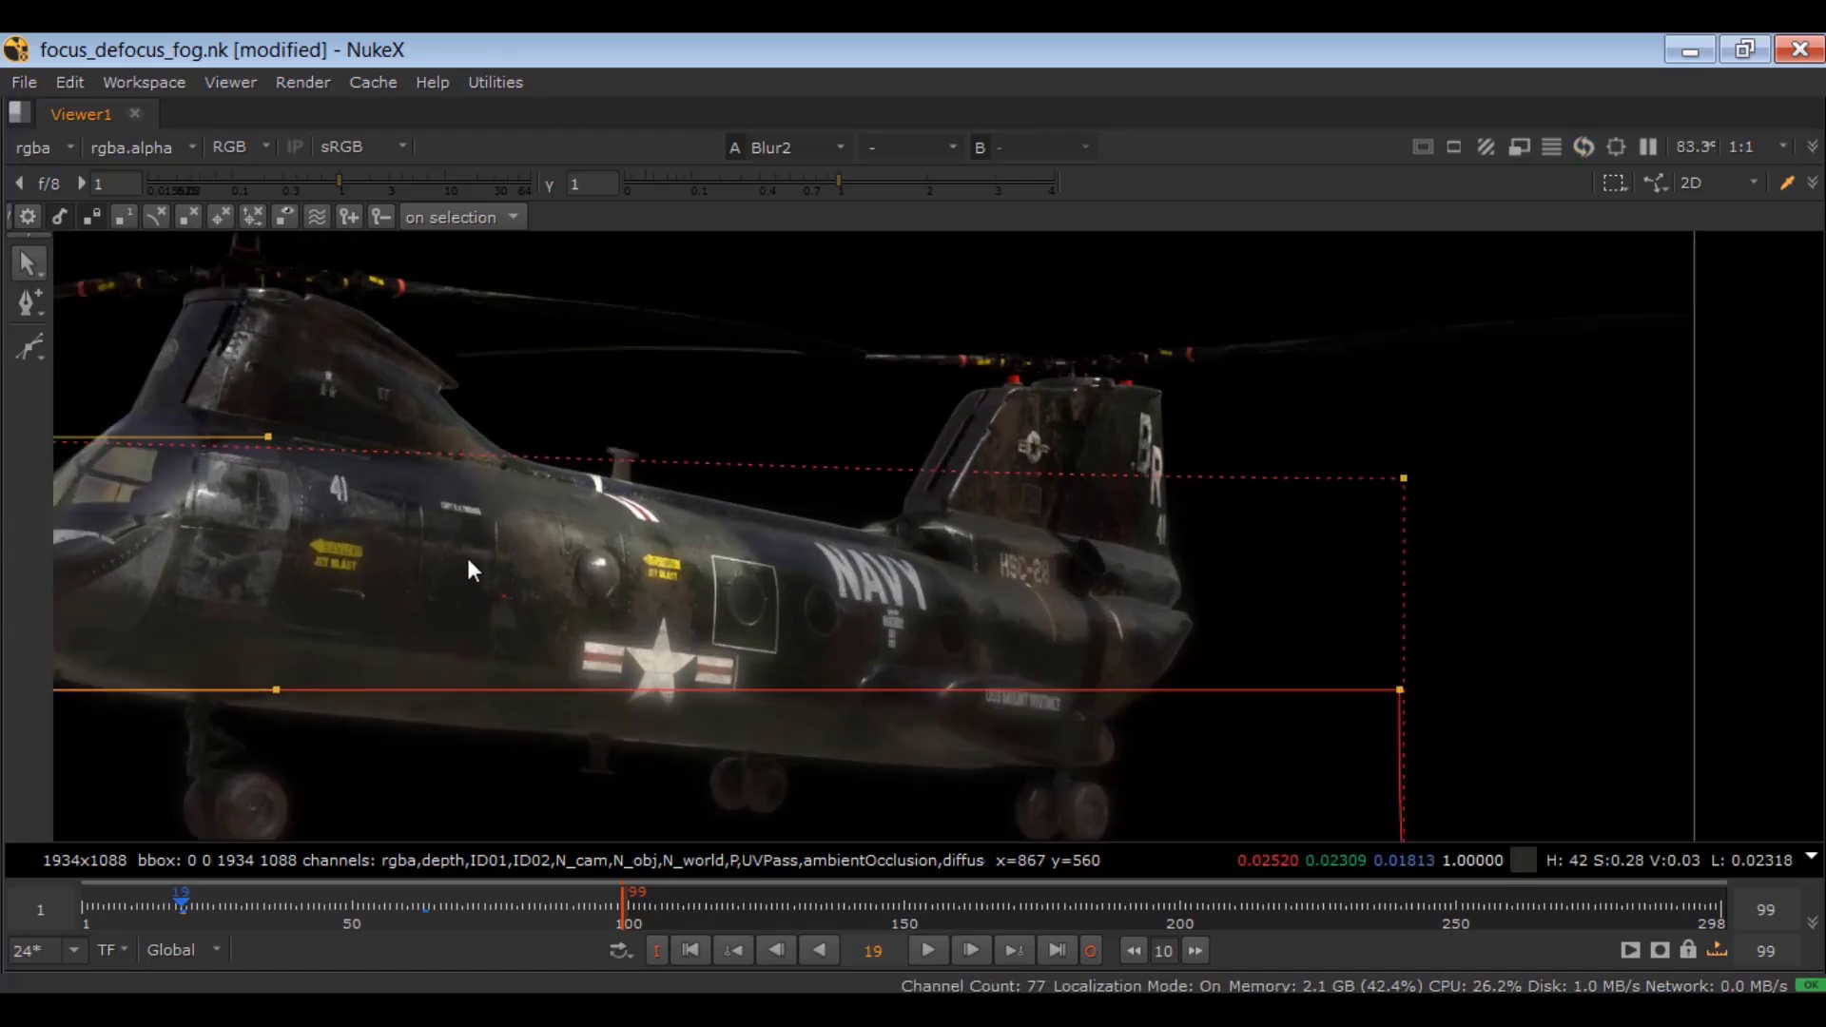
- Toggle Roto4 off and on repeatedly to compare the masked and unmasked blur on the fuselage
key(space)
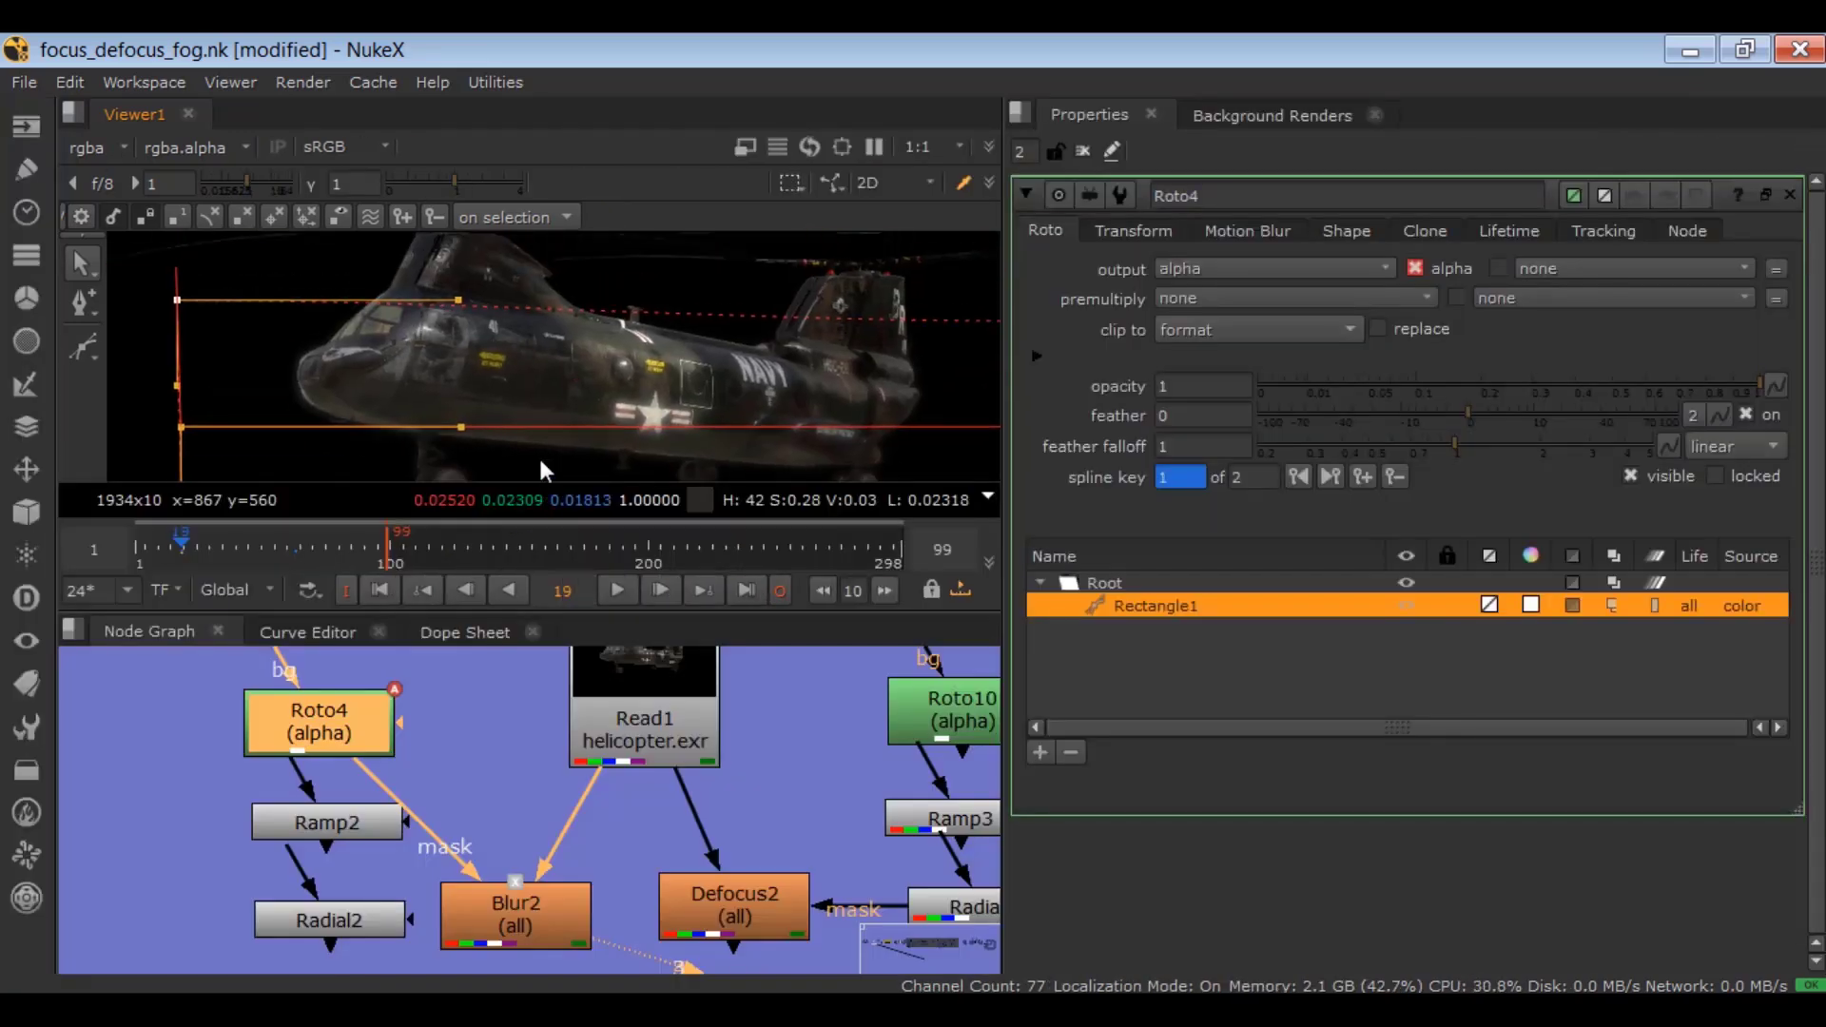
key(d)
key(d)
scroll(615, 356, up, 3)
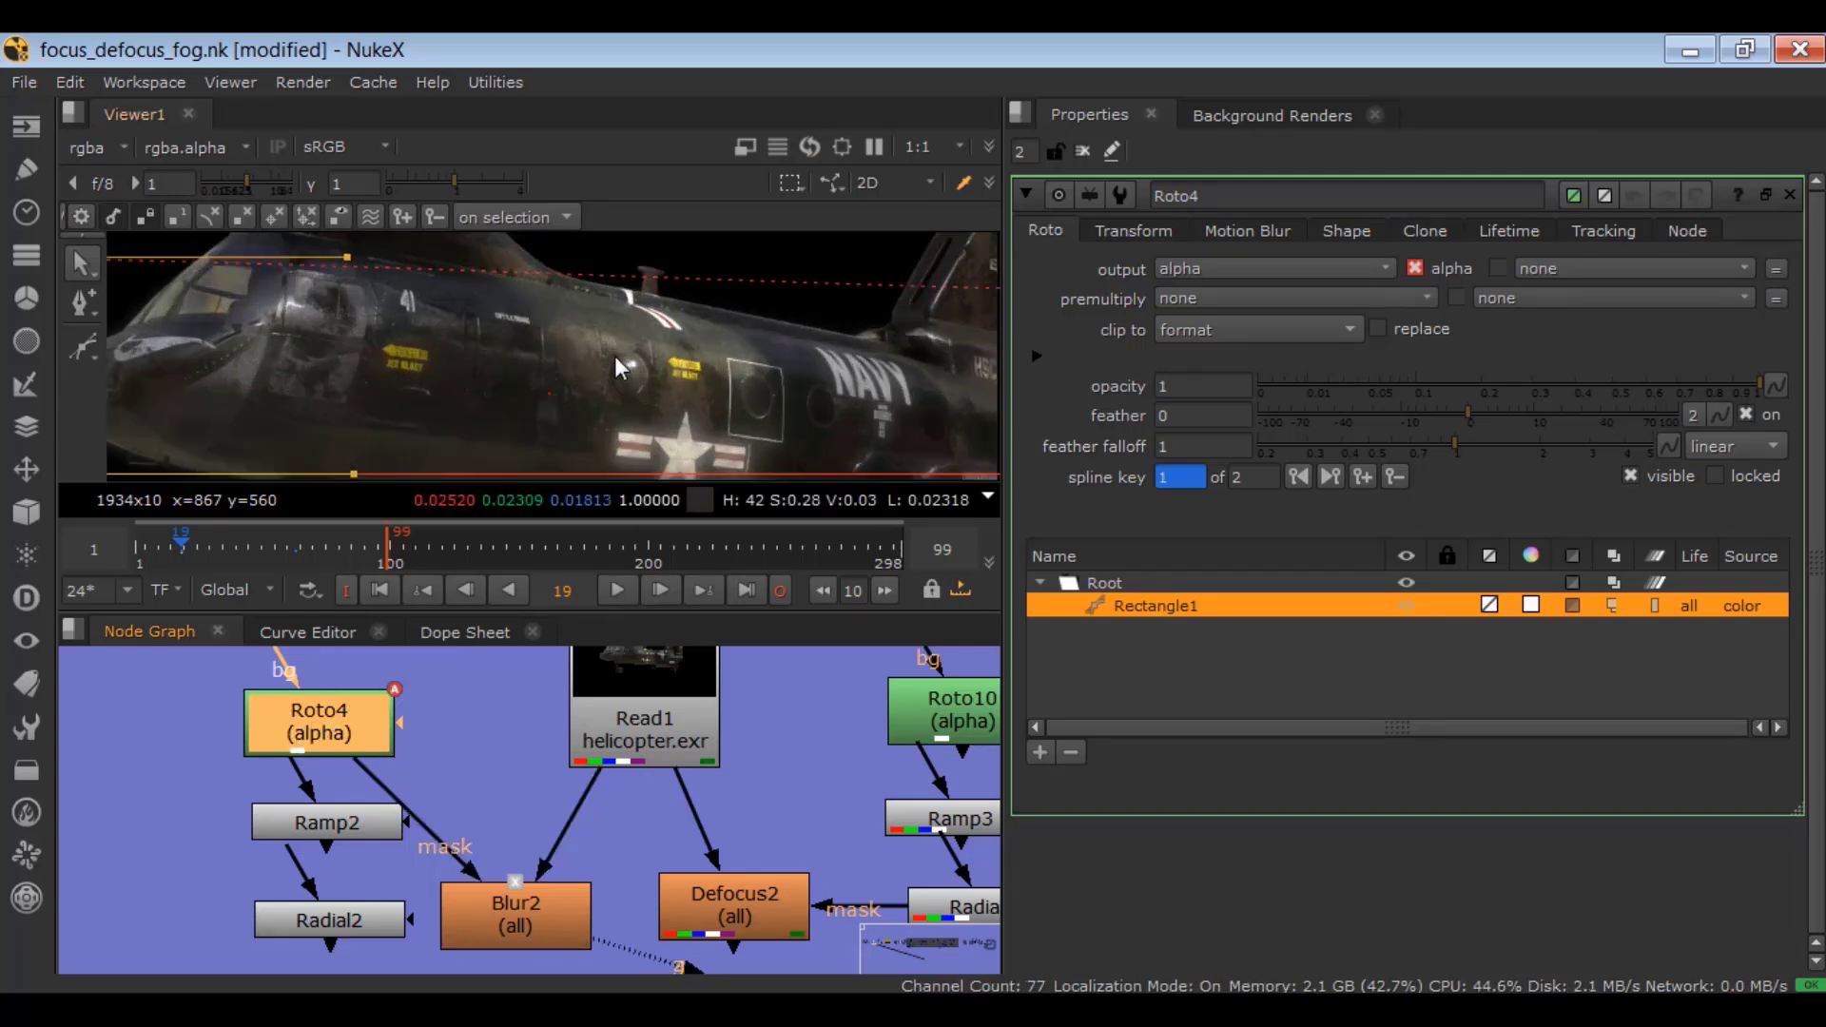
middle_drag(614, 356, 601, 388)
key(d)
key(d)
key(d)
key(d)
key(d)
key(d)
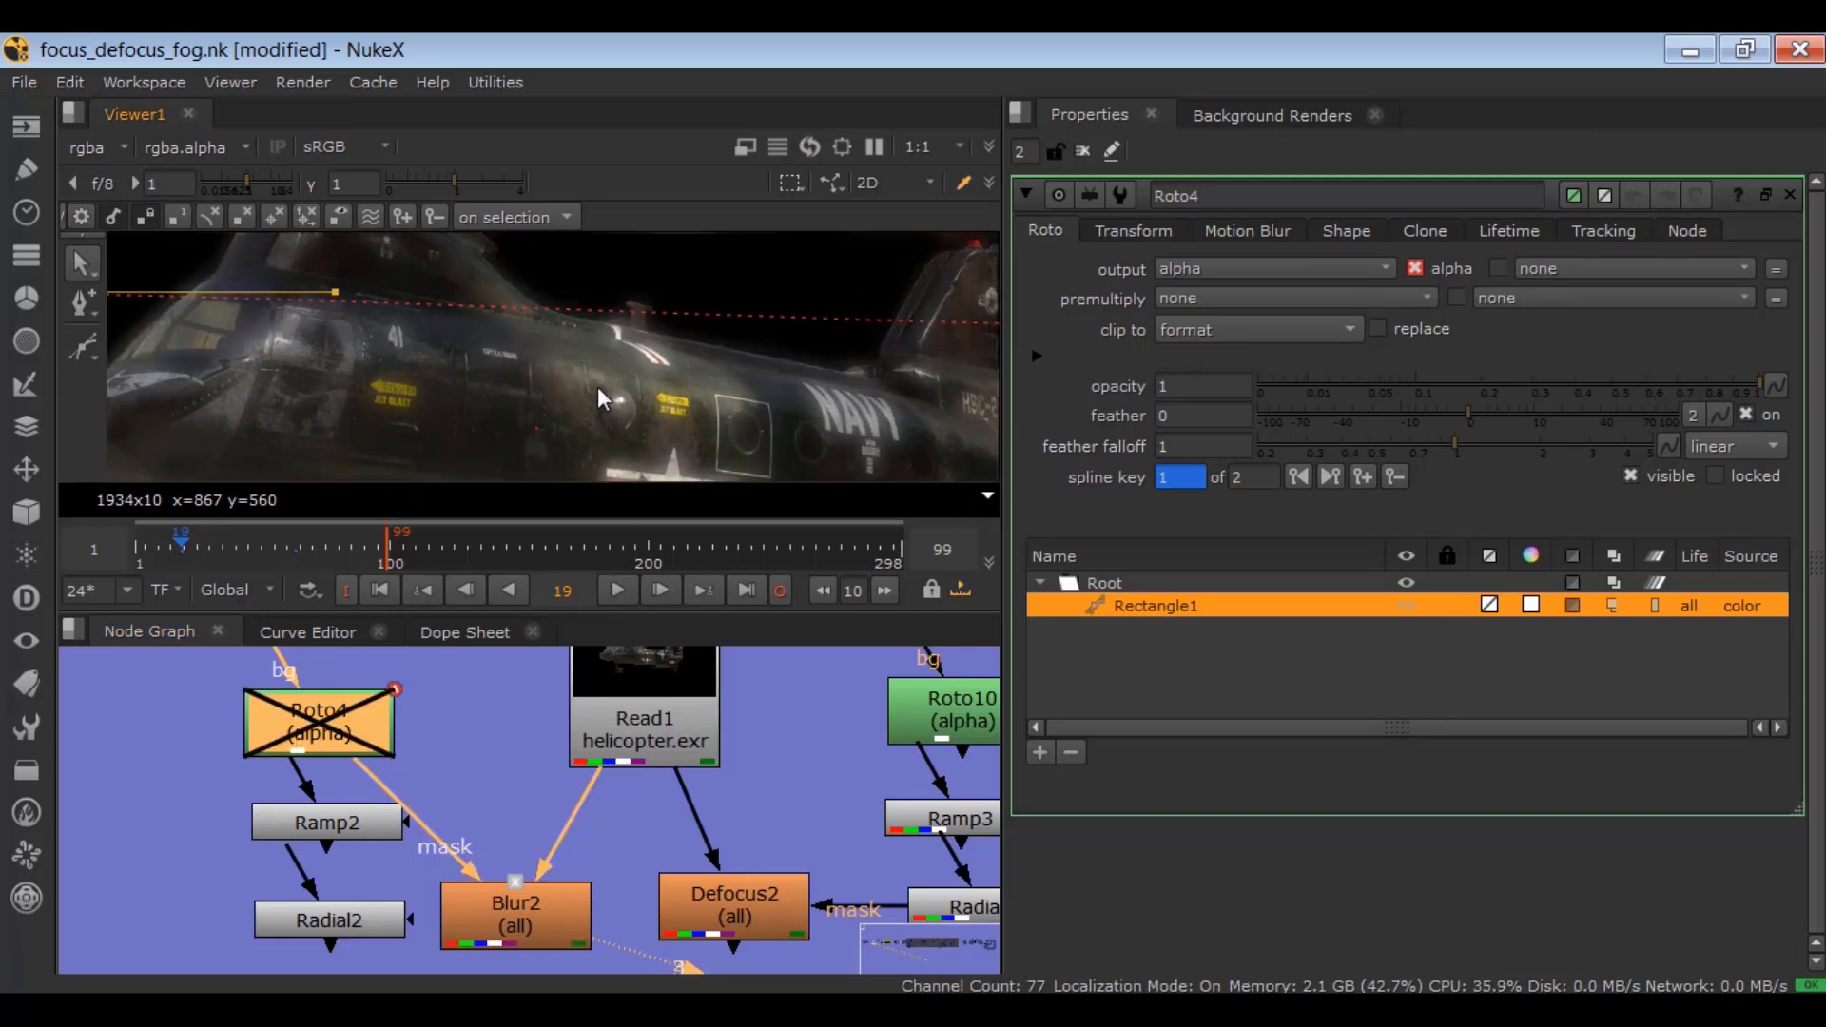
- Connect the Blur2 mask input to Ramp2 instead of Roto4 and open Ramp2 to show its gradient points in the enlarged viewer
drag(302, 822, 283, 821)
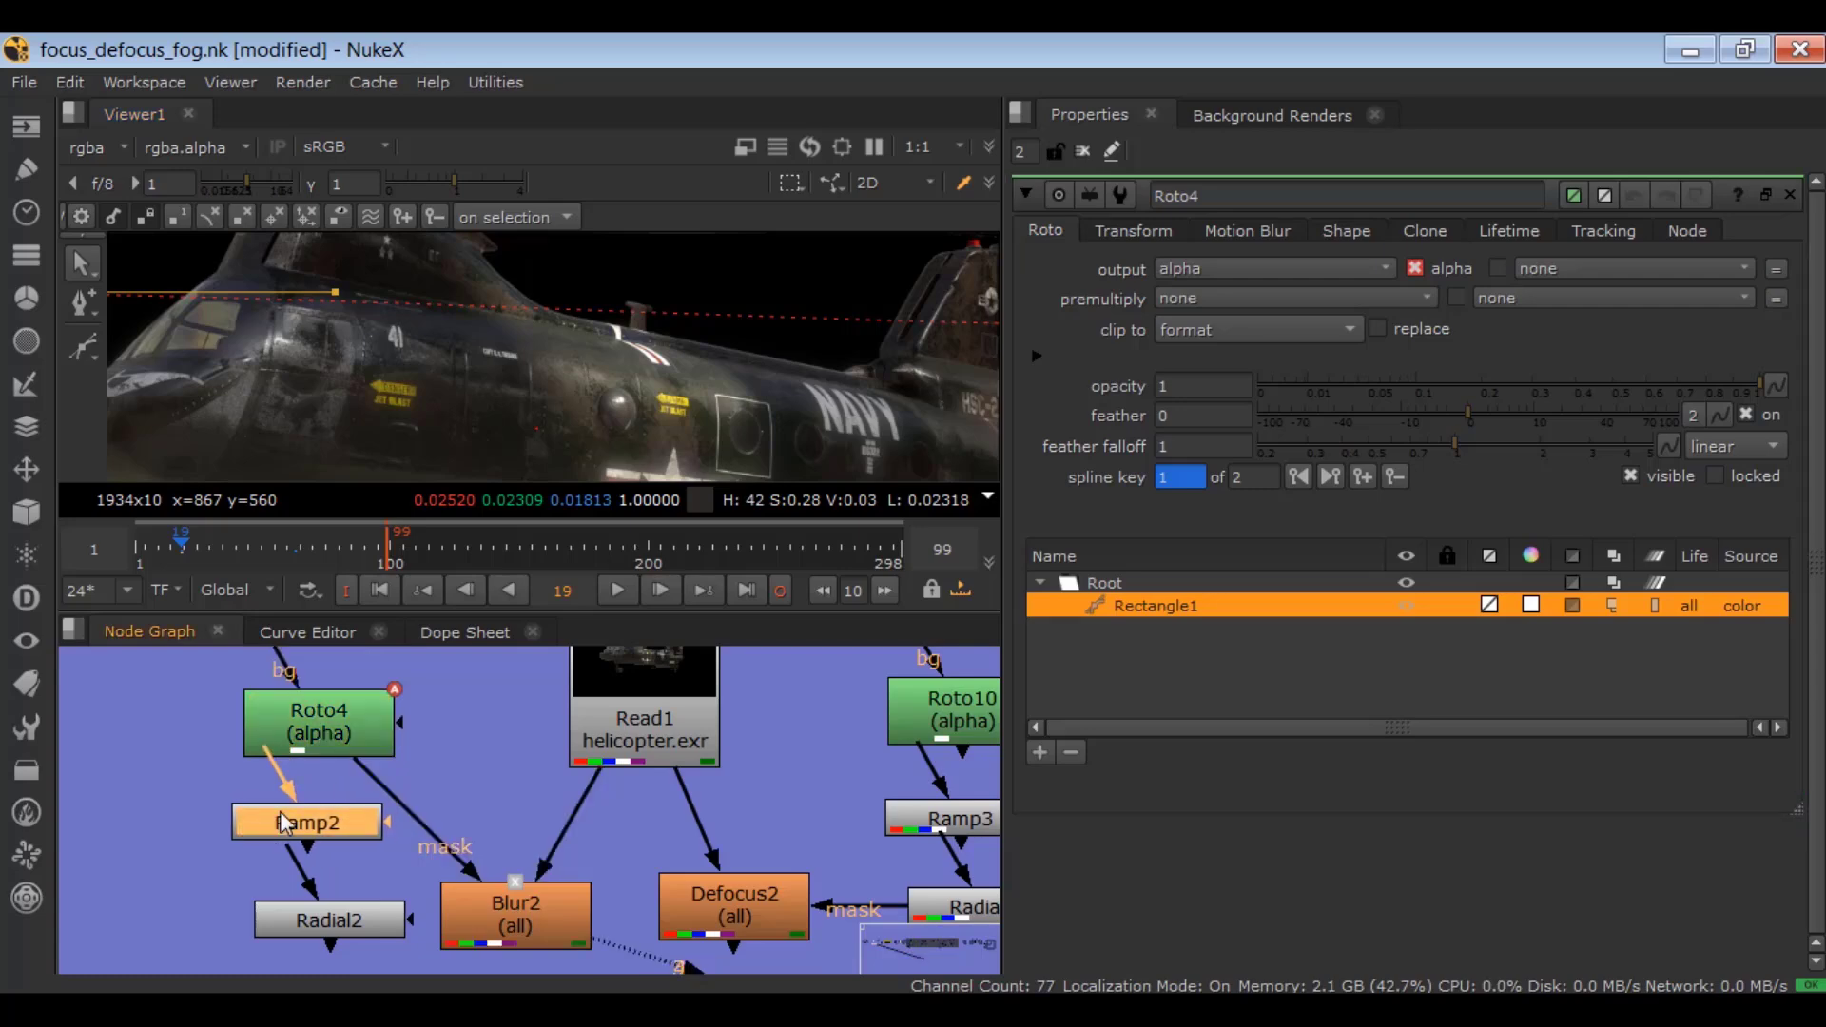
drag(363, 773, 335, 819)
double_click(295, 825)
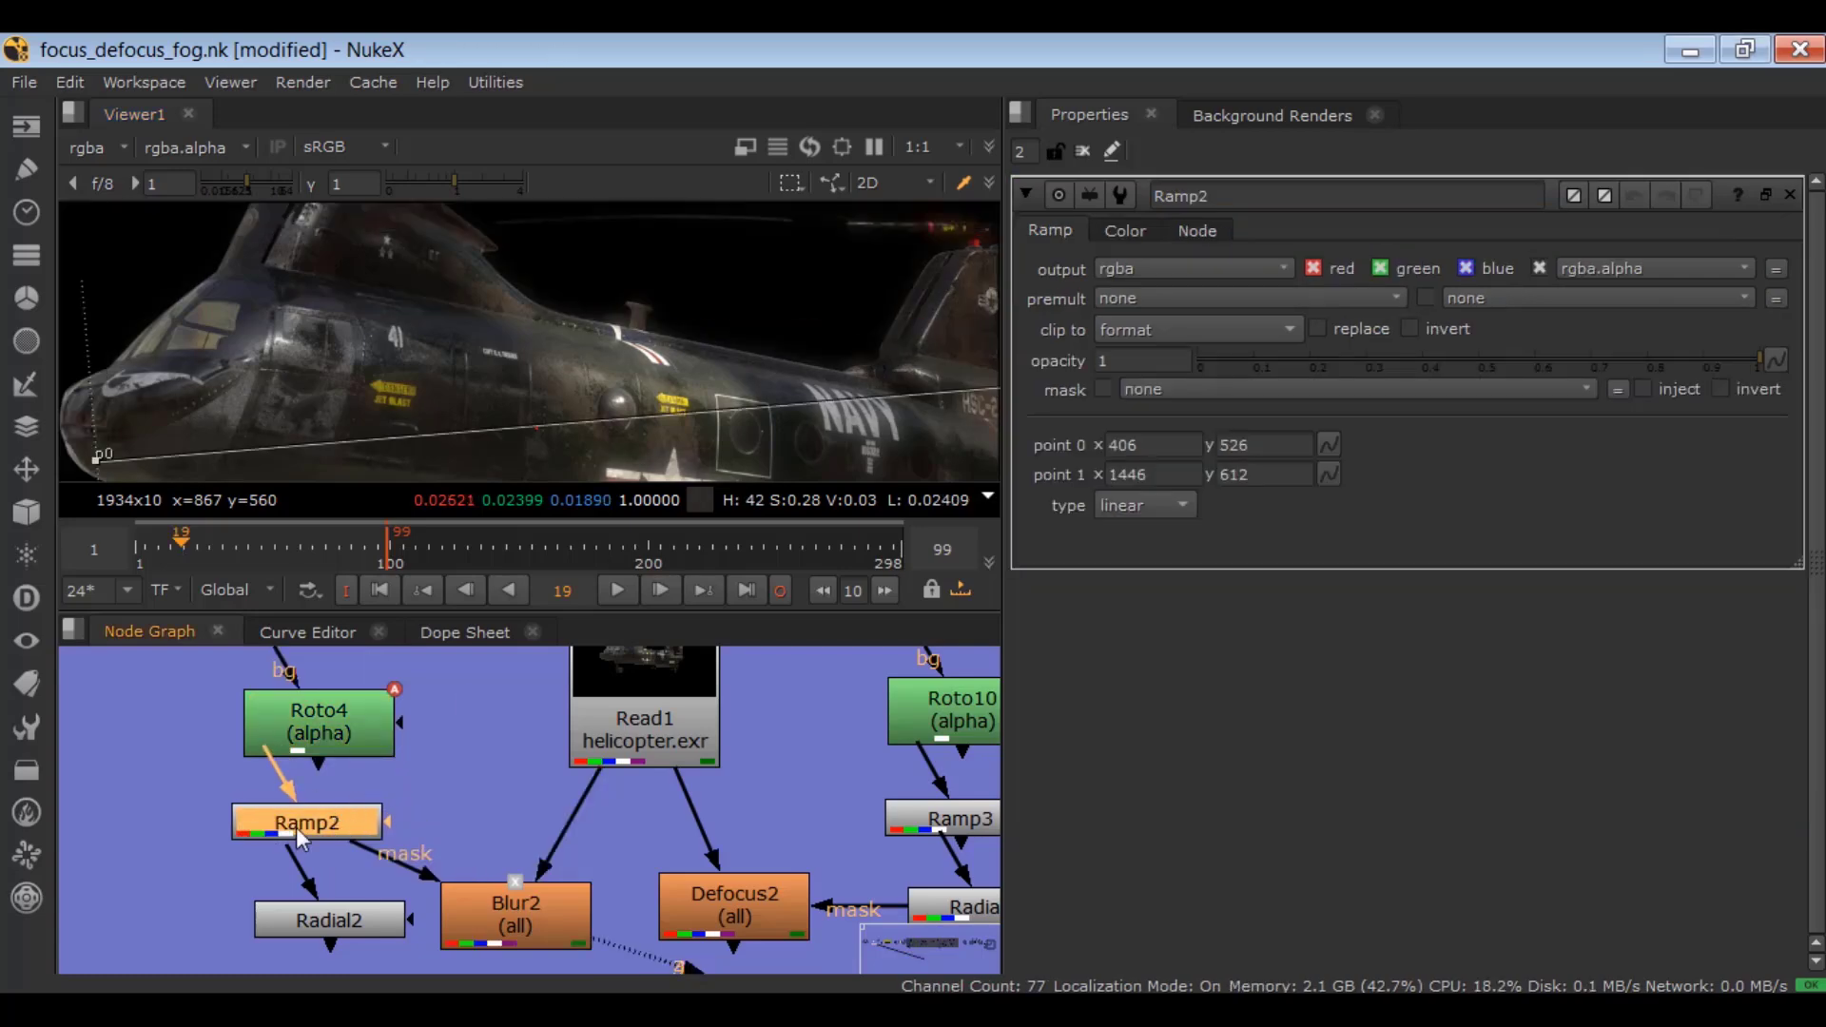
key(space)
middle_drag(520, 615, 545, 398)
scroll(538, 552, up, 3)
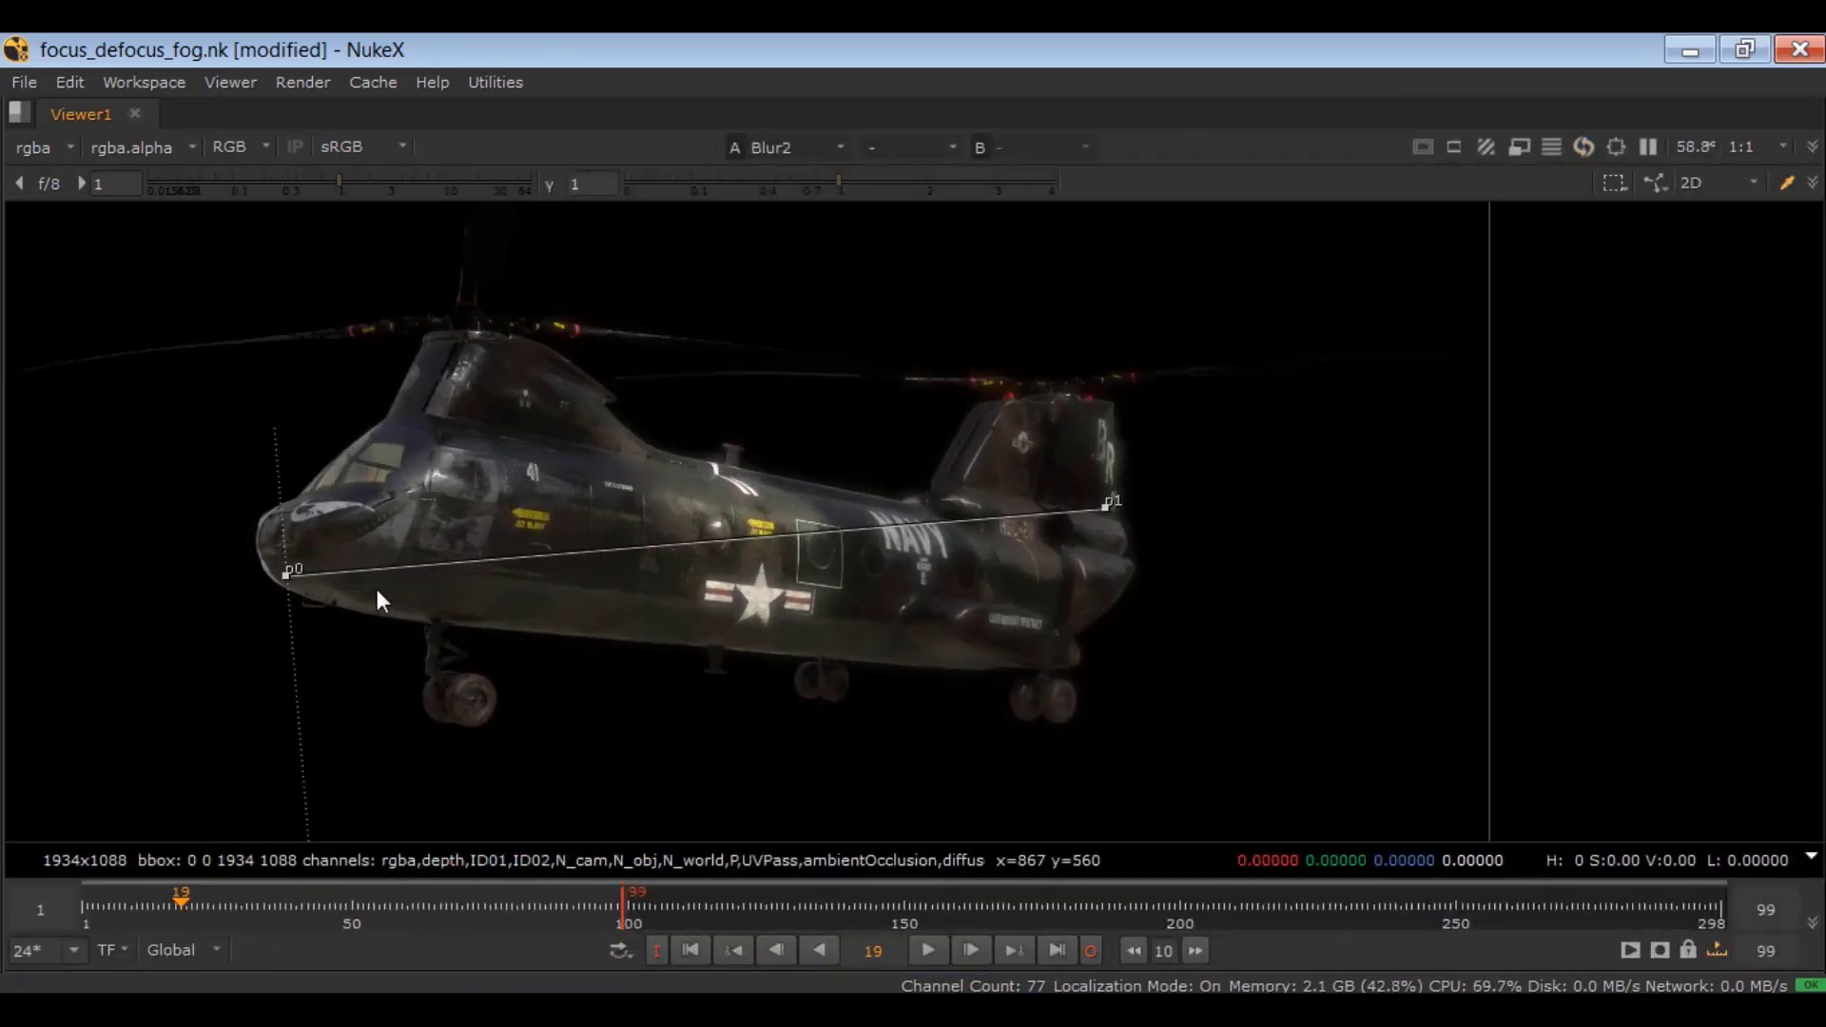
- Move Ramp2's point p0 to the fuselage behind the cockpit at about 672, 599 and set the Blur2 size to 80
drag(279, 582, 481, 531)
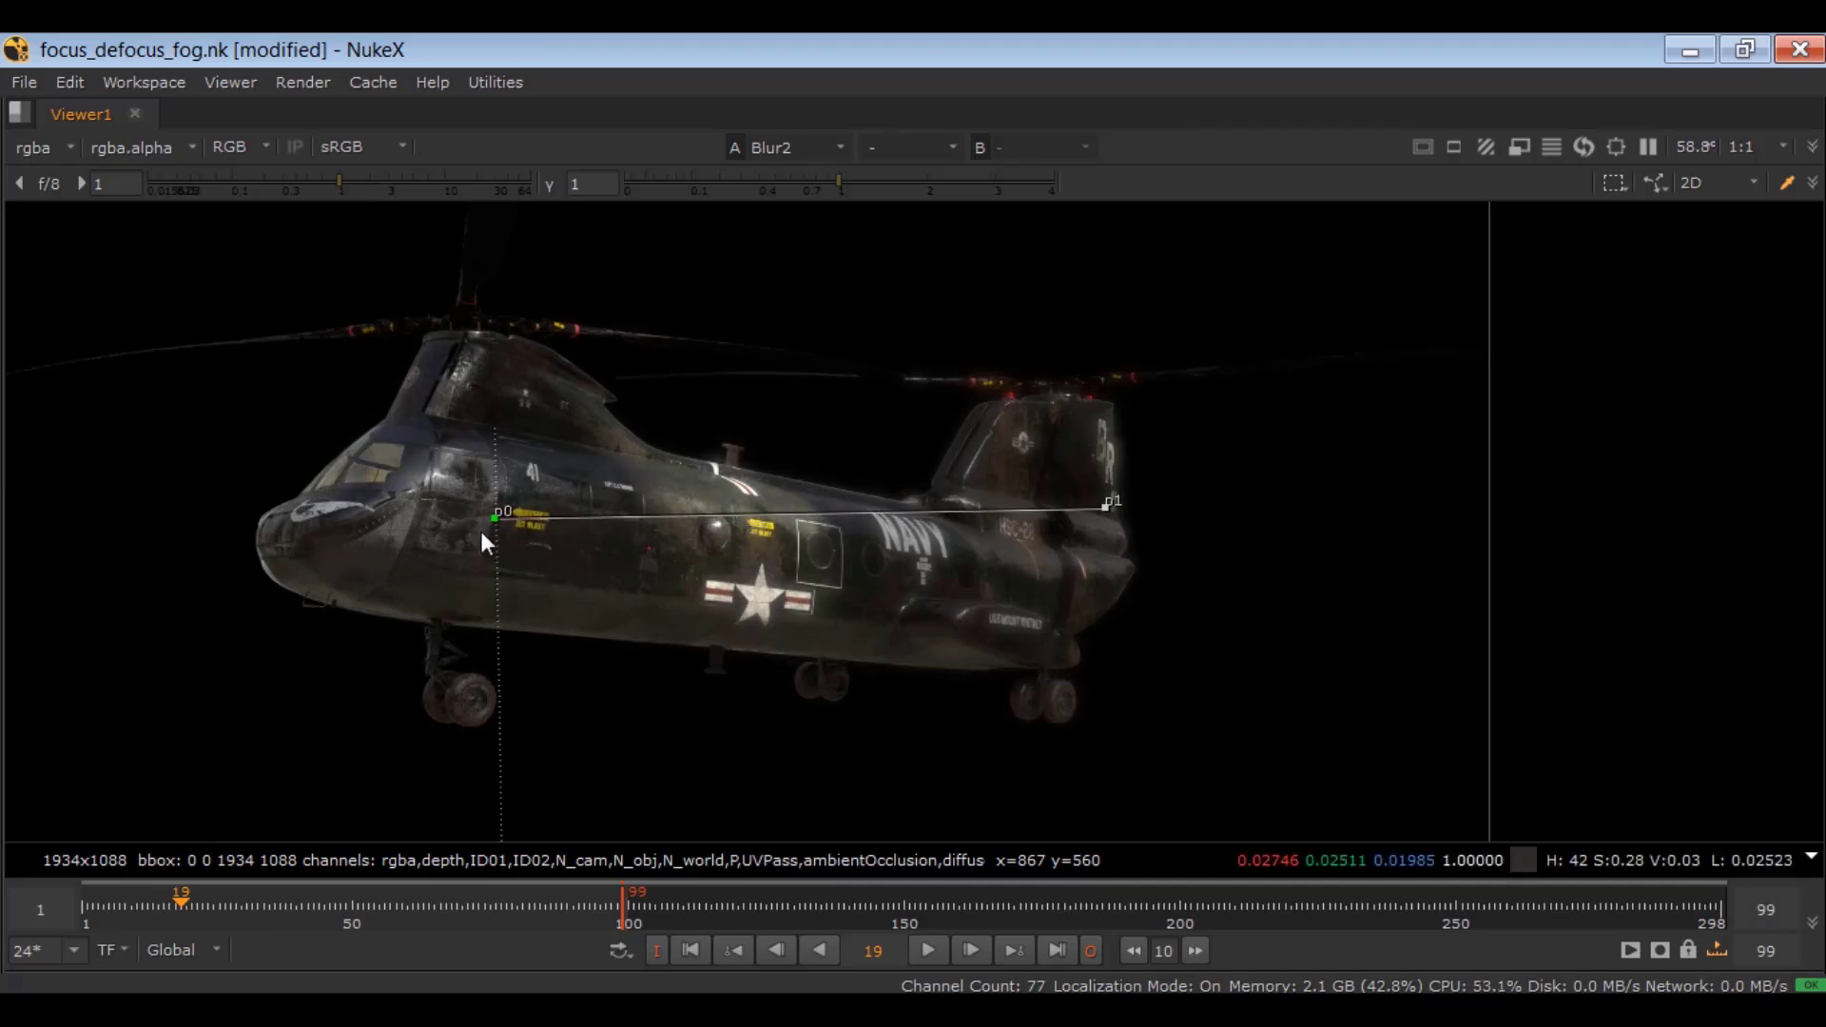
key(space)
double_click(569, 911)
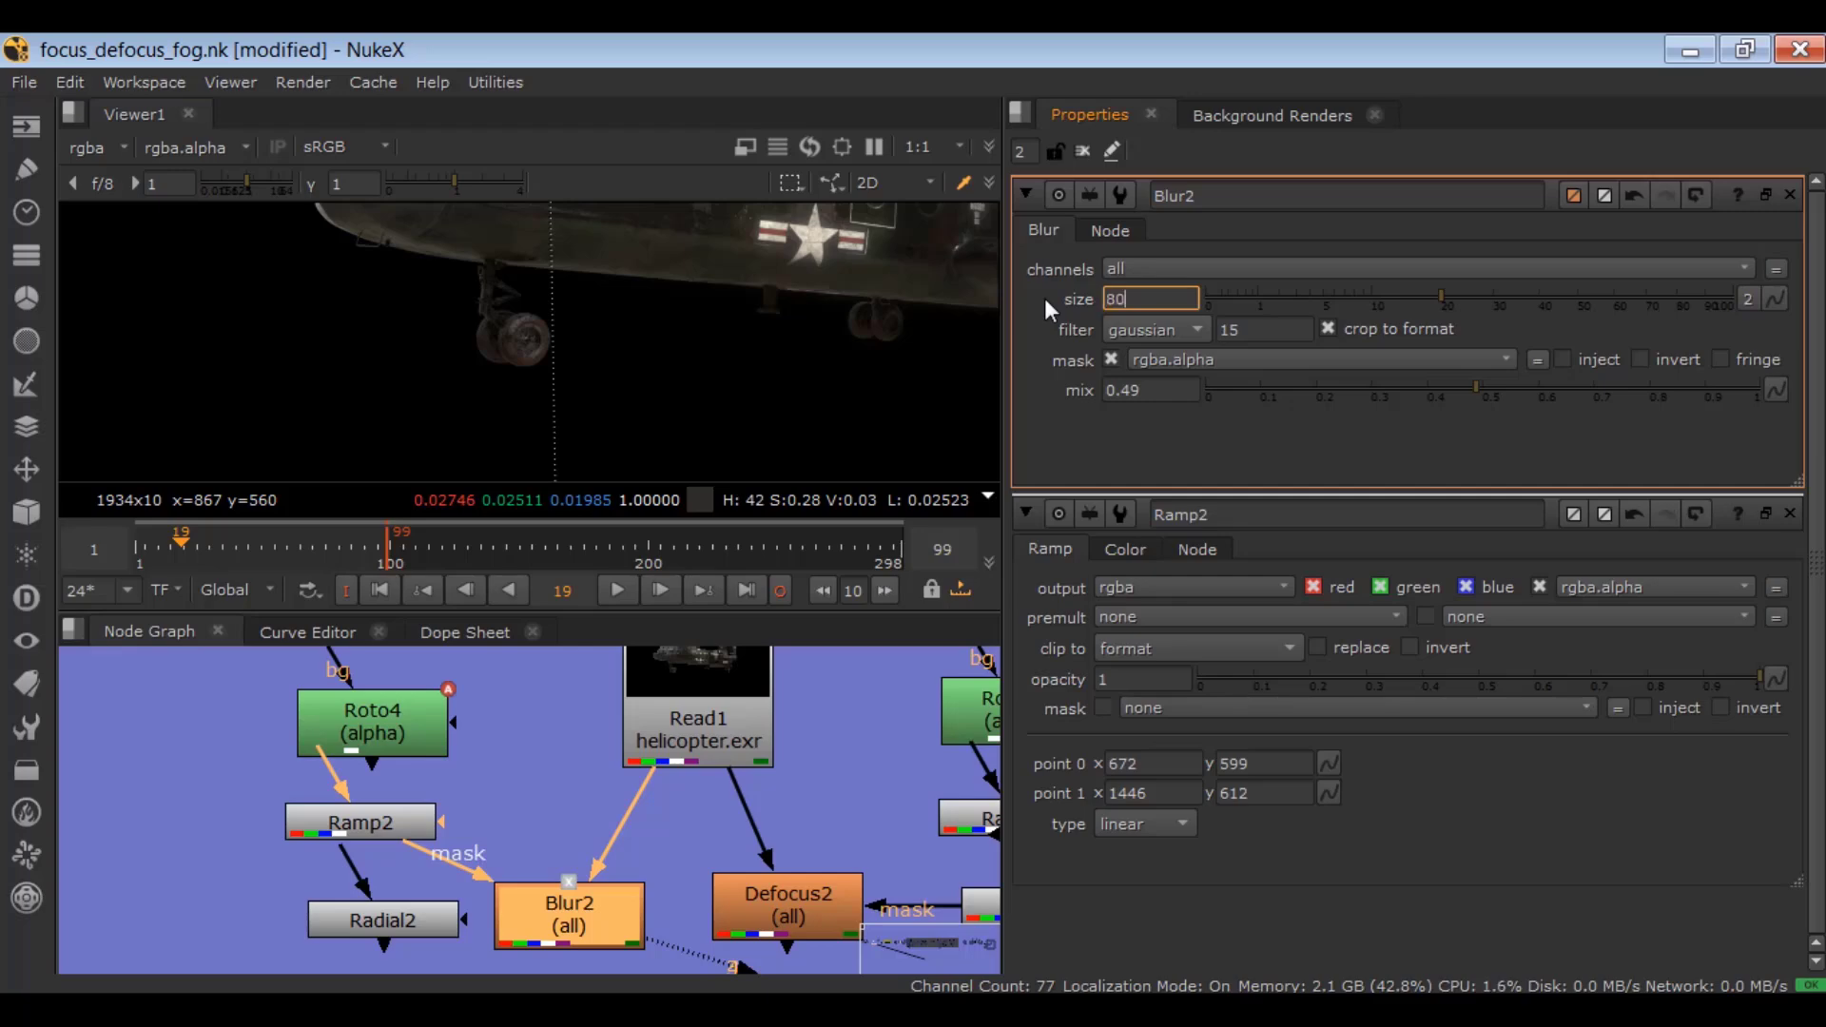
key(space)
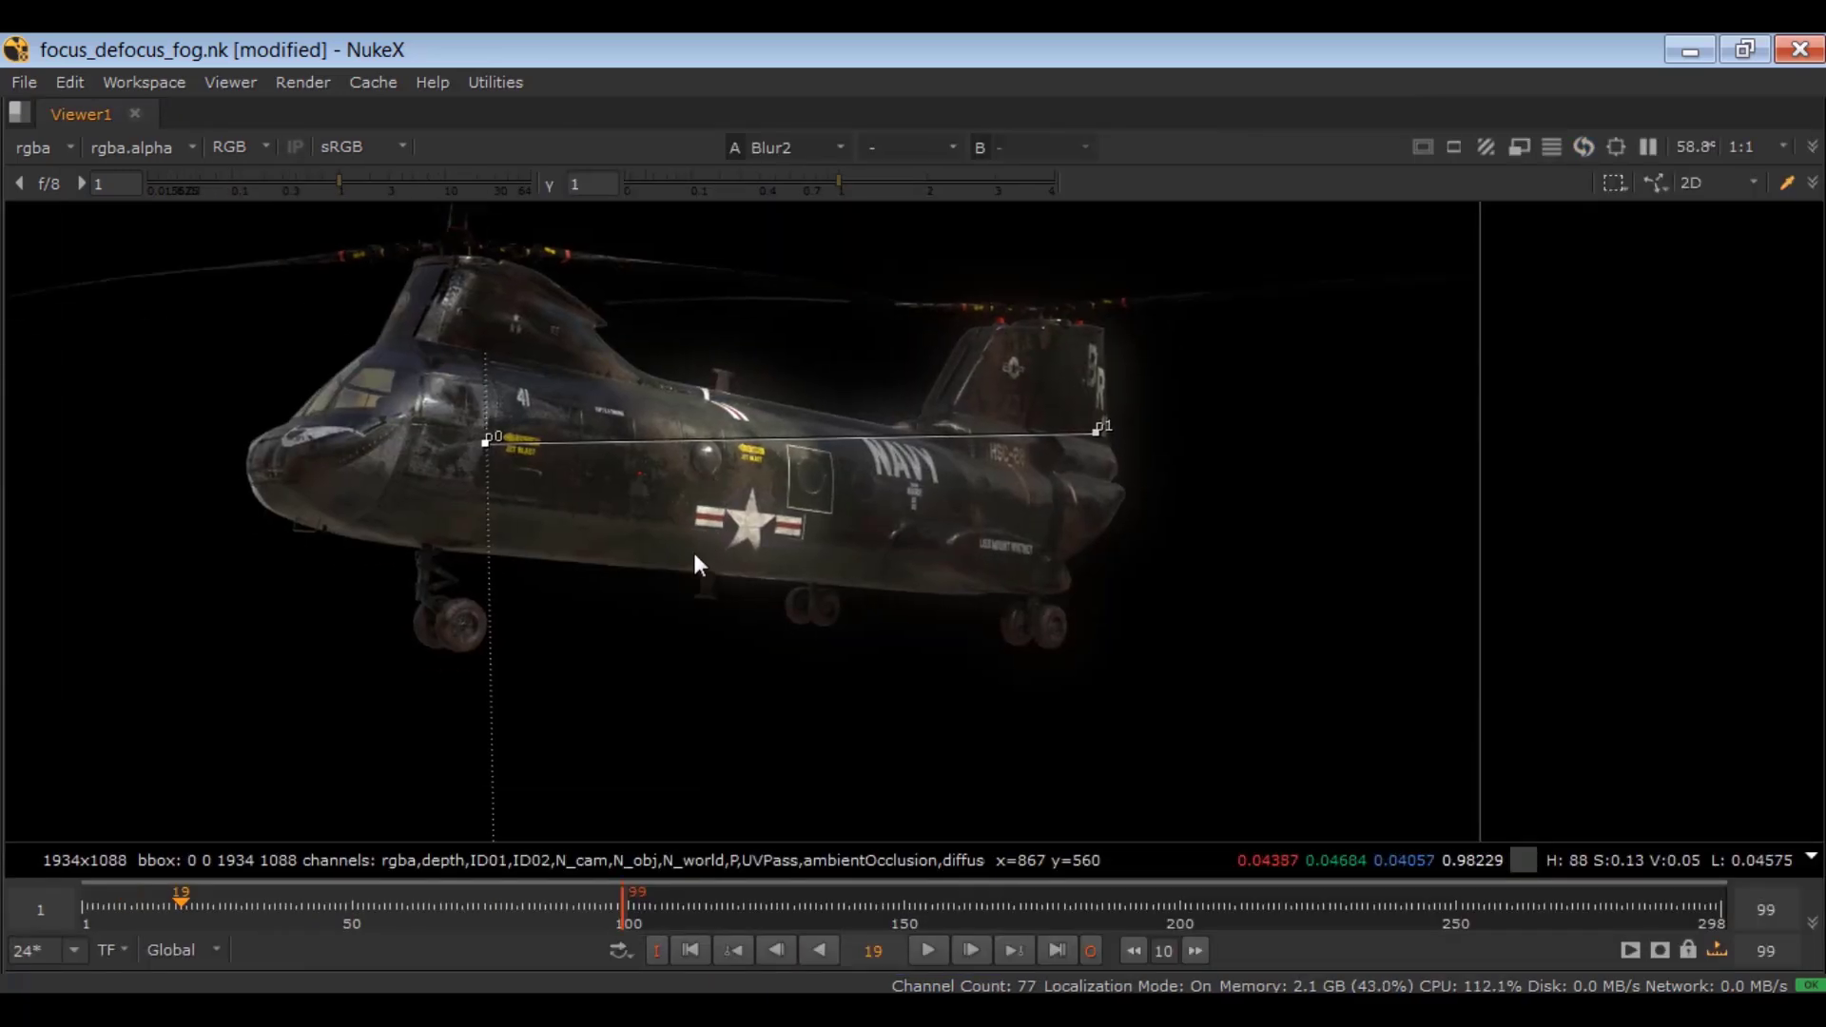
- Toggle Ramp2 off and on repeatedly to compare the helicopter blur with and without the gradient mask
key(space)
click(397, 829)
key(d)
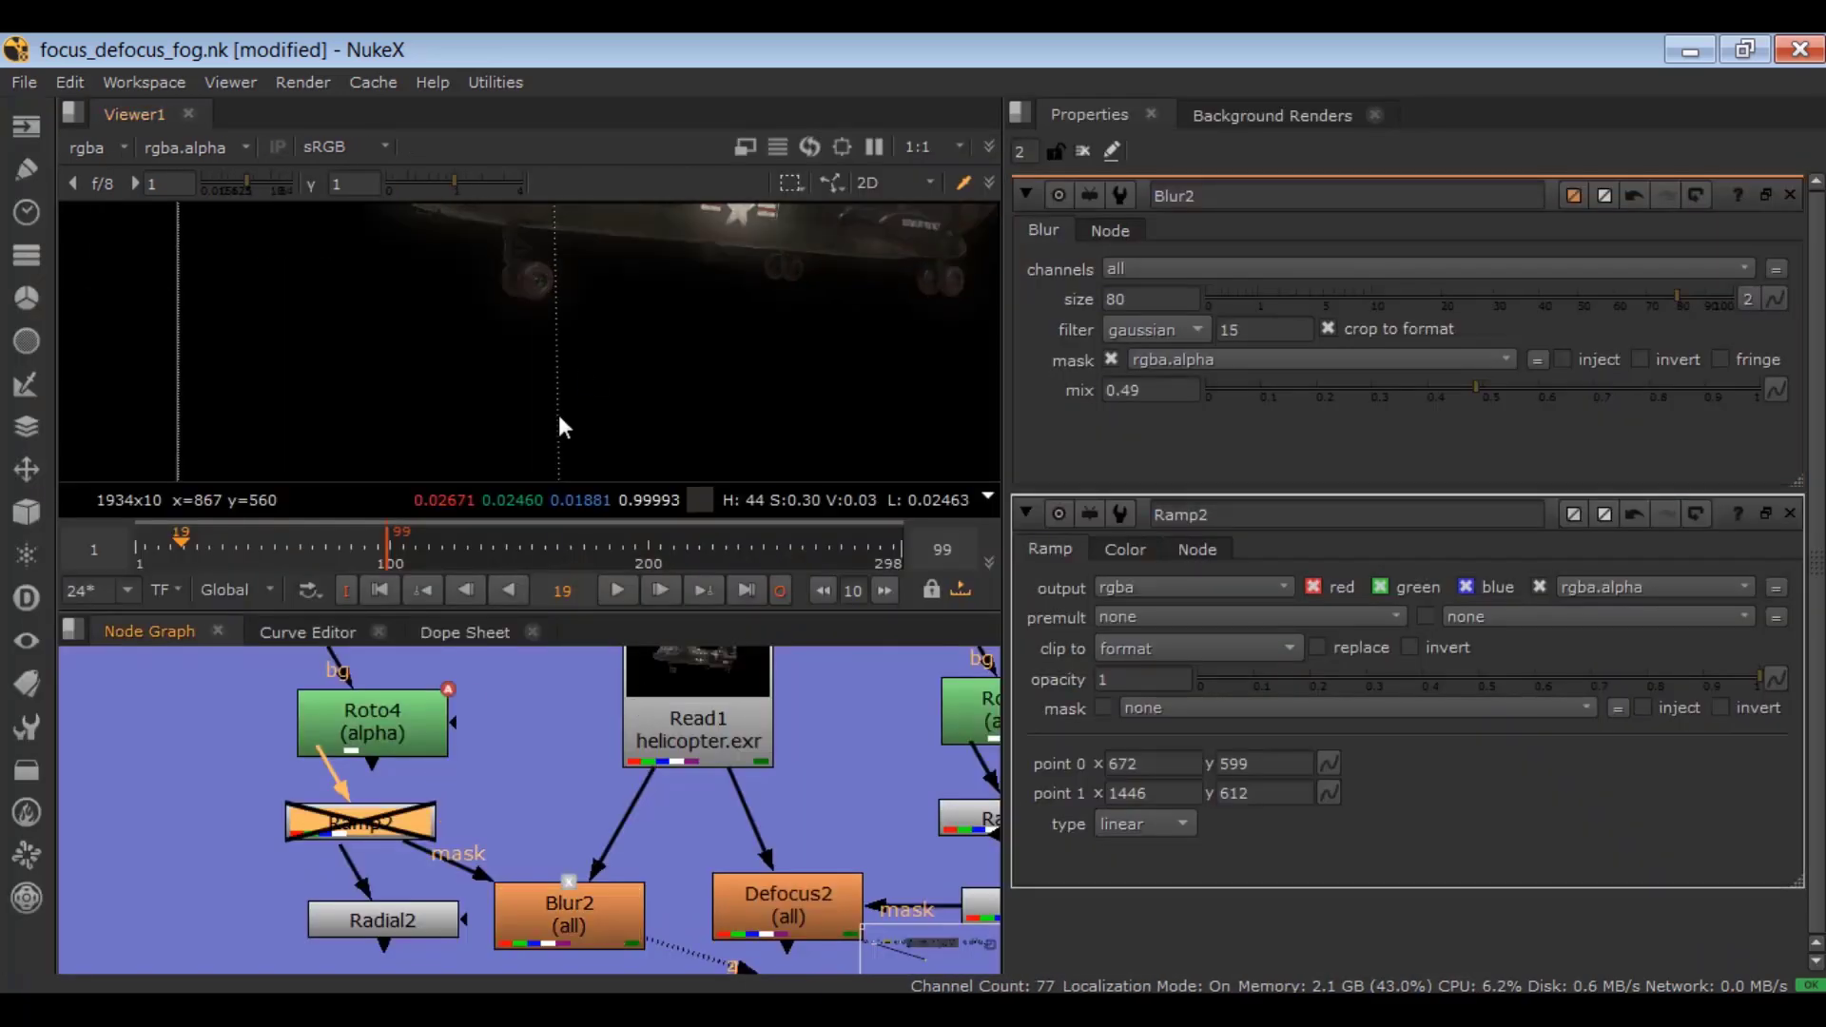
drag(543, 340, 507, 349)
key(d)
key(d)
key(d)
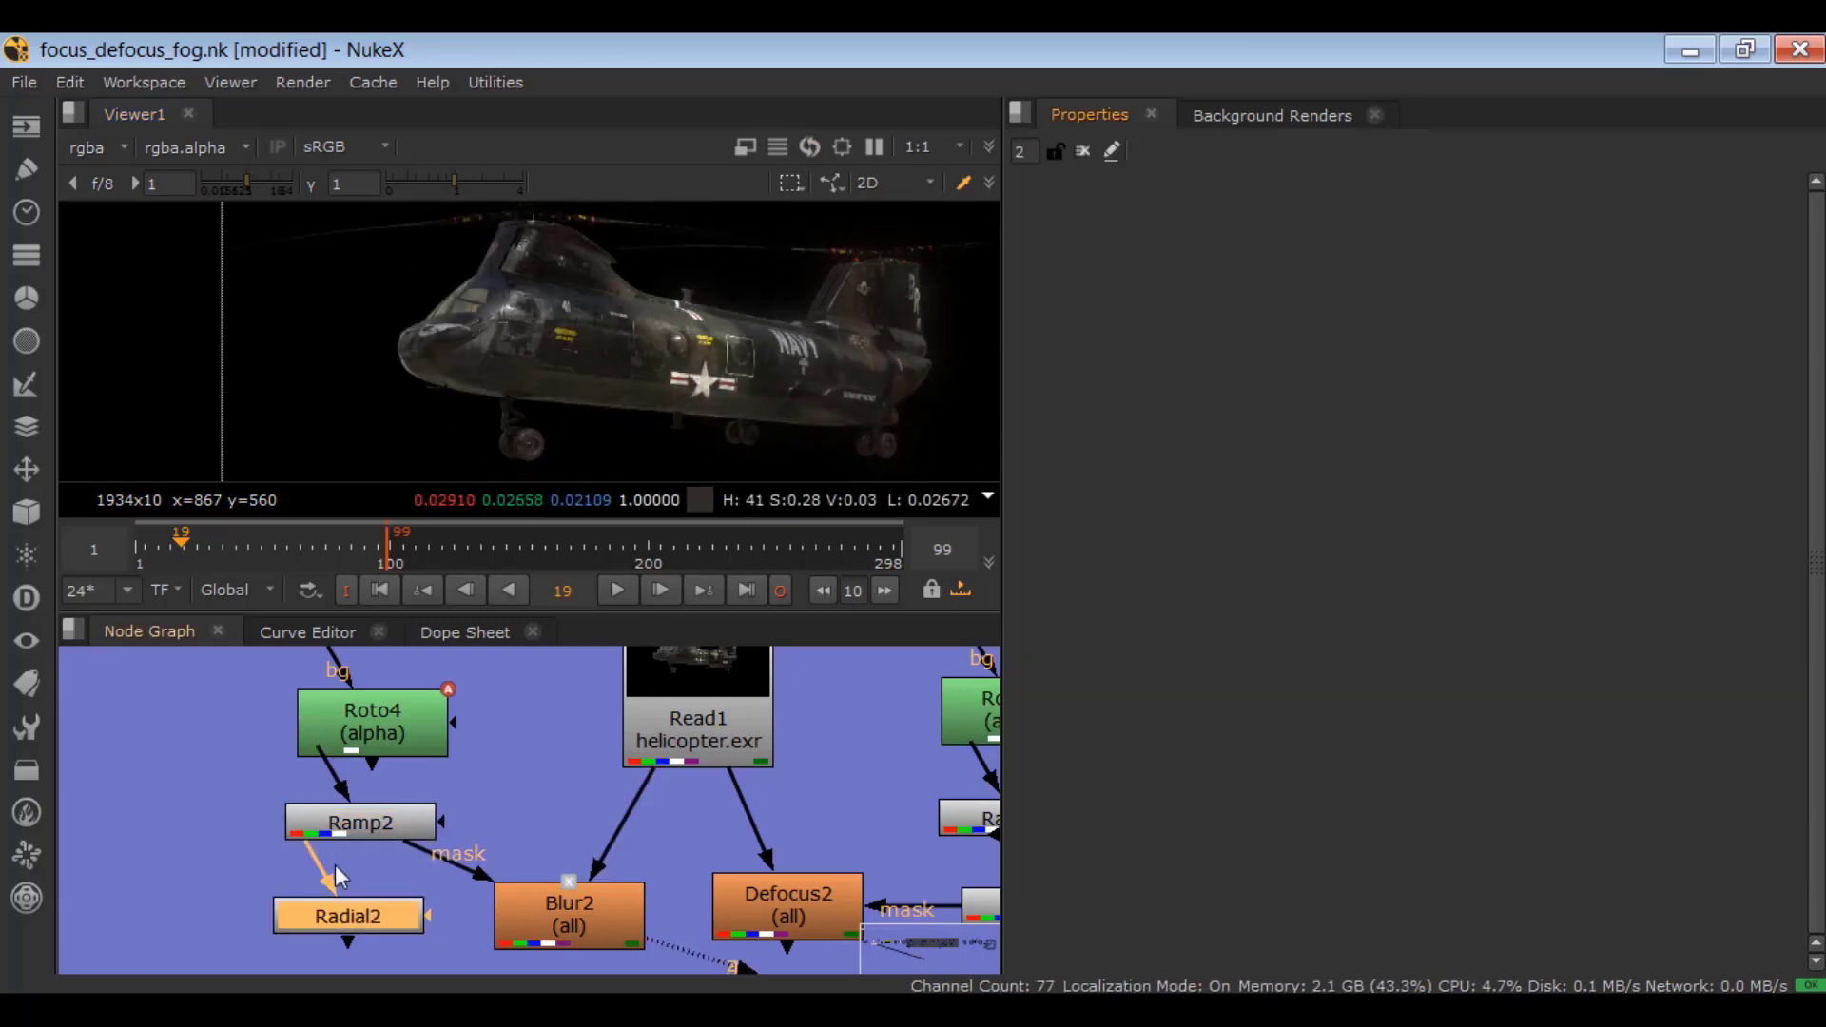
- Connect the Blur2 mask input to Radial2 and shrink the radial area to x 688, y 340, r 1362, t 808
double_click(351, 913)
drag(417, 849, 371, 911)
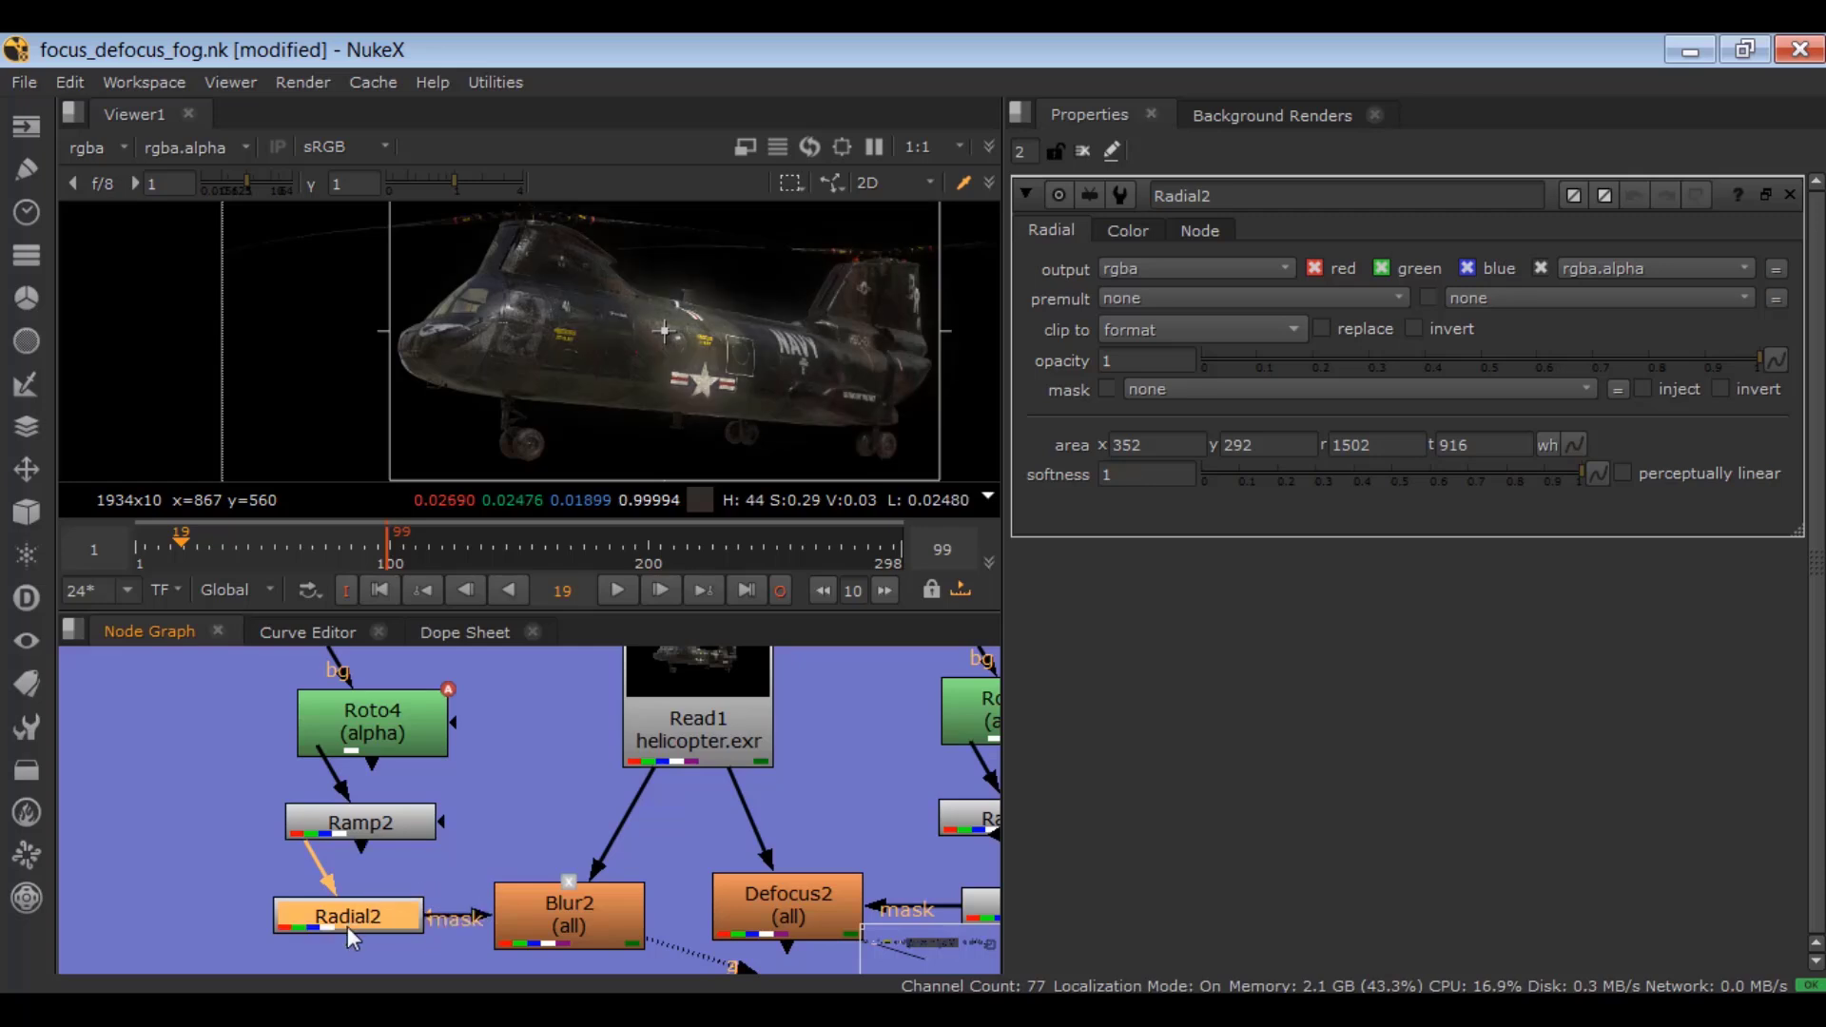
drag(448, 352, 557, 342)
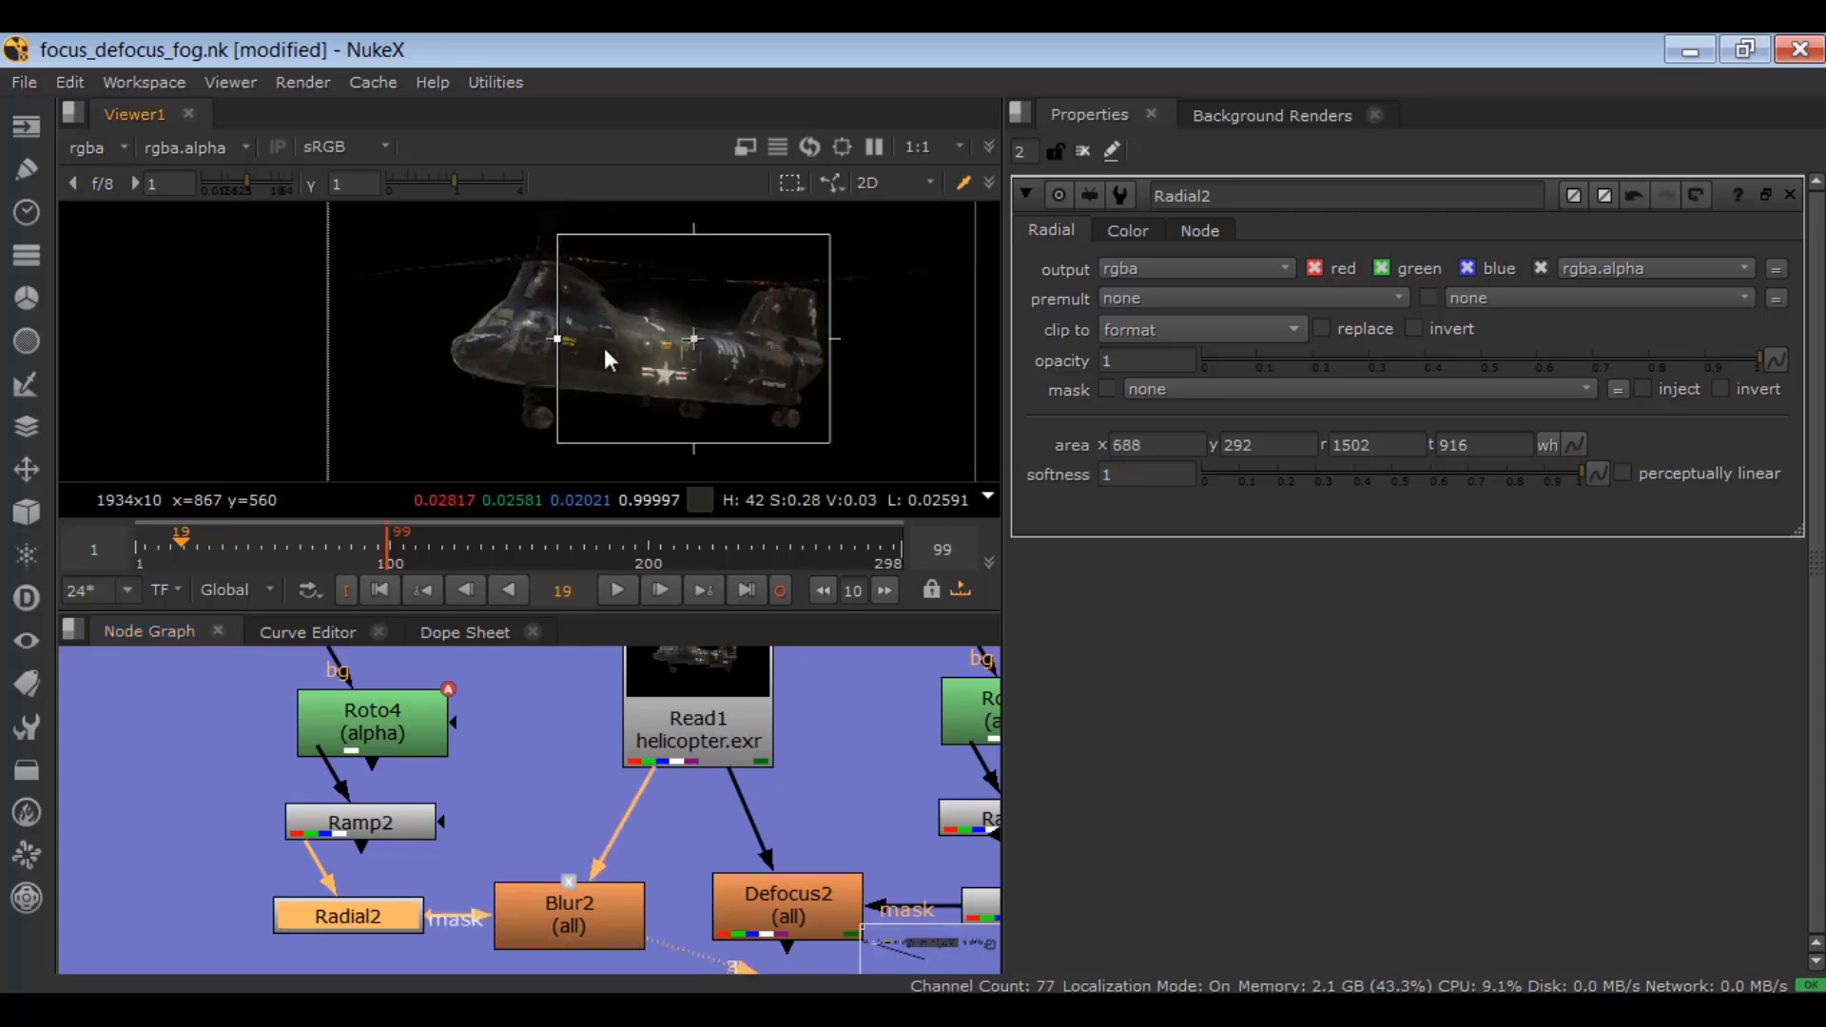
drag(831, 340, 784, 340)
drag(687, 234, 686, 271)
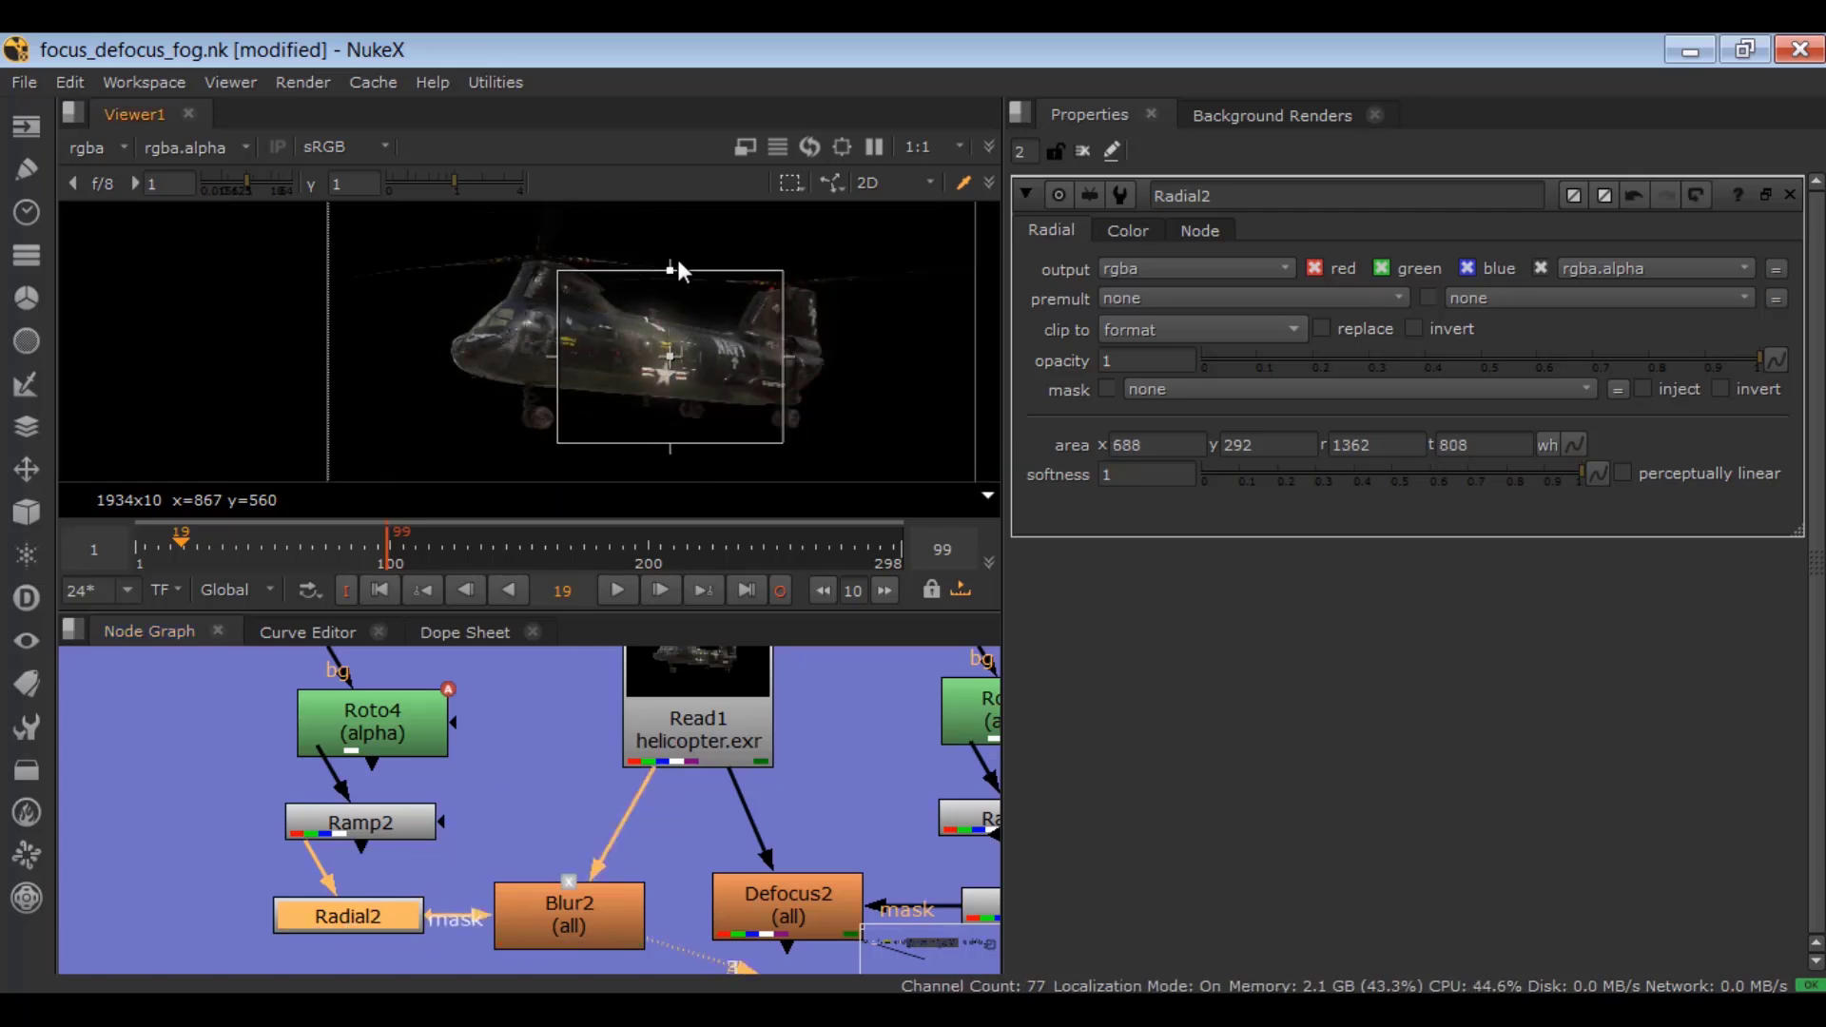
drag(671, 442, 676, 426)
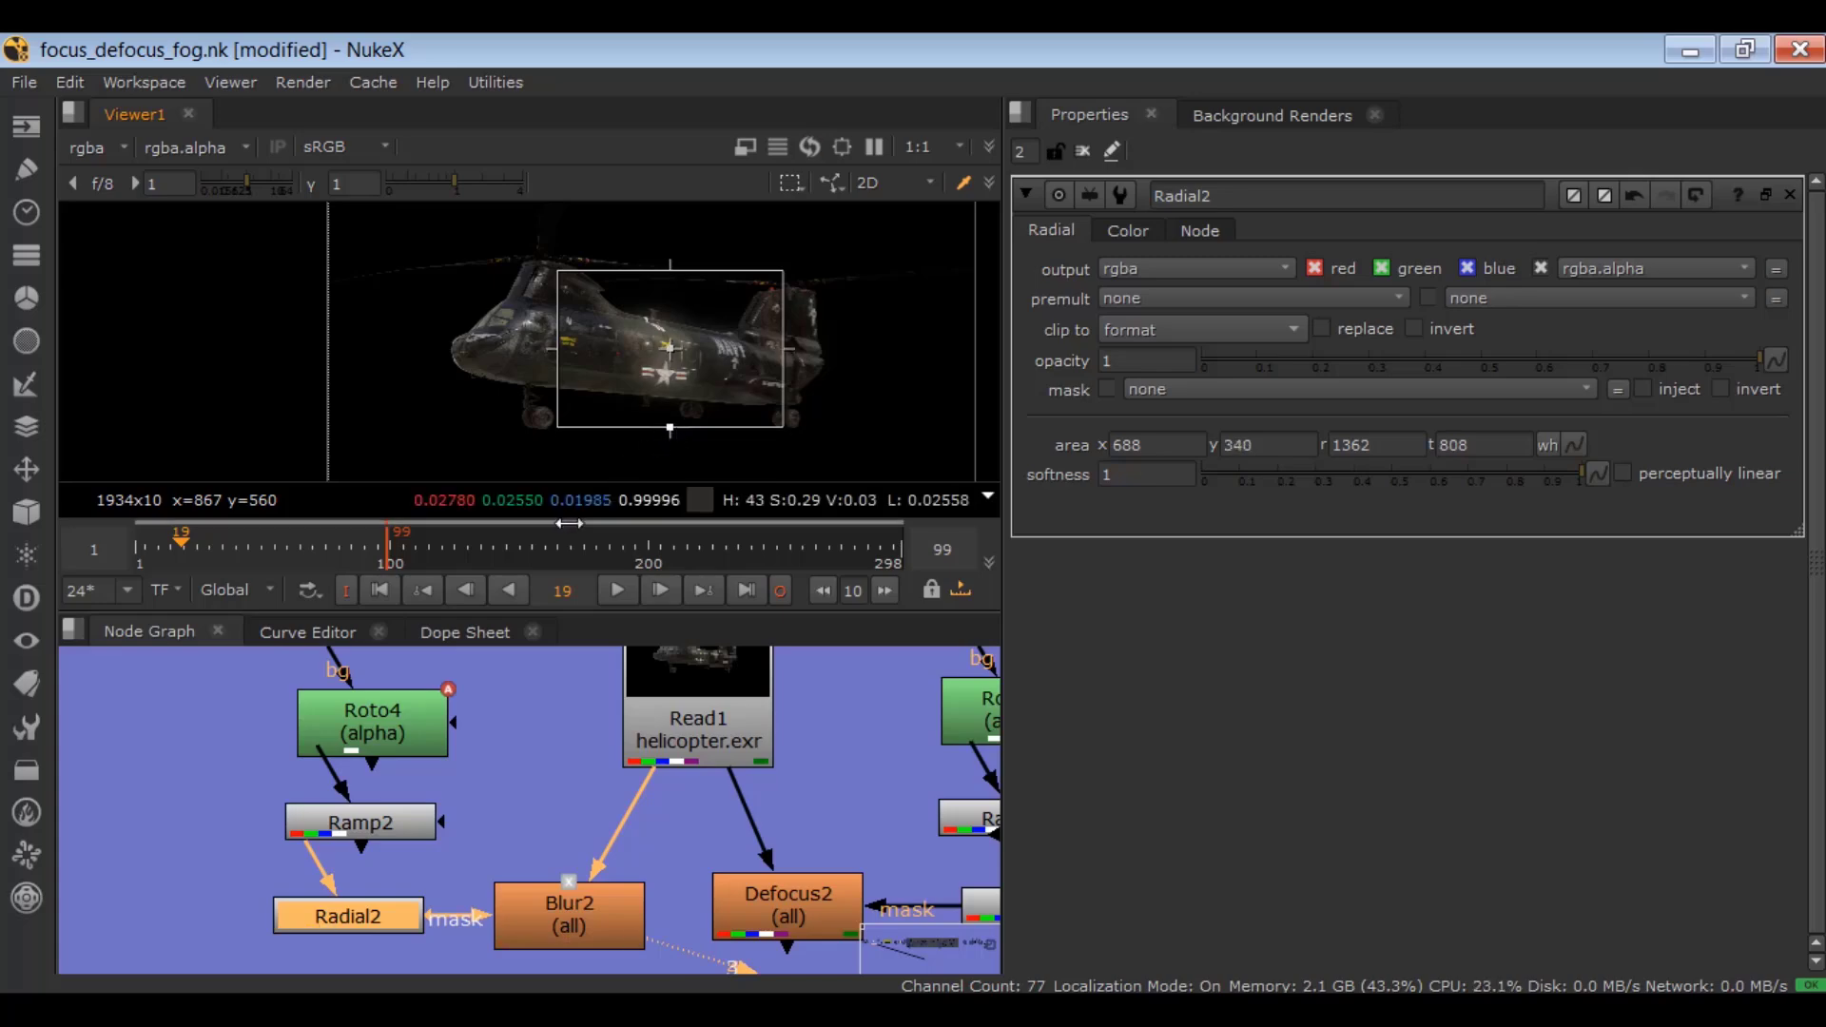
- Toggle Blur2 to compare the radially masked blur with the original helicopter
scroll(611, 401, up, 2)
click(558, 911)
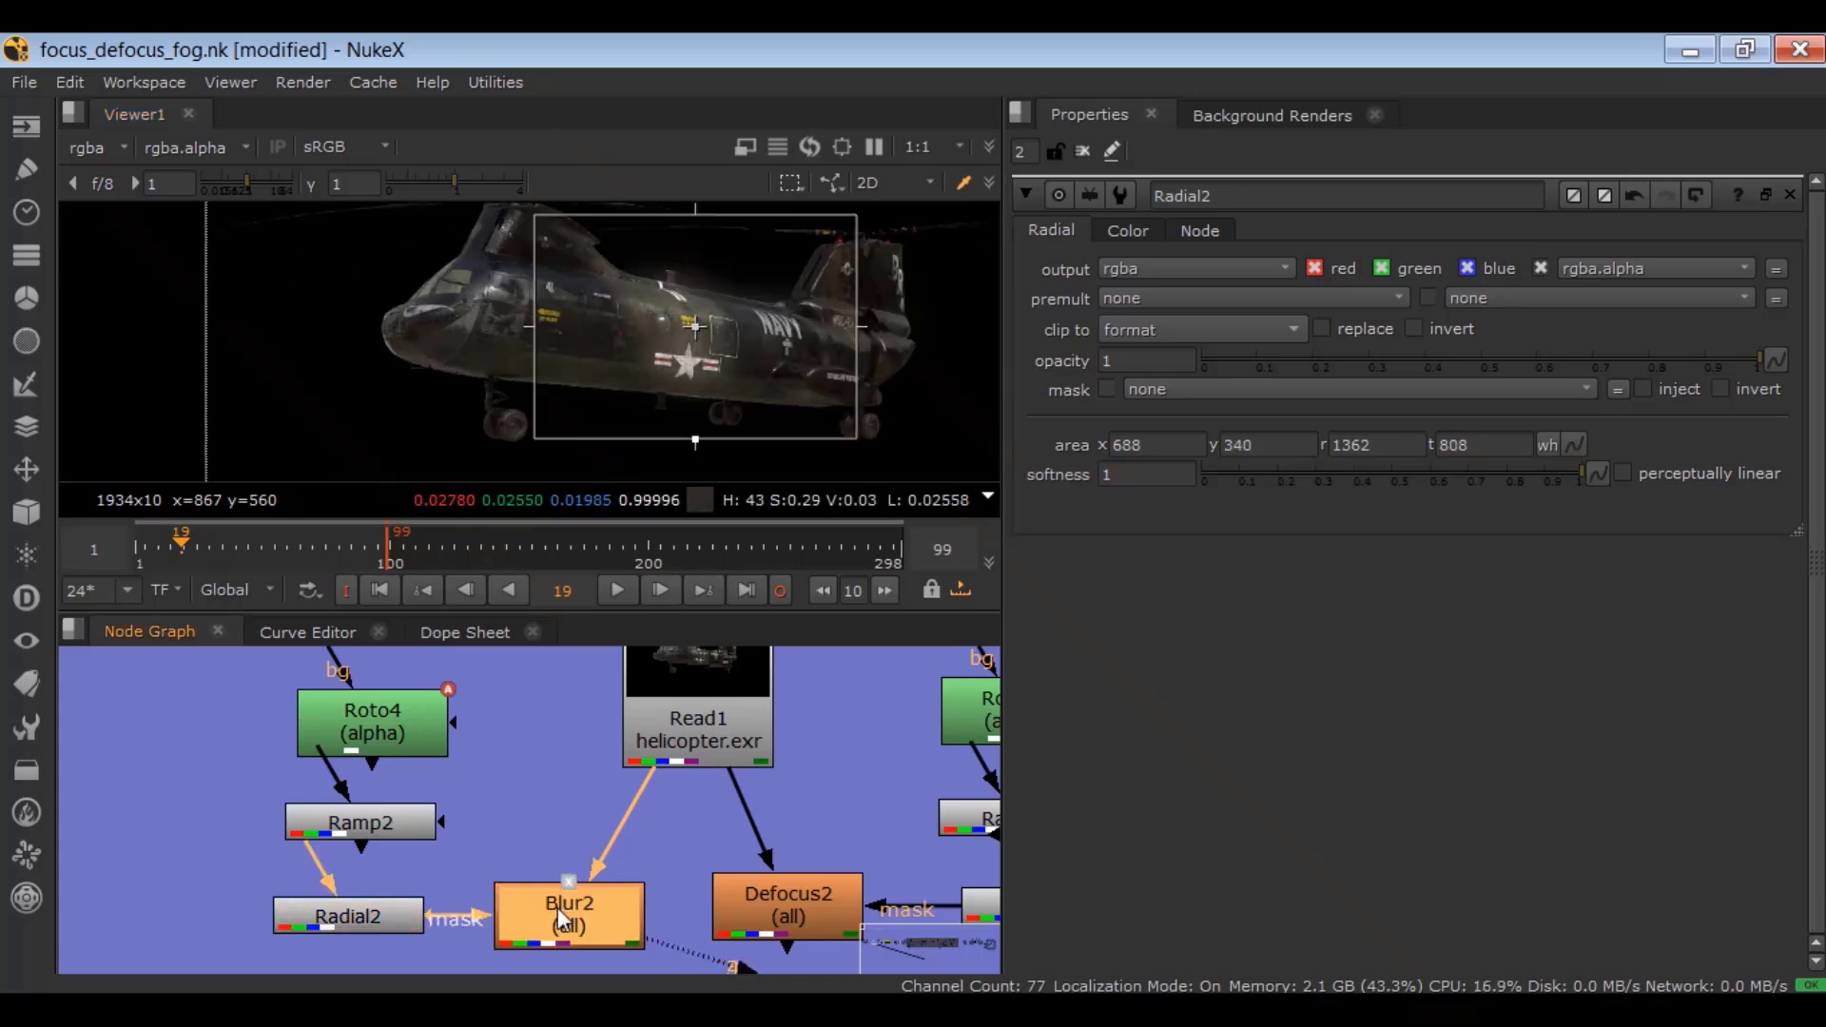
key(d)
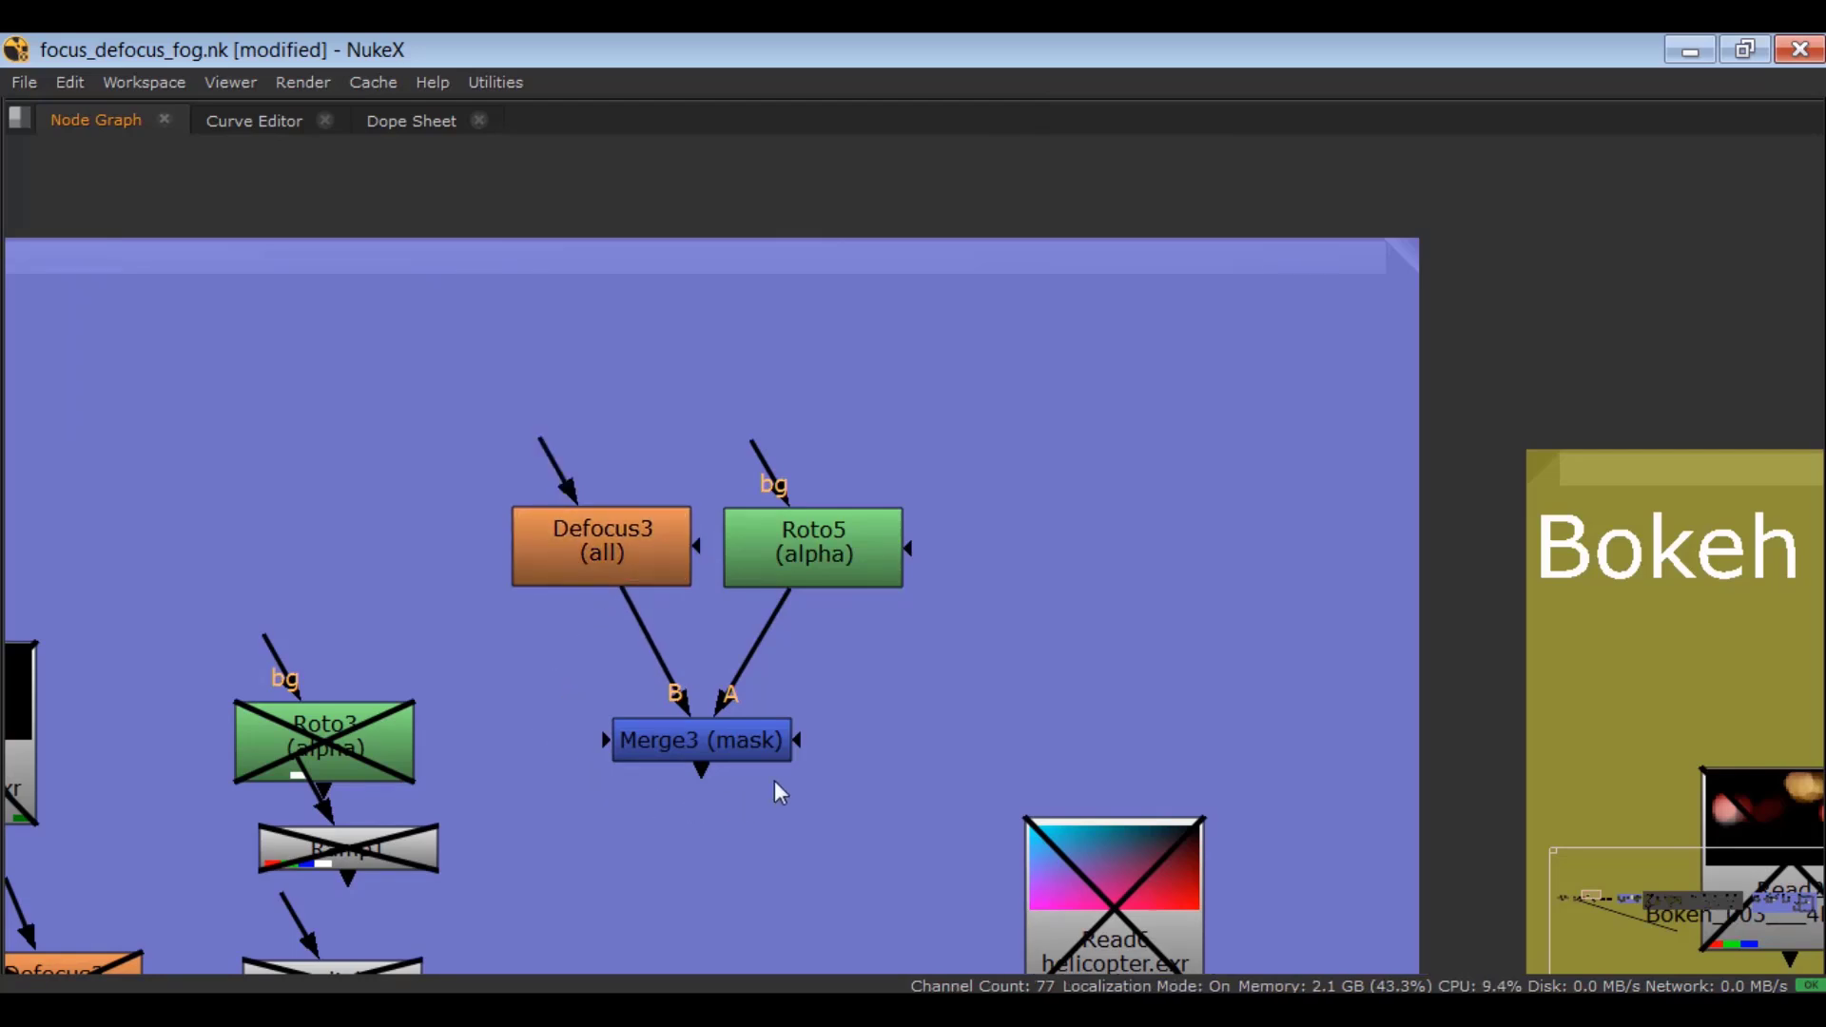
- Add a Merge node beside Merge3, connecting its B input to Defocus3 and its A input to Roto5
click(733, 744)
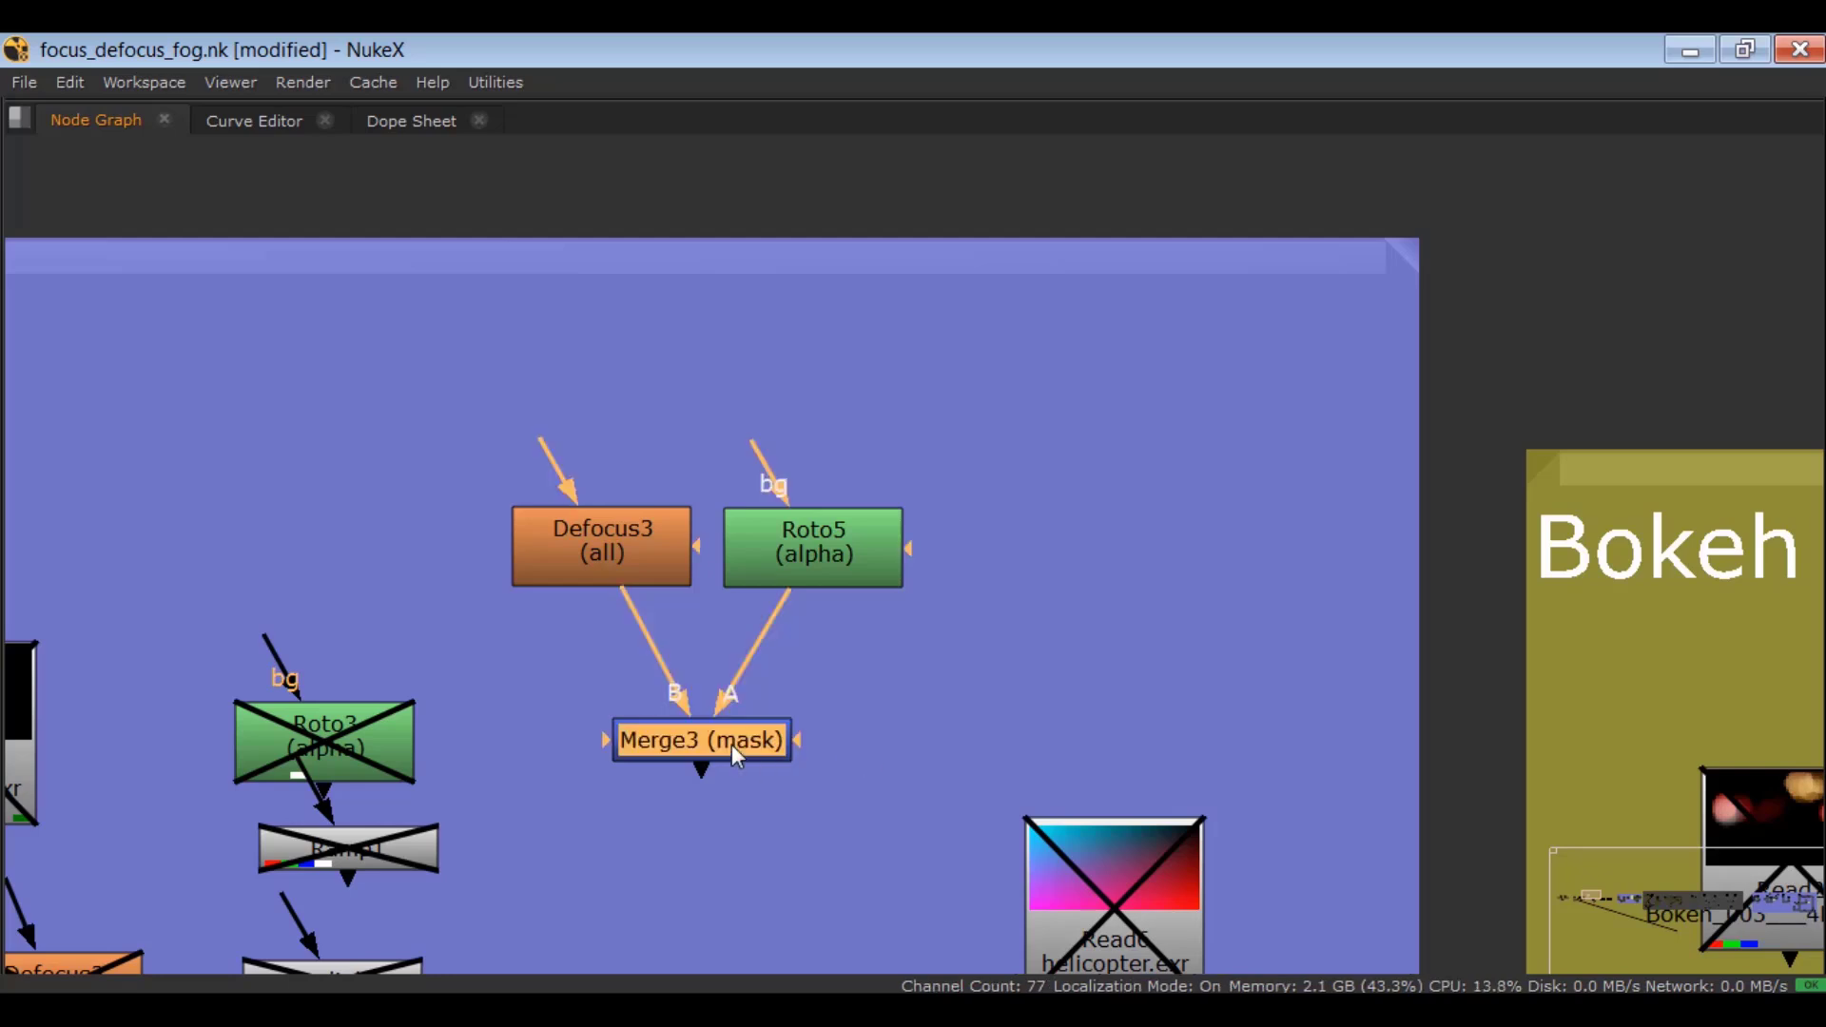
click(827, 740)
key(m)
drag(875, 738, 608, 569)
drag(902, 644, 846, 542)
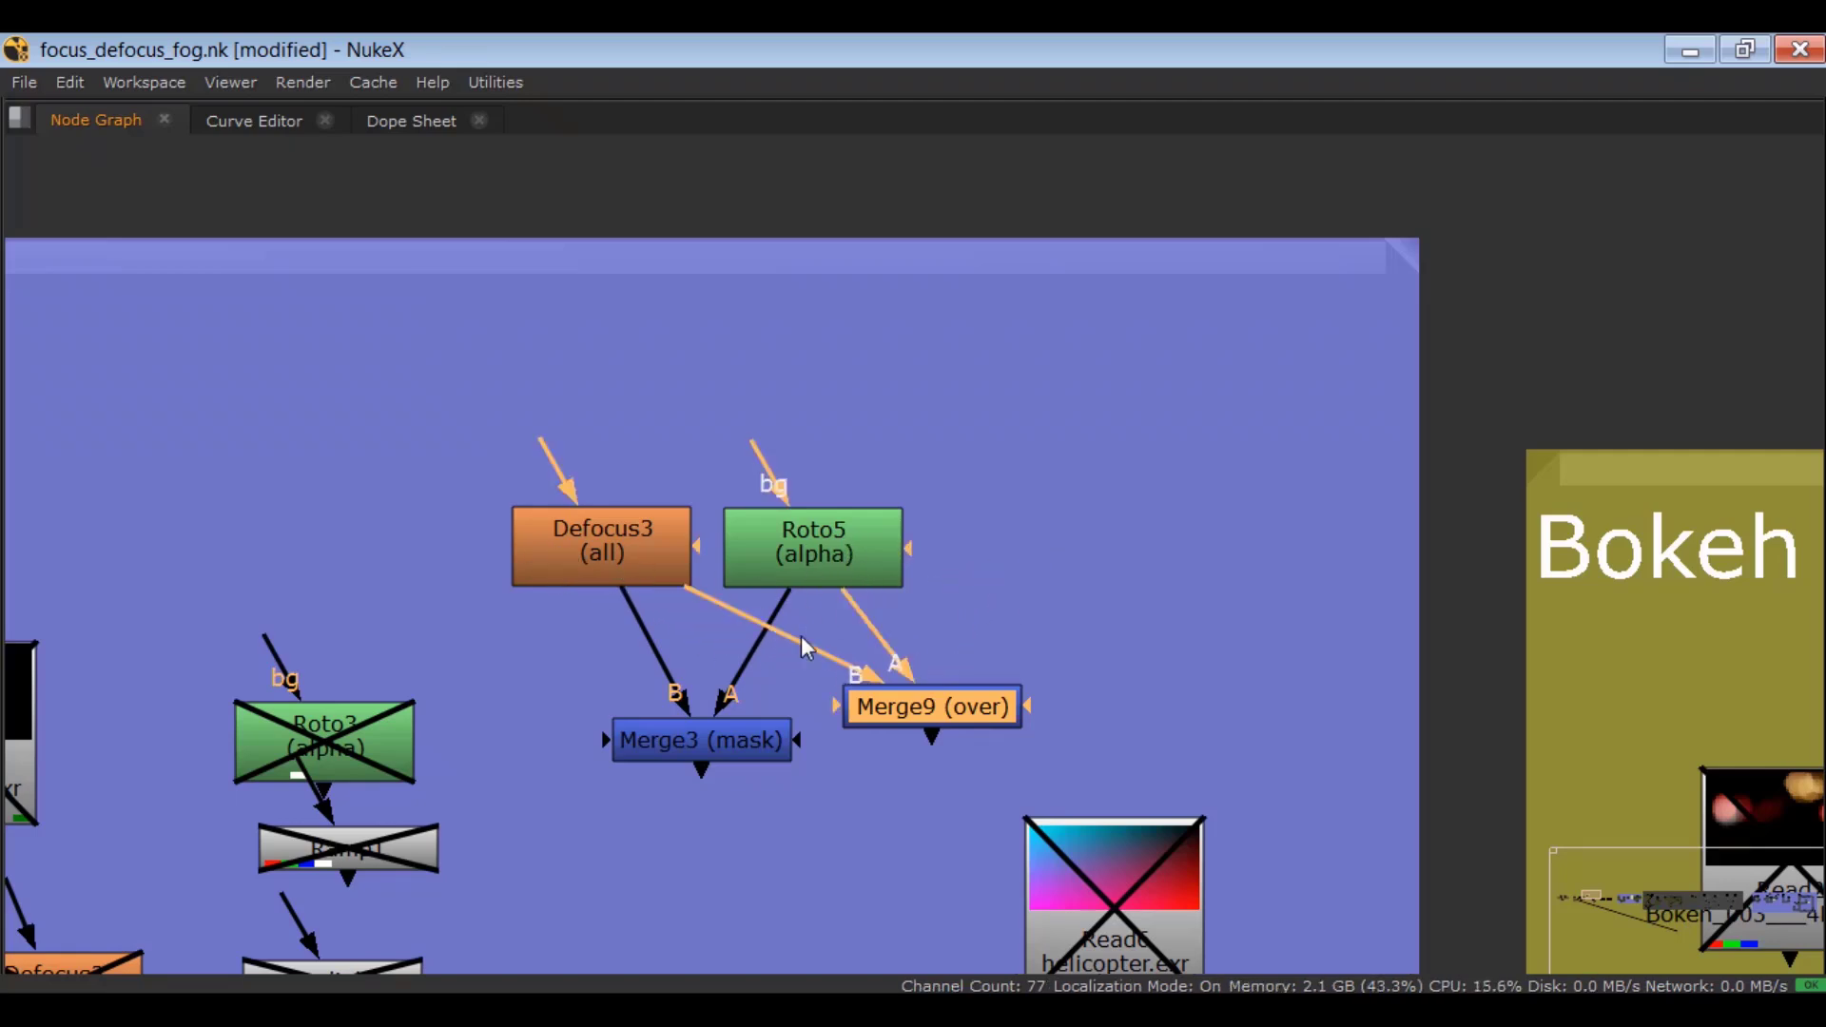
- Set the added Merge node's operation to mask, close its properties and delete the node
double_click(900, 705)
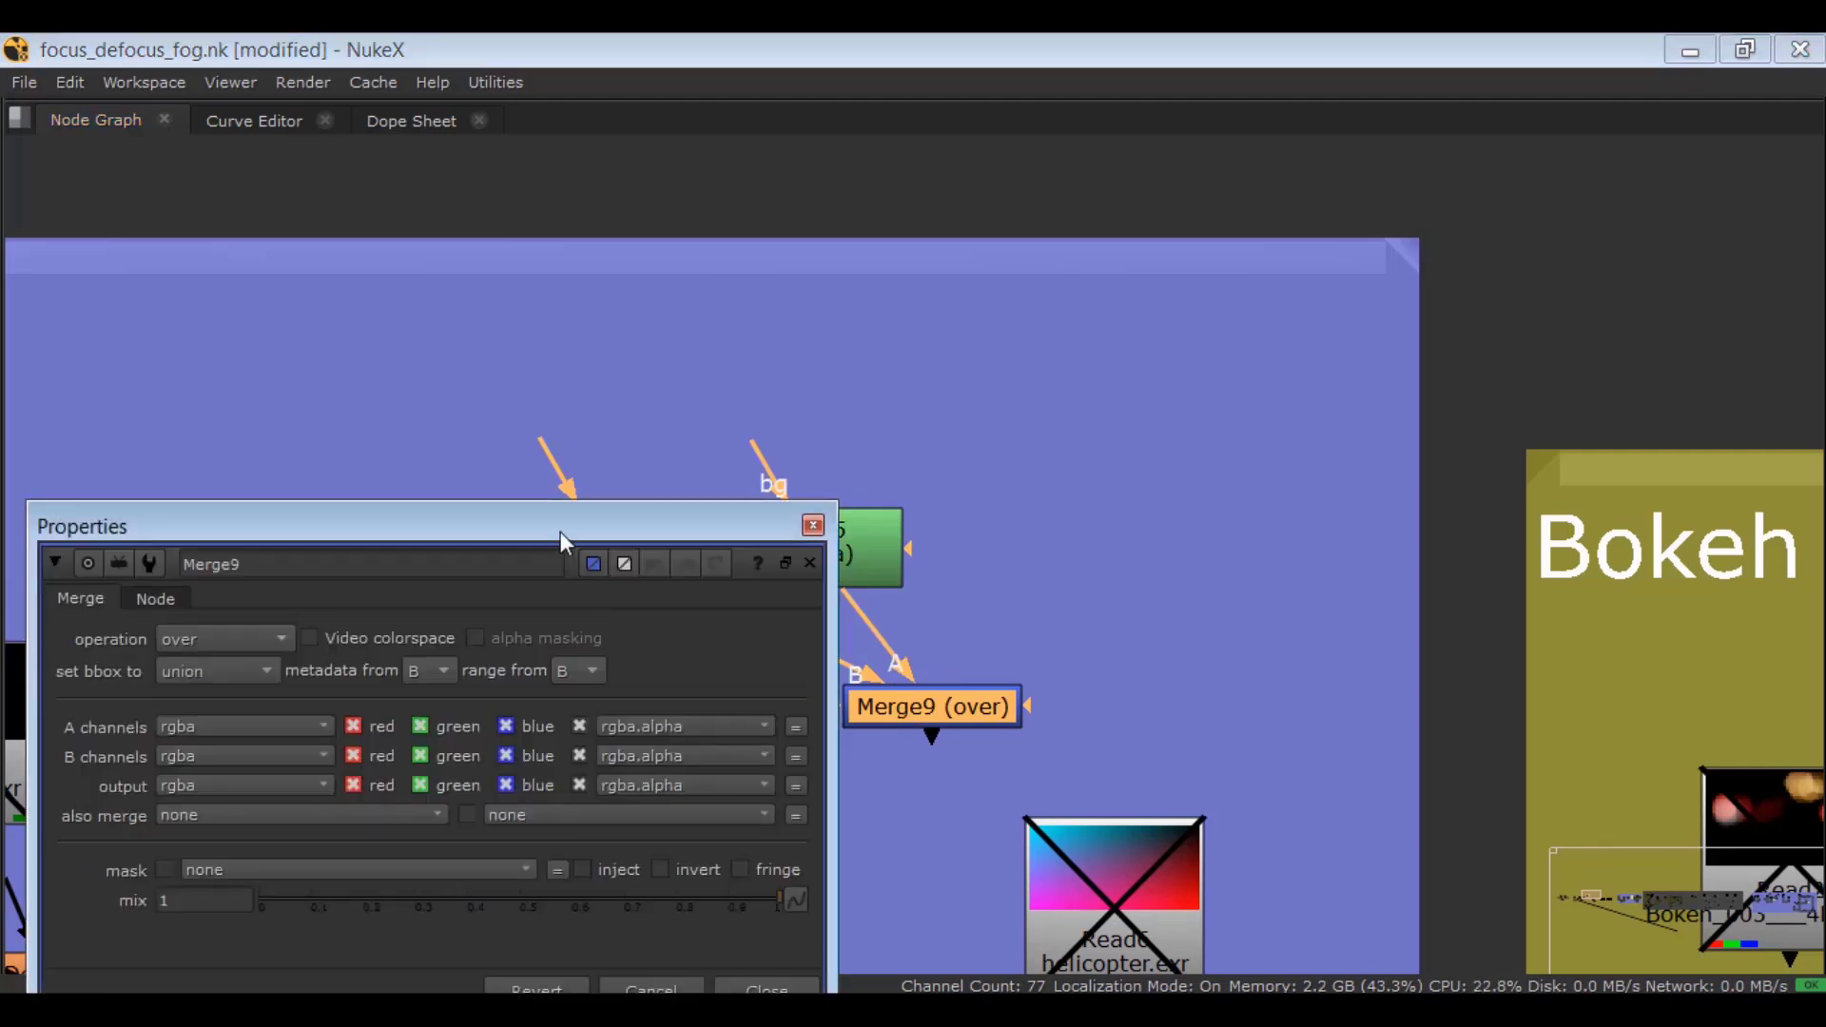
click(249, 455)
click(236, 468)
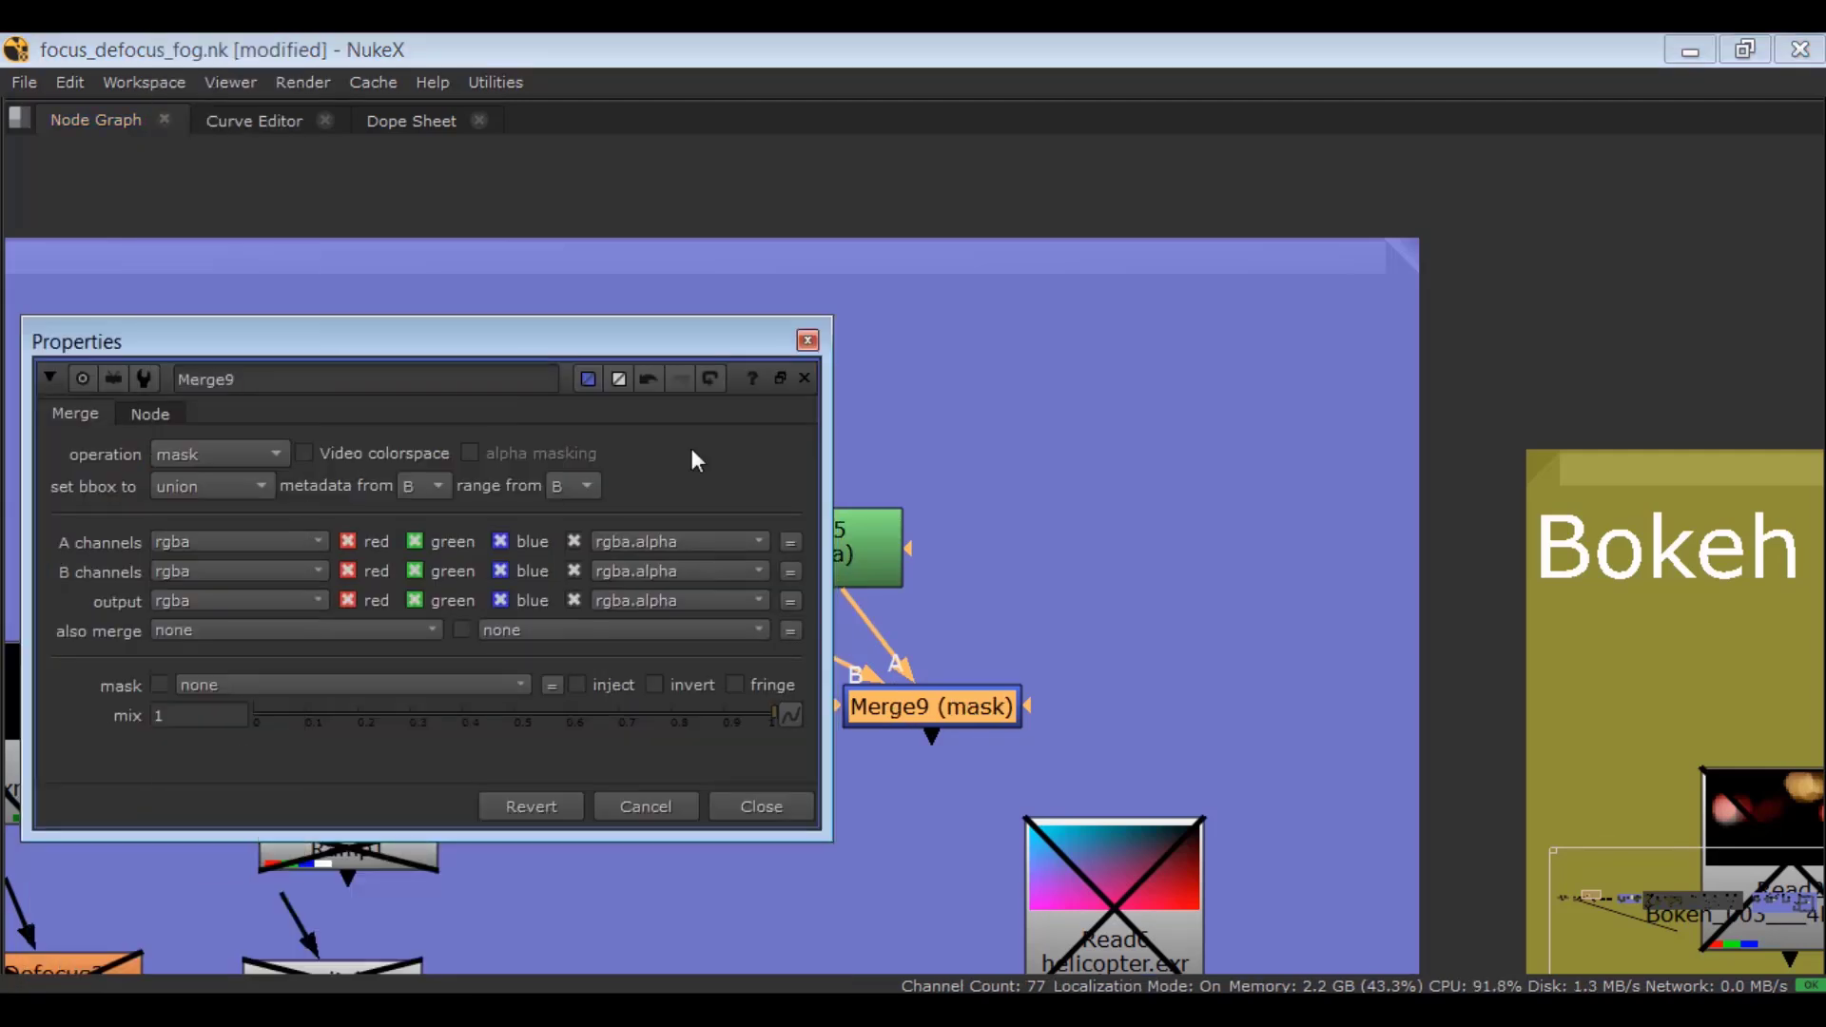
click(723, 809)
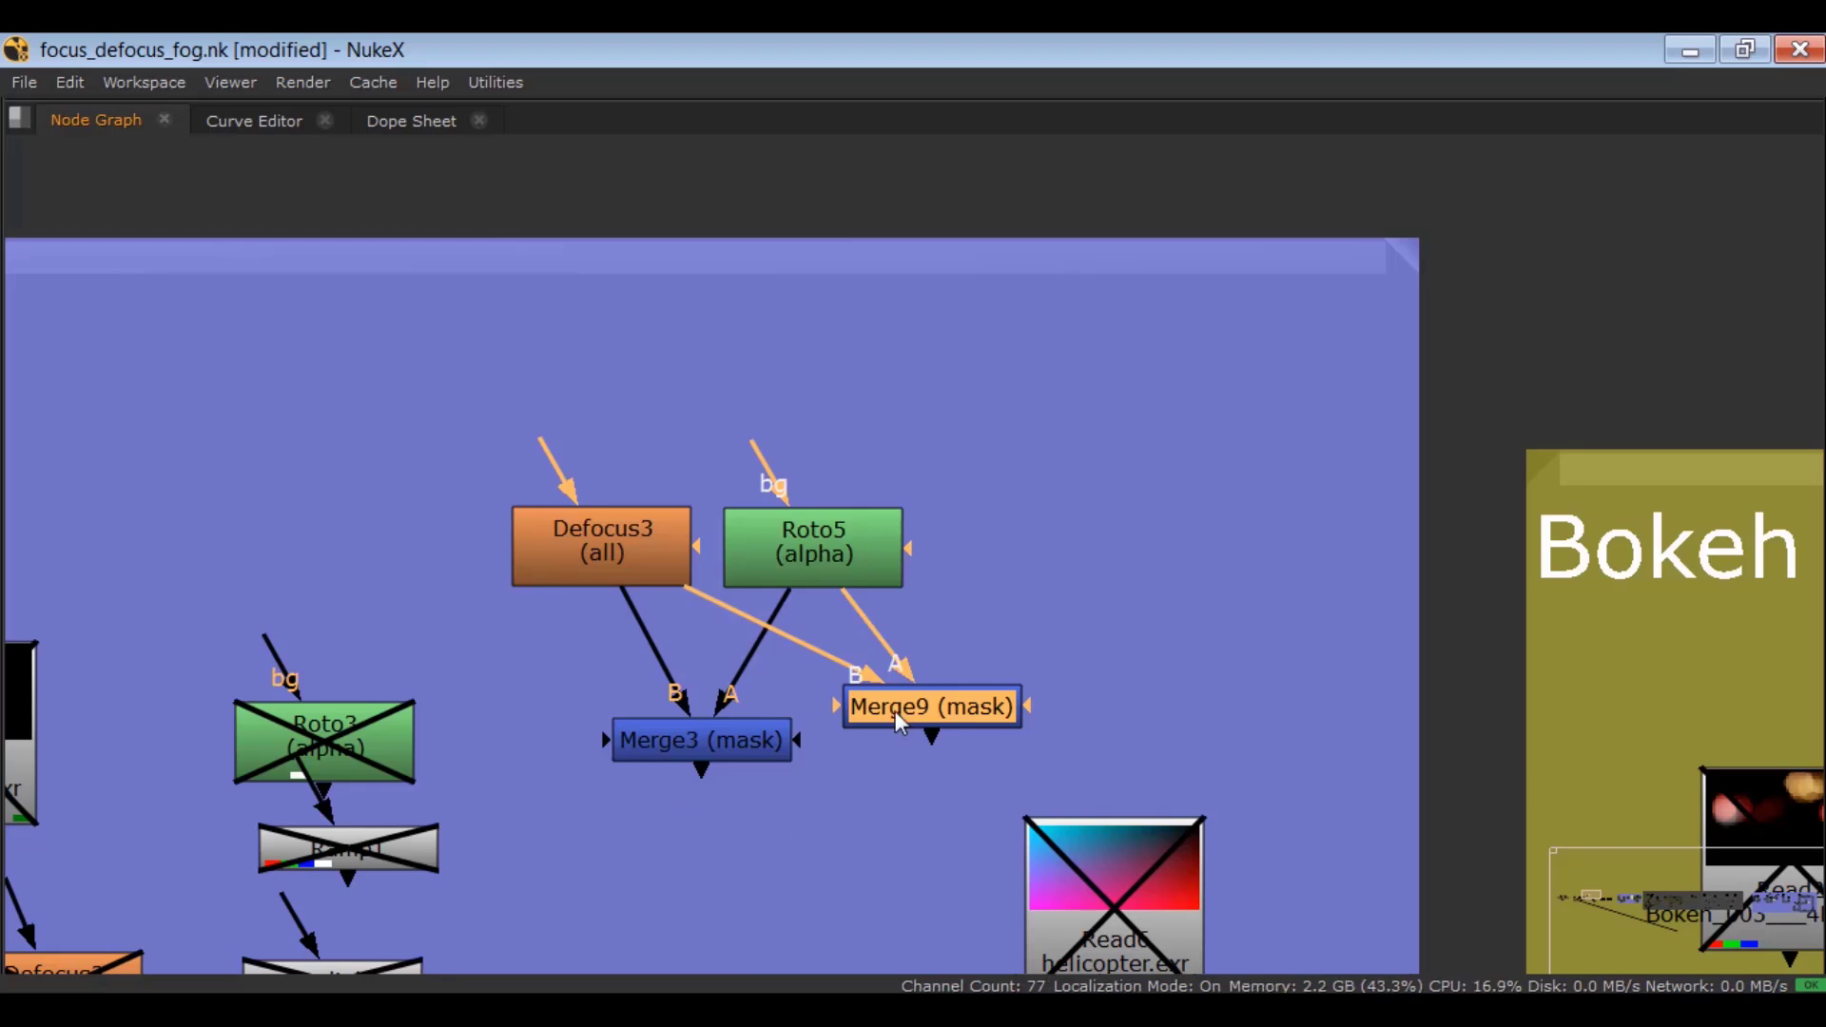
key(Delete)
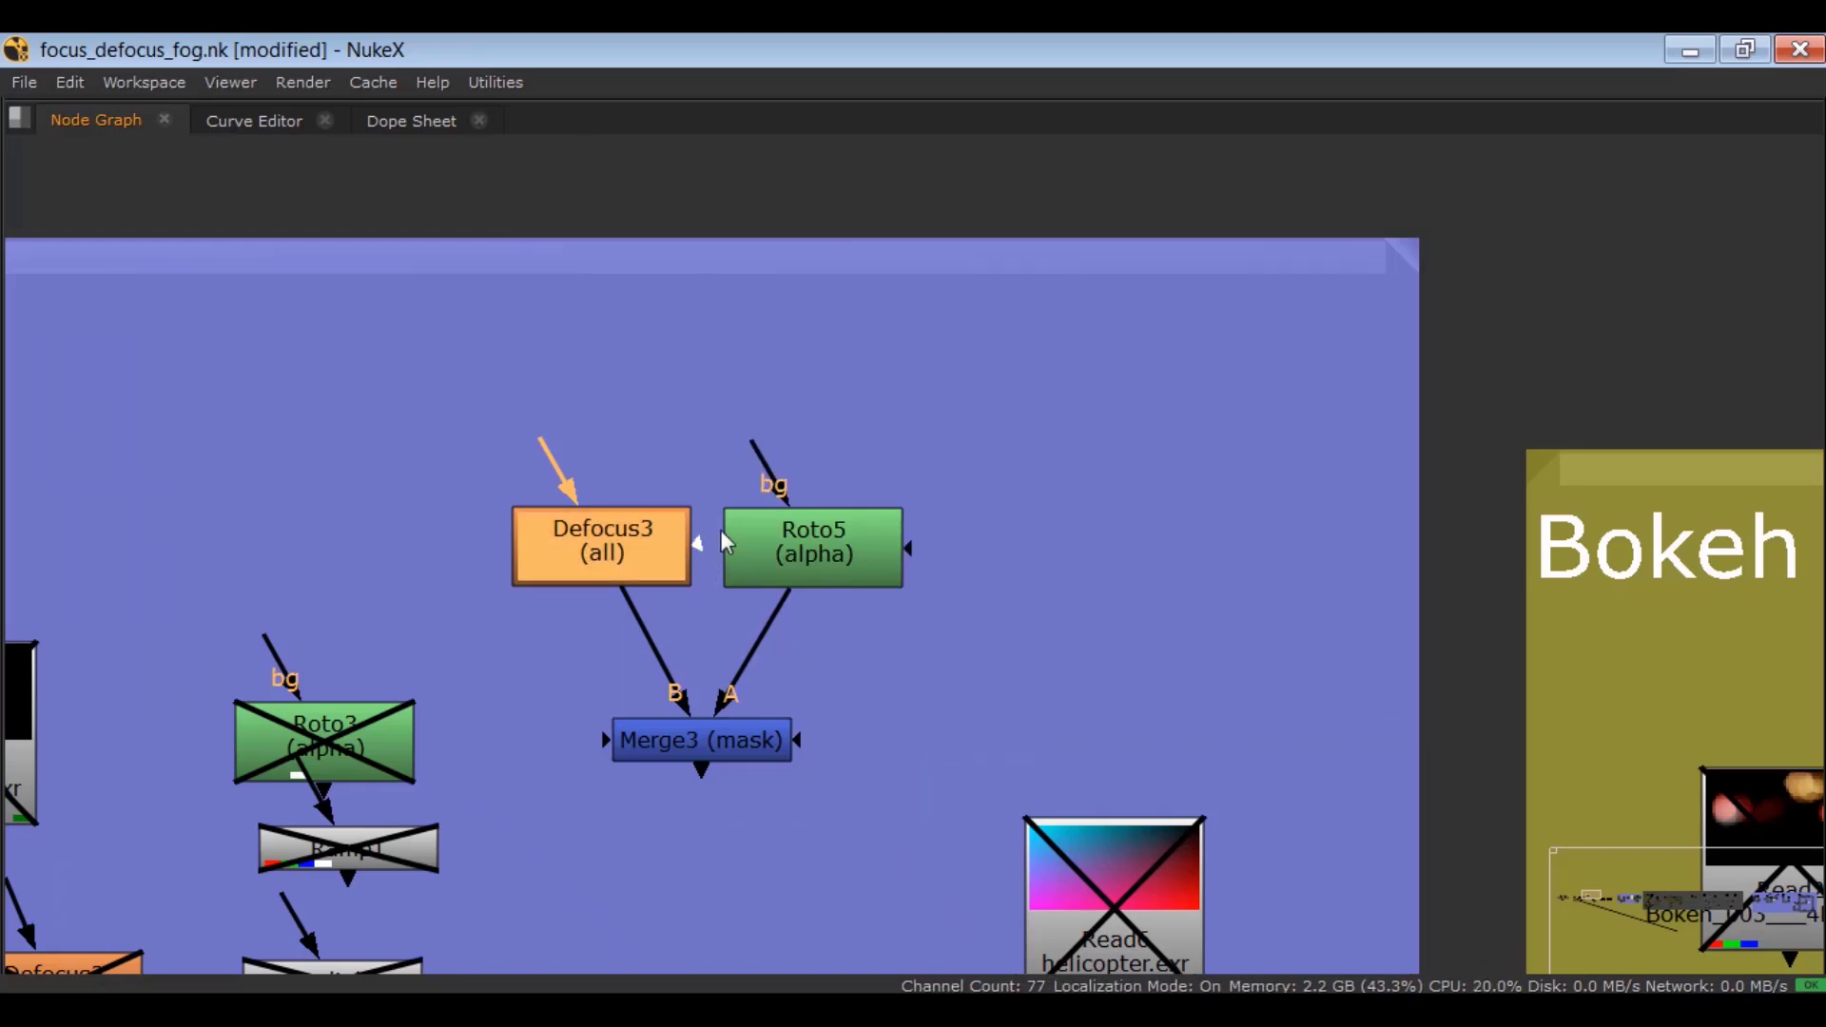
- Select the Defocus3, Roto5 and Merge3 nodes together
drag(696, 546, 721, 470)
drag(433, 424, 962, 827)
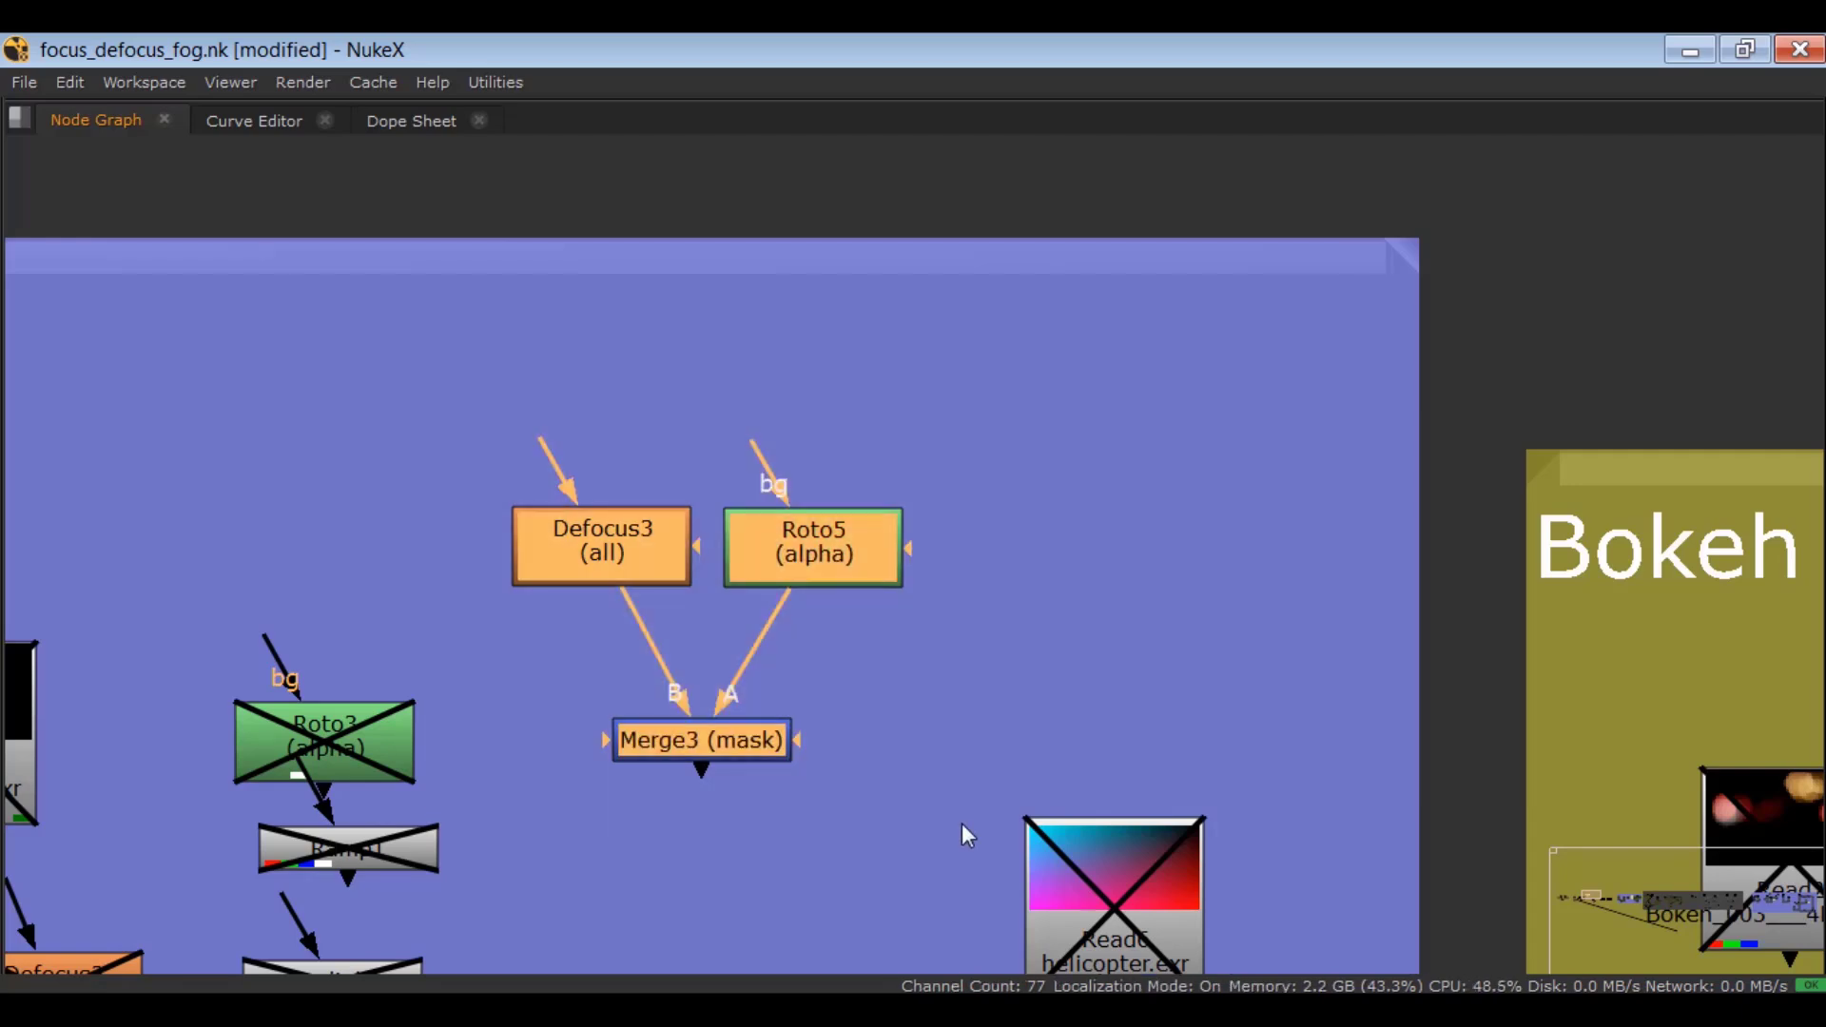